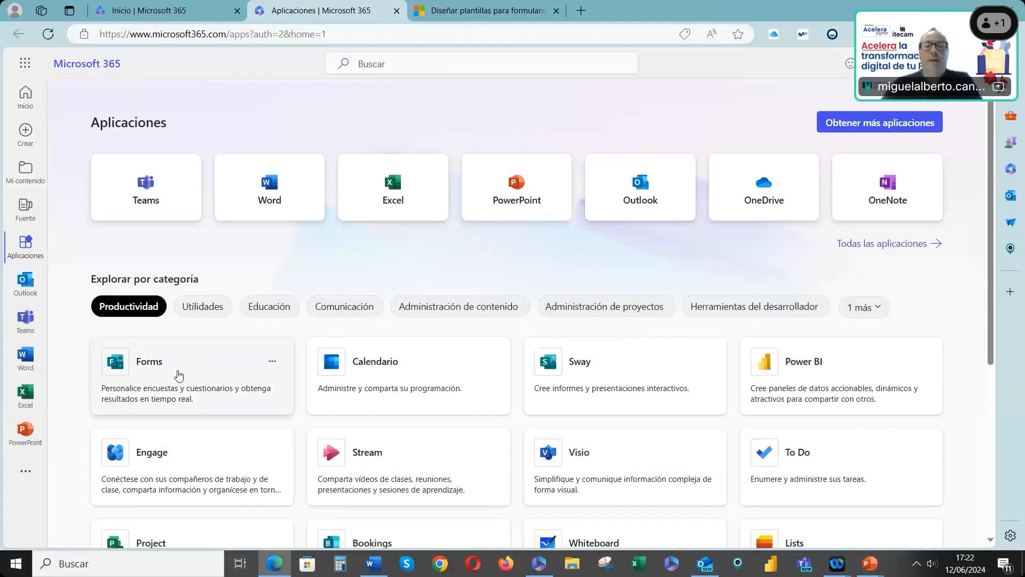
Open Forms from the Microsoft 365 apps page and hide the template gallery
click(178, 374)
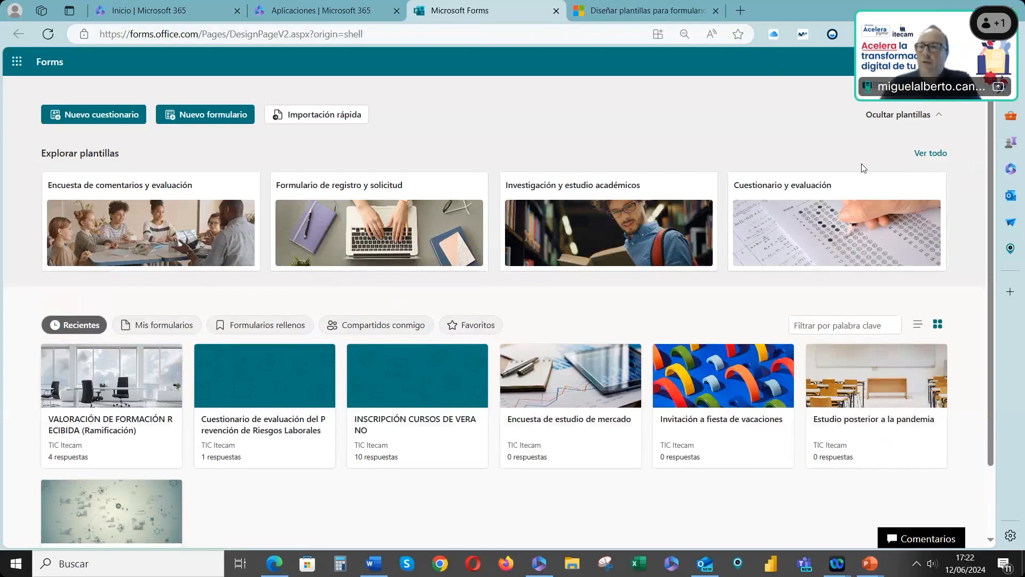
click(888, 123)
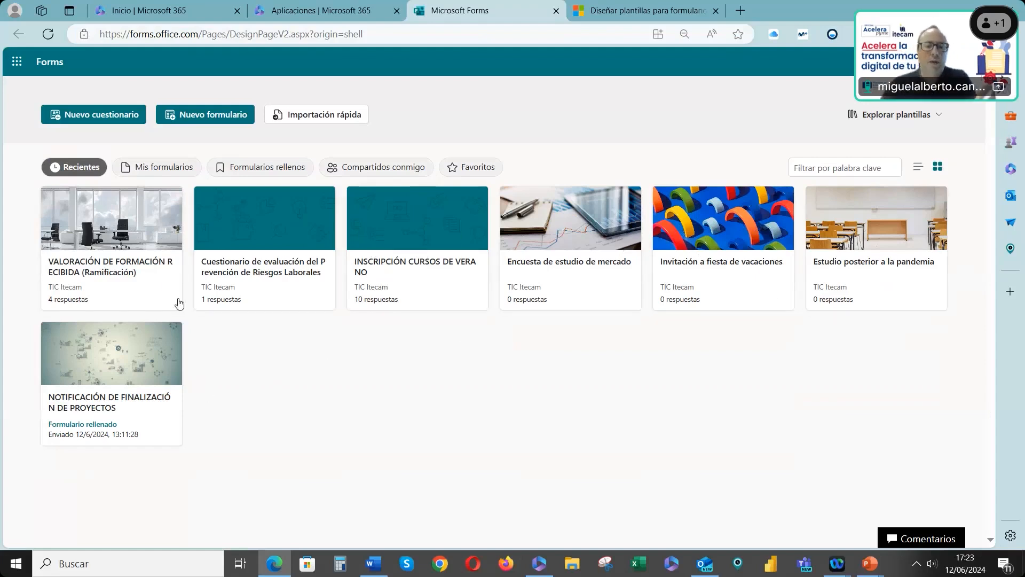
Browse the Mis formularios, Formularios rellenos, Compartidos conmigo and Favoritos collections of forms
click(150, 170)
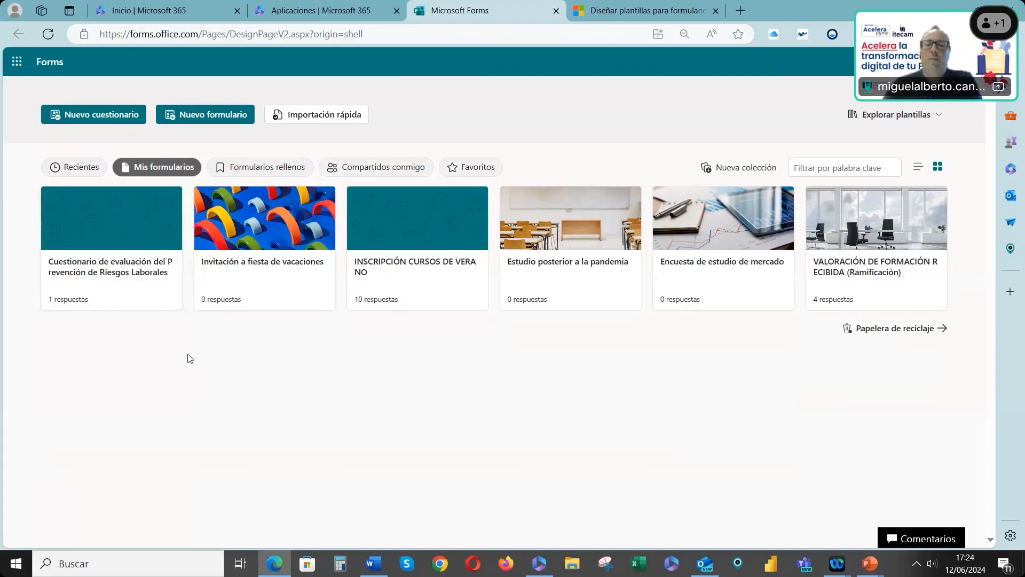
click(276, 171)
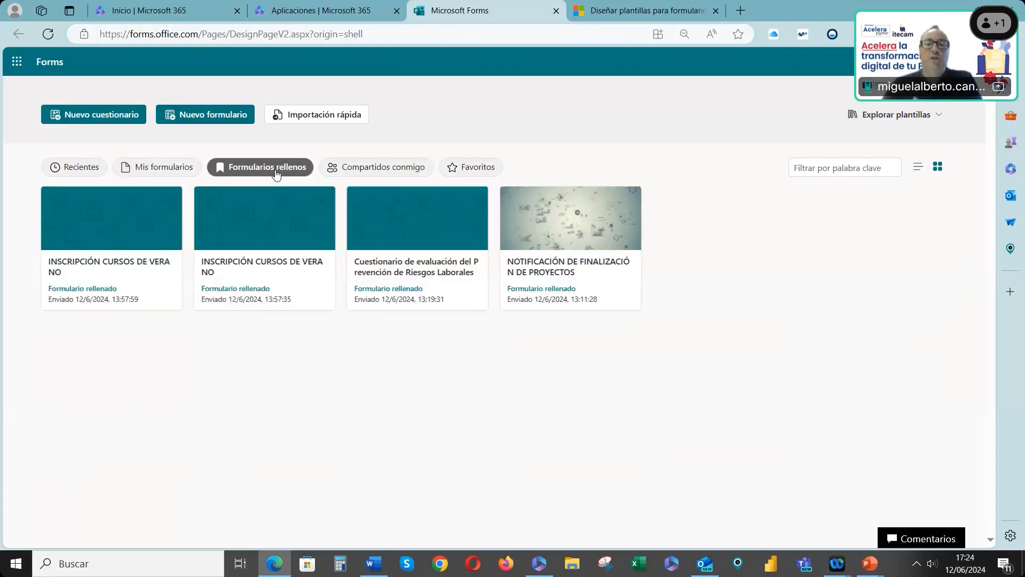
click(384, 171)
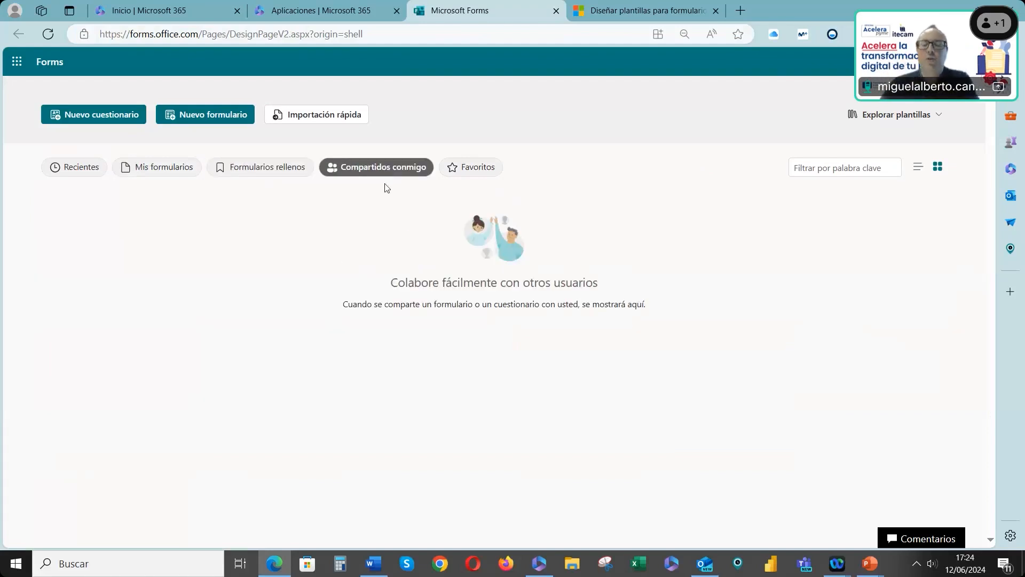
click(473, 170)
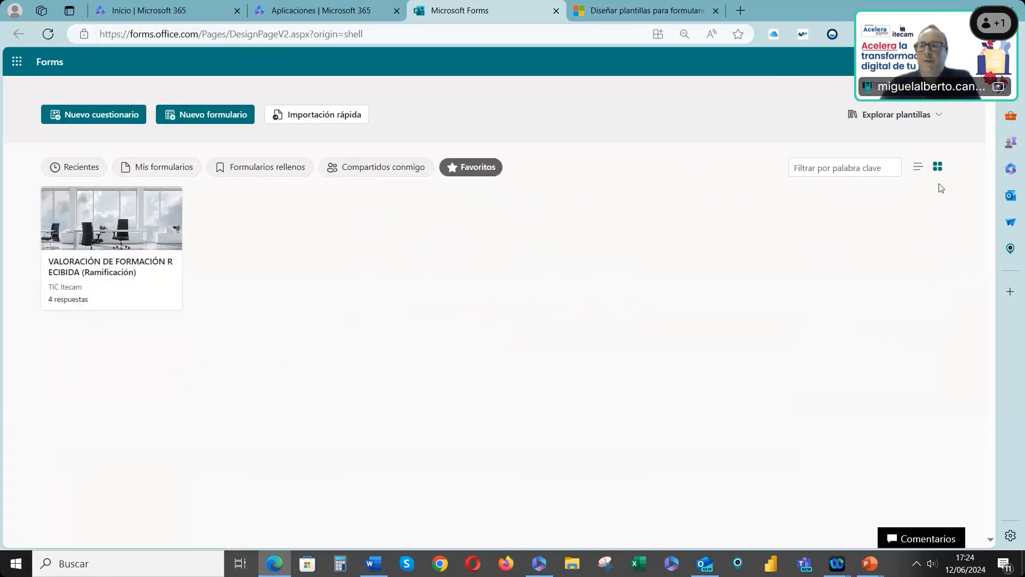
Switch the forms overview between list and grid views, ending in grid view
click(918, 168)
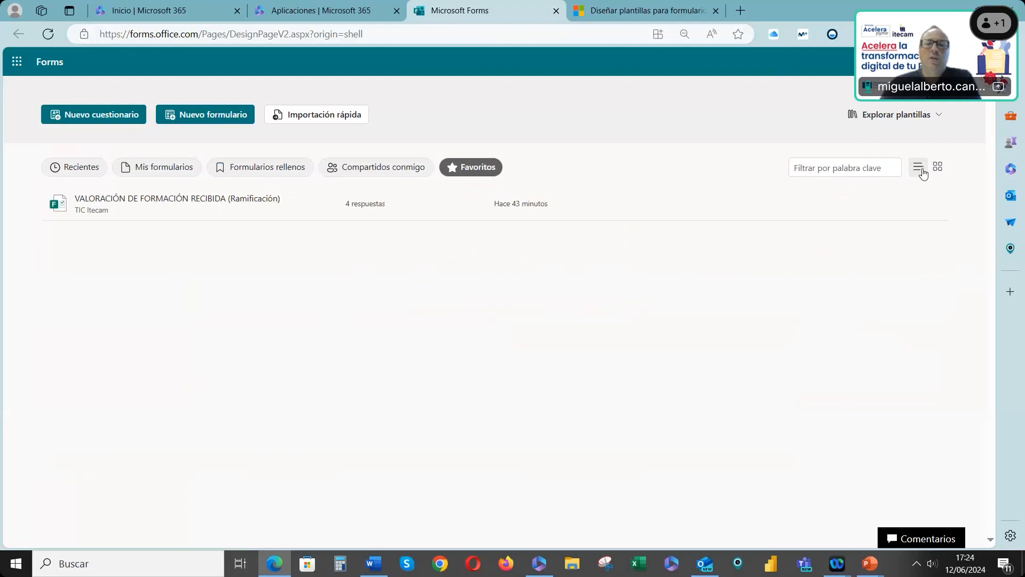
click(938, 168)
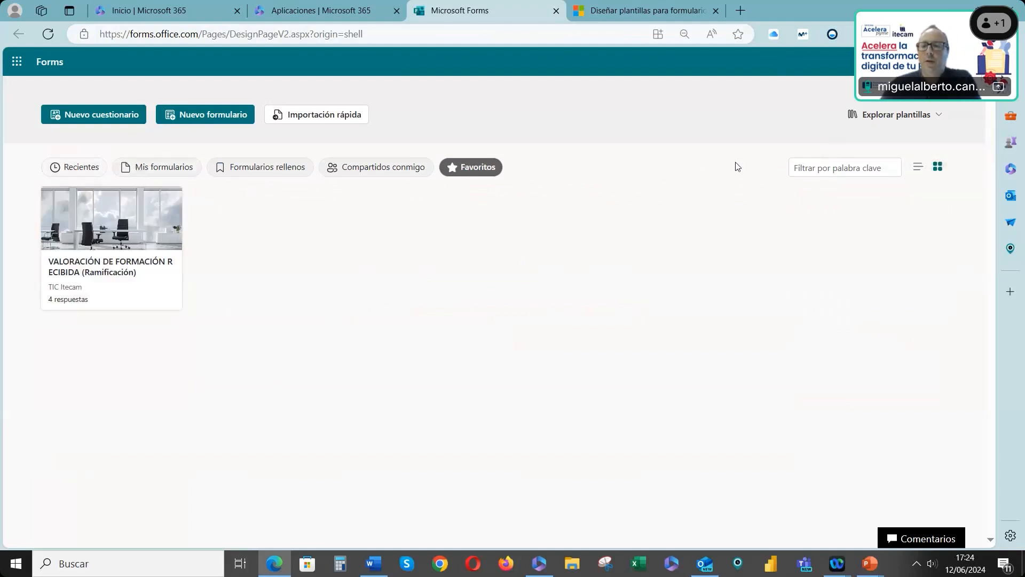
click(914, 169)
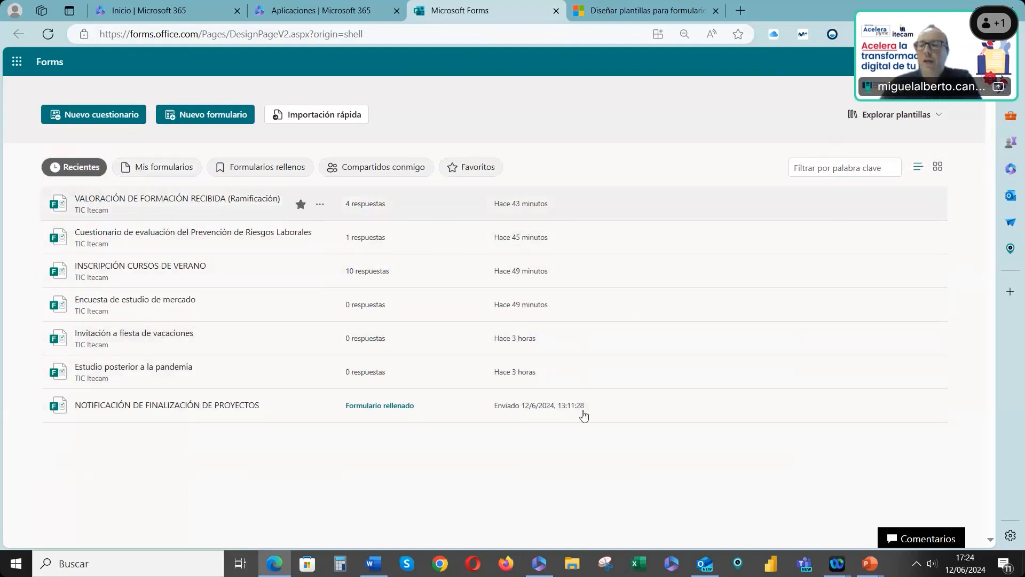
click(944, 171)
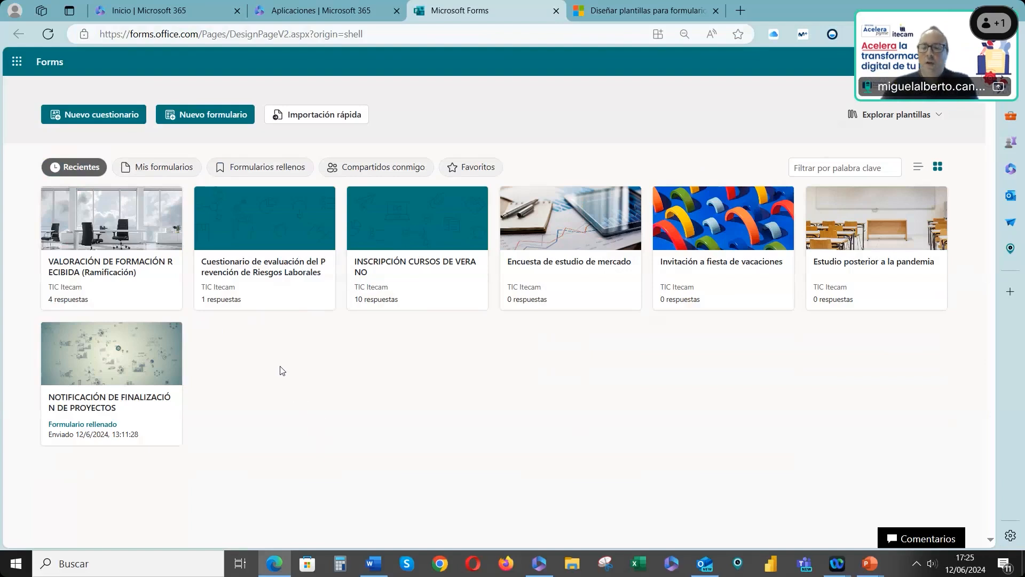
key(alt+Tab)
key(alt+Tab)
key(alt+Tab)
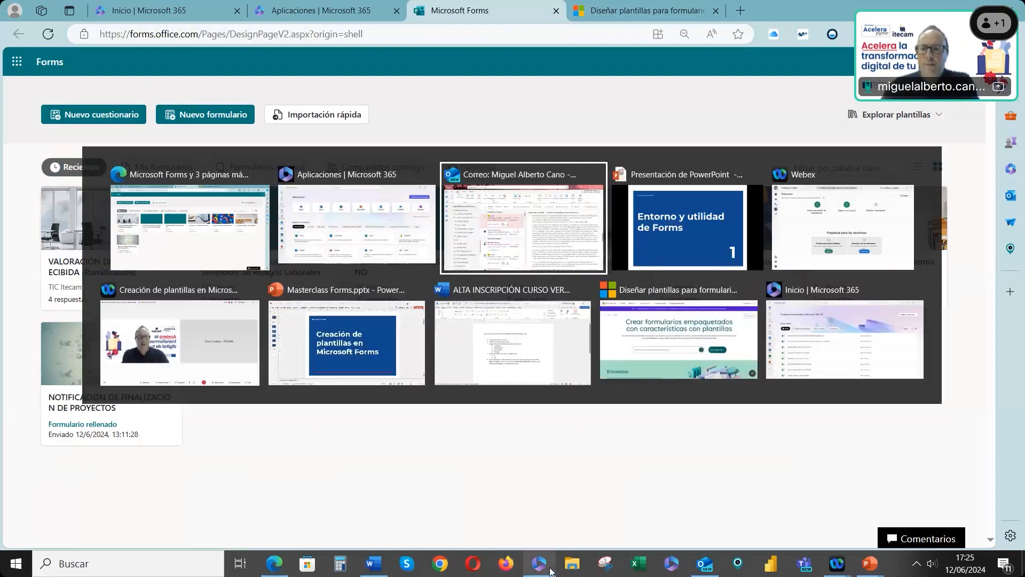
key(Right)
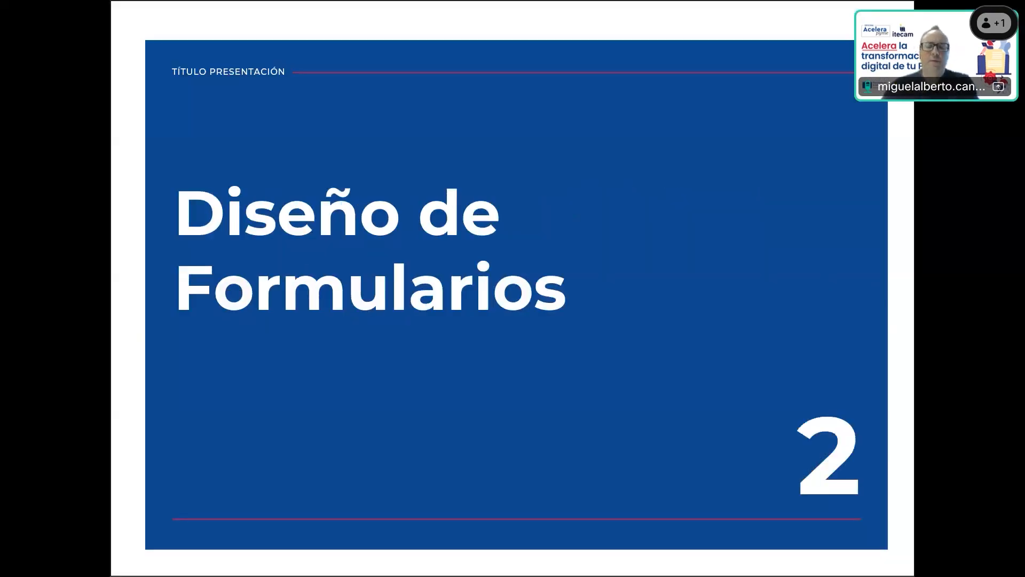
key(alt+Tab)
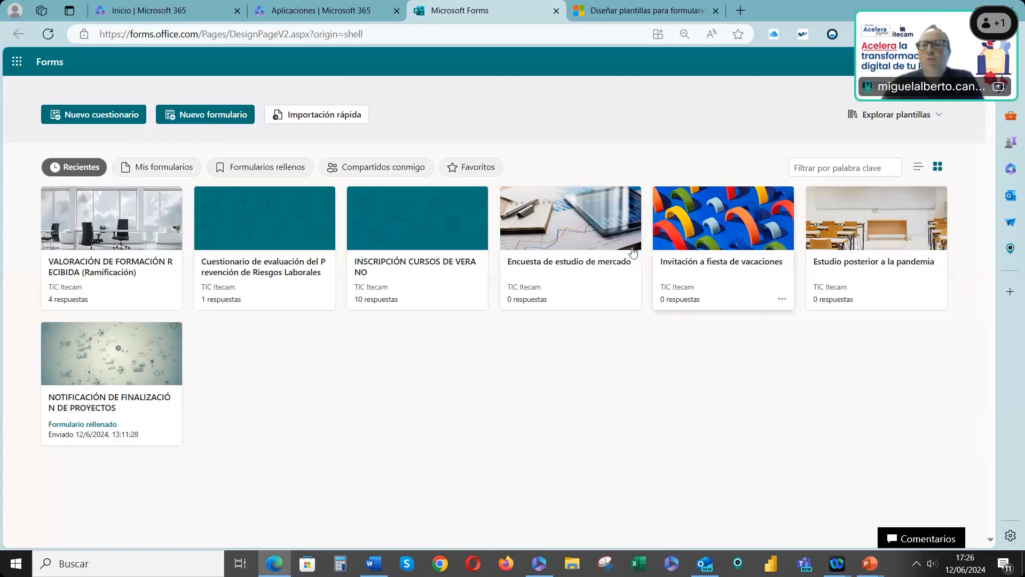
Create a new blank form and give it the blue colour theme in the style panel
click(209, 127)
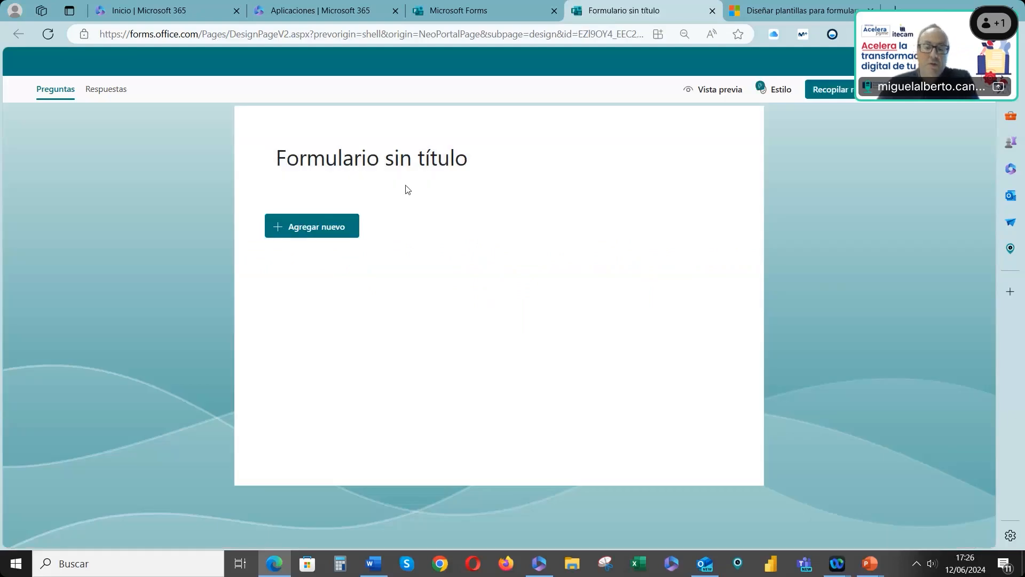
click(778, 91)
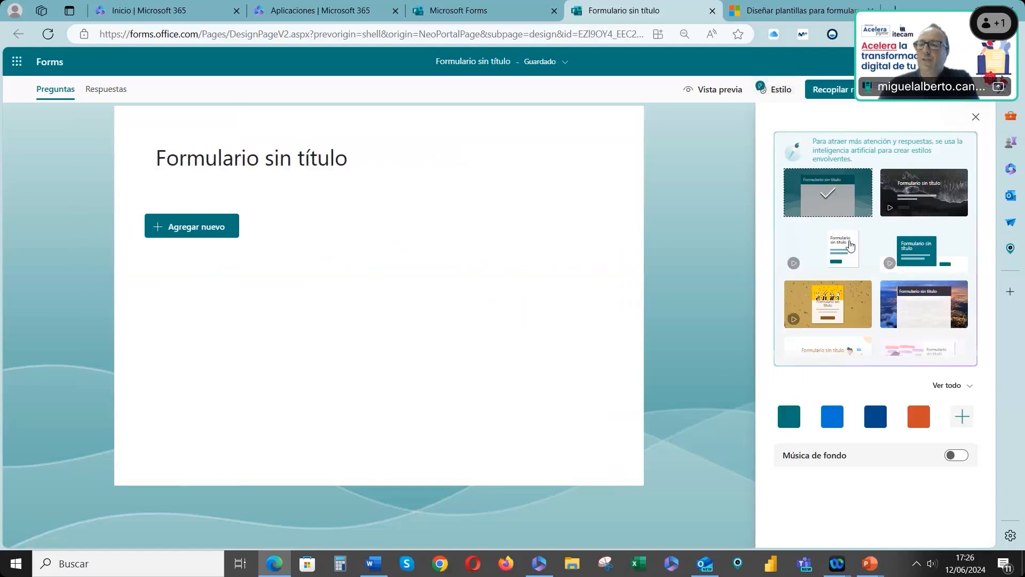
scroll(846, 241, down, 1)
scroll(847, 240, down, 3)
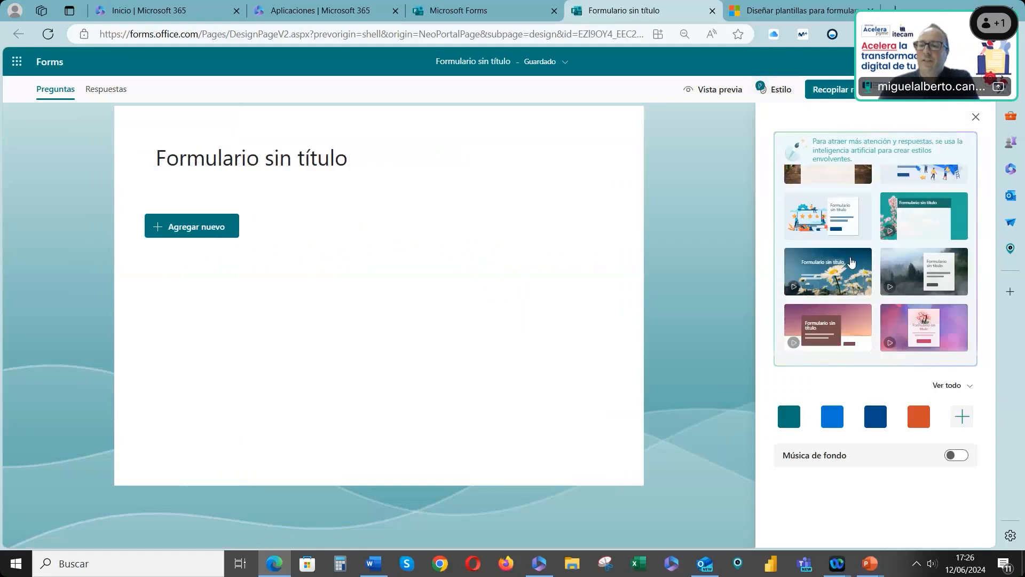
click(823, 223)
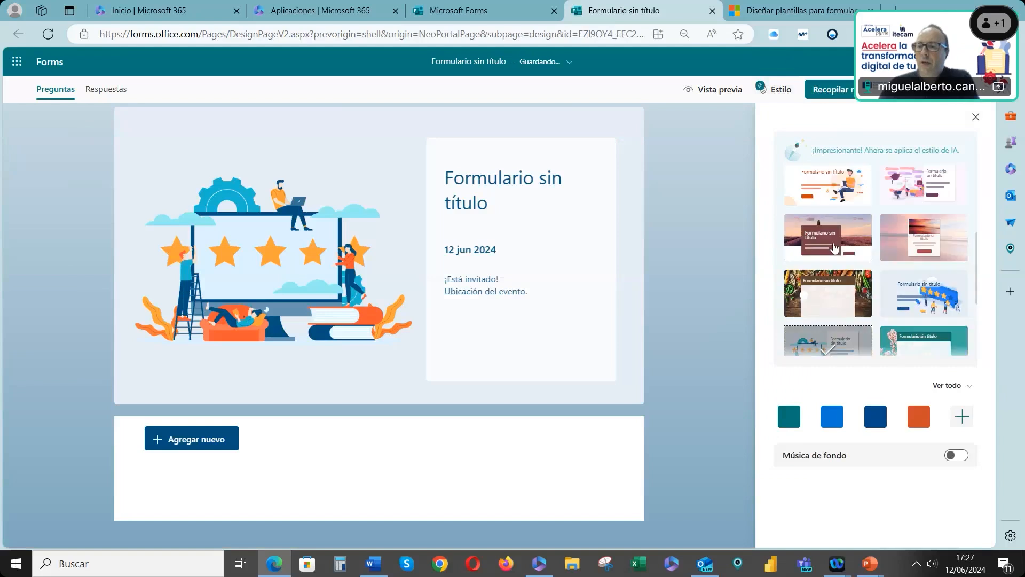
click(812, 204)
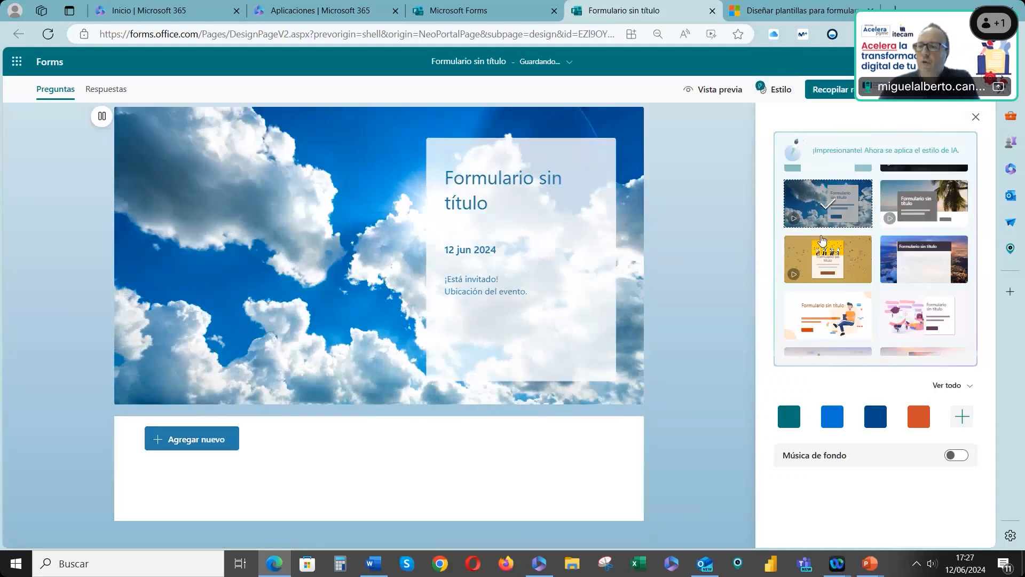
scroll(873, 364, down, 2)
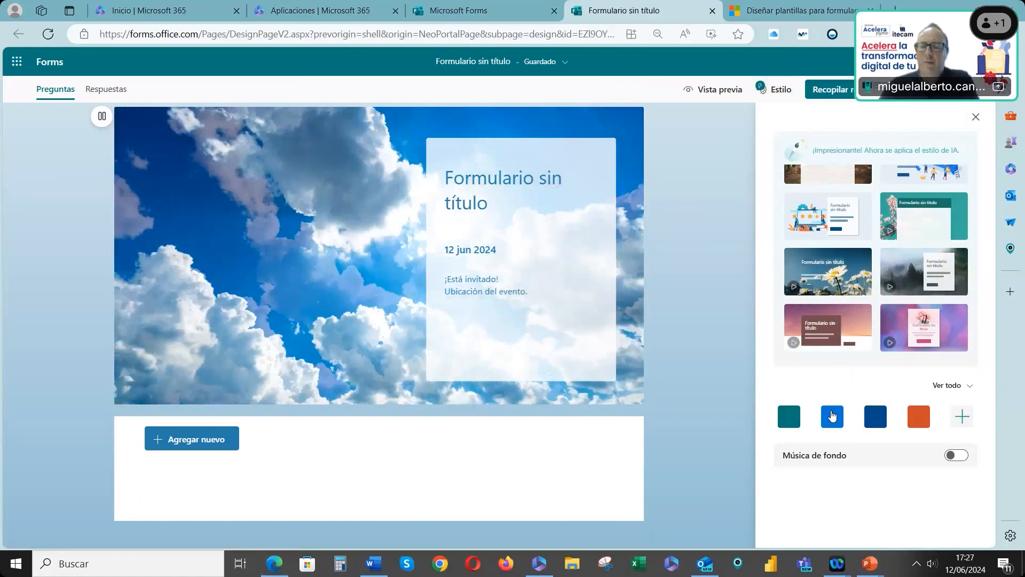
click(843, 422)
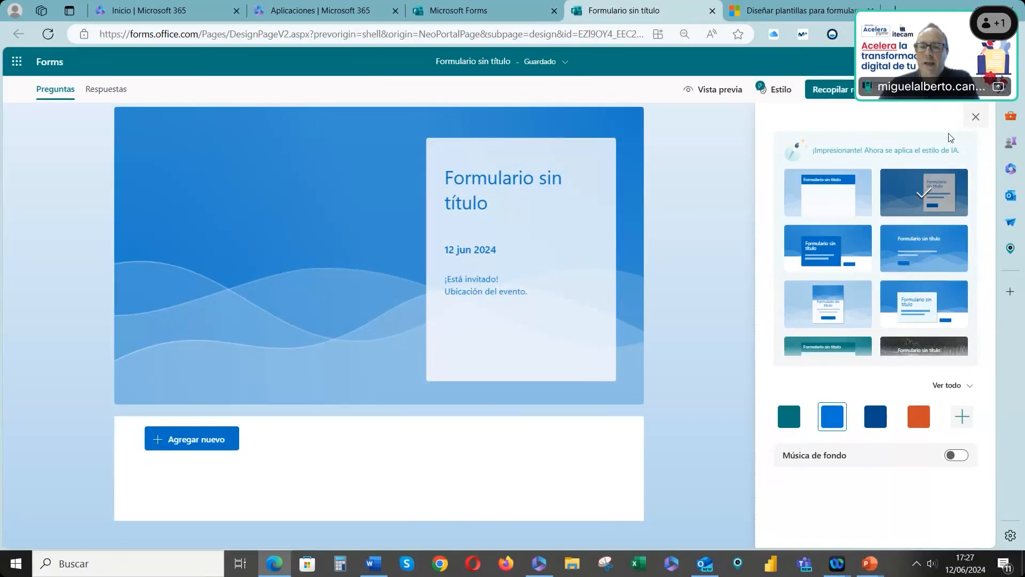
click(975, 120)
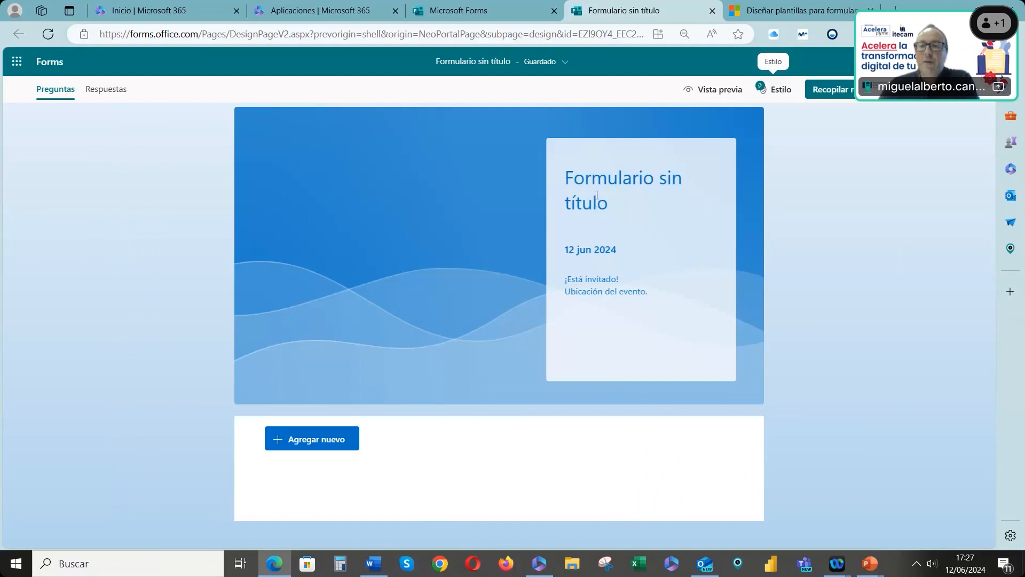
Title the form EVALUACIÓN RRHH NUEVA INCORPORACIONES
drag(615, 199, 547, 163)
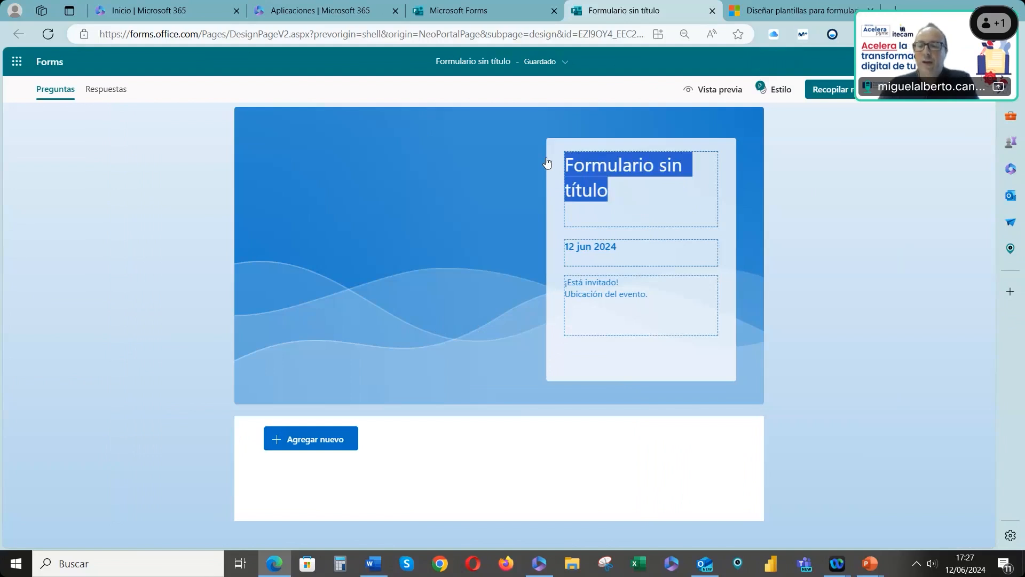
text(EVALUC)
key(BackSpace)
text(ACIÓN )
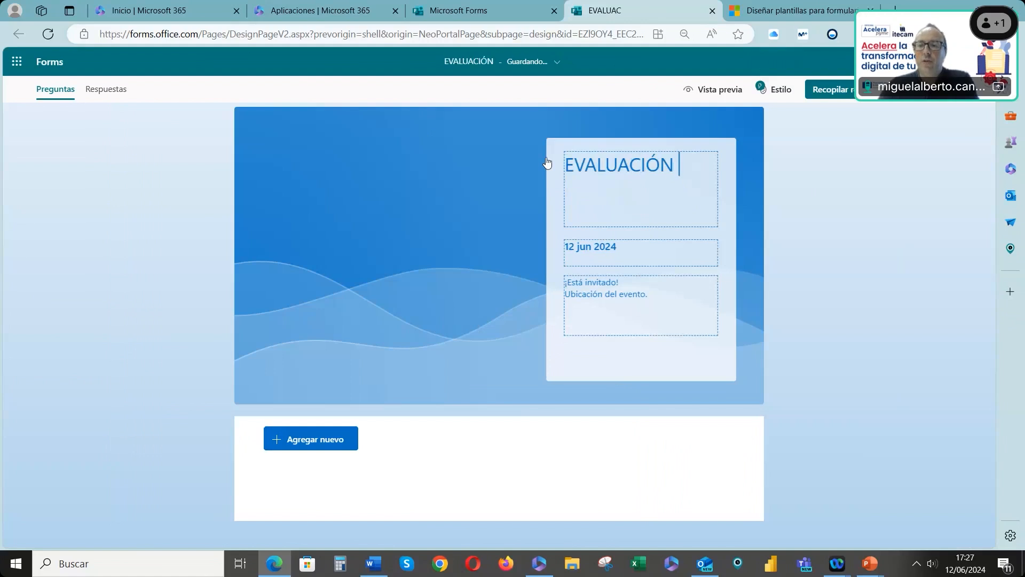
text(RRHH)
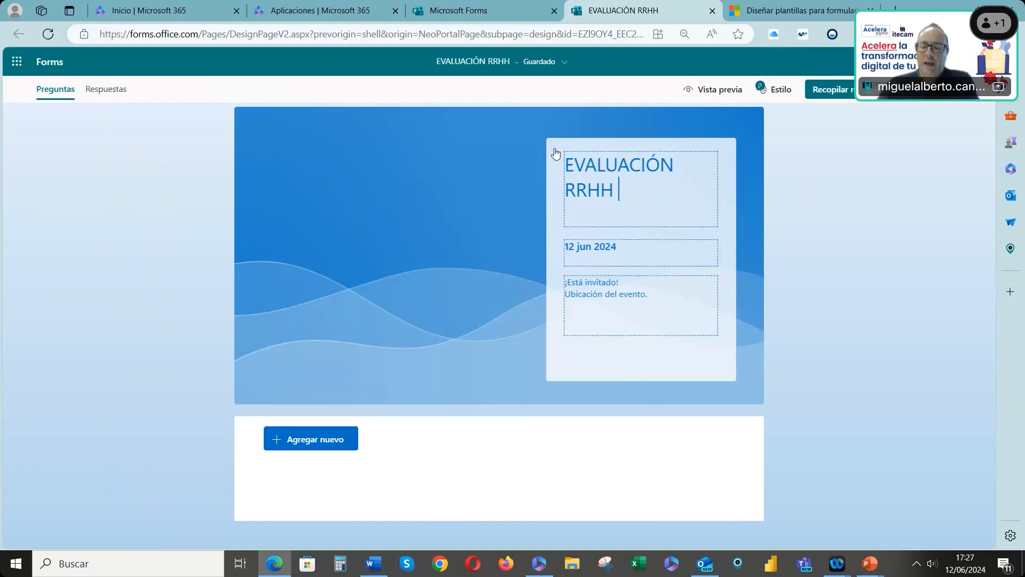
text(NUEV)
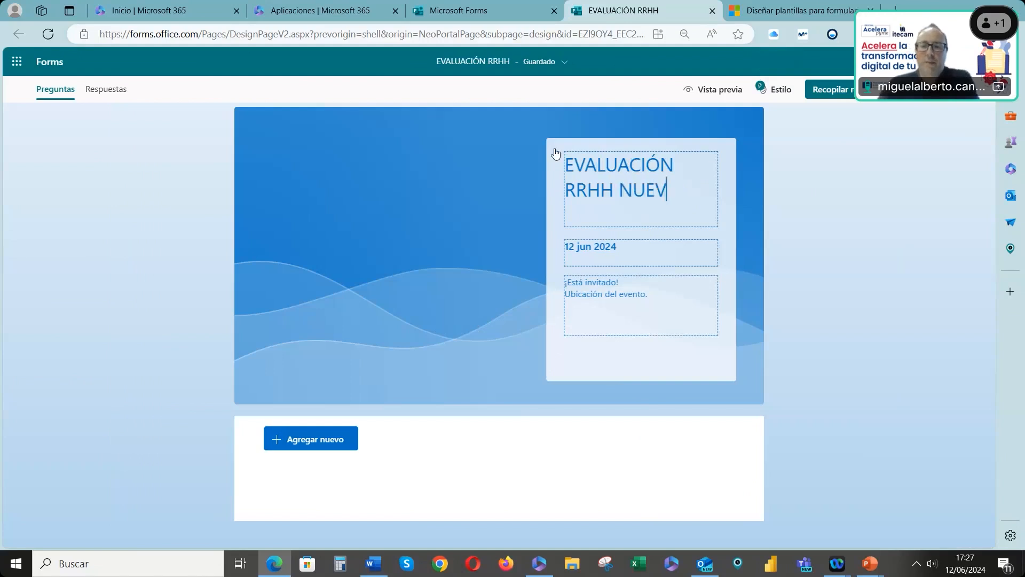
text(A INCOR)
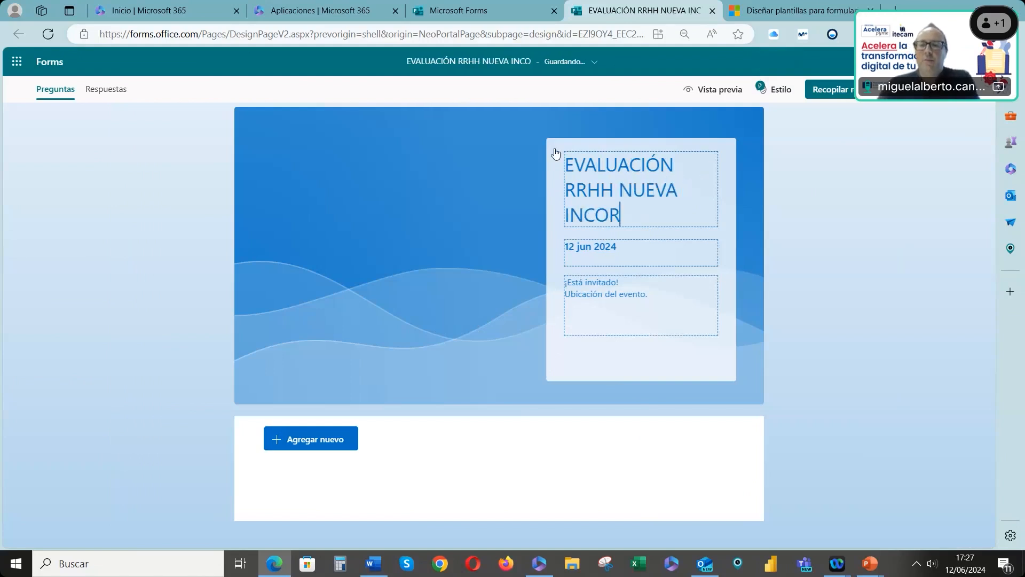
text(PORACI)
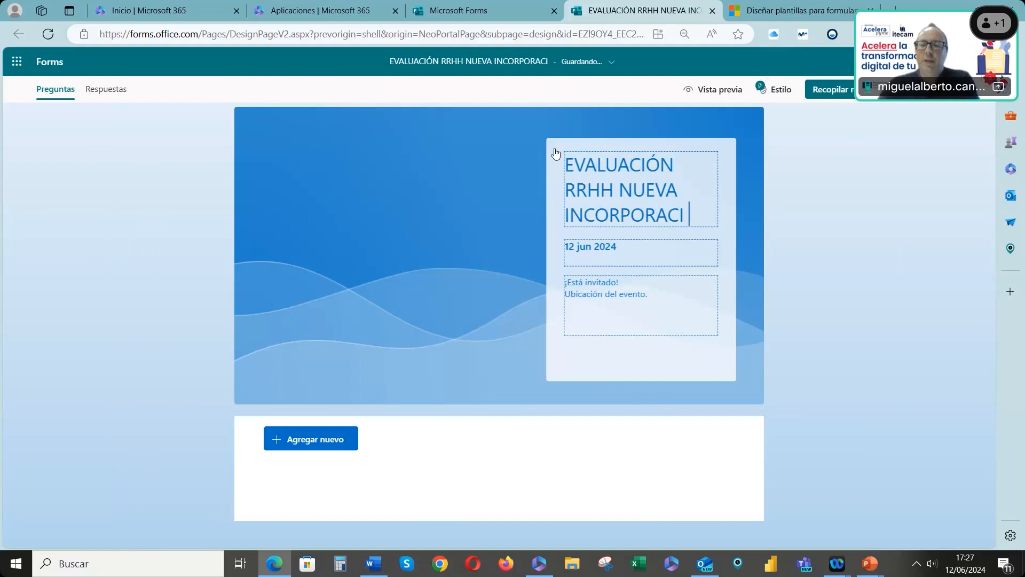
text(ONES)
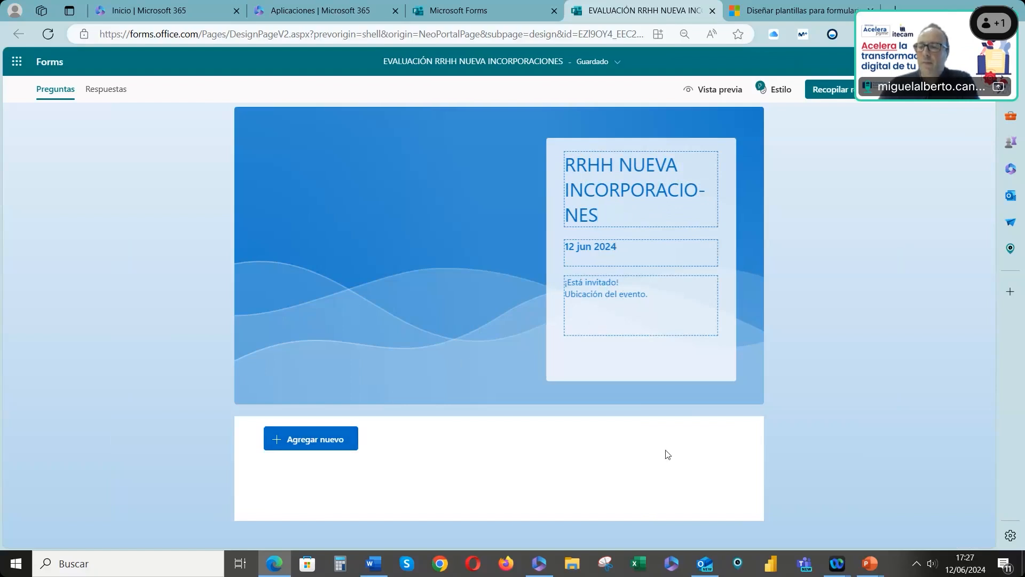
Add a required text question reading DIME TU NOMBRE
click(309, 448)
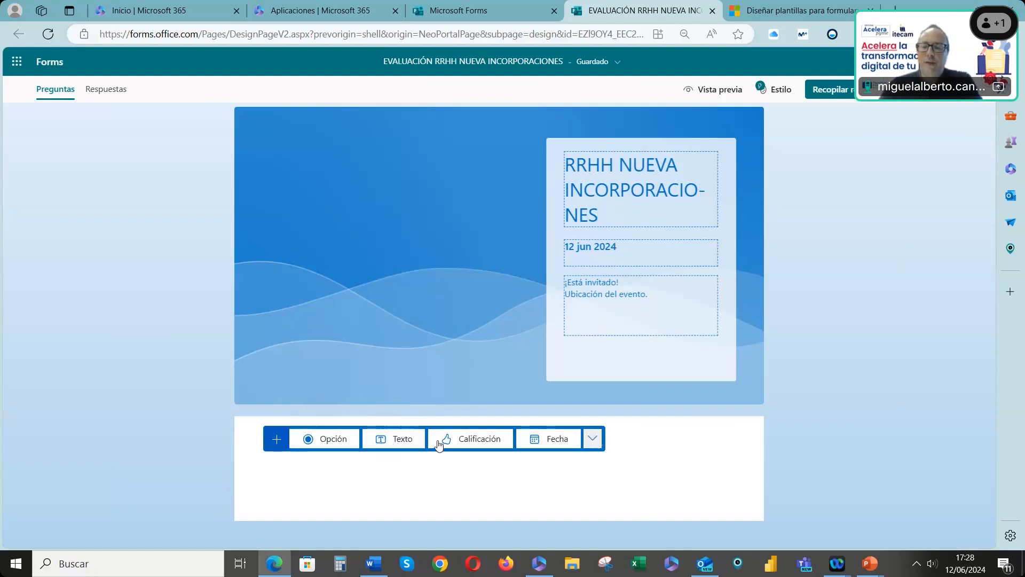
click(397, 440)
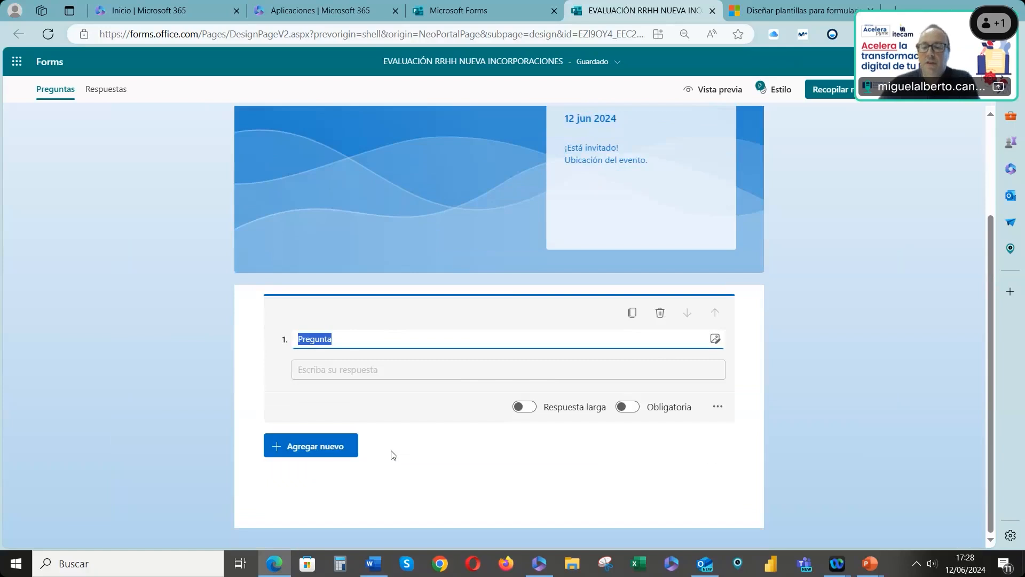
text(di)
key(BackSpace)
key(BackSpace)
text(DIME TU NOMBRE)
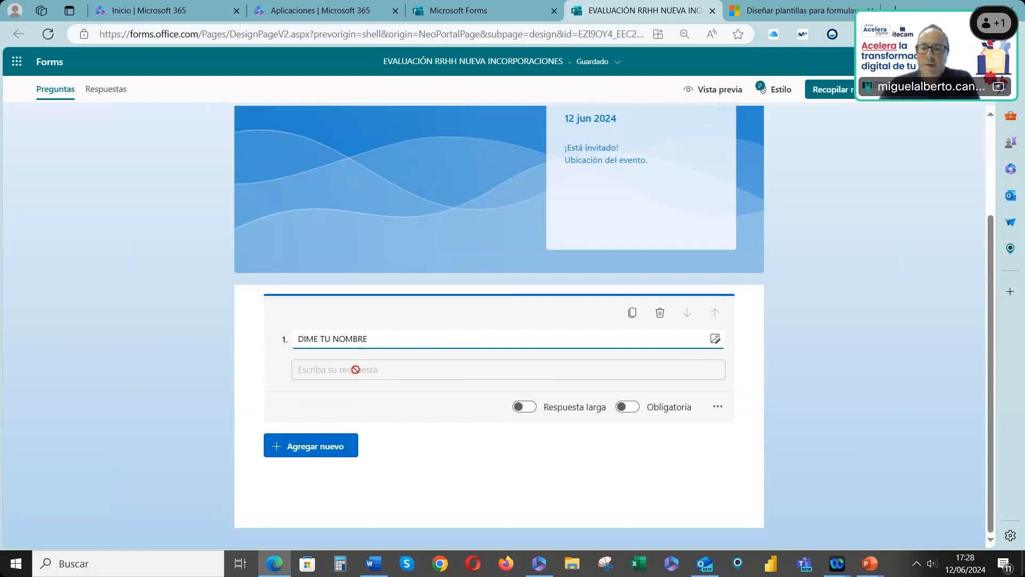
key(Tab)
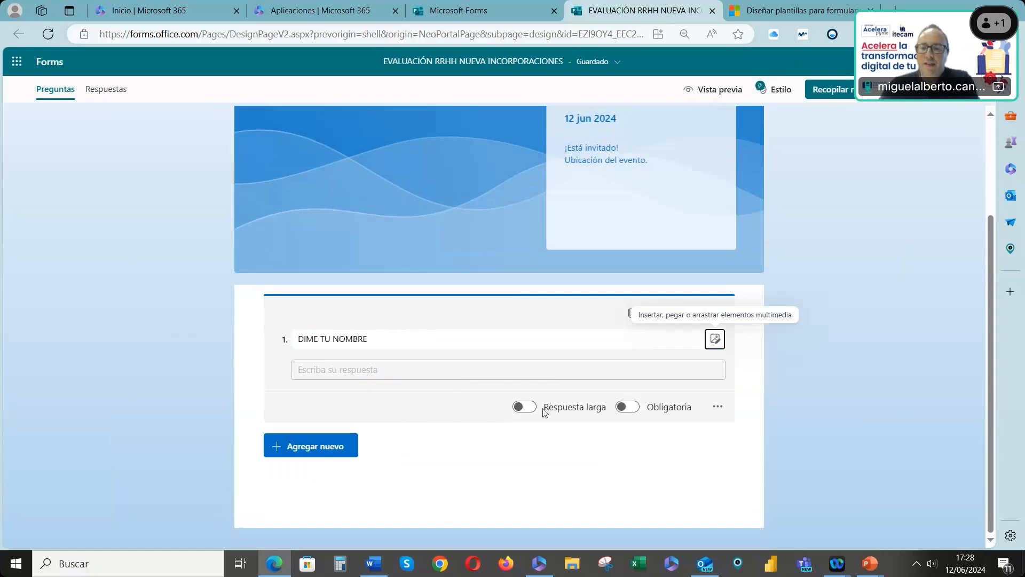
click(629, 408)
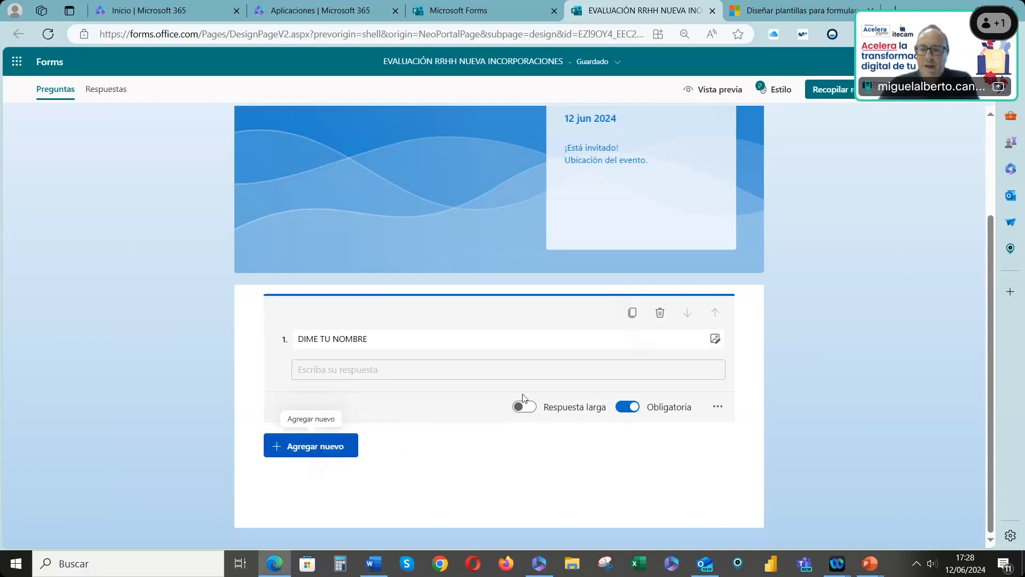
Add a text question titled FUNCIONES DE TU PUESTO DE TRABAJO and enable long answers for it
click(343, 446)
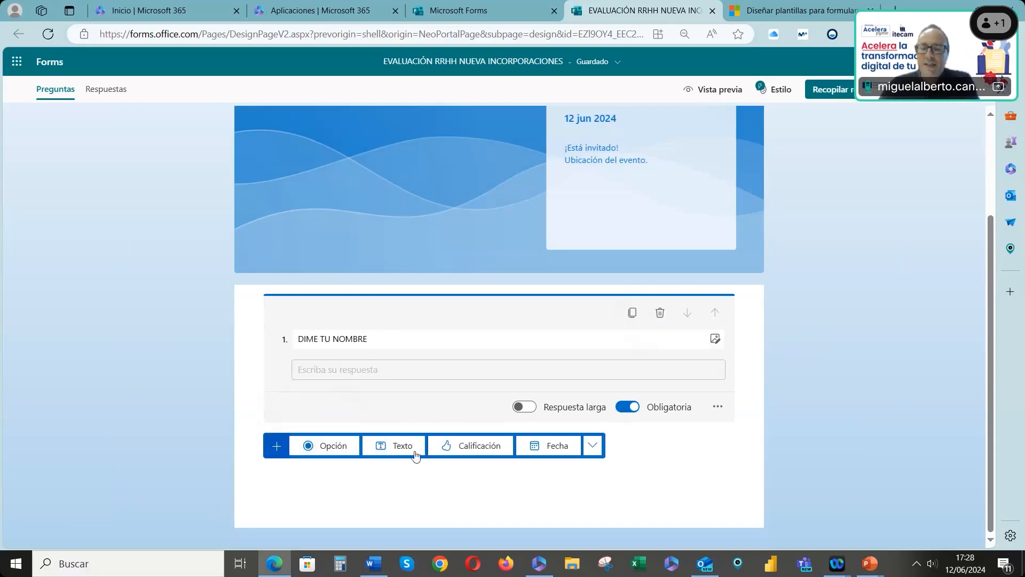
click(400, 446)
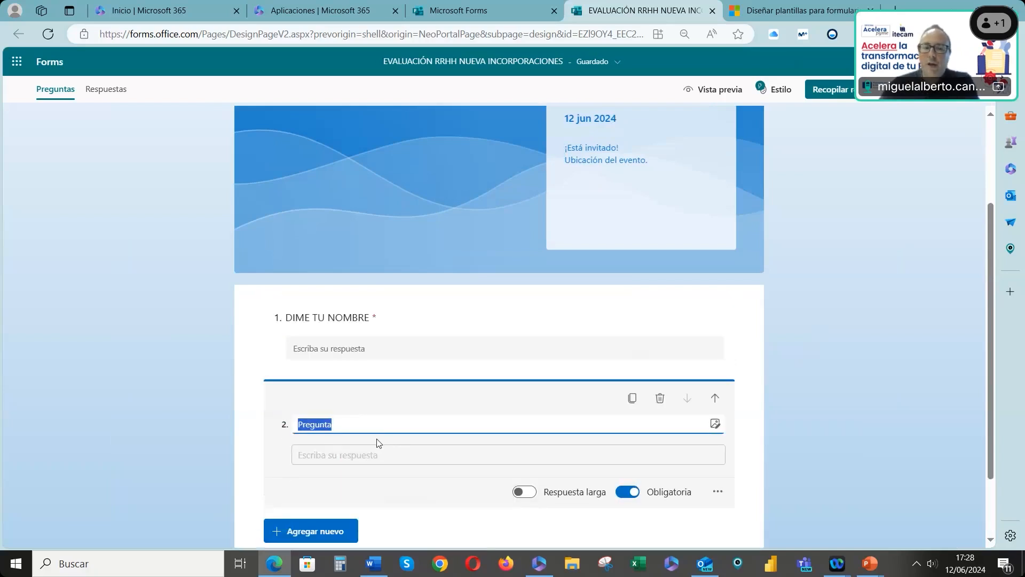
text(FUNCIONES DE TU PUESTO)
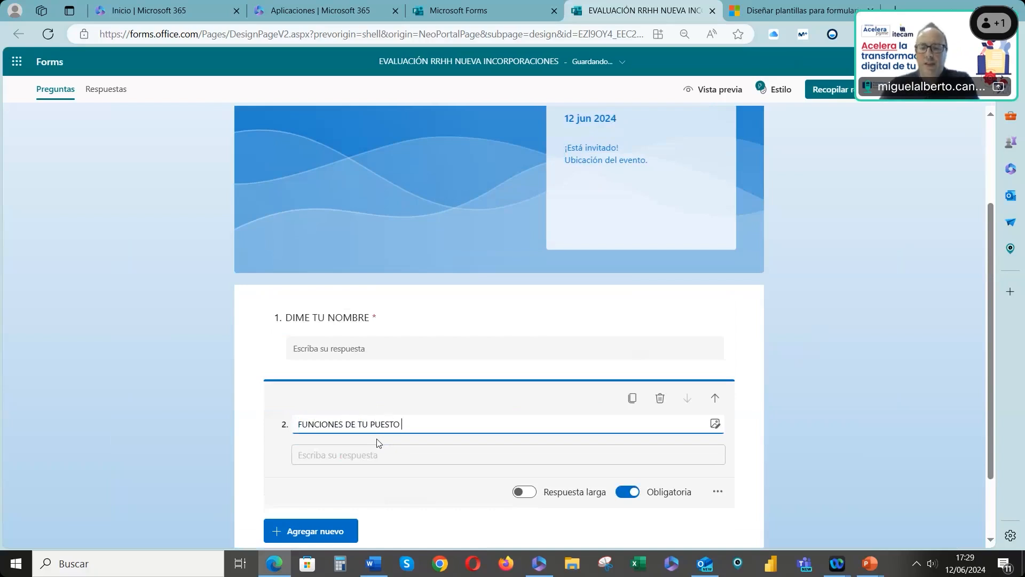
text( DE TRABAJO)
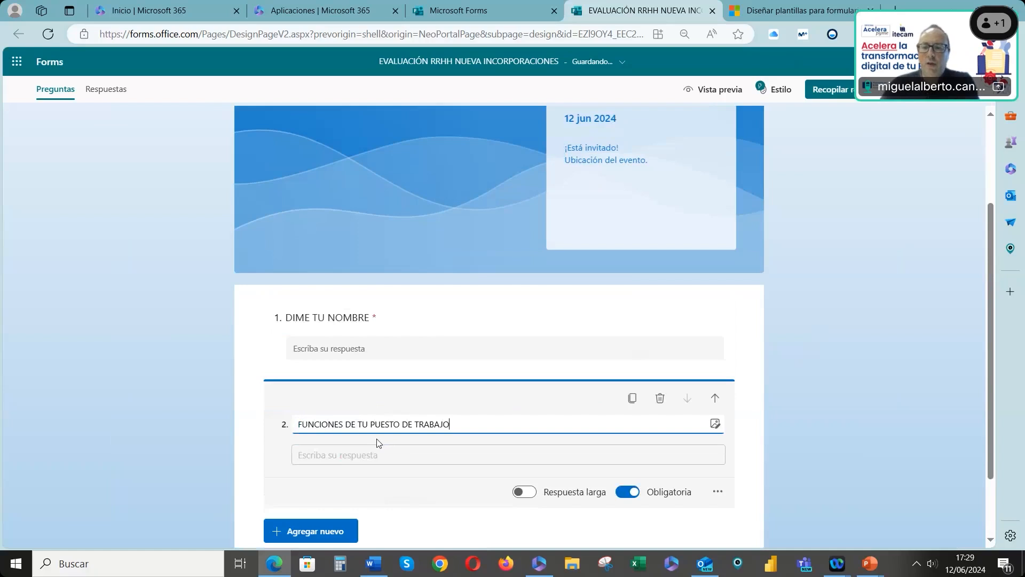
scroll(379, 443, down, 1)
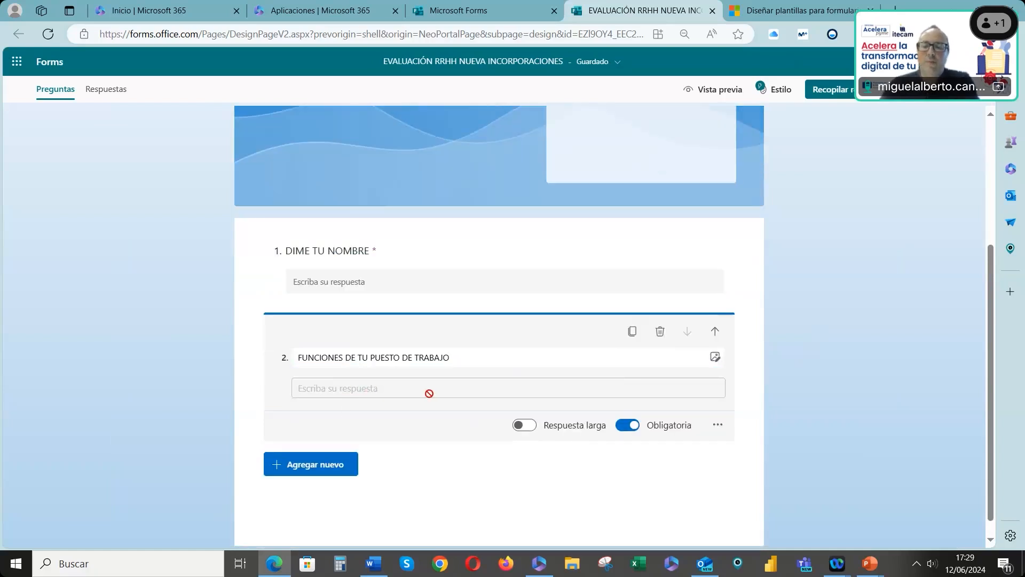
click(523, 427)
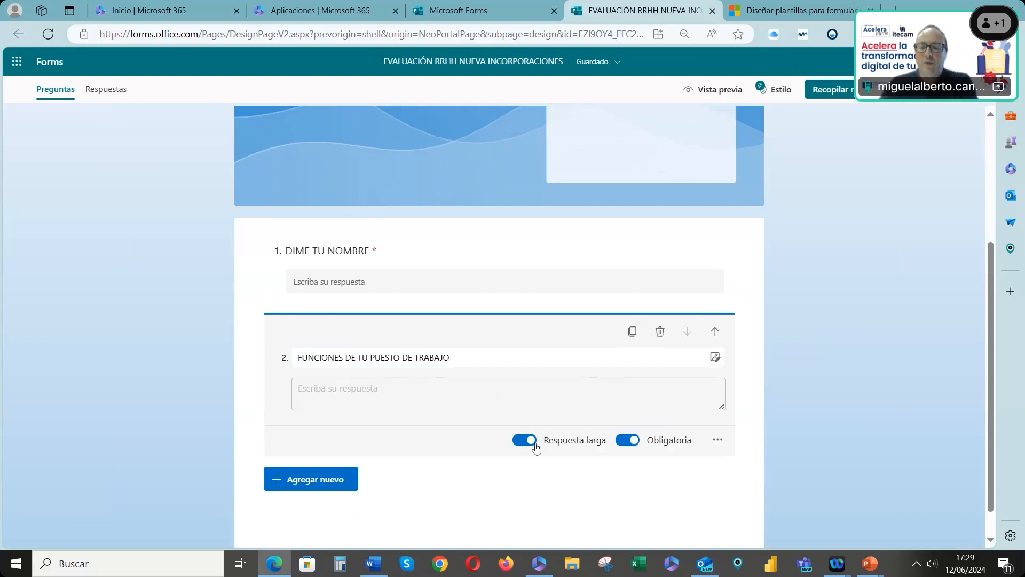
Add a choice question titled INDICA TU DEPARTAMENTO
click(331, 483)
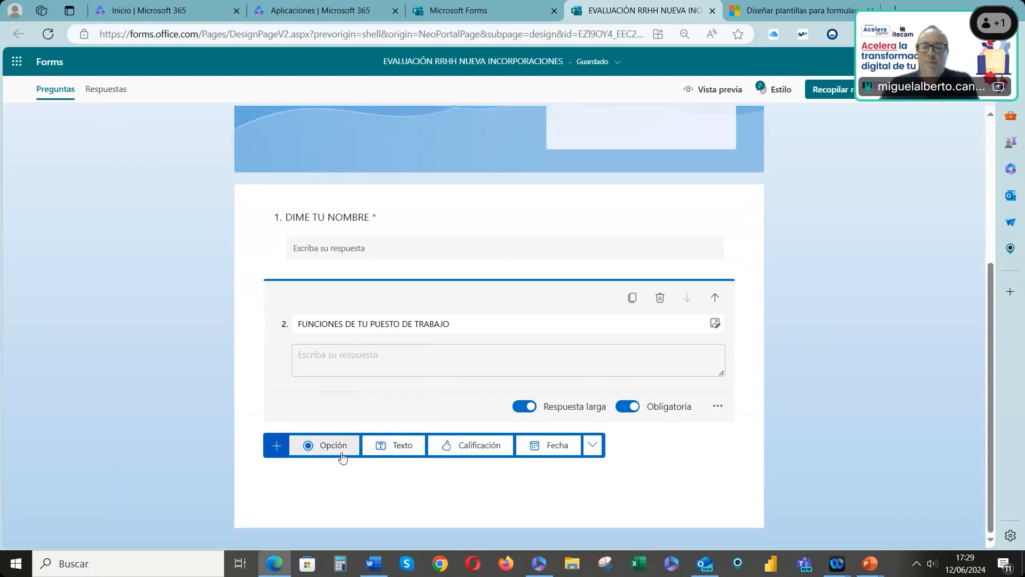
click(342, 457)
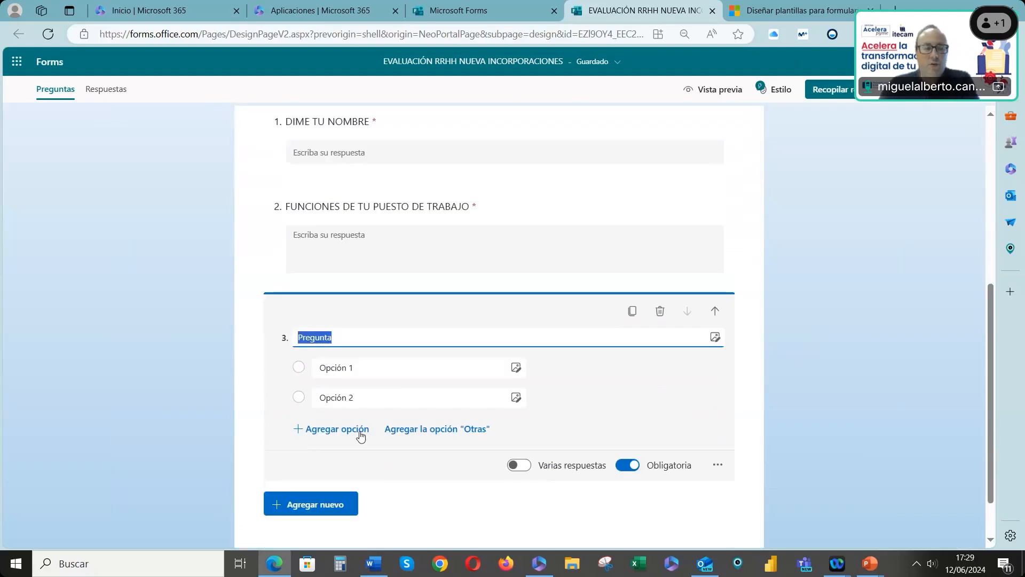
text(INDICA TU DEPARTAMENTO)
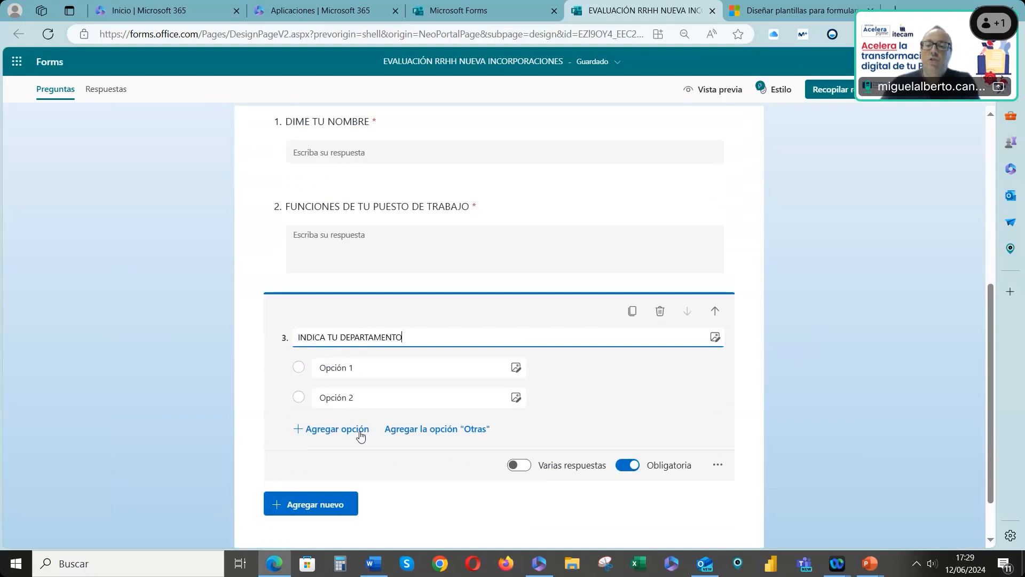
Enter the department options RRHH, PRODUCCIÓN, MARKETING and DIRECCIÓN for the choice question
click(359, 371)
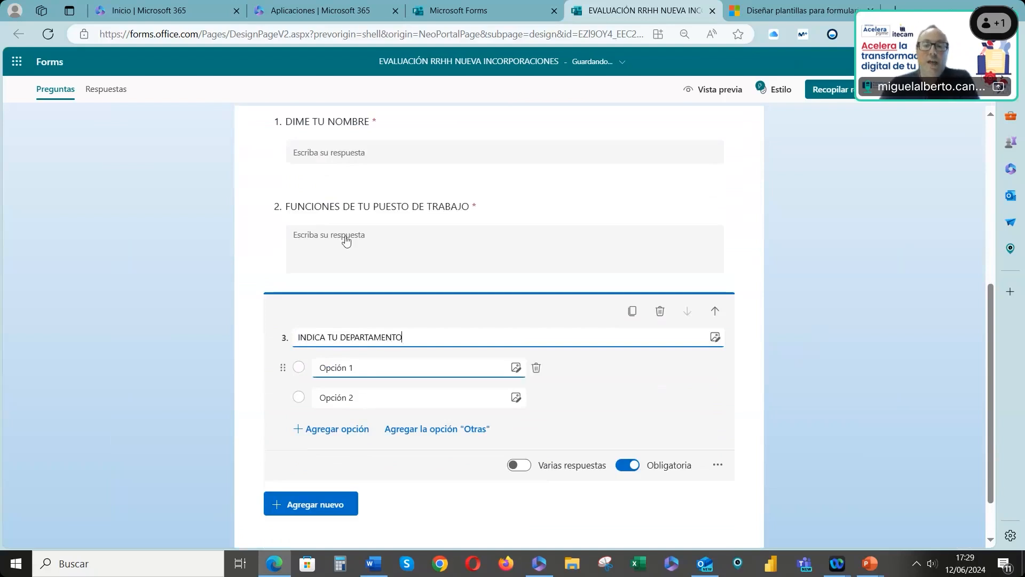
click(366, 372)
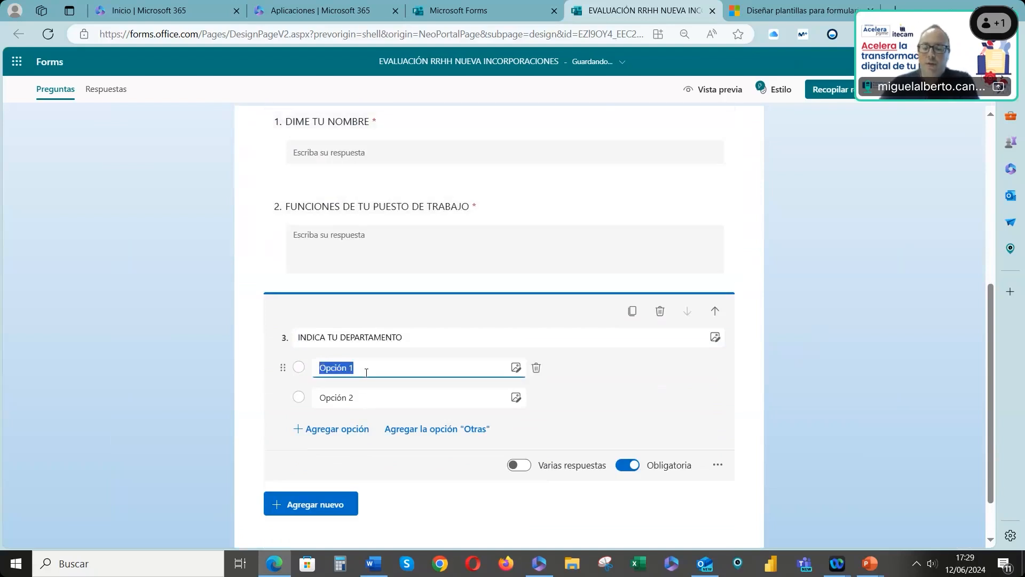
text(RRHH)
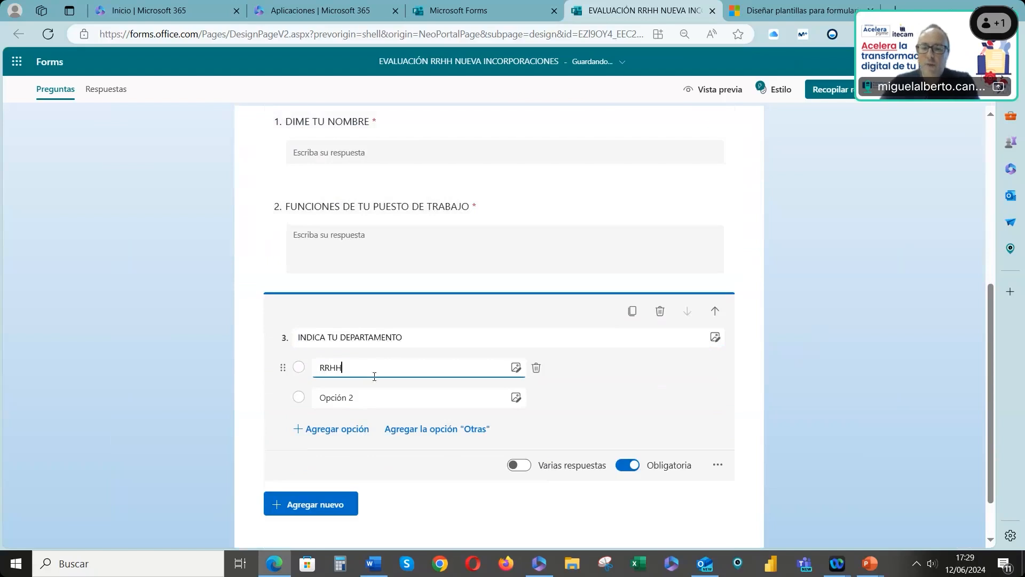
click(350, 396)
text(PRODUCCIÓN)
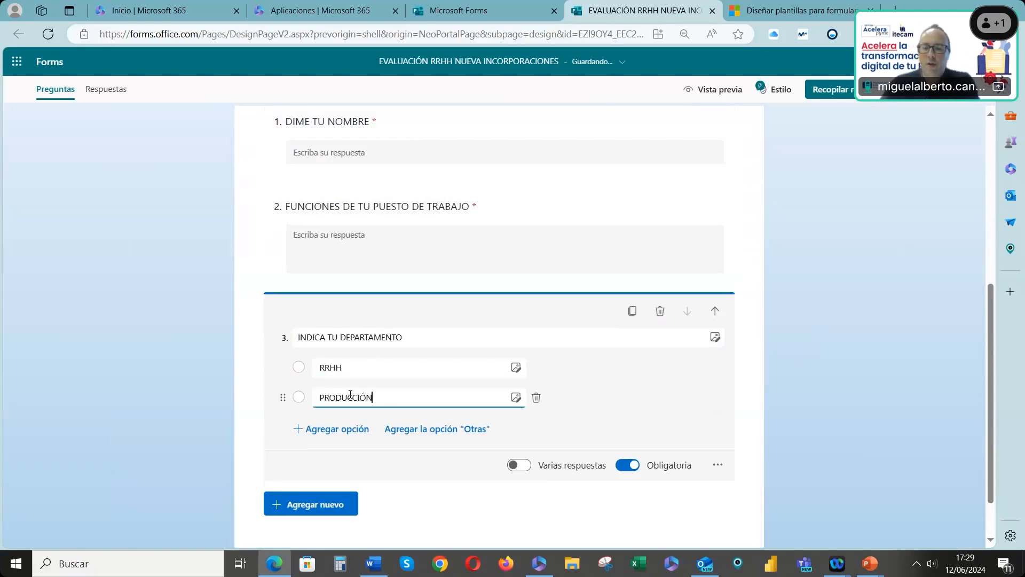
click(352, 429)
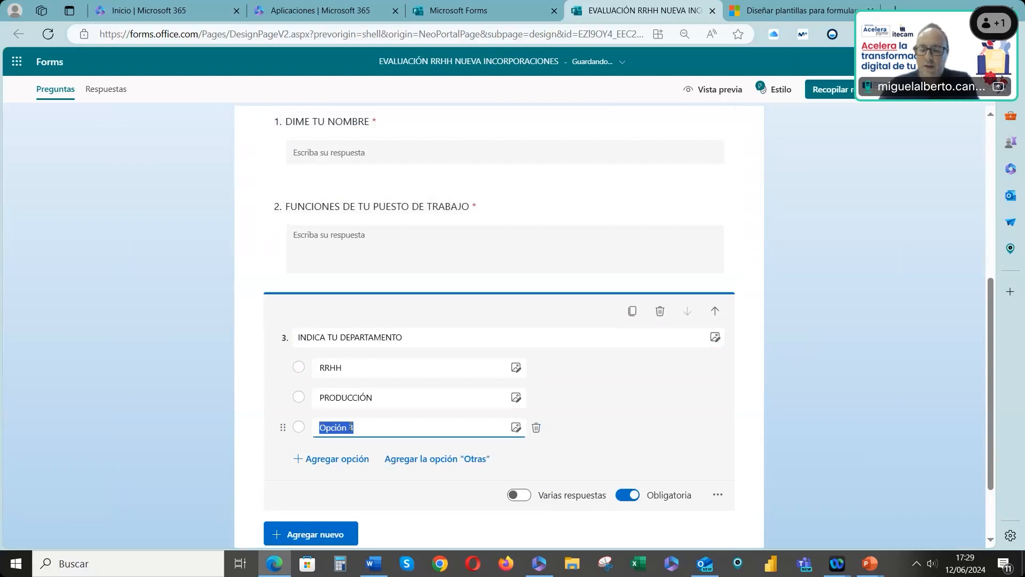
text(MARKETING)
scroll(346, 412, down, 1)
click(342, 394)
text(DIRECCIÓN)
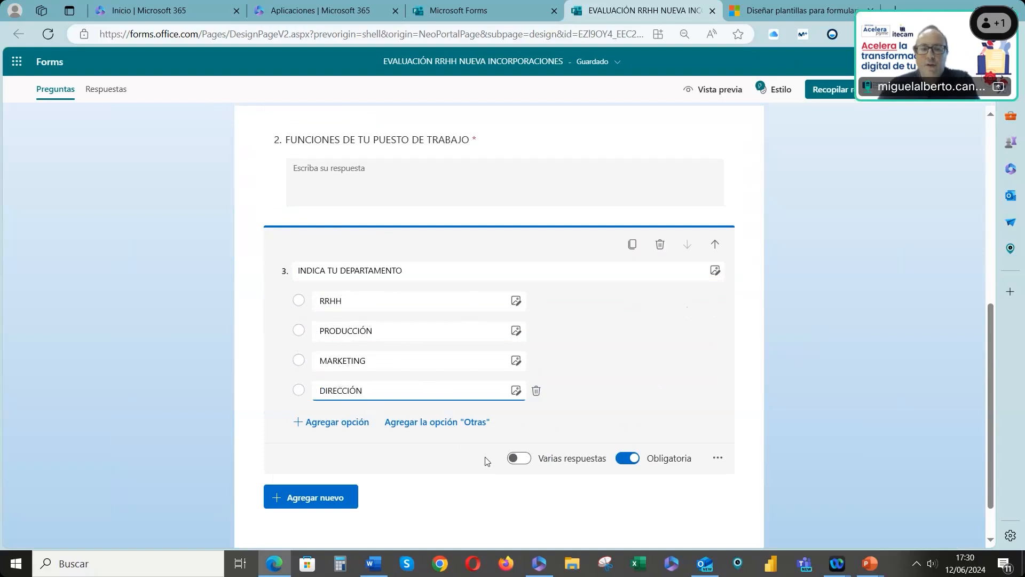
Turn on multiple answers for the department question with Sin límite as the total options
click(518, 460)
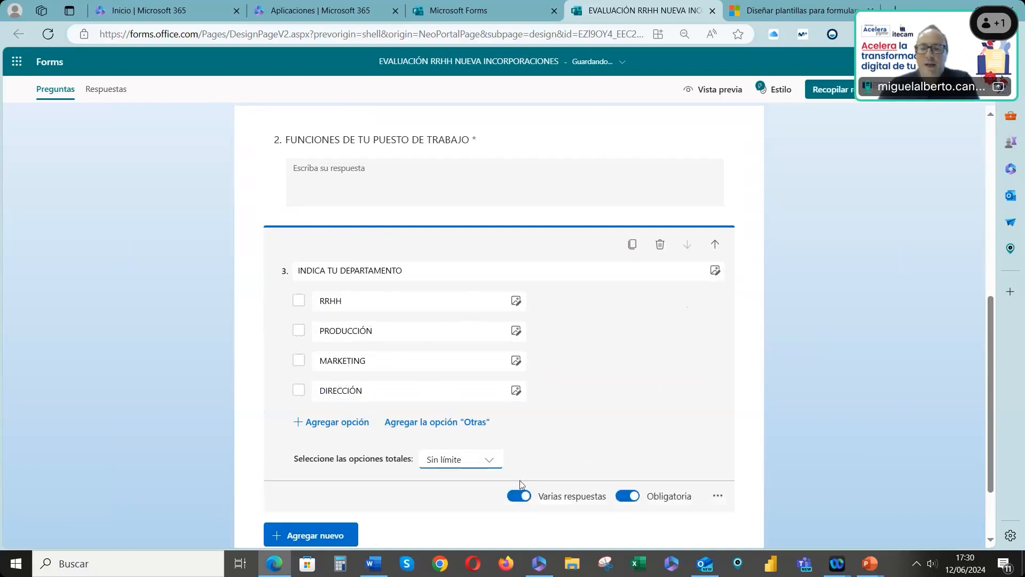
click(492, 464)
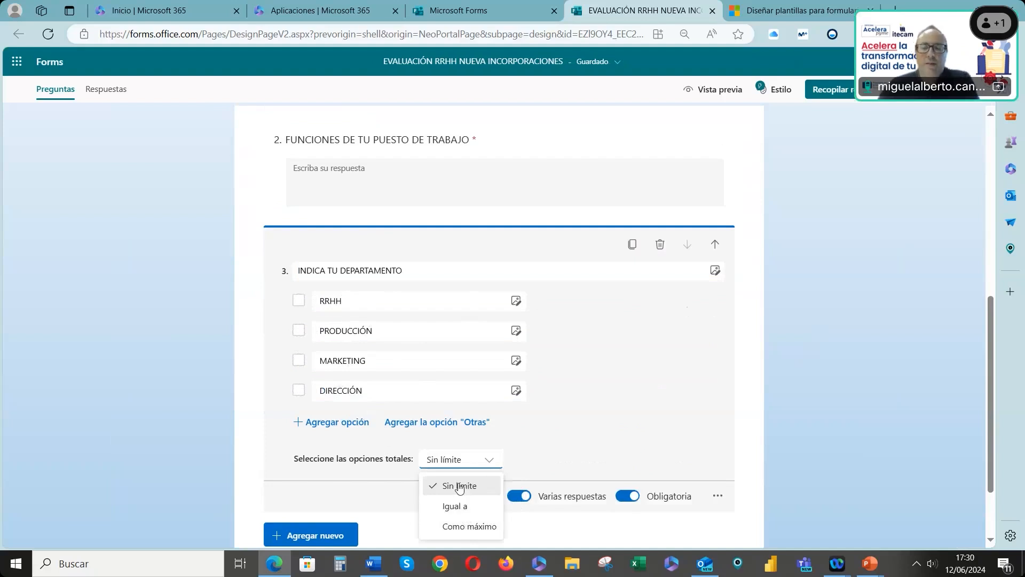
click(468, 465)
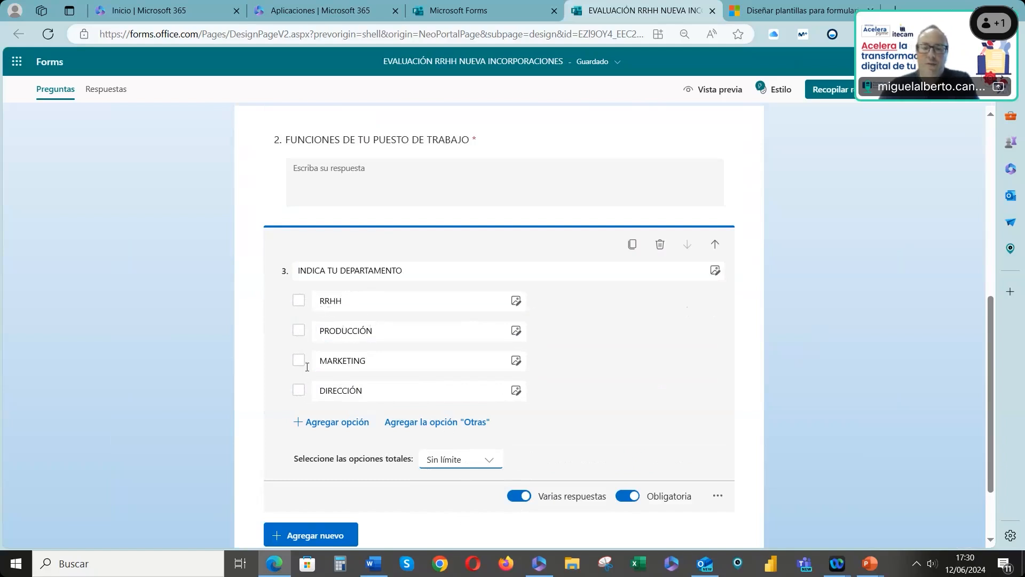
Add an Otras option to the department question and turn multiple answers off
click(427, 423)
click(520, 527)
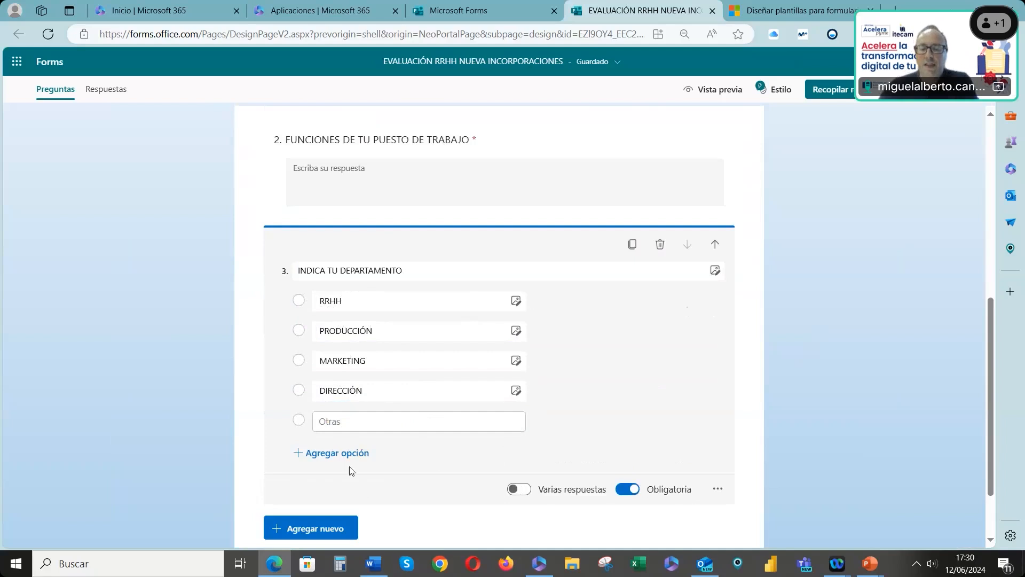
Add a date question titled FECHA DE TU INCORPORACIÓN and make it not required
scroll(654, 427, down, 1)
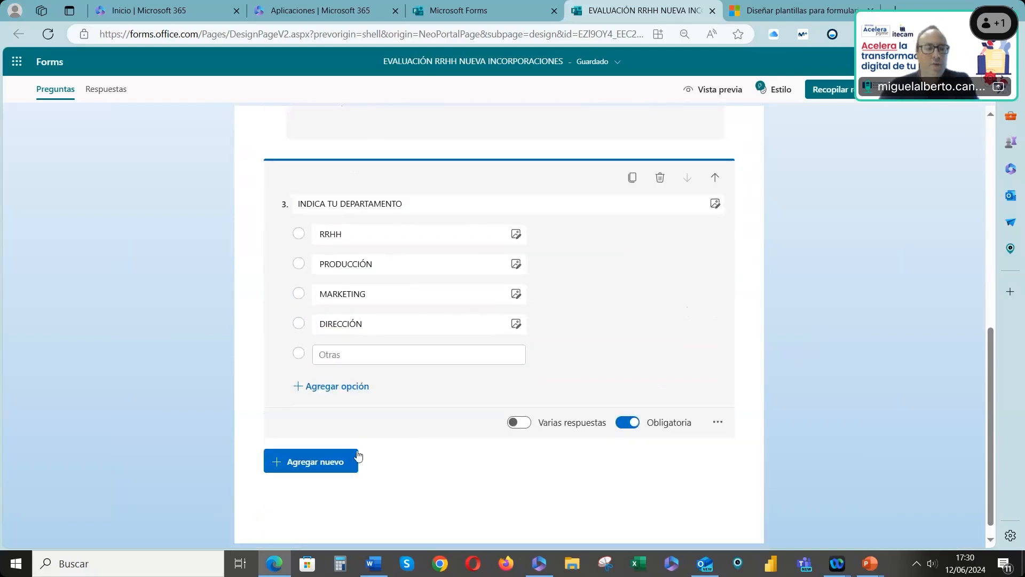
click(330, 467)
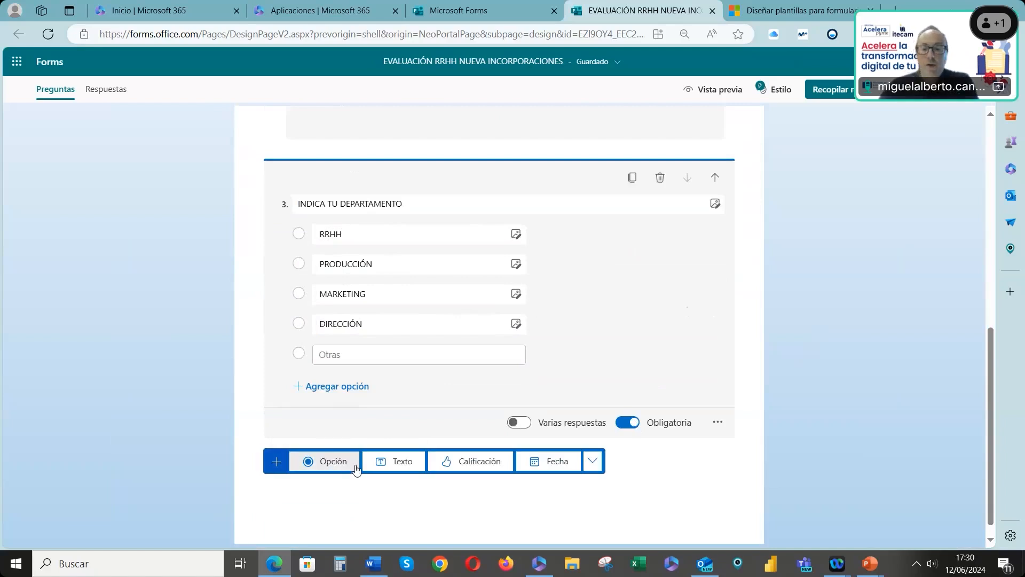
click(550, 461)
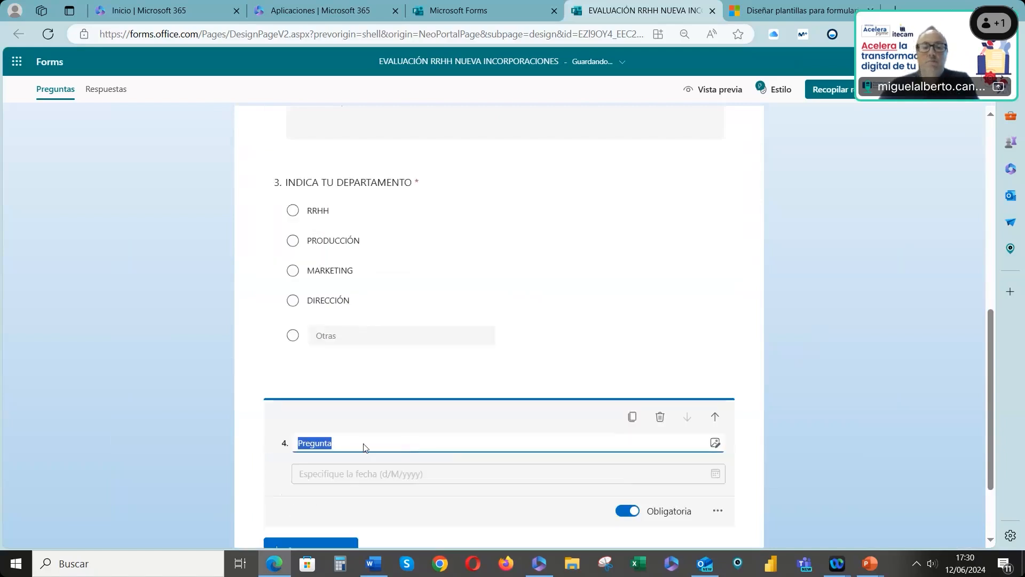
scroll(396, 401, down, 1)
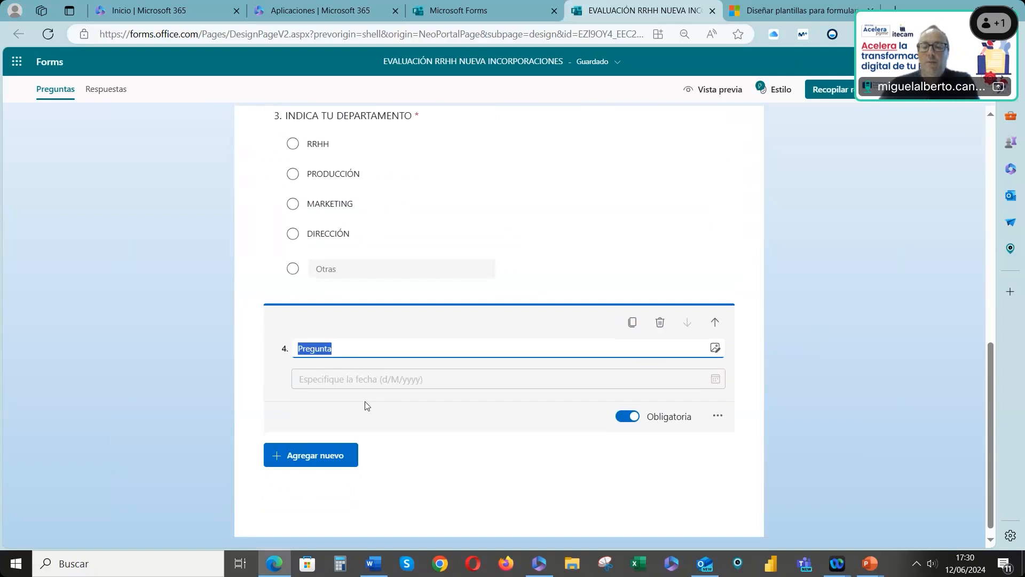
text(FECHA DE TU INCORPORACIÓN)
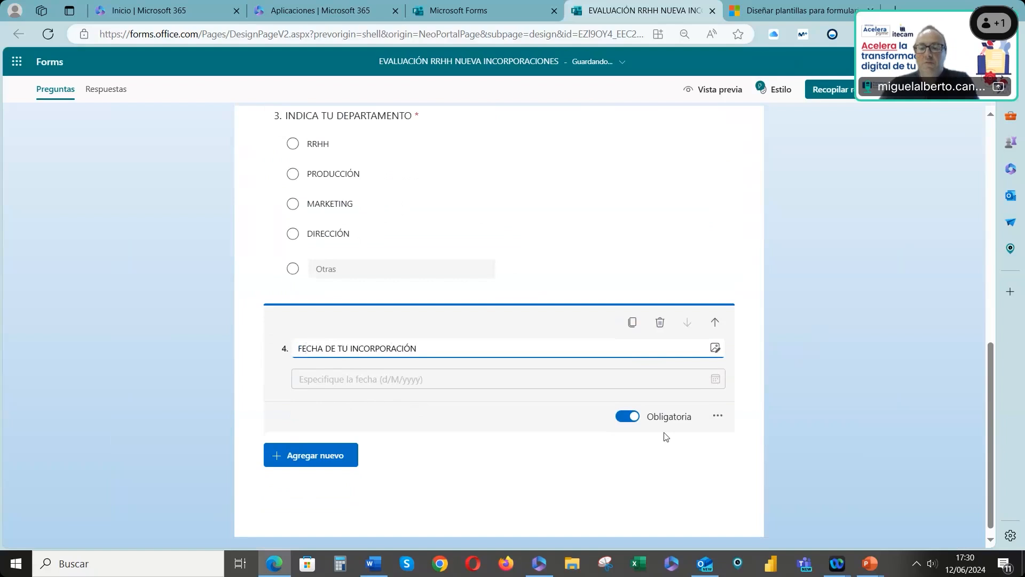
click(635, 419)
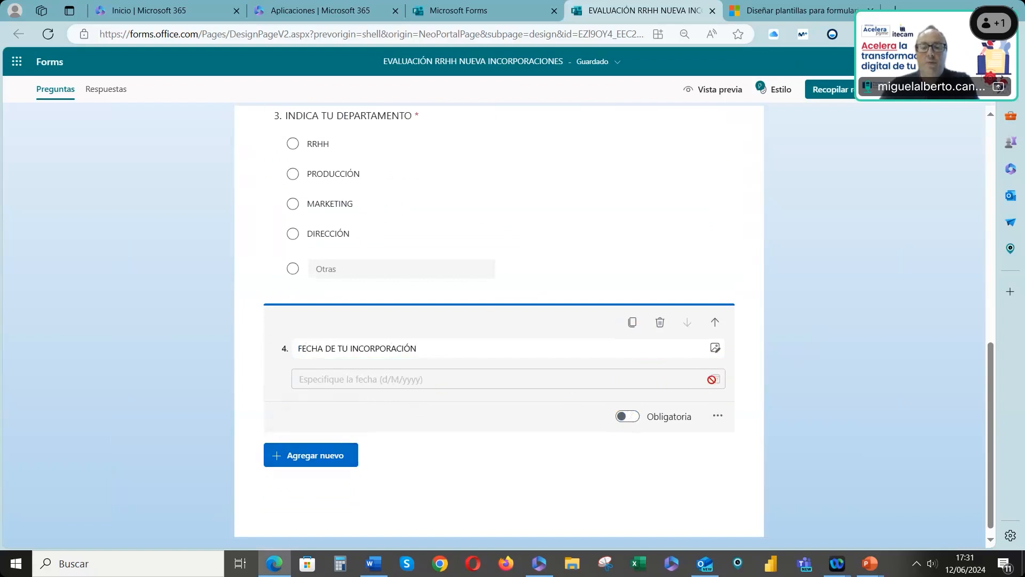
Add a rating question titled VALORA TU ACOGIDA EN LA EMPRESA with 5 levels and the star symbol
click(316, 463)
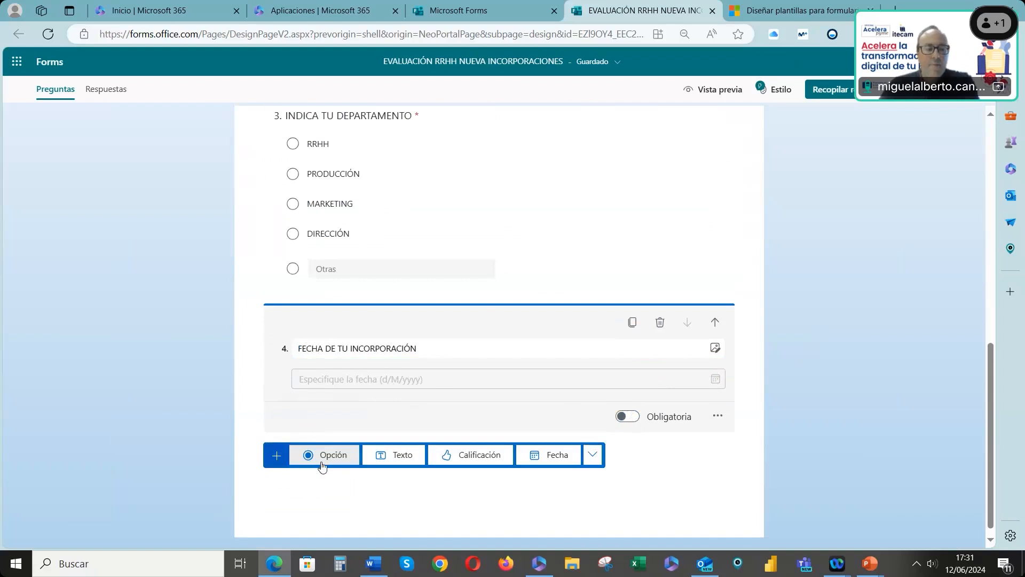
click(460, 458)
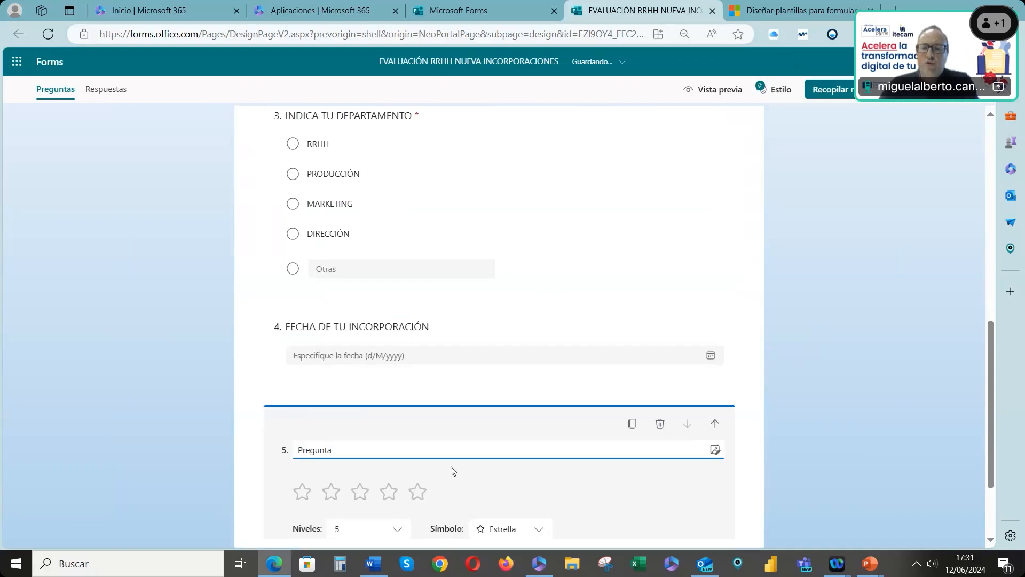
click(344, 296)
text(VALORA TU ACOGIDA EN)
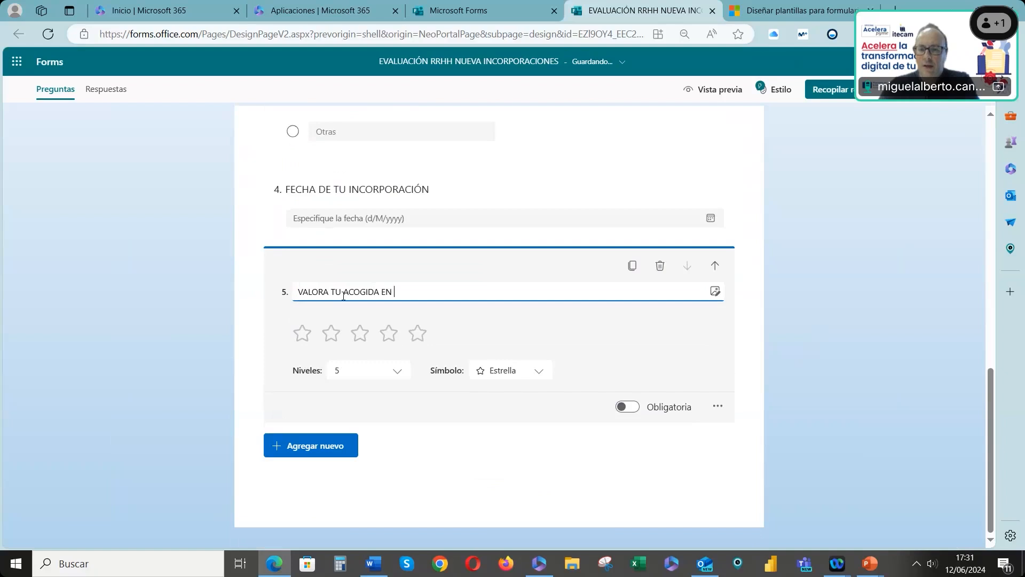
text(EMPRES)
key(BackSpace)
key(BackSpace)
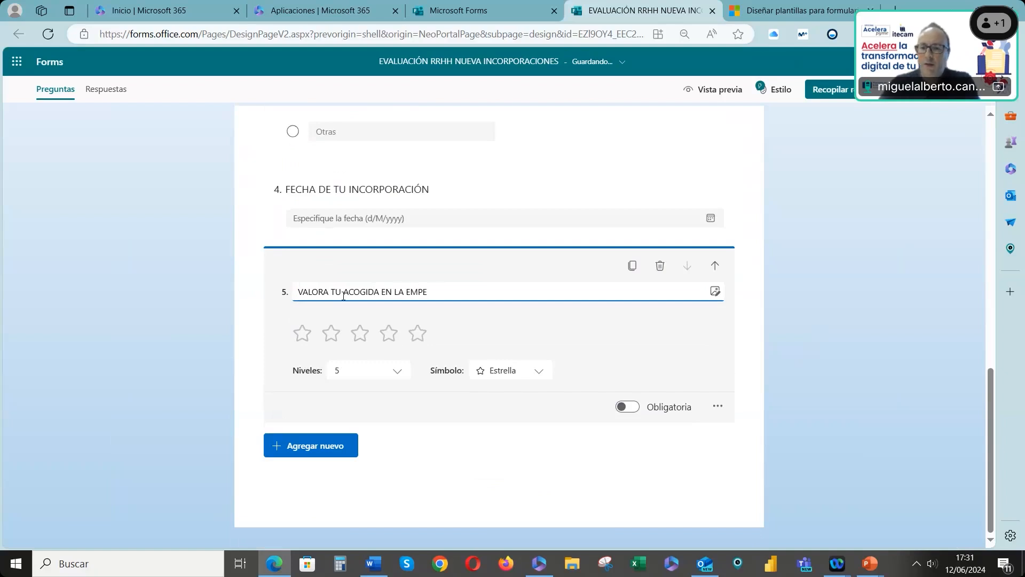
text(ESA)
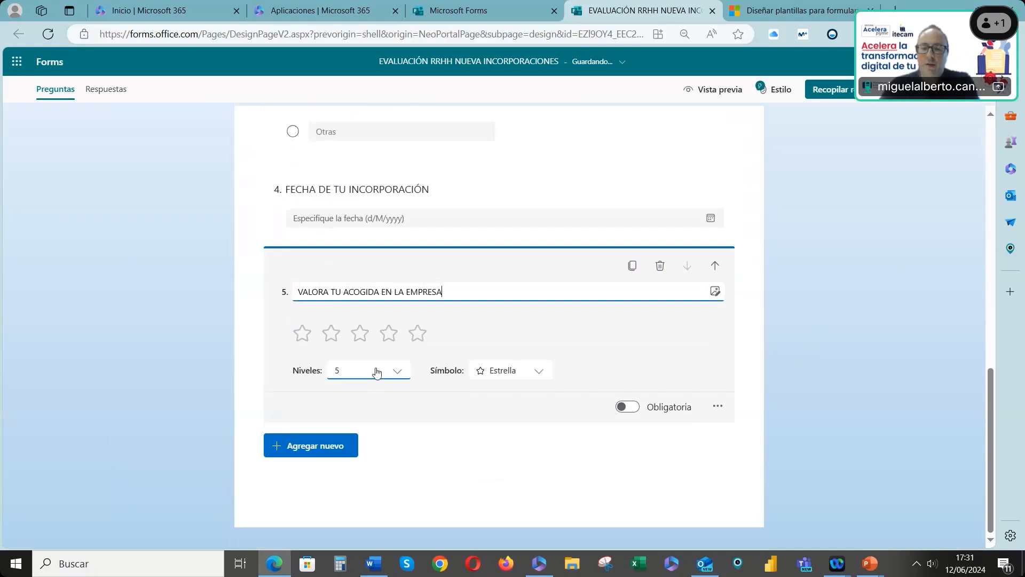
click(396, 374)
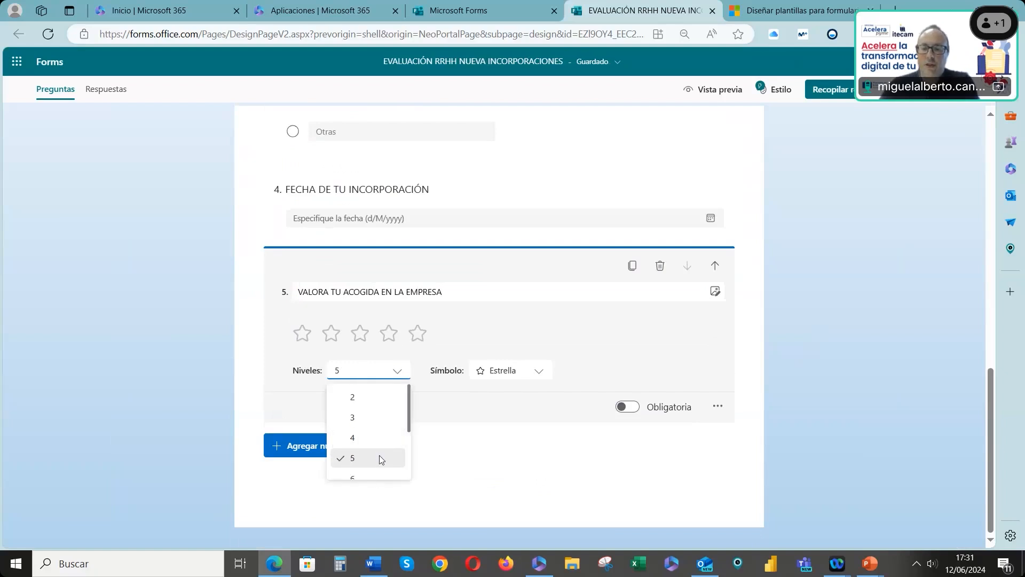
click(379, 456)
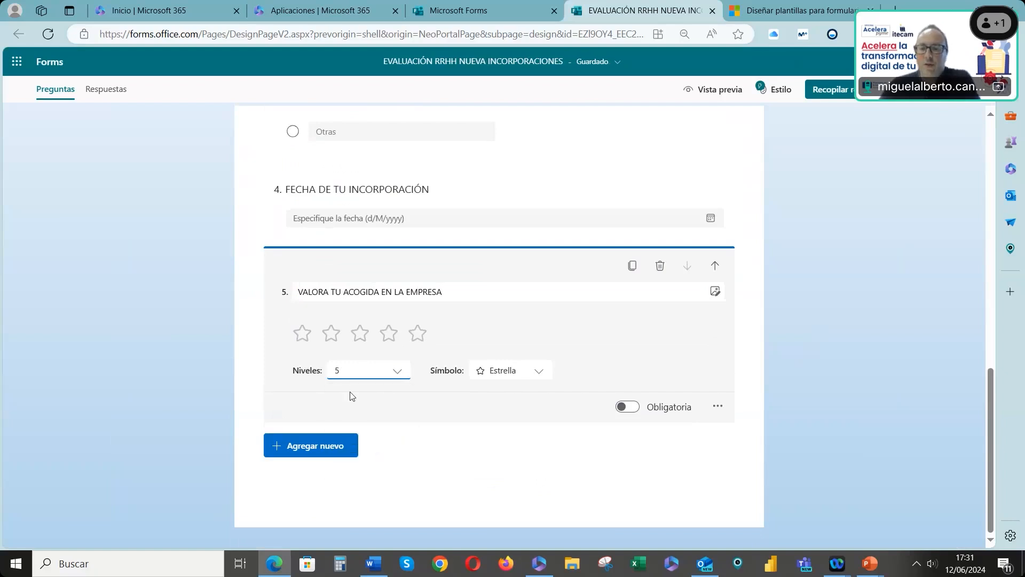
click(502, 373)
scroll(513, 437, down, 3)
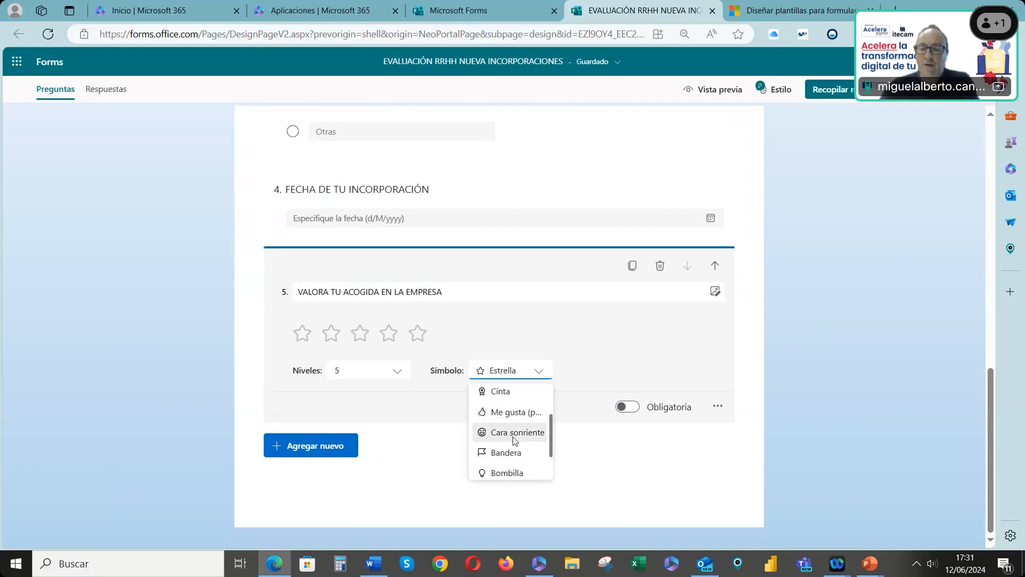
click(510, 373)
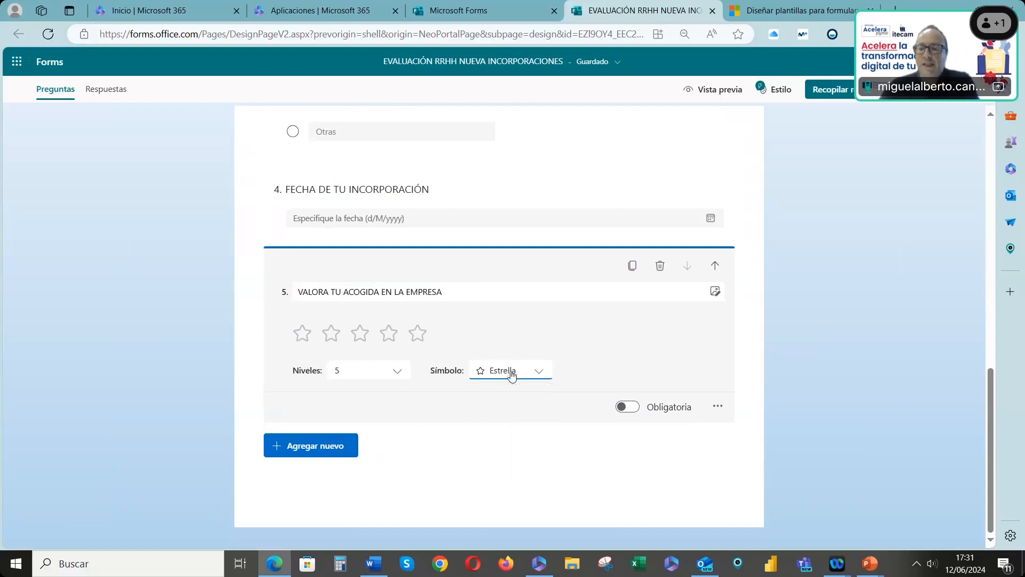
Add labels to the rating question: MALA ACOGIDA for 1 star and MUY BUENA ACOGIDA for 5 stars
click(717, 407)
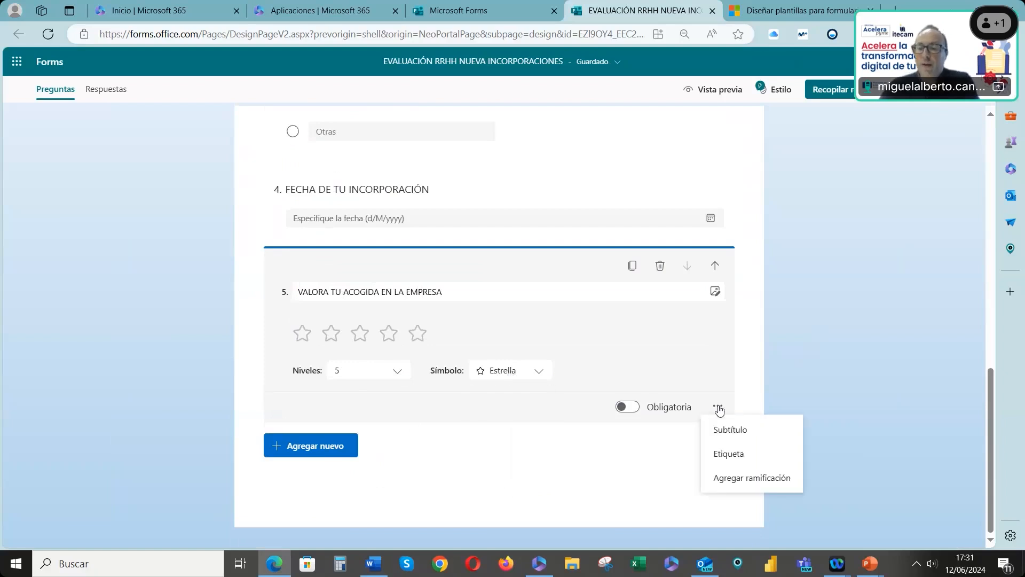
click(725, 455)
click(417, 405)
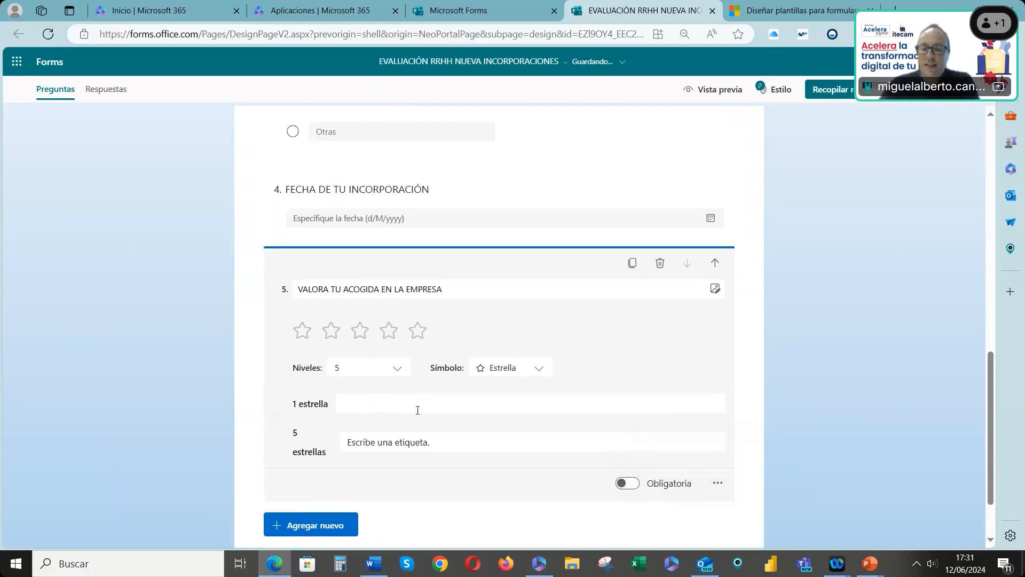
text(MALA ACOGIDA)
click(424, 436)
text(BUENA ACOGIDA)
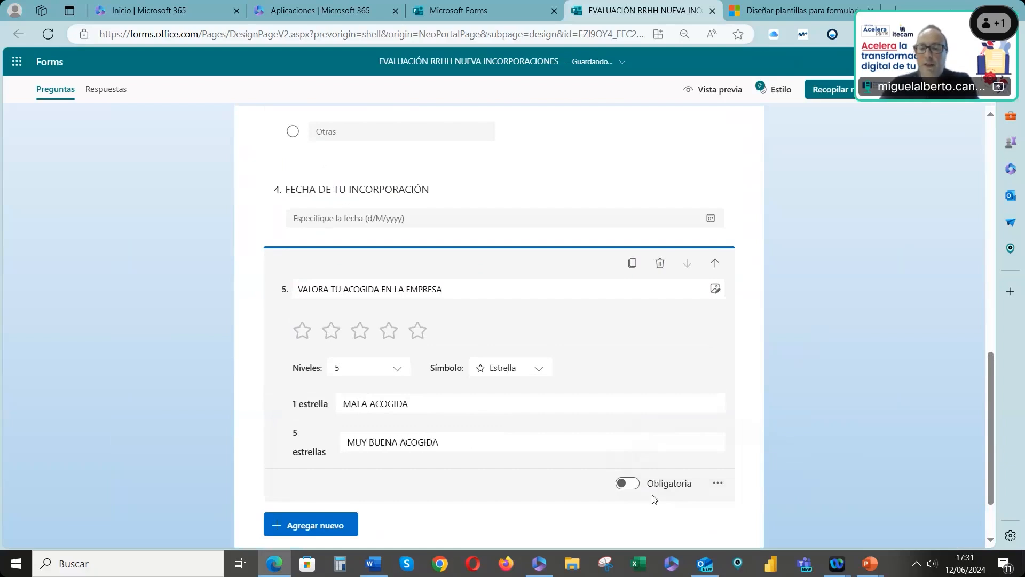
Add a new Likert question below the rating question
scroll(492, 469, down, 2)
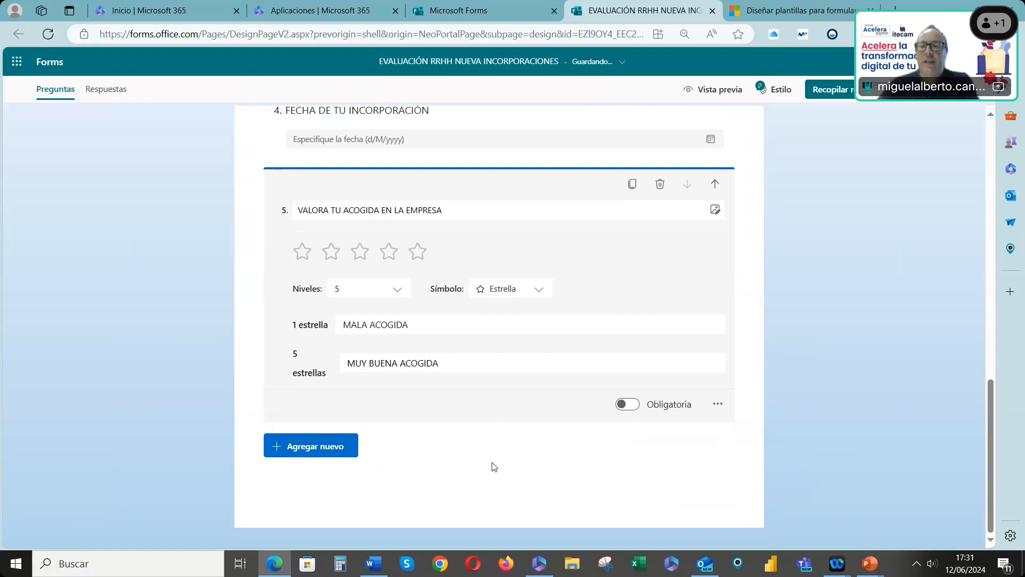
click(335, 444)
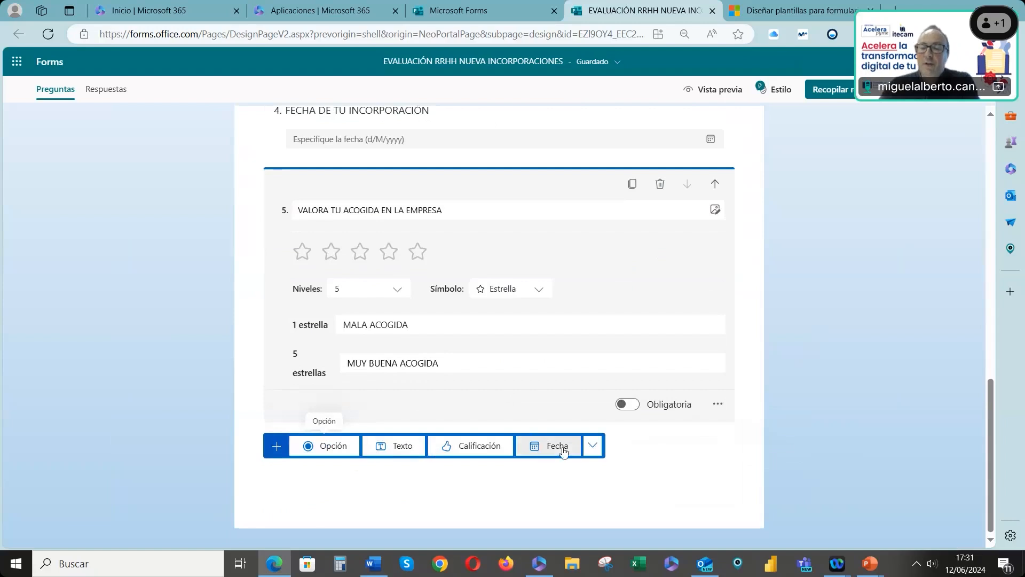
click(593, 447)
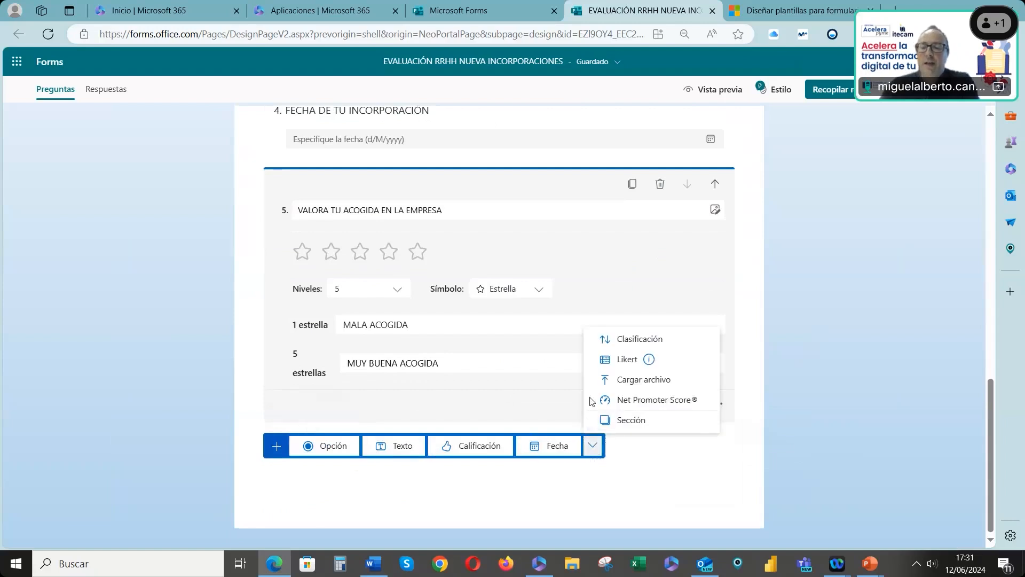
click(628, 363)
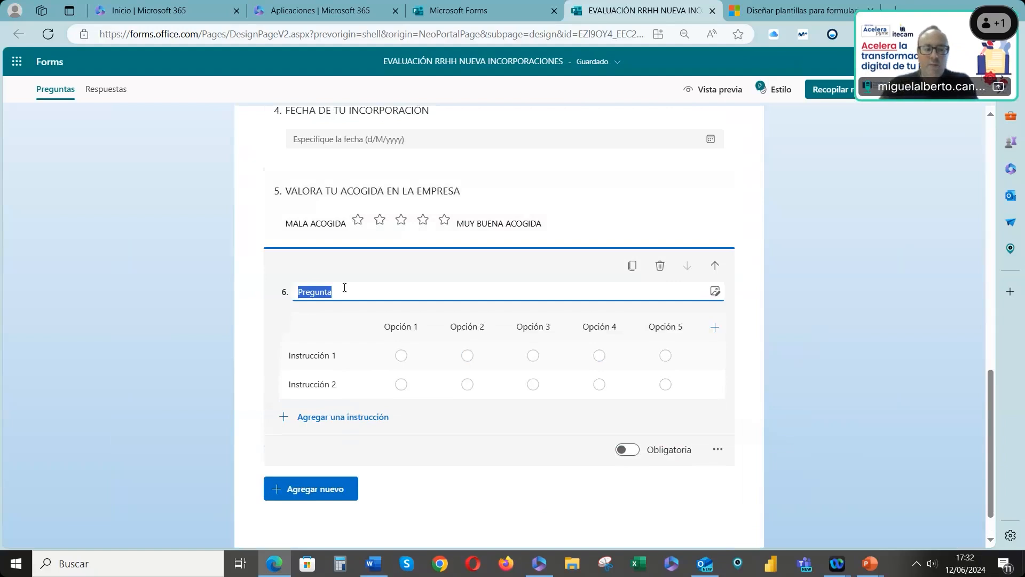
text(VAL)
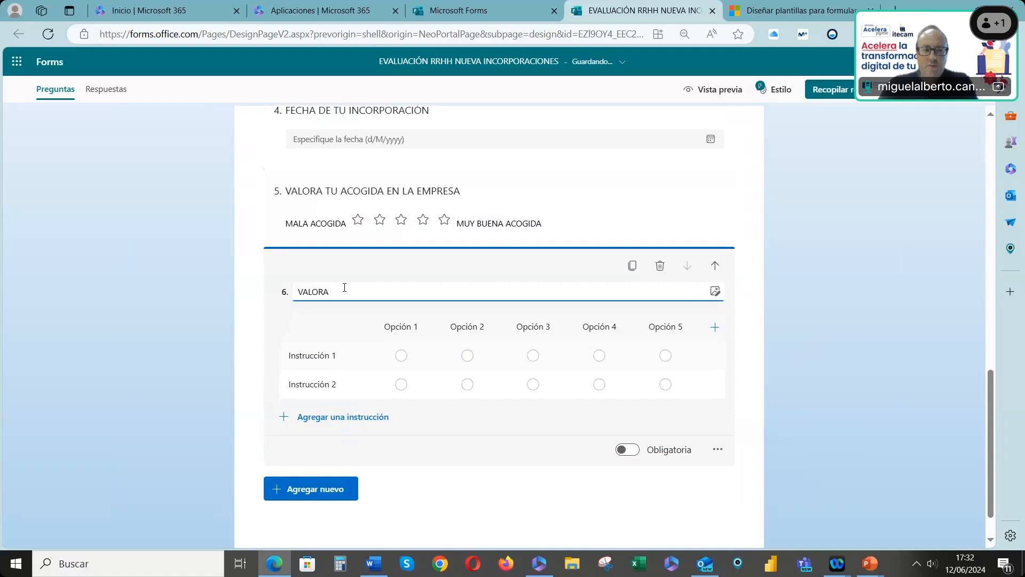
text(ORA ESTAS FUNCIO)
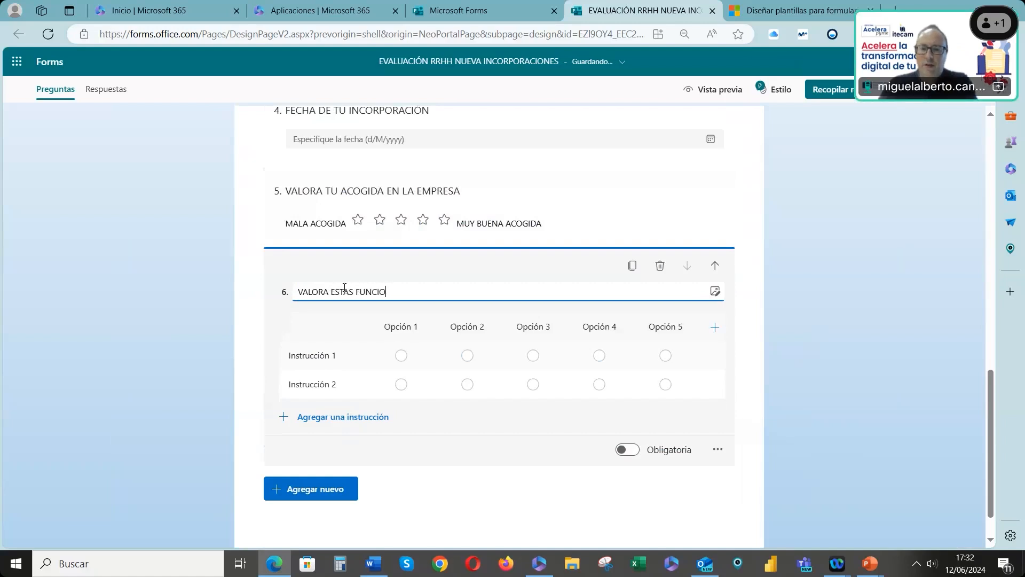
key(BackSpace)
key(BackSpace)
key(BackSpace)
key(BackSpace)
key(BackSpace)
key(BackSpace)
key(BackSpace)
key(BackSpace)
key(BackSpace)
key(BackSpace)
key(BackSpace)
key(BackSpace)
key(BackSpace)
key(BackSpace)
key(BackSpace)
key(BackSpace)
key(BackSpace)
key(BackSpace)
key(BackSpace)
key(BackSpace)
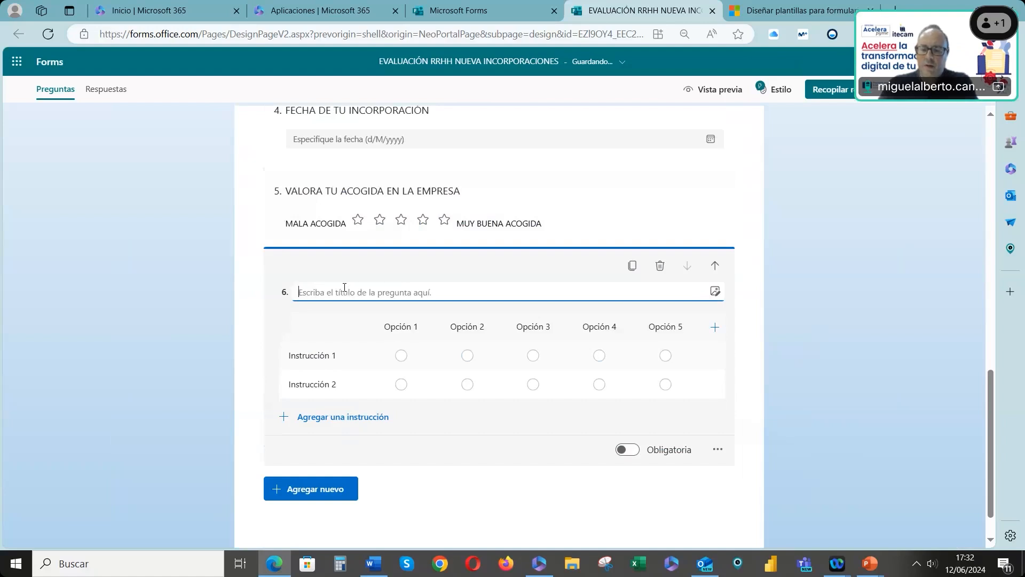
Title the Likert question INDICA TU VALORACIÓN SOBRE ESTOS PUNTOS
text(INDICA TU VAL)
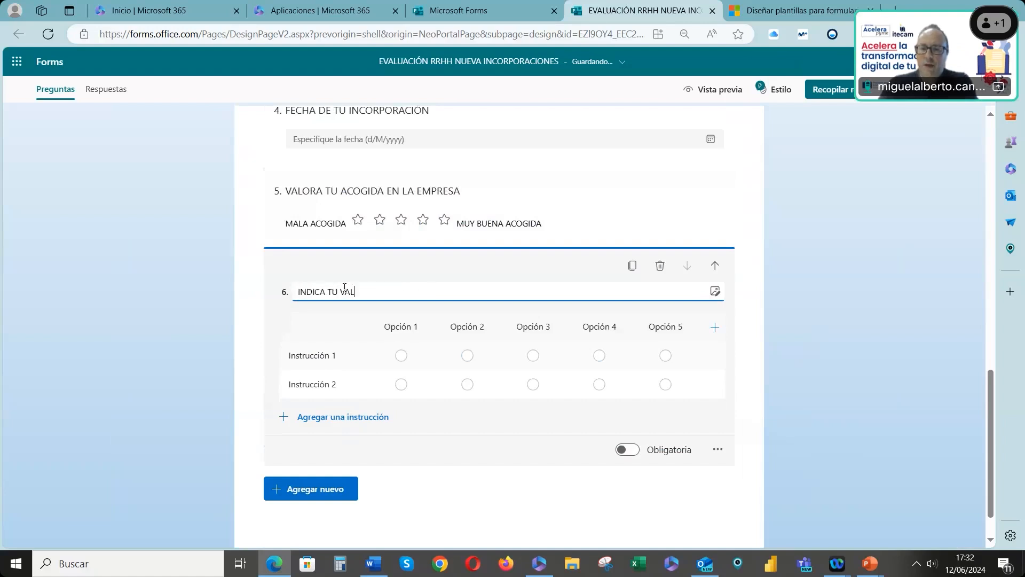
text(ORACIÓN SOBRE ESTOS)
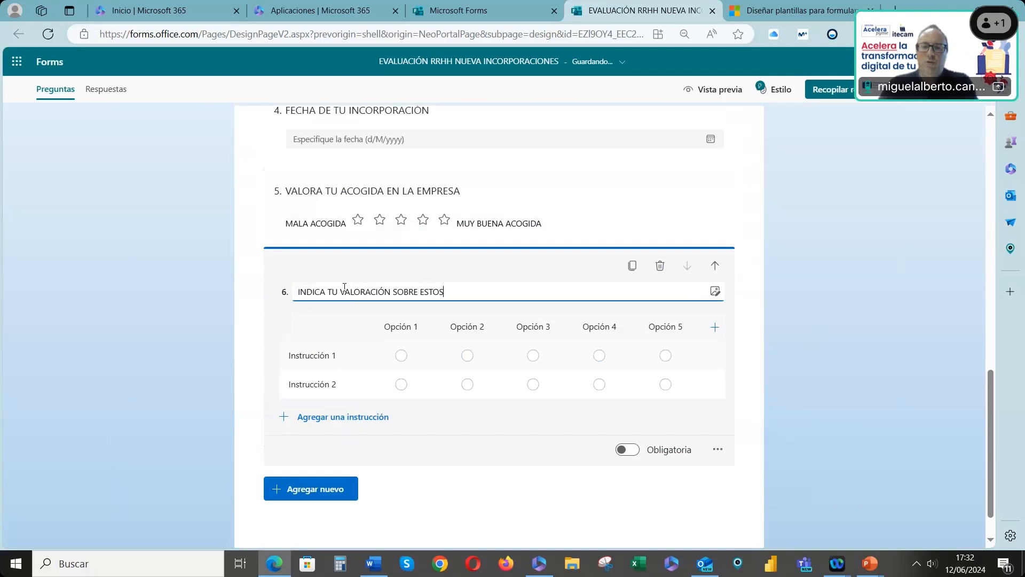
text( PUNTOS)
Enter the Likert statements AMBIENTE LABORAL, CLARIDAD FUNCIONES and COMUNICACIÓN
click(312, 355)
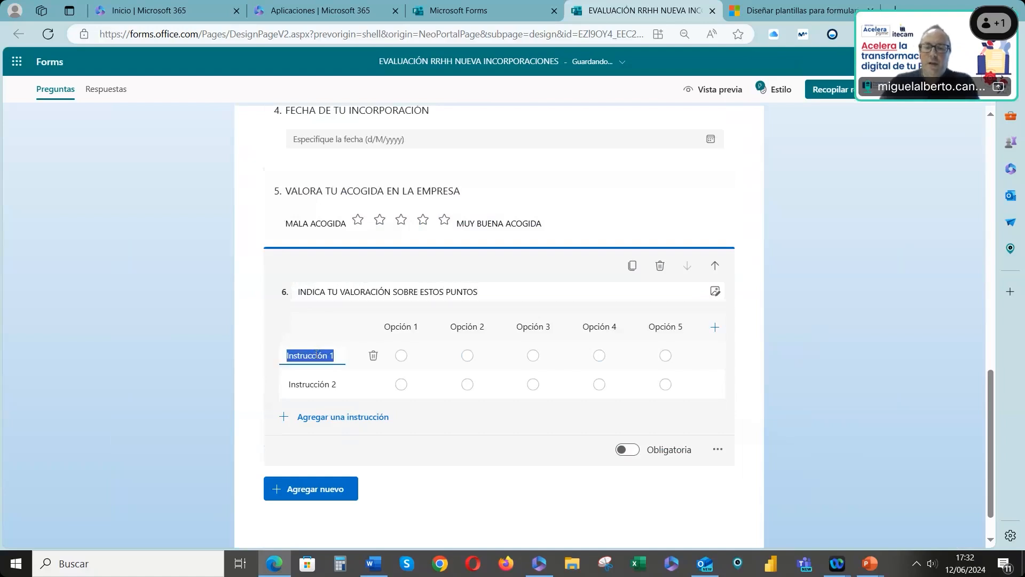
text(AMBIENTE LABORAL)
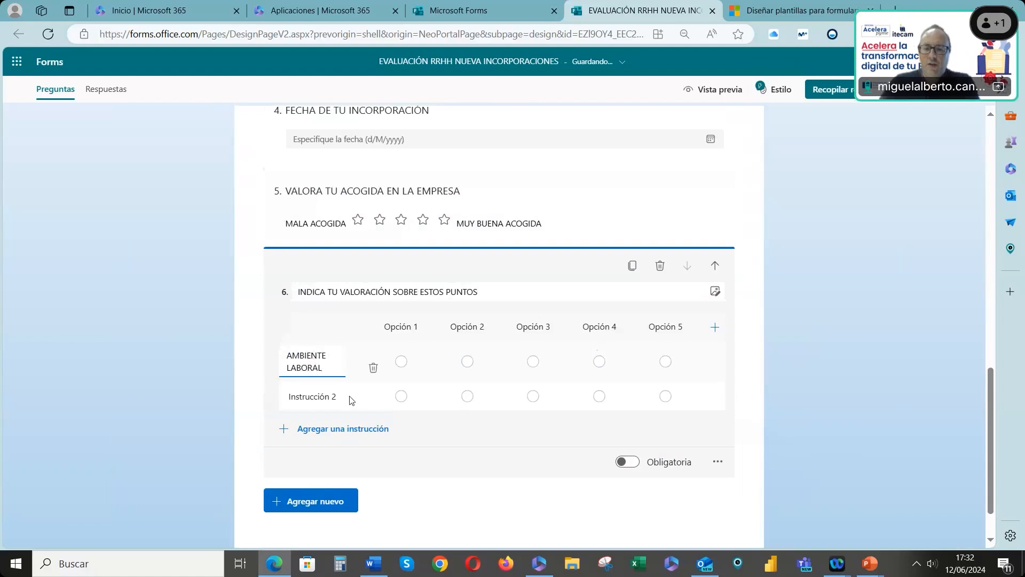
click(329, 393)
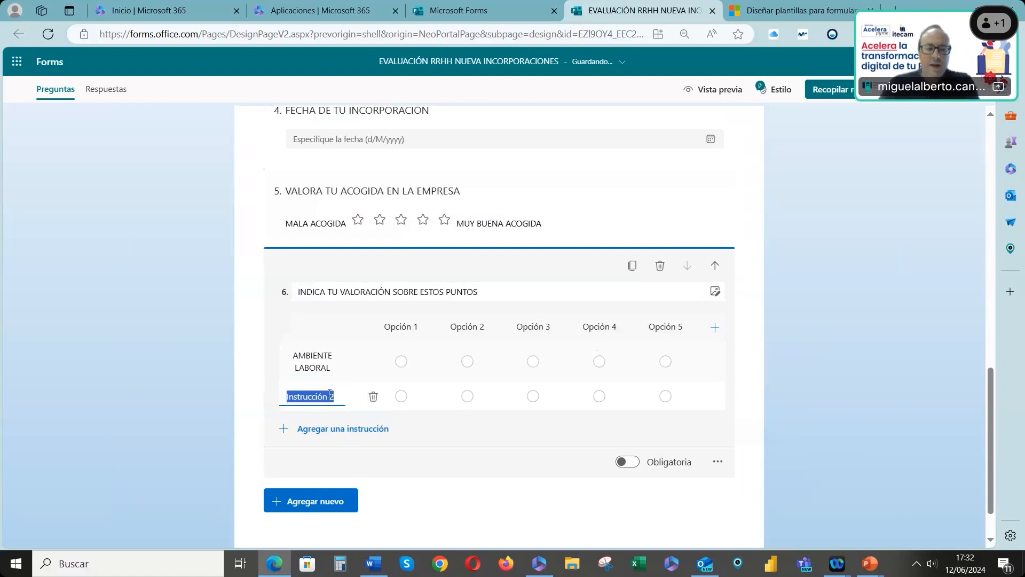
text(CLARIDAD)
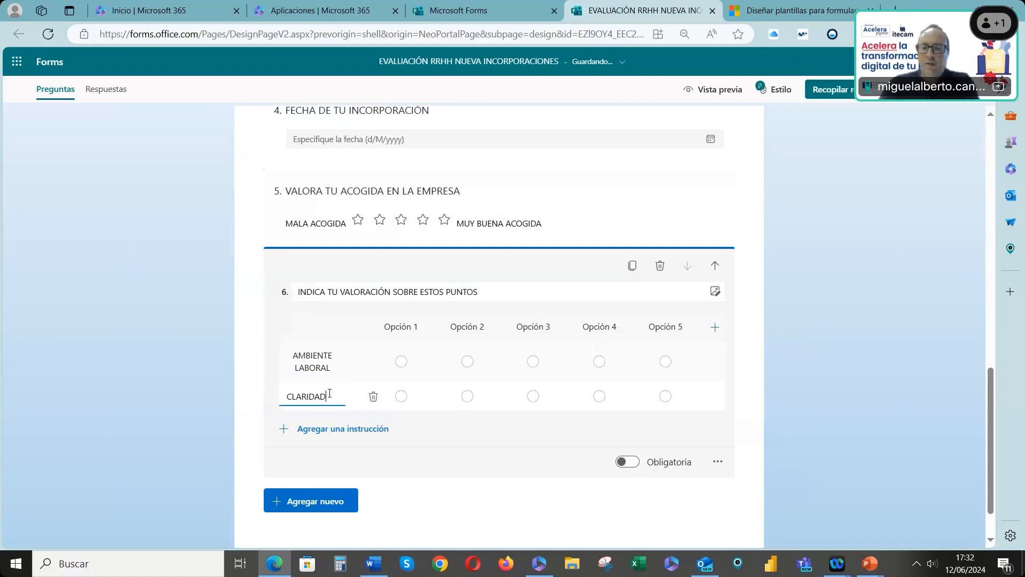
text( FUNCIONES)
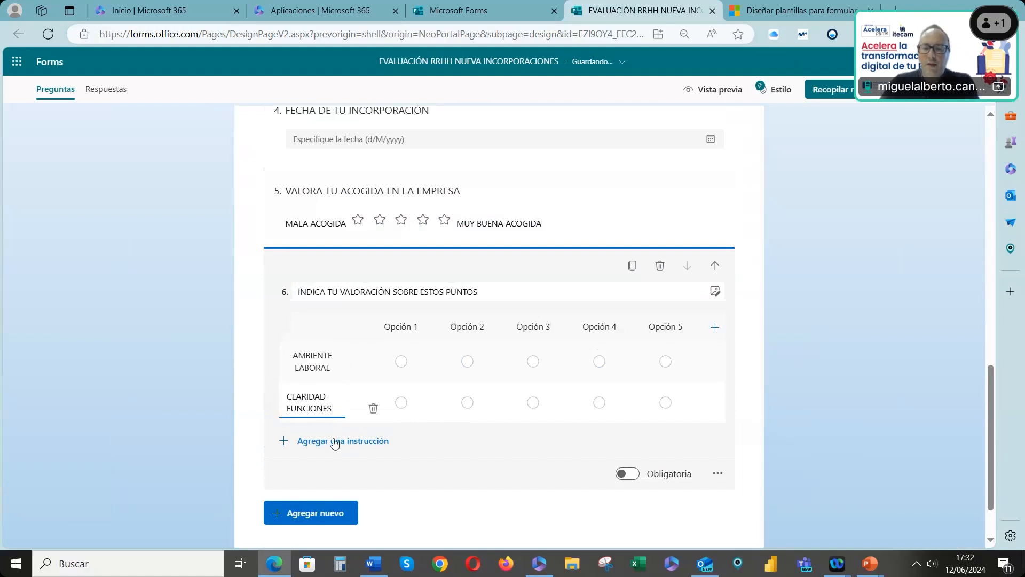
click(336, 441)
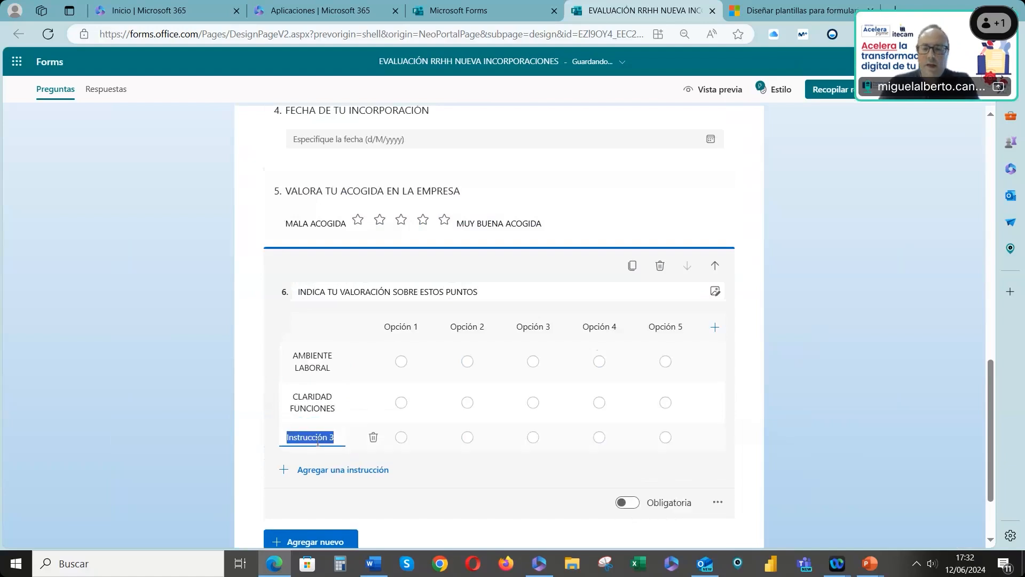
text(COMUNICACIÓN)
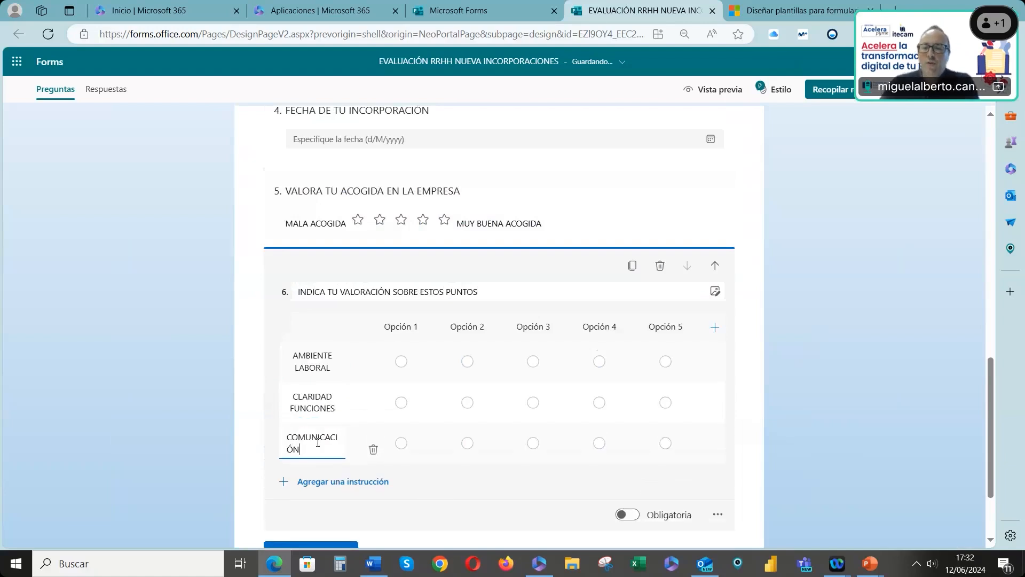
key(Tab)
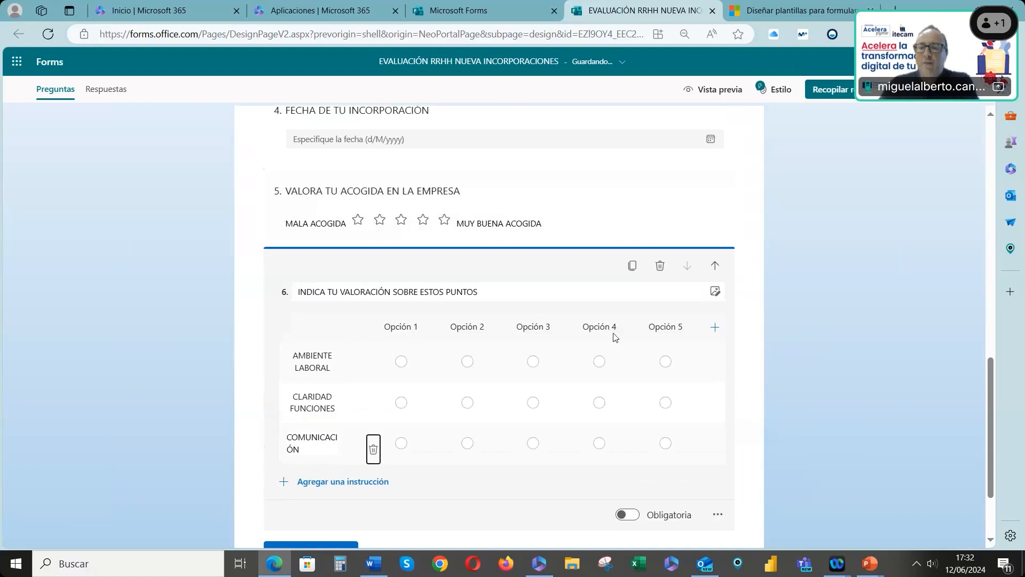
Delete the second and third answer columns of the Likert question
click(491, 327)
click(505, 328)
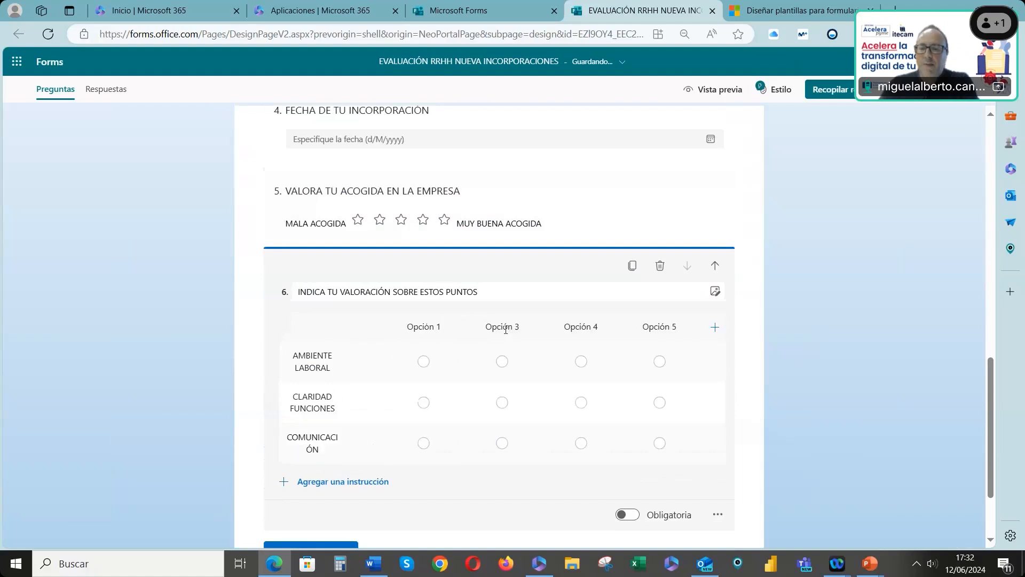
click(526, 330)
click(544, 328)
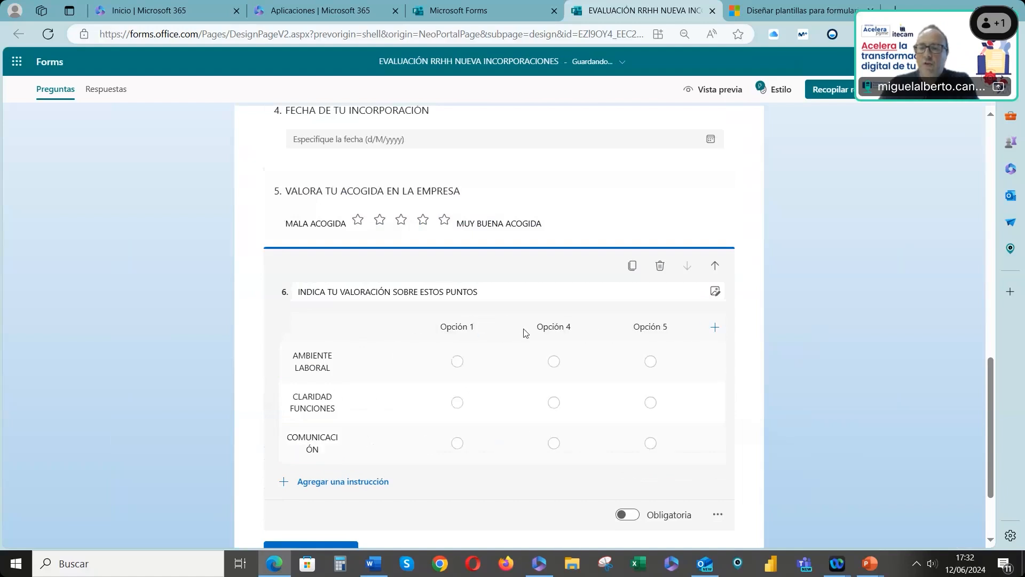
Rename the three remaining Likert columns MAL, REGULAR and BIEN
click(462, 334)
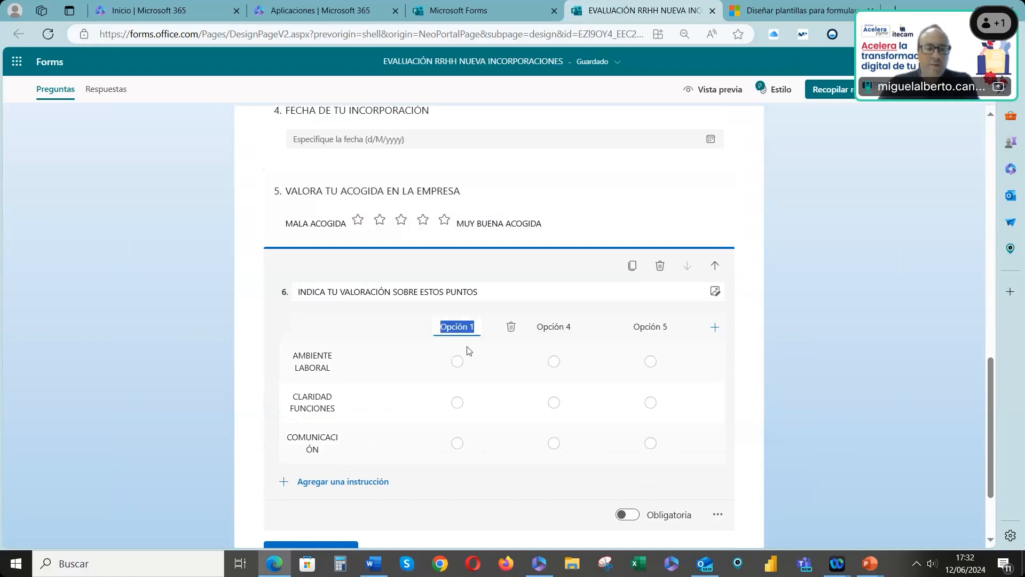
text(POCO)
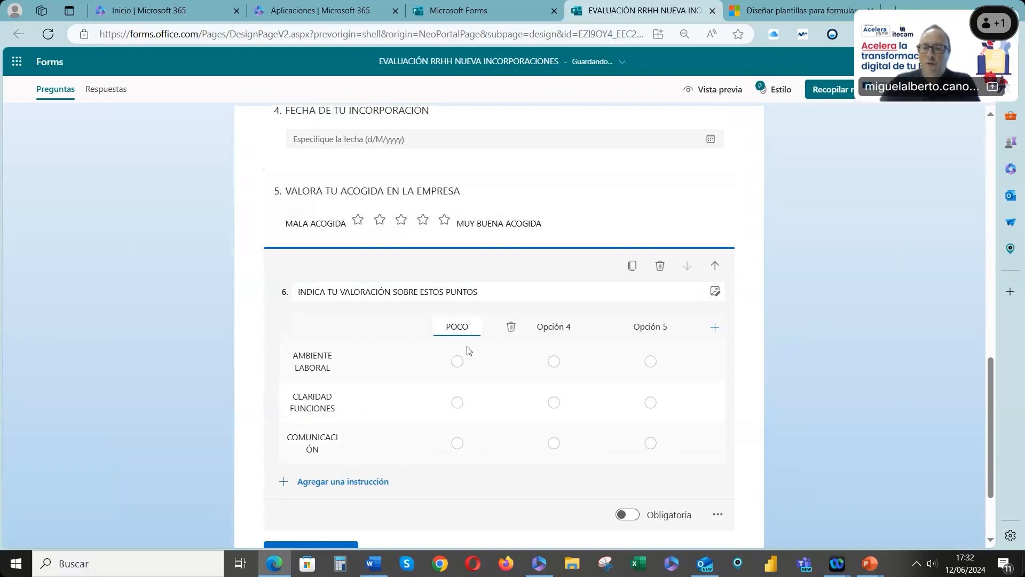
drag(452, 327, 482, 330)
key(BackSpace)
key(BackSpace)
text(MAL)
key(Tab)
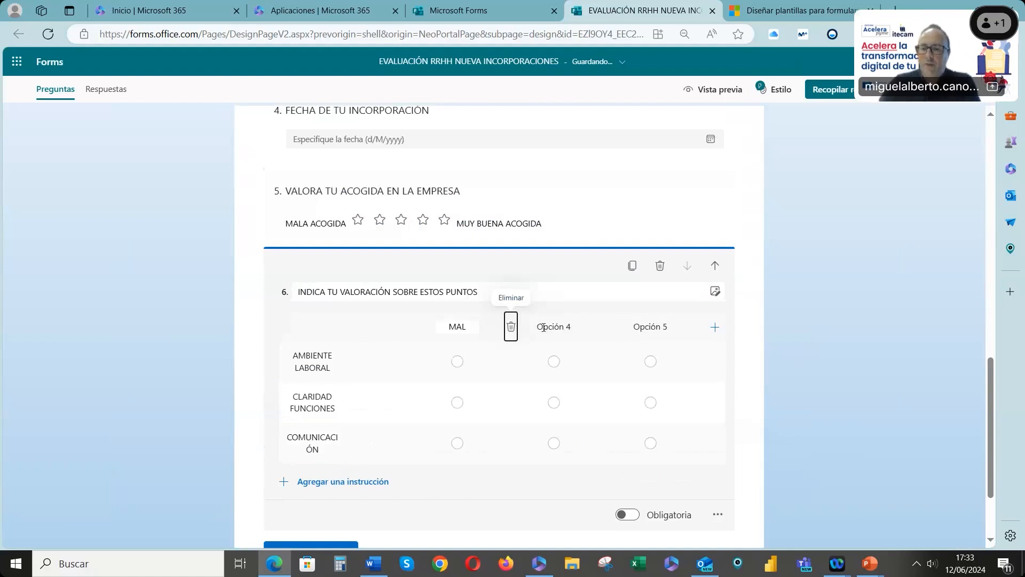
click(543, 327)
text(REGULAR)
click(661, 332)
text(BIEN)
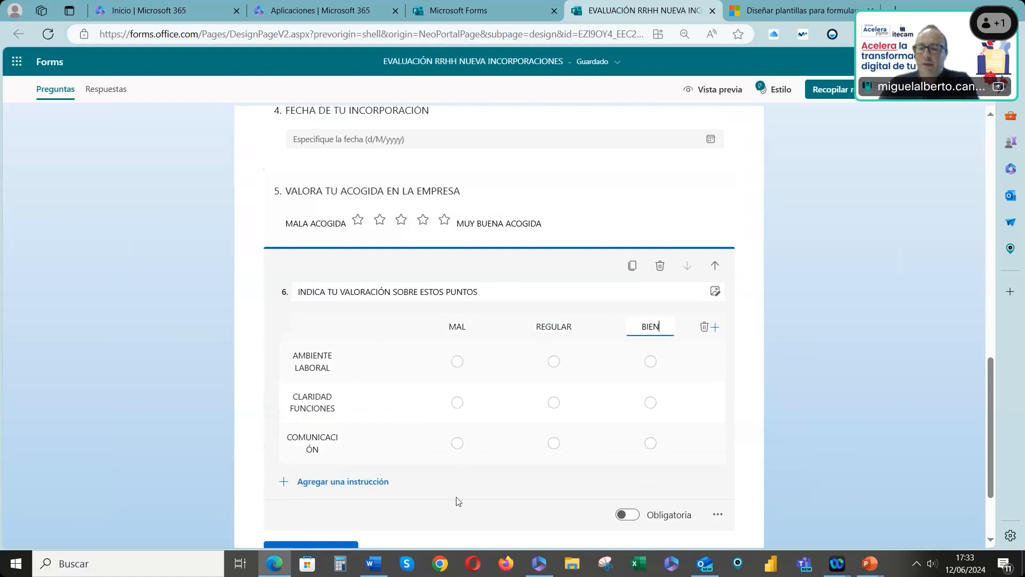
Add a ranking question titled CÓMO TE AGRADAN ESTAS MEDIDAS LABORALES and open its first option for editing
scroll(457, 501, down, 1)
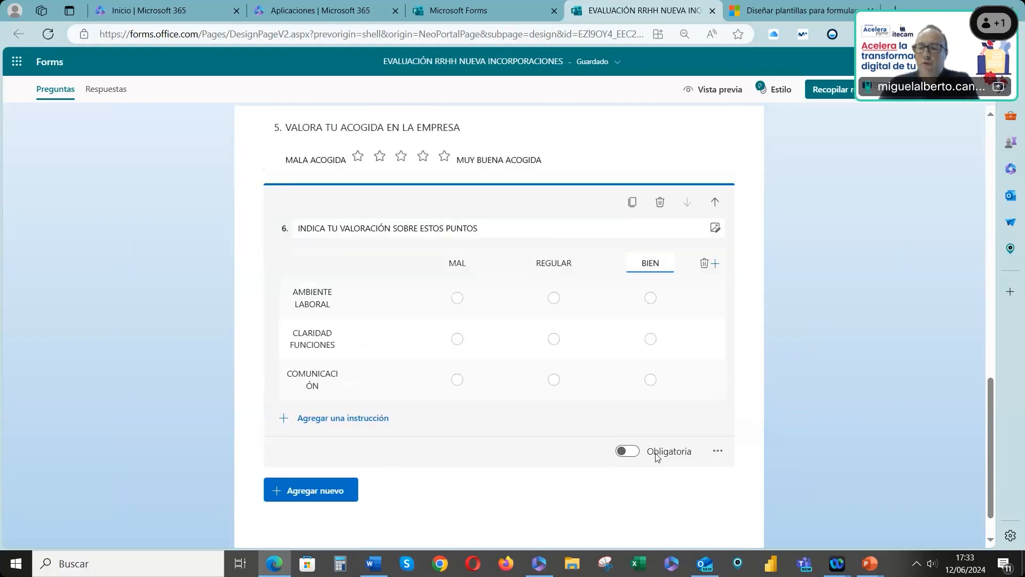
click(340, 491)
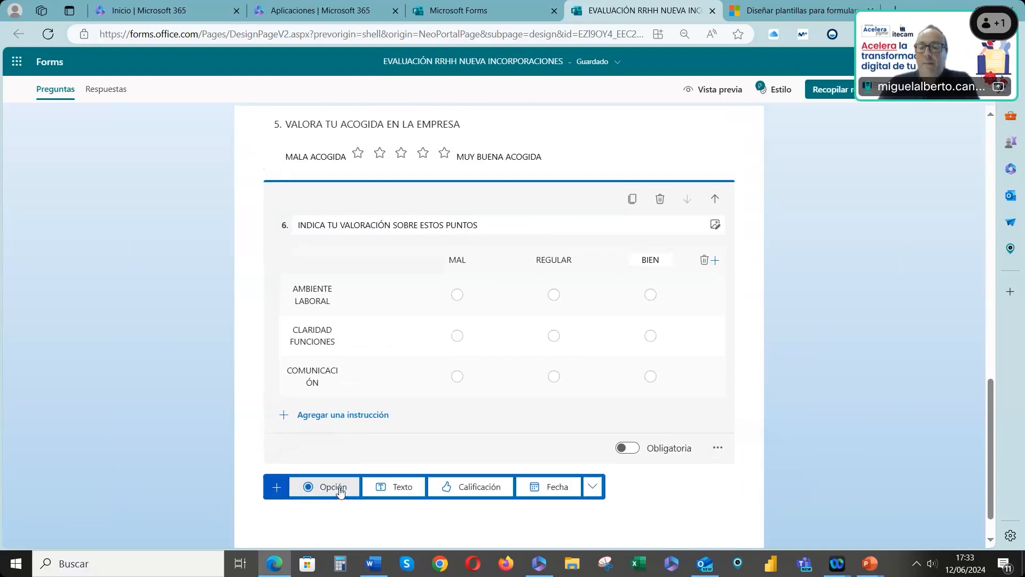
click(592, 489)
mouse_move(617, 408)
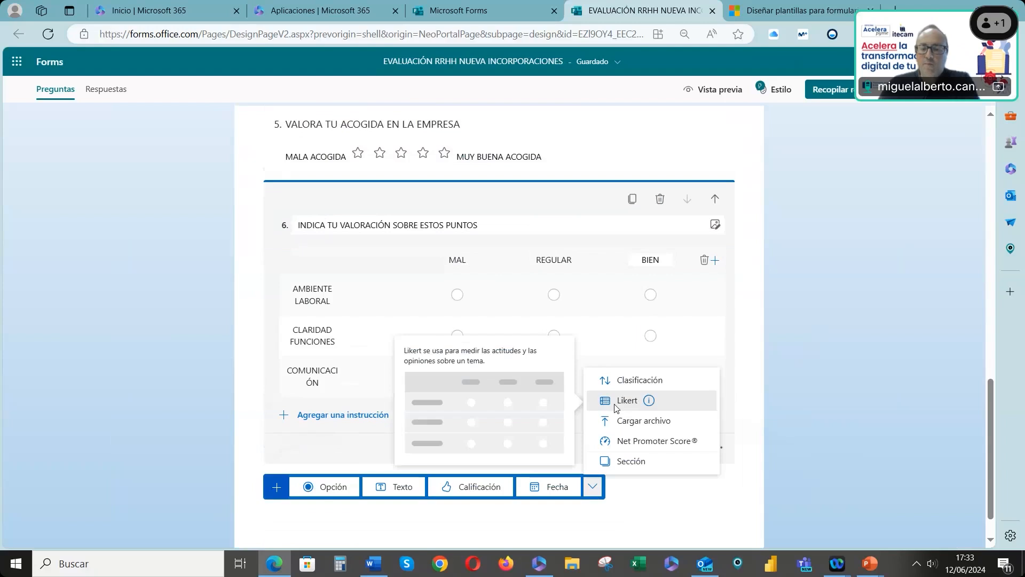
click(618, 380)
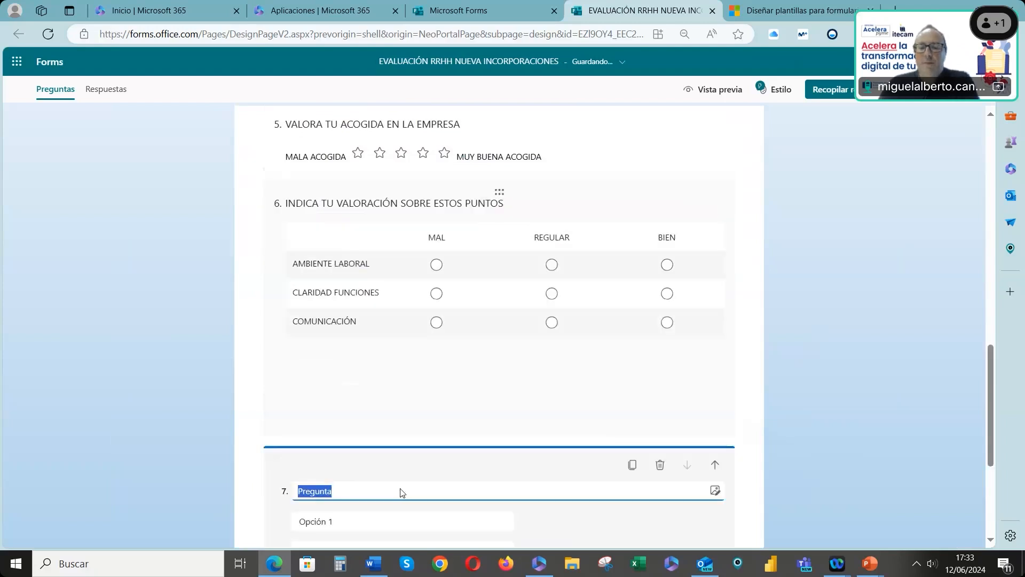
text(CÓMO)
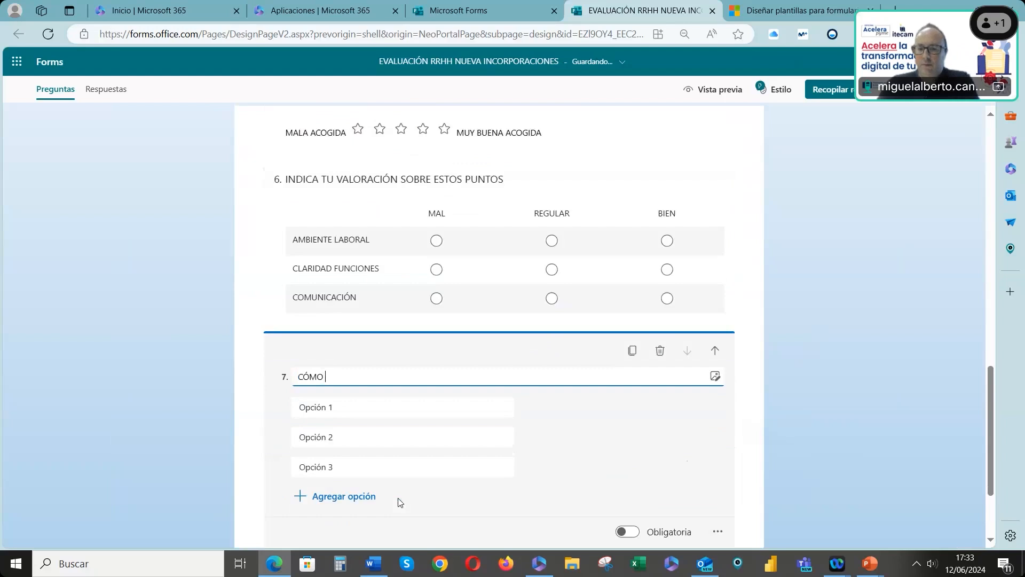
text( TE A)
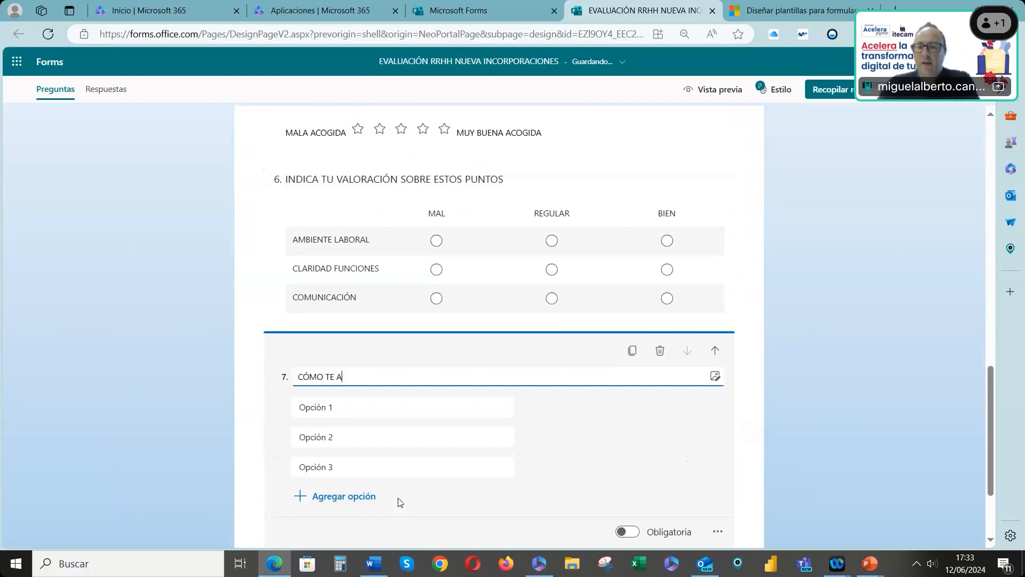
text(GRADAN )
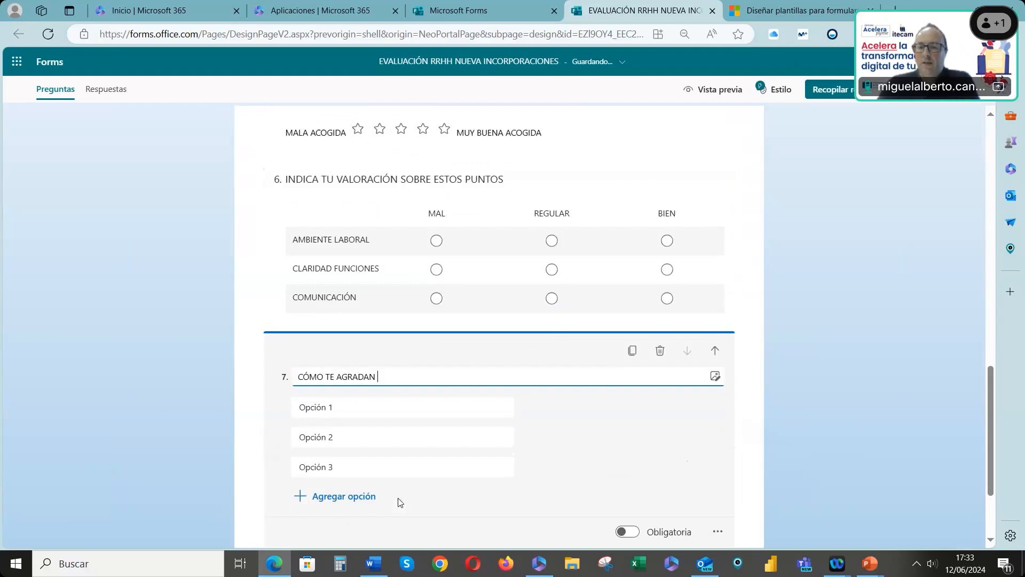
text(ESTAS MEDIDAS LABORALES)
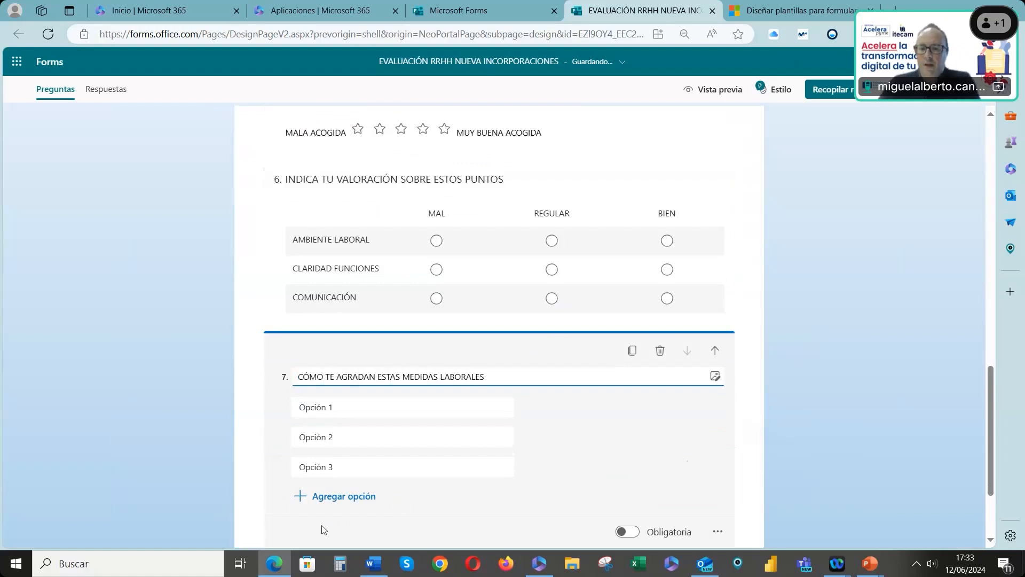
click(356, 409)
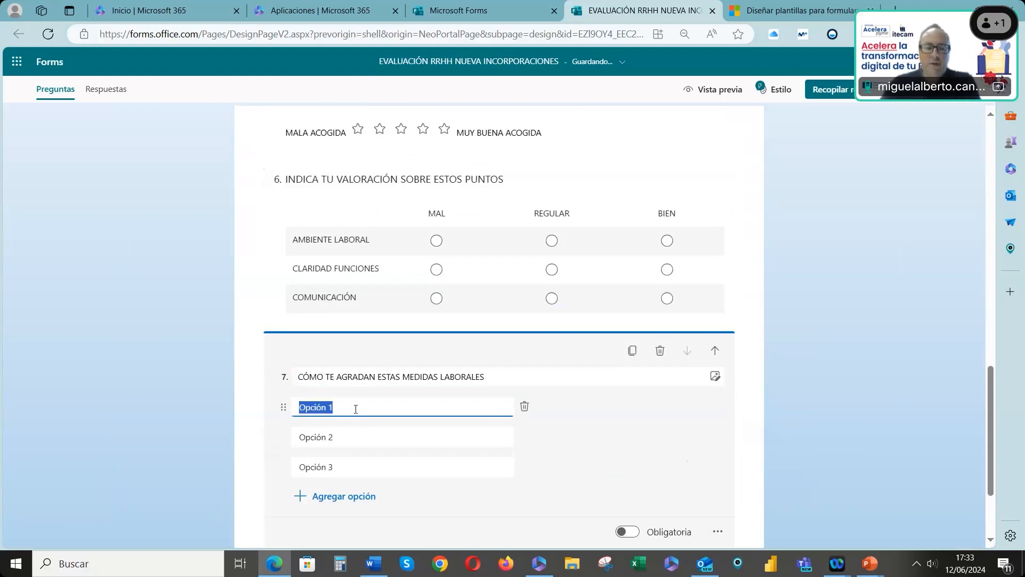
Enter the ranking options FORMACIONES, REUNIONES DEPARTAMENTALES and CAÑAS AFTERWORK
text(FORAMC)
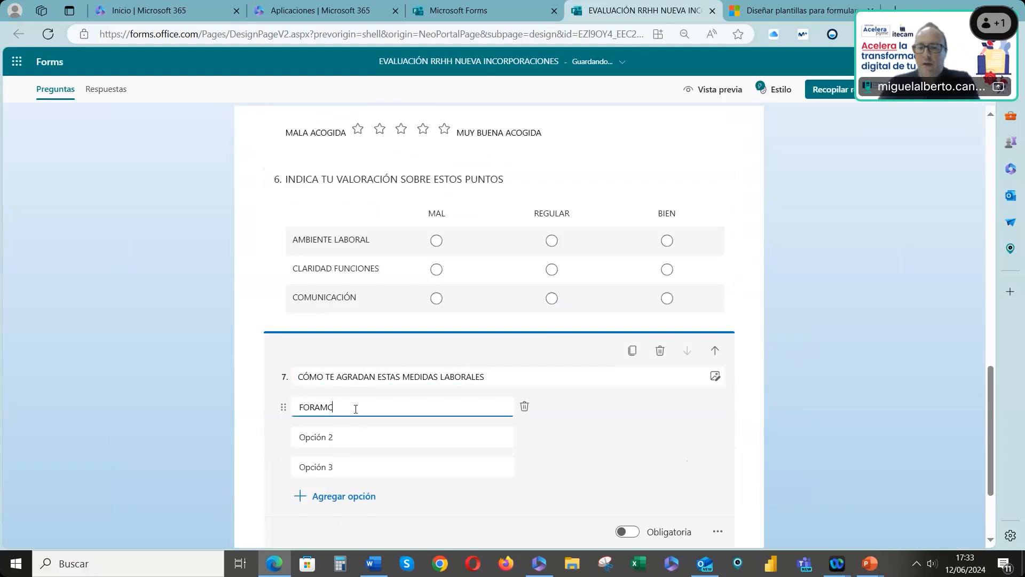
key(BackSpace)
key(BackSpace)
key(BackSpace)
text(MAR)
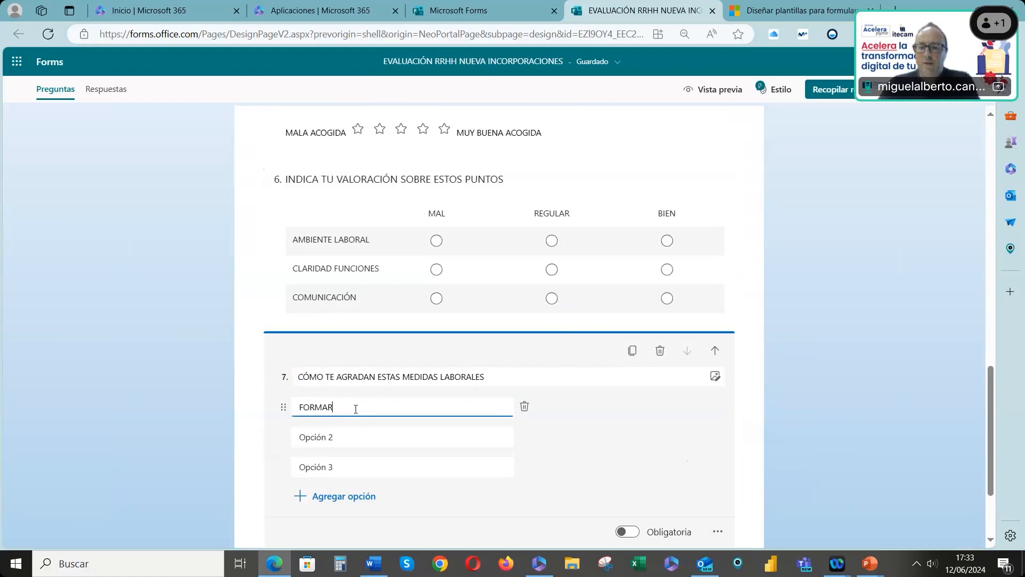
text(CICIONES)
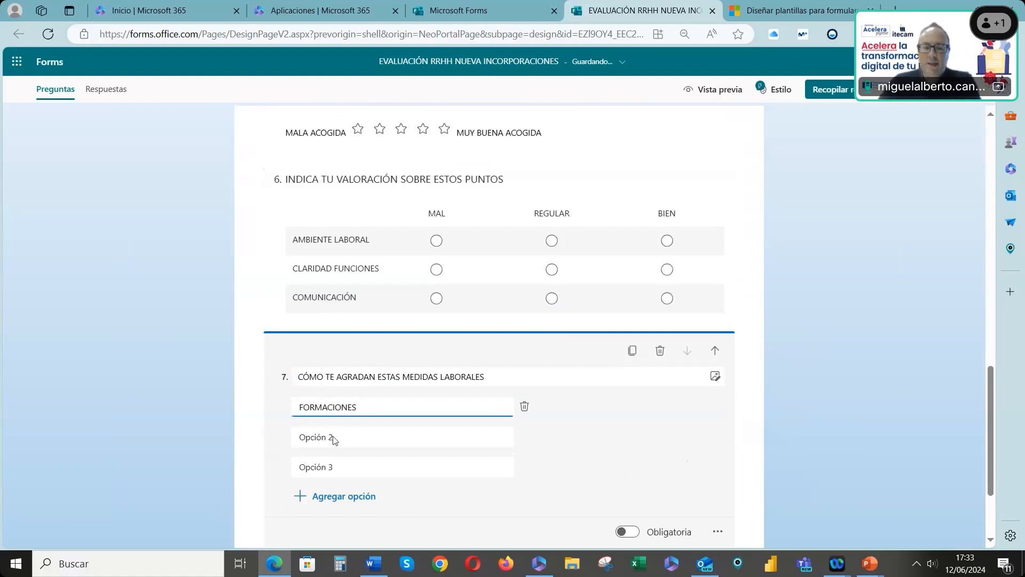
click(334, 438)
text(REUN)
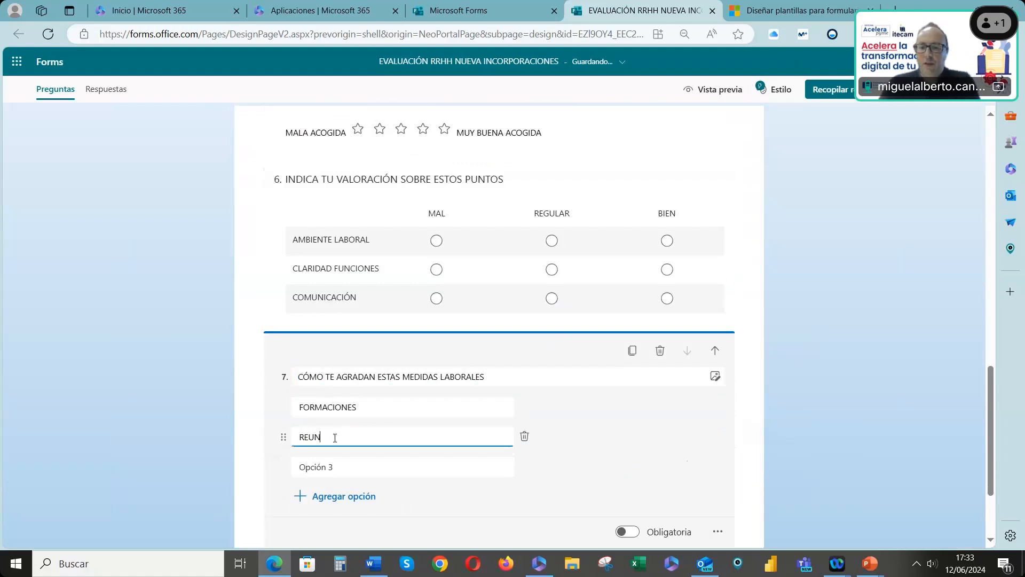
text(IONES DEPARTAMENTALES)
click(348, 467)
text(CAÑAS AFT)
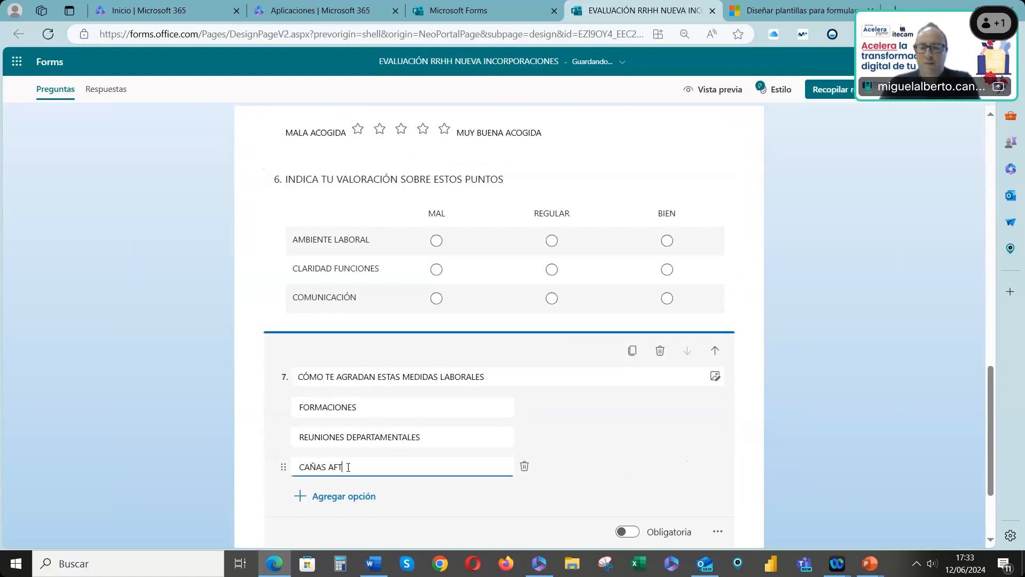
text(ERWORK)
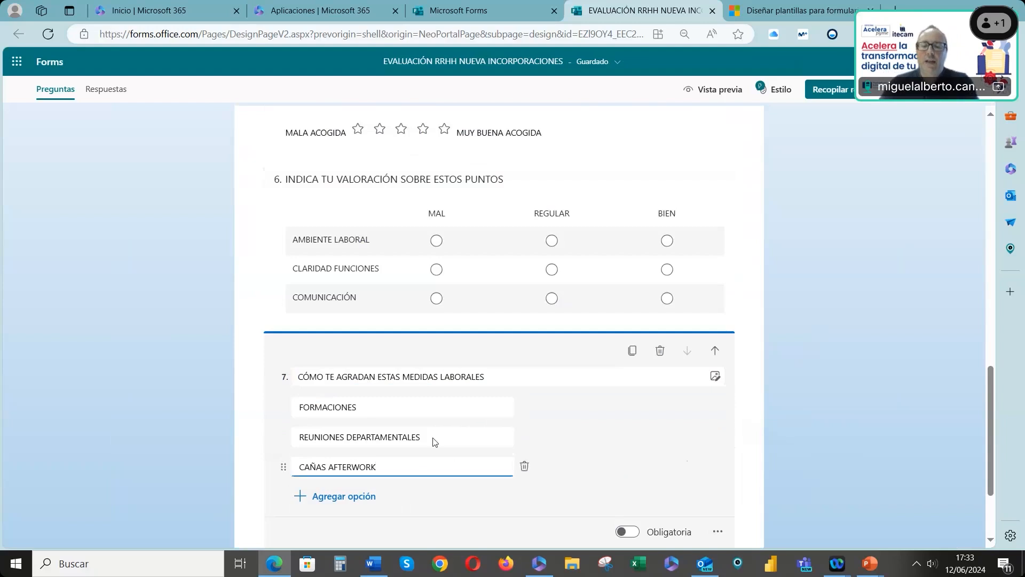
scroll(438, 400, down, 1)
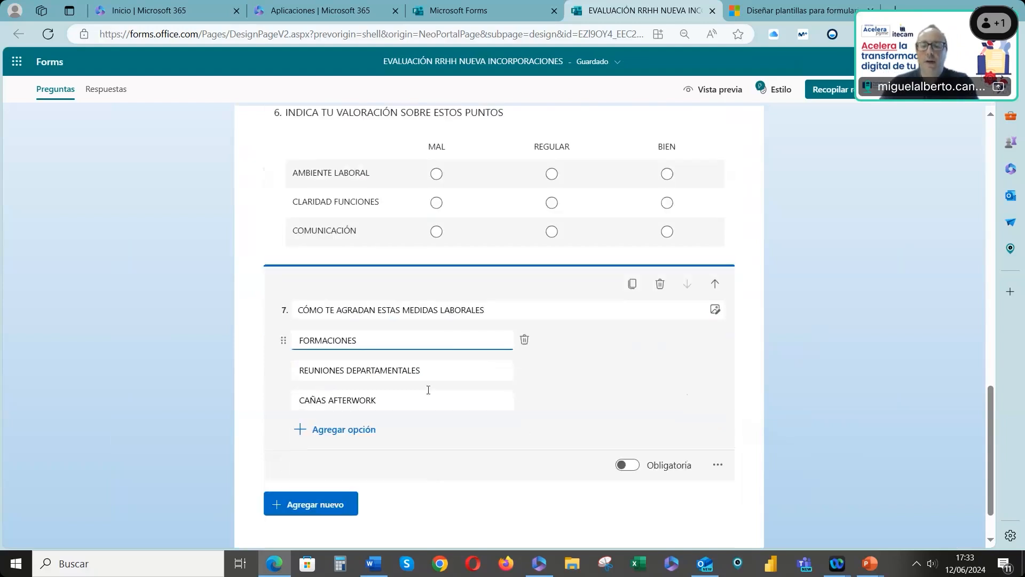
click(333, 508)
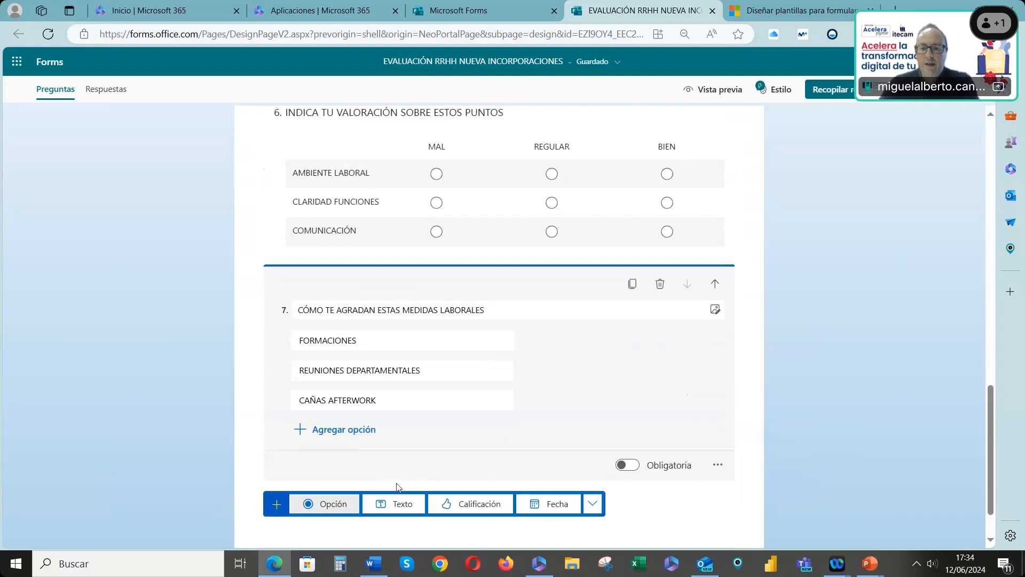
click(593, 504)
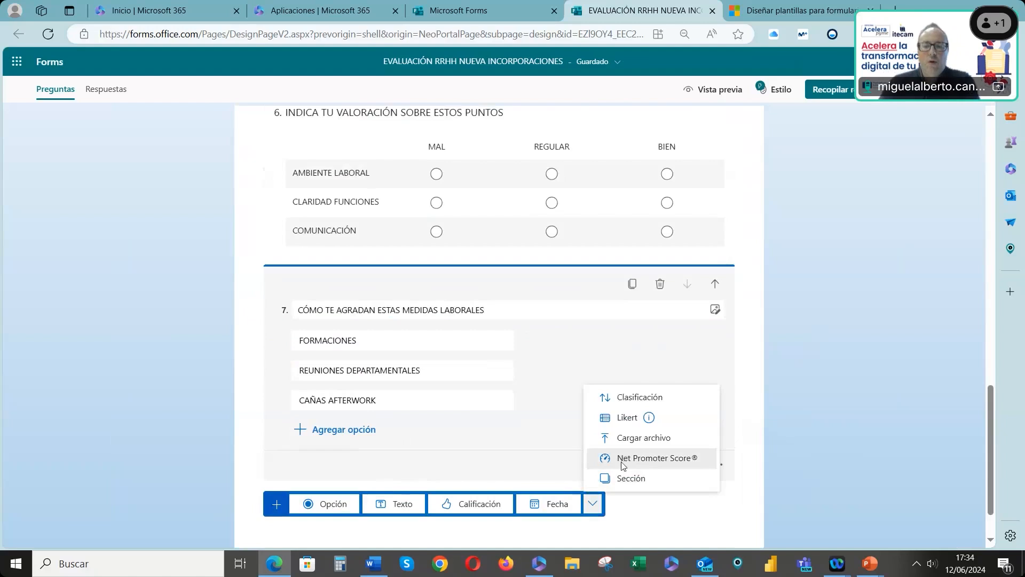
click(545, 467)
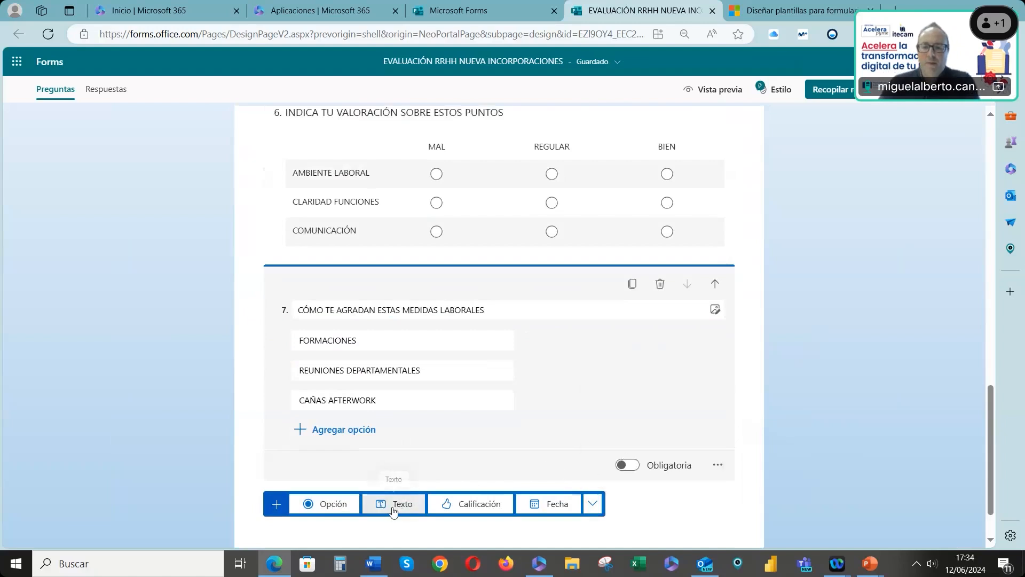
click(392, 505)
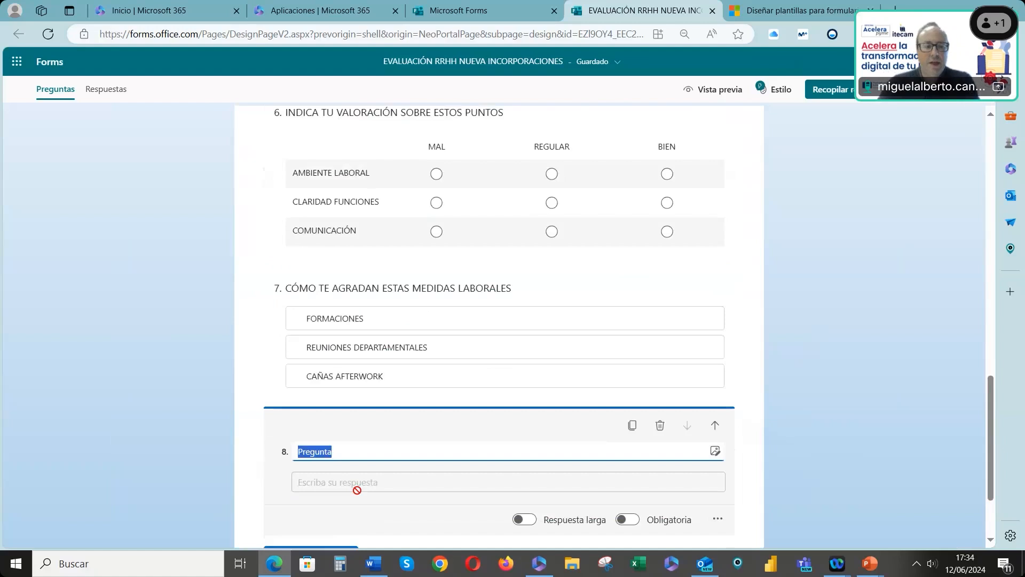
click(659, 427)
Add a choice question titled HAS REALIZADO EL CURSO PRL
click(339, 447)
click(352, 457)
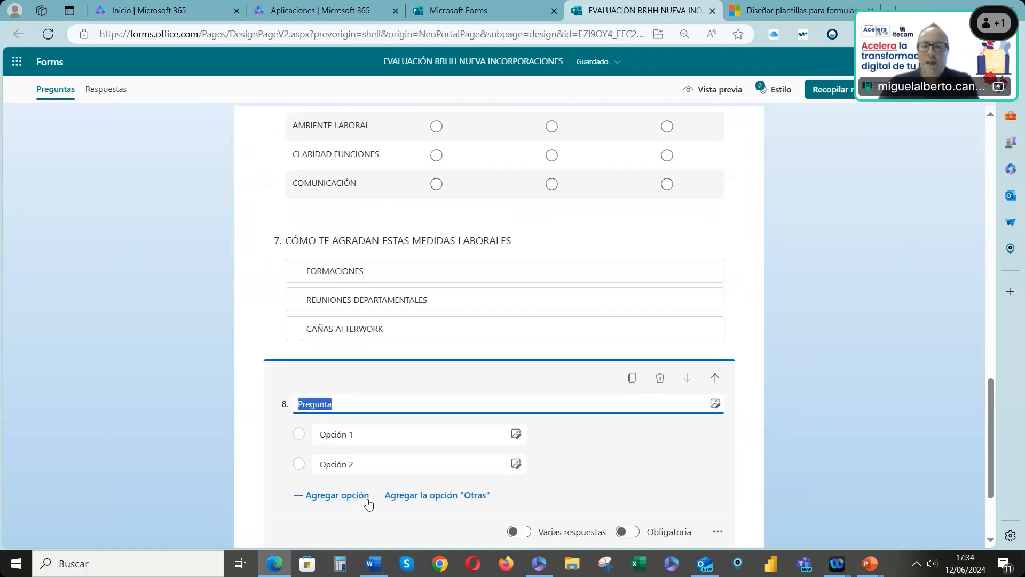
text(HAS RE)
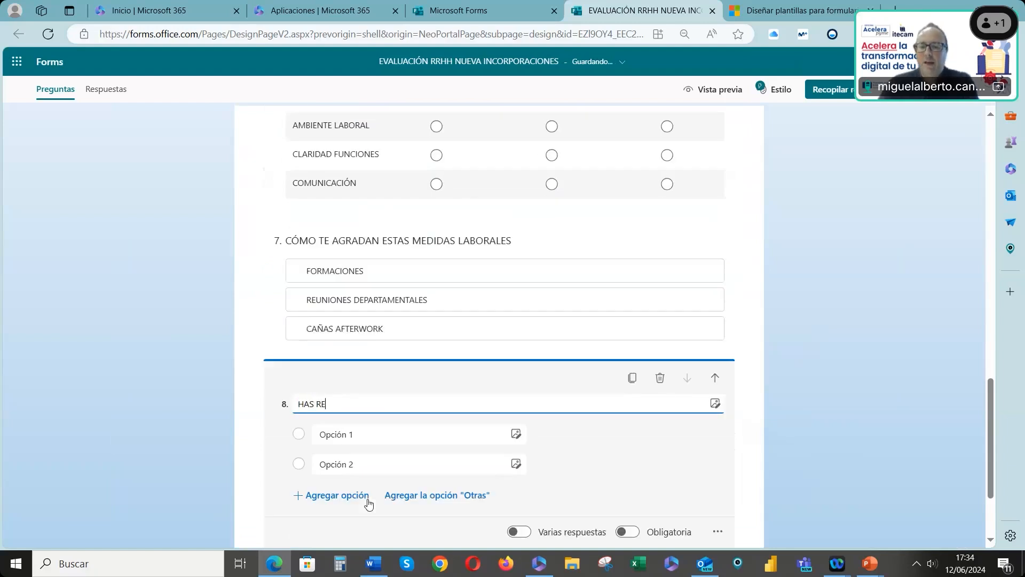
text(ALIZADO EL CURSO PRL)
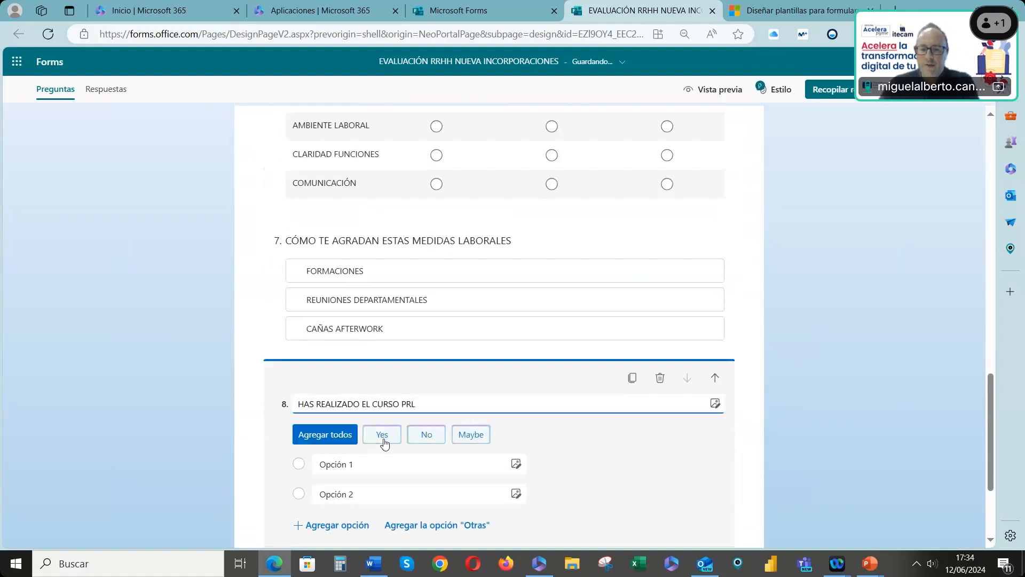
Set the PRL question's two options to SÍ and NO
click(353, 464)
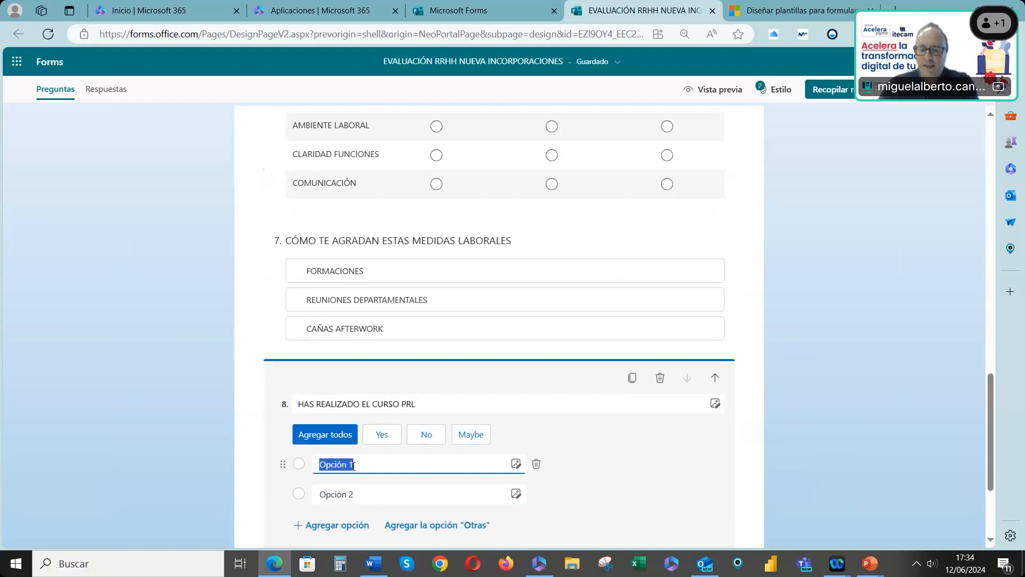
text(SI)
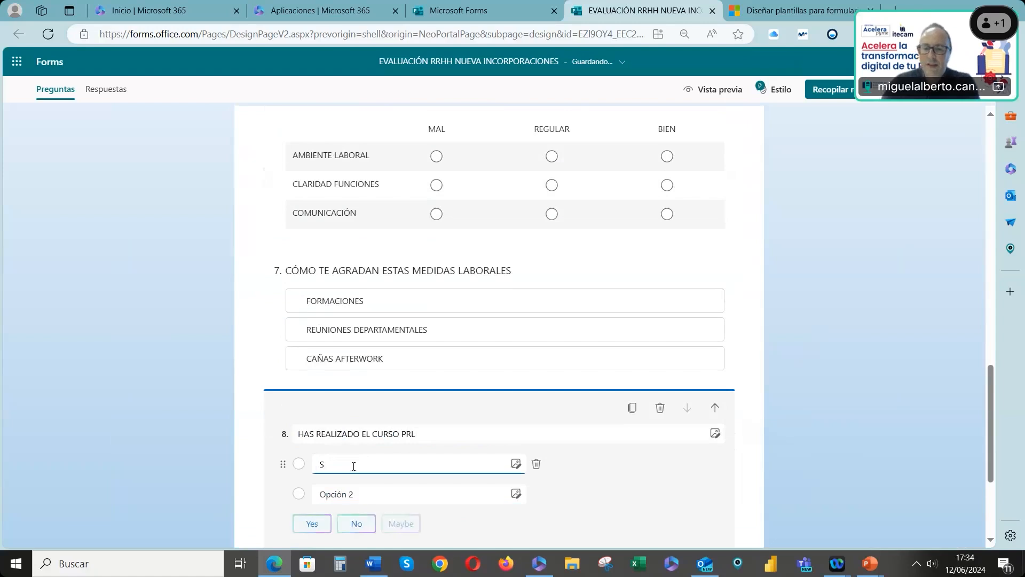
click(359, 491)
text(NO)
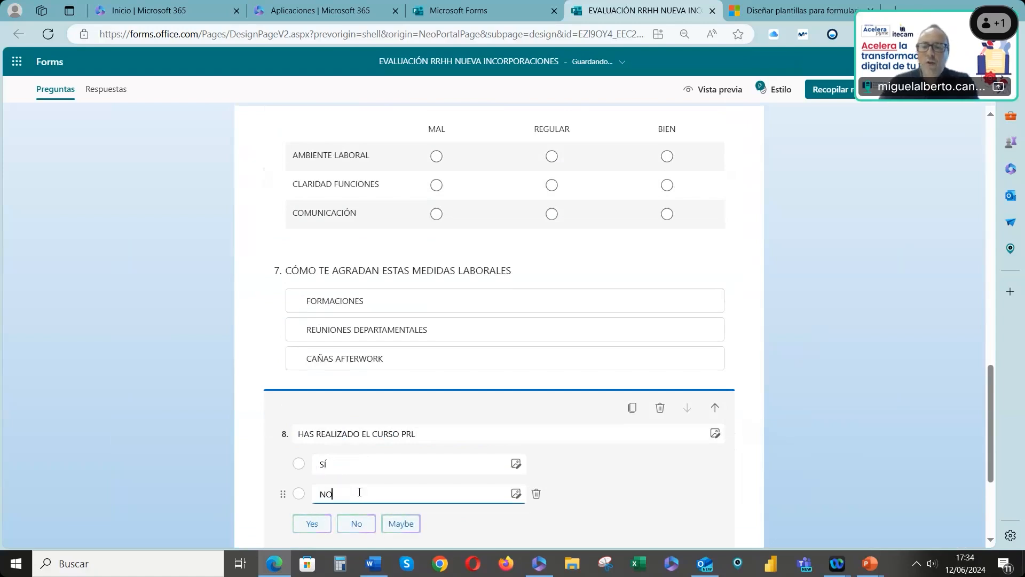
Add a Net Promoter Score question below the PRL question
scroll(389, 400, down, 3)
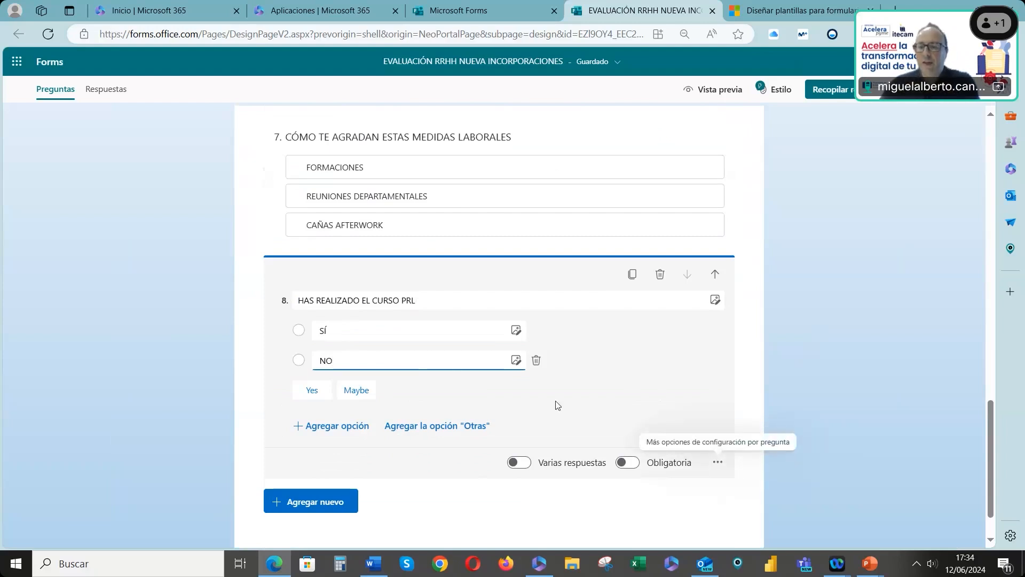
click(335, 503)
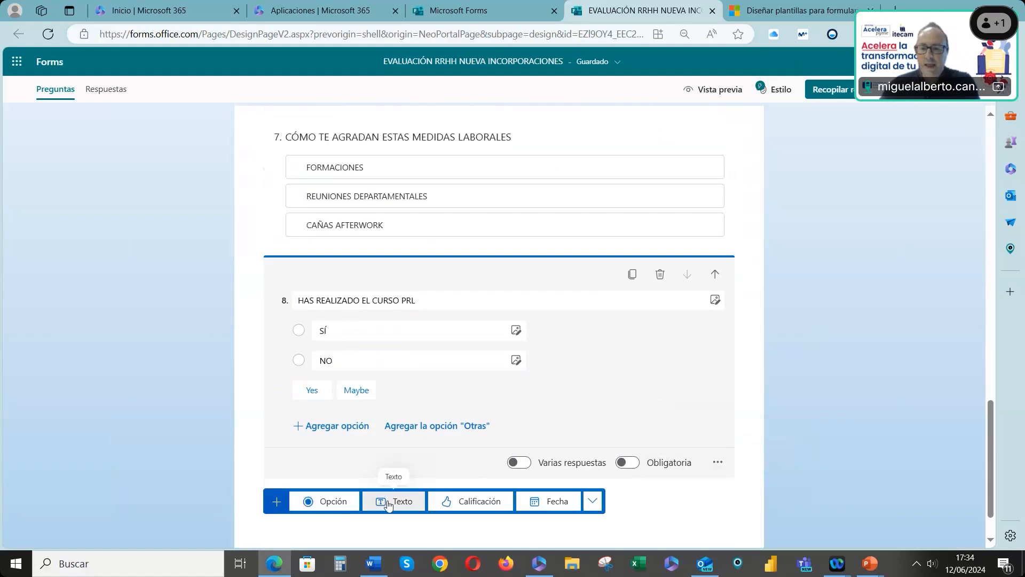
click(593, 501)
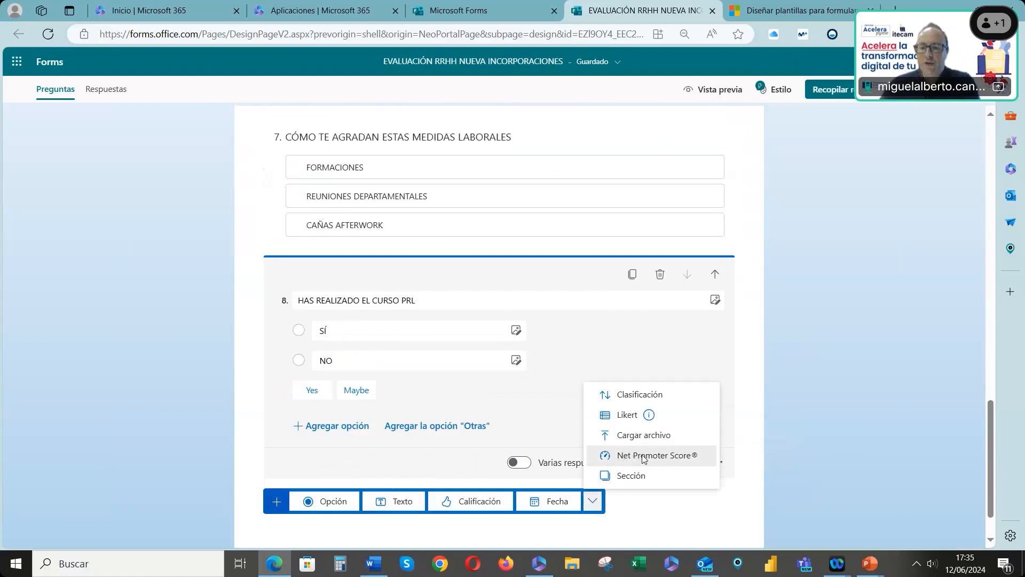
click(643, 456)
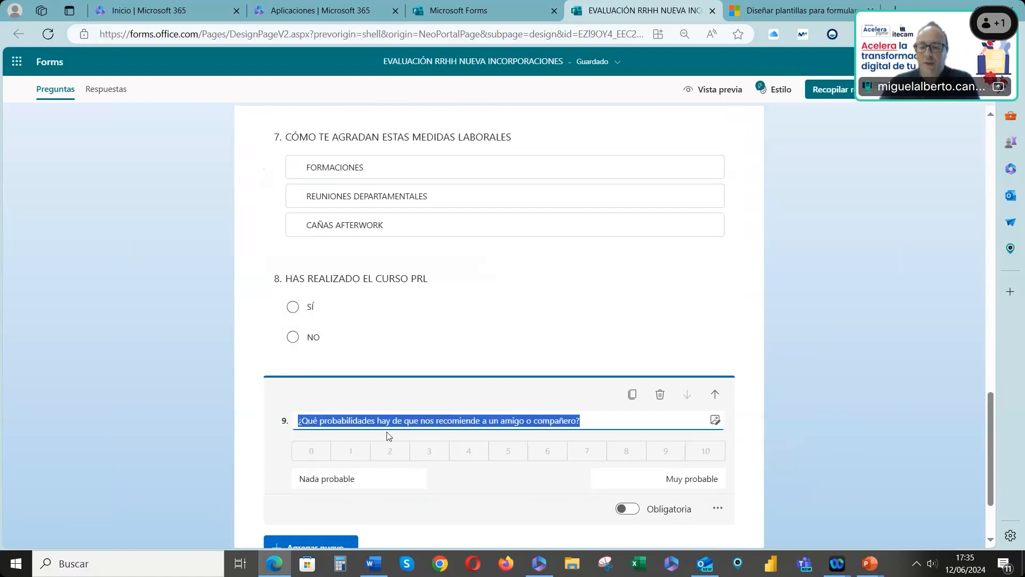
Title the Net Promoter Score question CÓMO VALORAS ESA FORMACIÓN?
key(BackSpace)
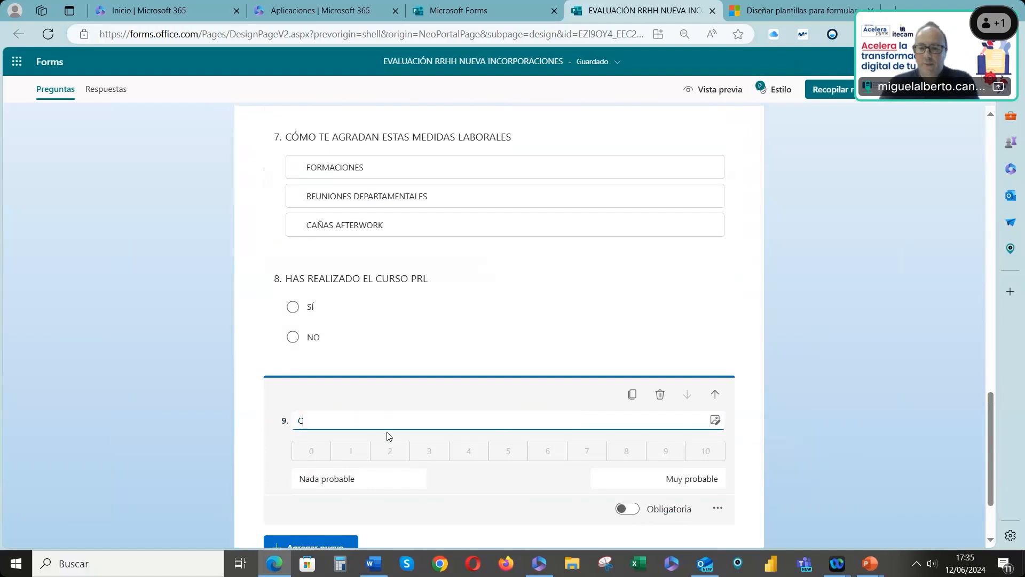
text(CÓMO)
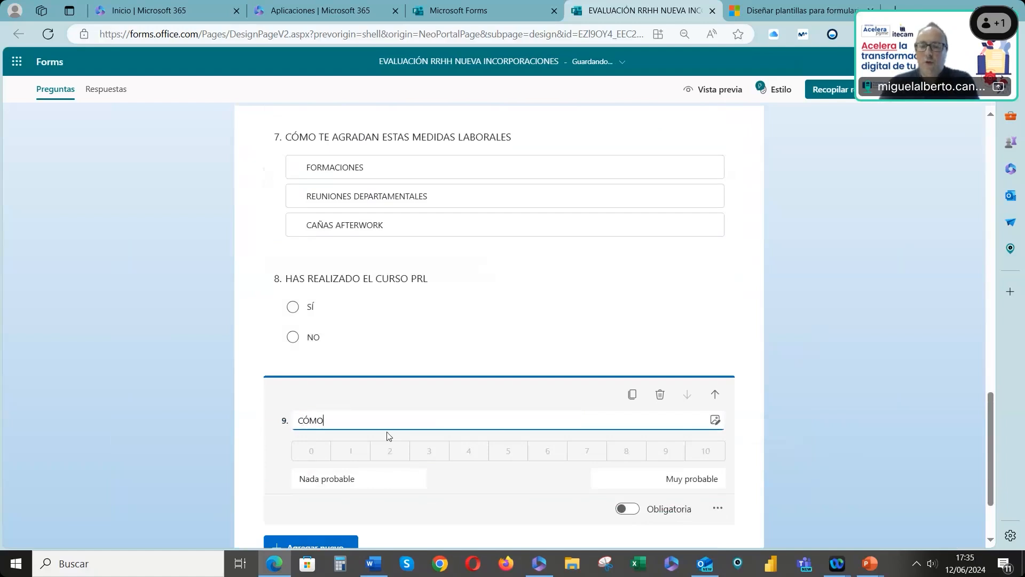
text( VALORAS ESA FORMACIÓN)
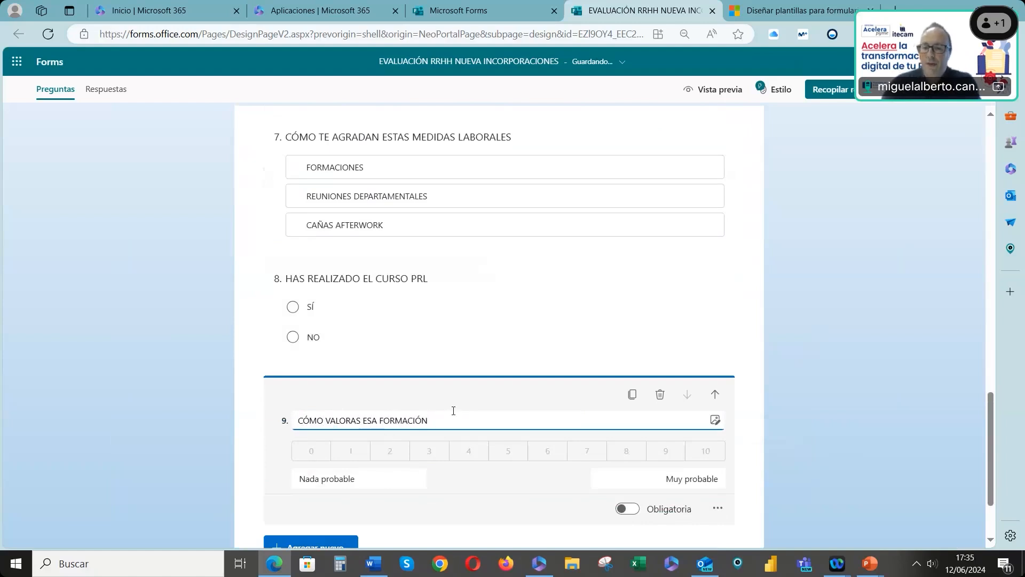
text(?)
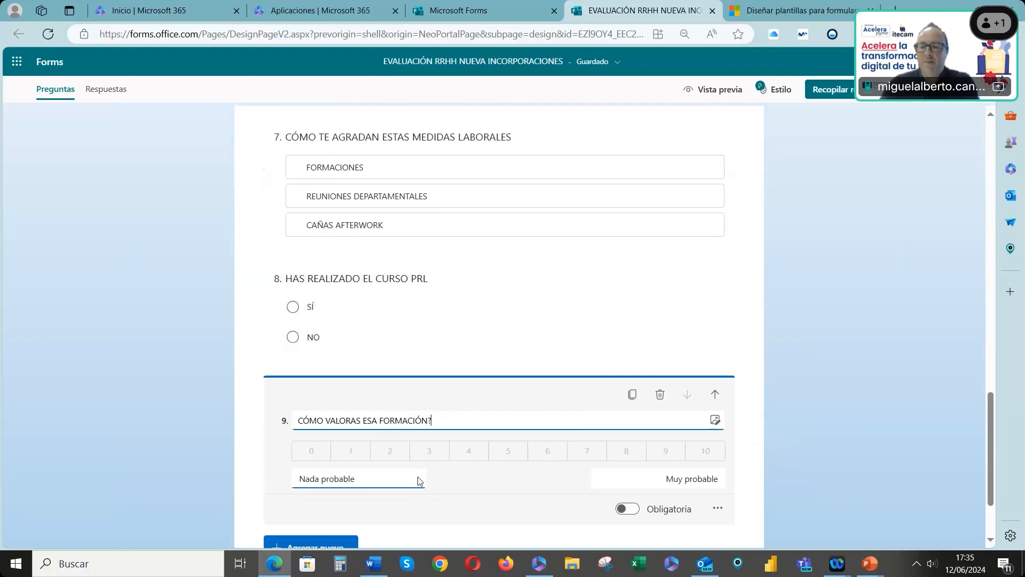
Add branching so that answering NO on the PRL question goes to Fin del formulario
scroll(673, 477, down, 2)
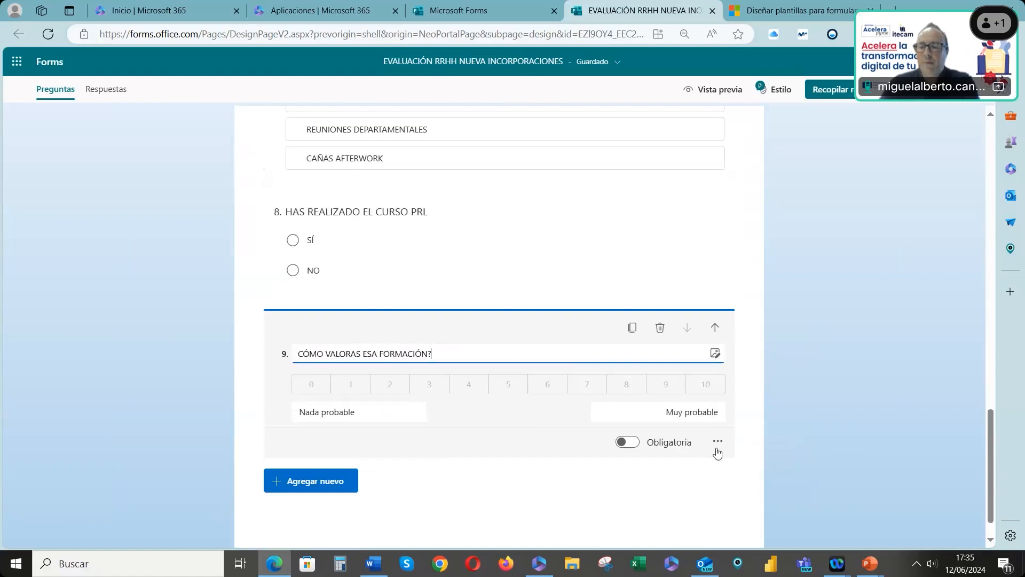
click(738, 494)
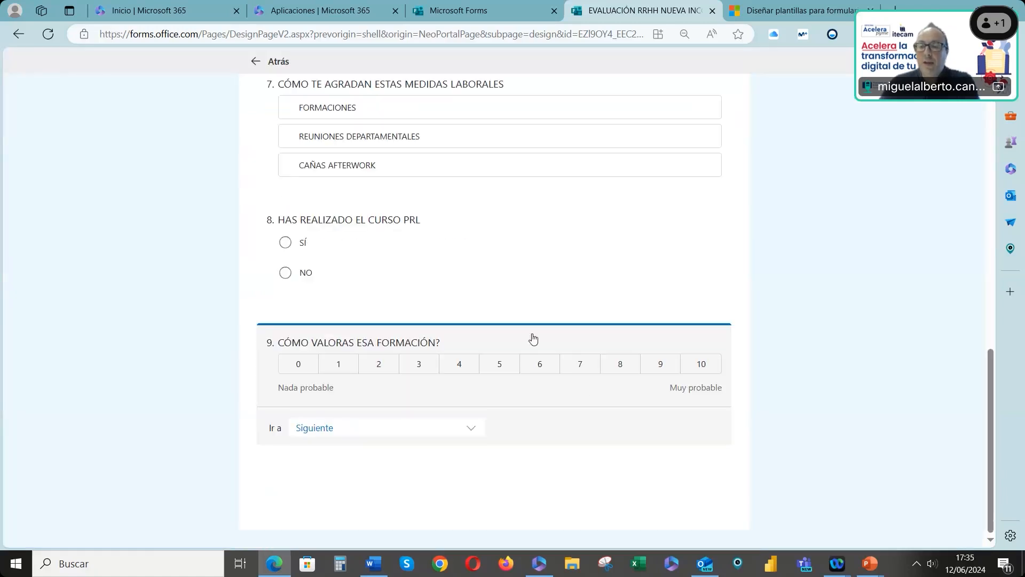
scroll(533, 331, up, 20)
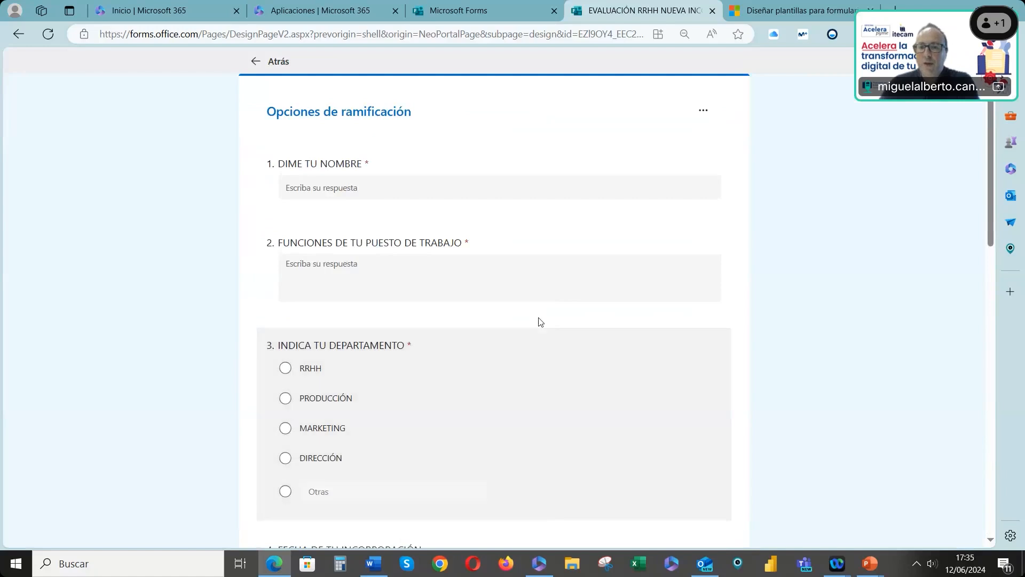
scroll(539, 321, down, 20)
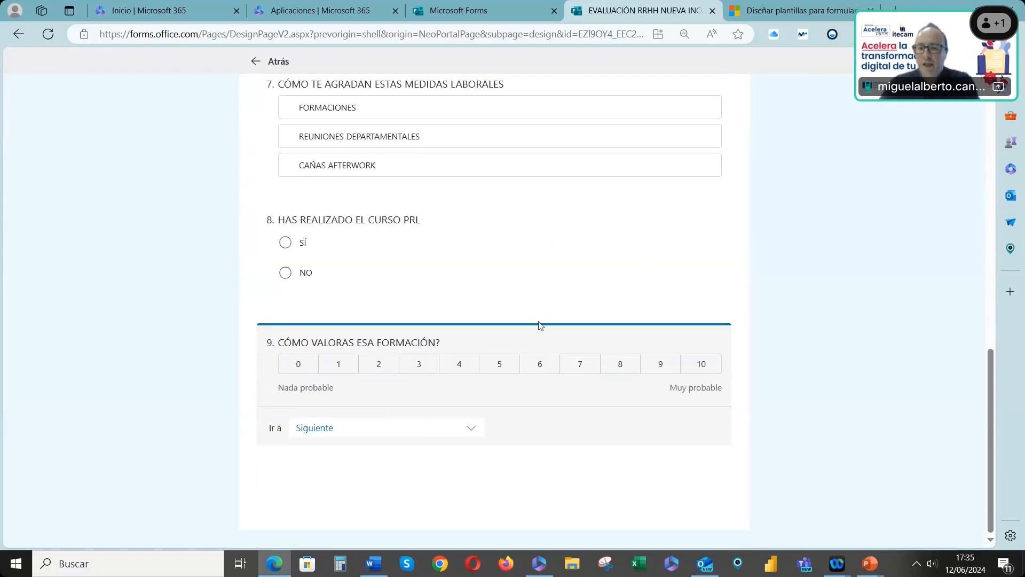
click(541, 286)
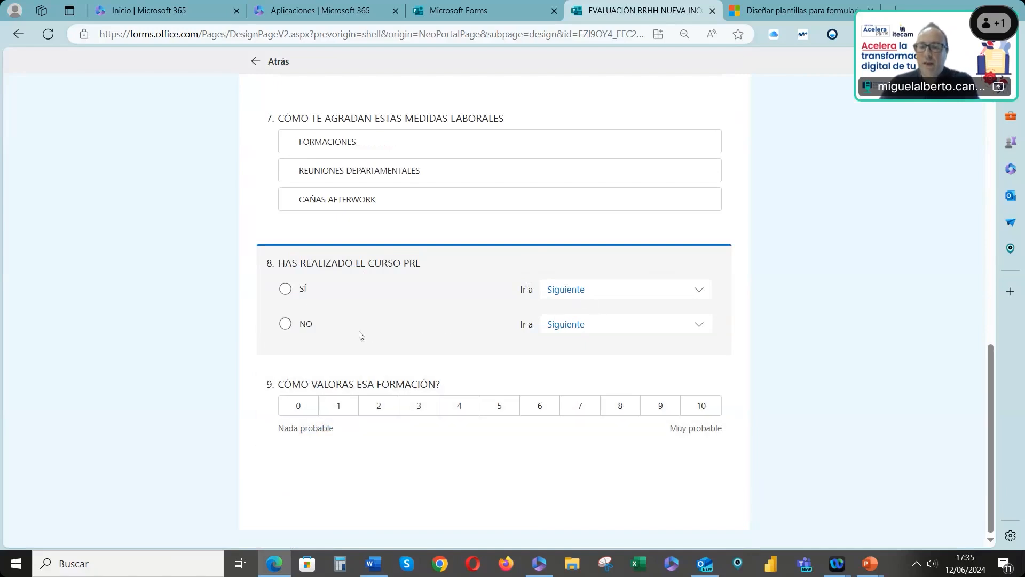
click(573, 331)
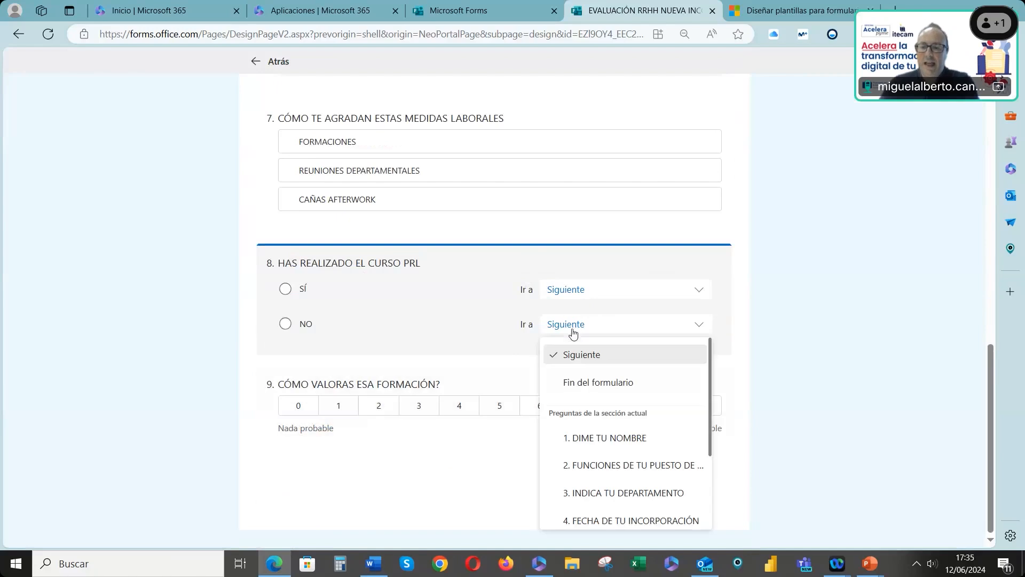
click(573, 331)
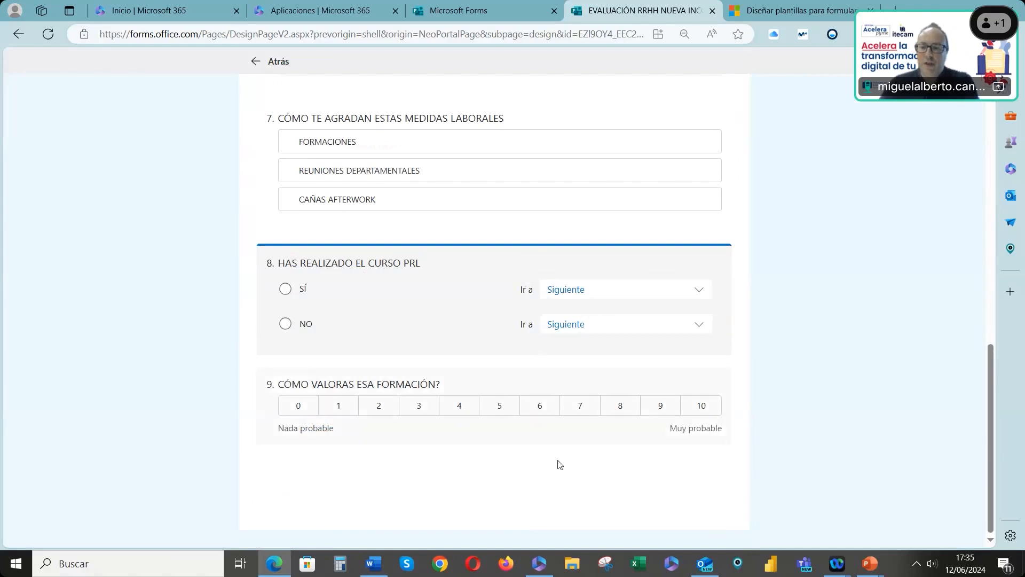
click(574, 332)
click(572, 380)
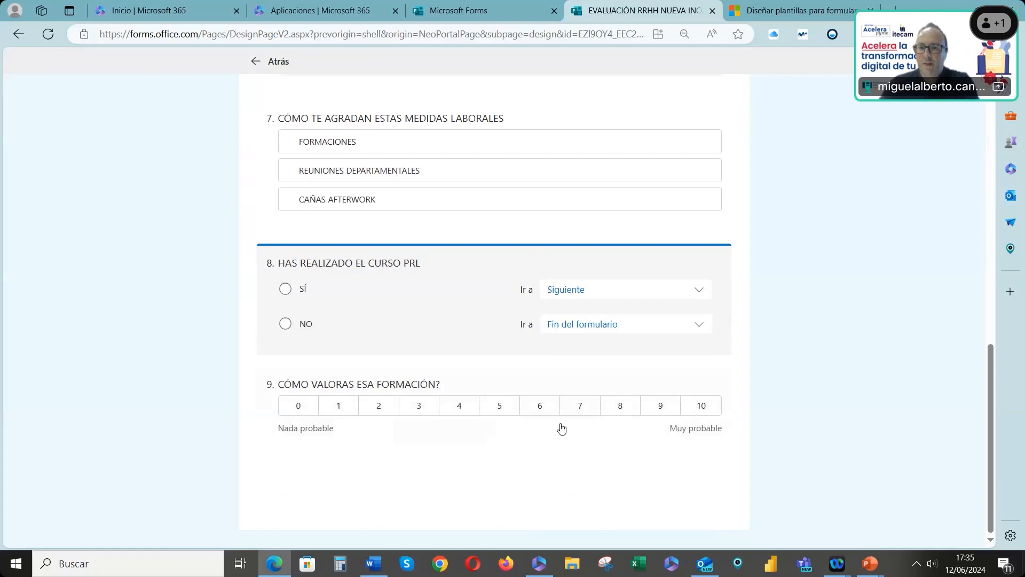
scroll(393, 198, up, 1)
scroll(393, 198, up, 1)
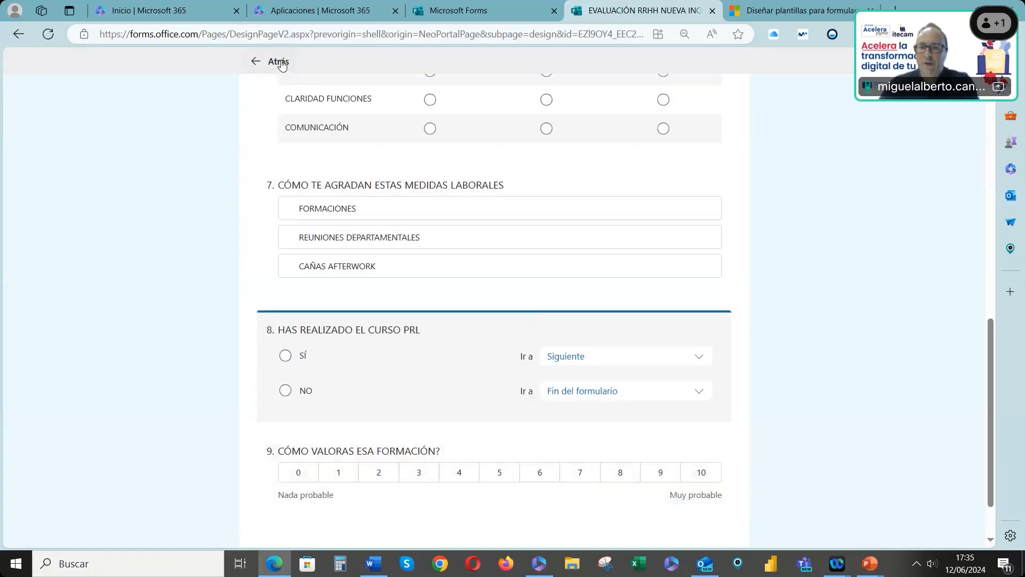
click(282, 63)
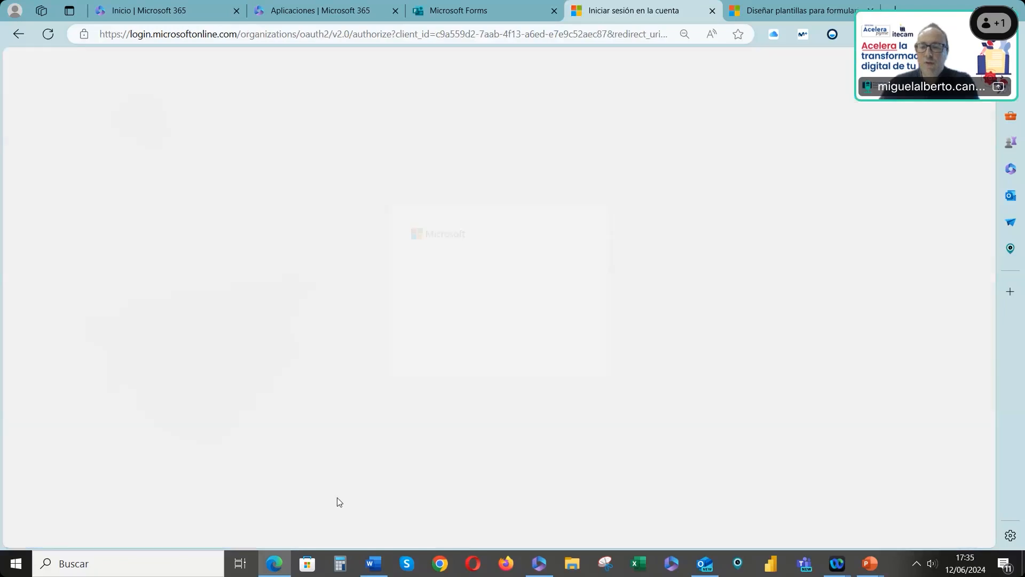
Add a file upload question below the CÓMO VALORAS ESA FORMACIÓN? question
click(473, 232)
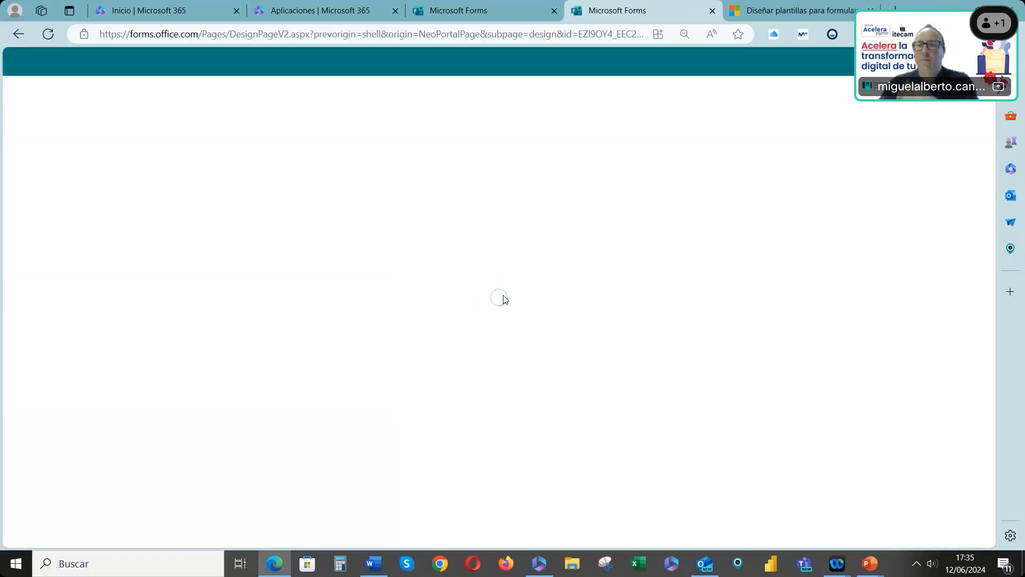
scroll(414, 347, down, 15)
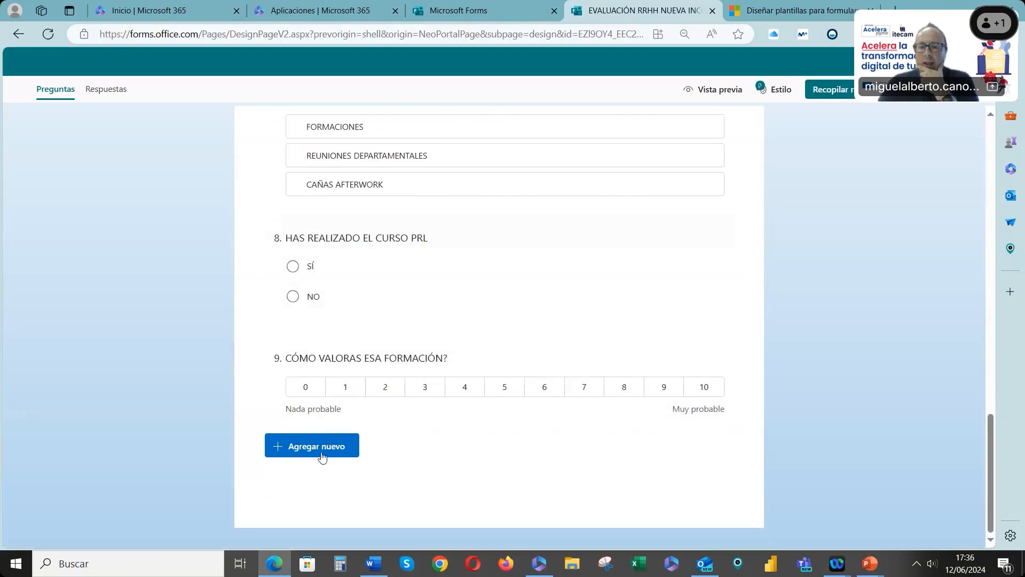
click(323, 452)
click(594, 451)
click(620, 380)
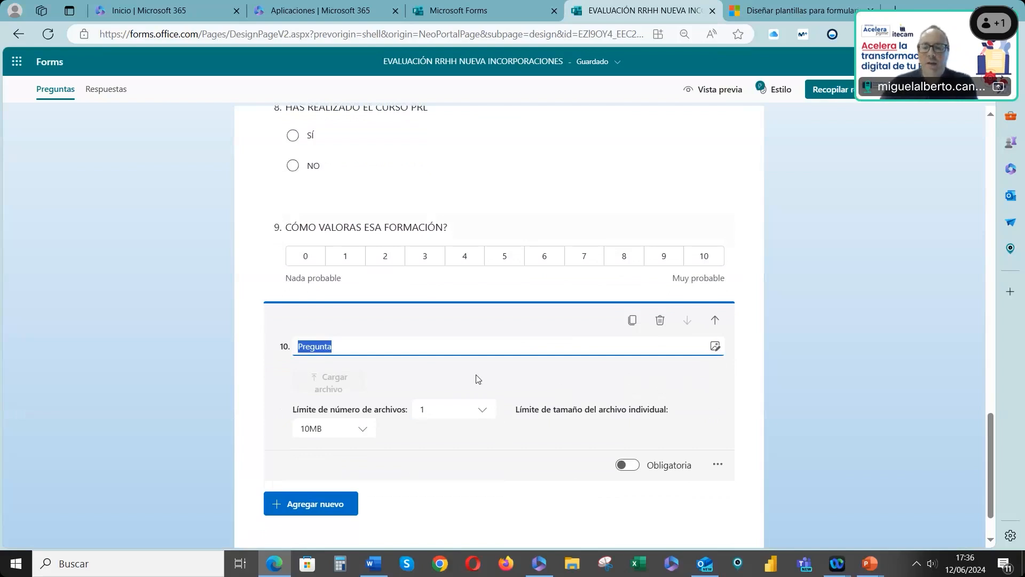
Title the upload question ADJUNTA EL DOCUMENTO DE CONFIDENCIALIDAD FIRMADO
text(A)
key(BackSpace)
text(ADJUNT)
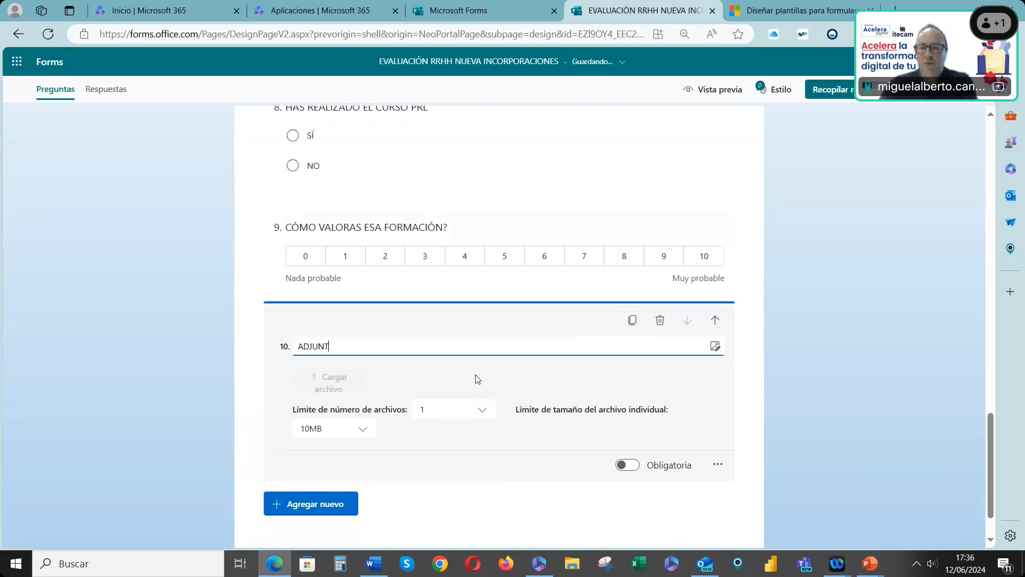
text(A EL DOCUMENTO DE CONFIDENCIALIDAD FIRMADO)
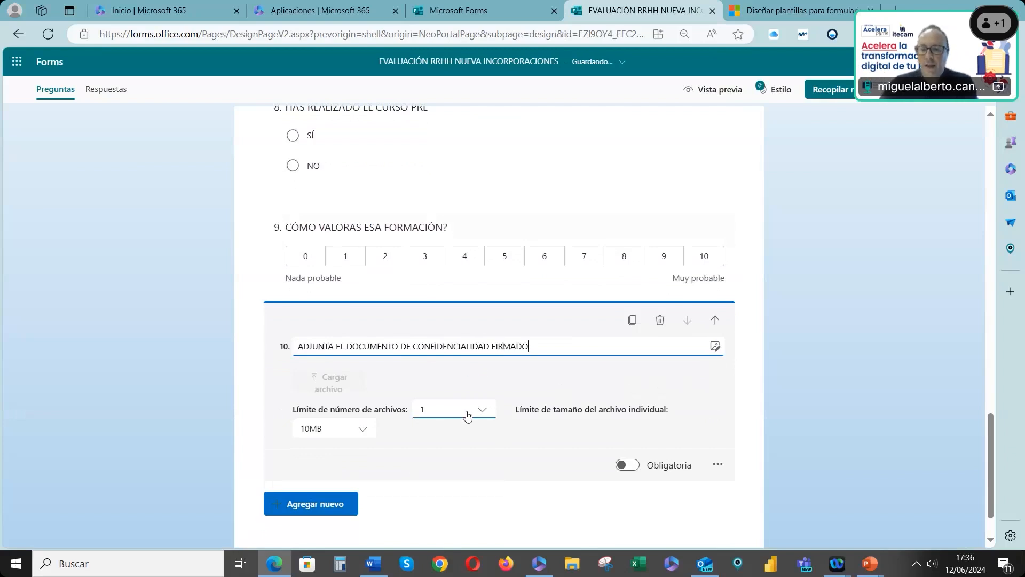
Check the upload question's file count limit and individual file size limit options
click(465, 416)
click(465, 416)
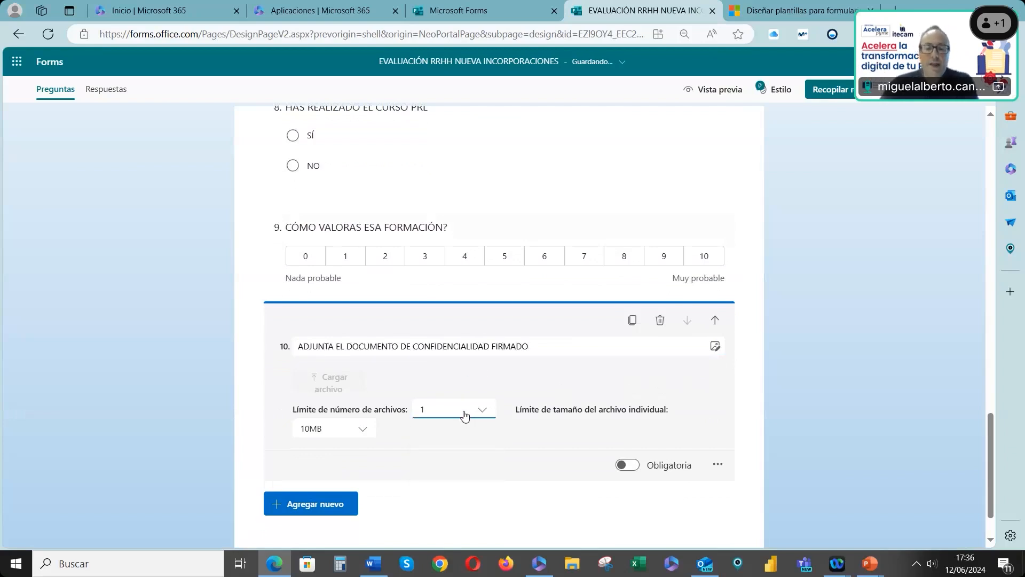
scroll(469, 389, down, 1)
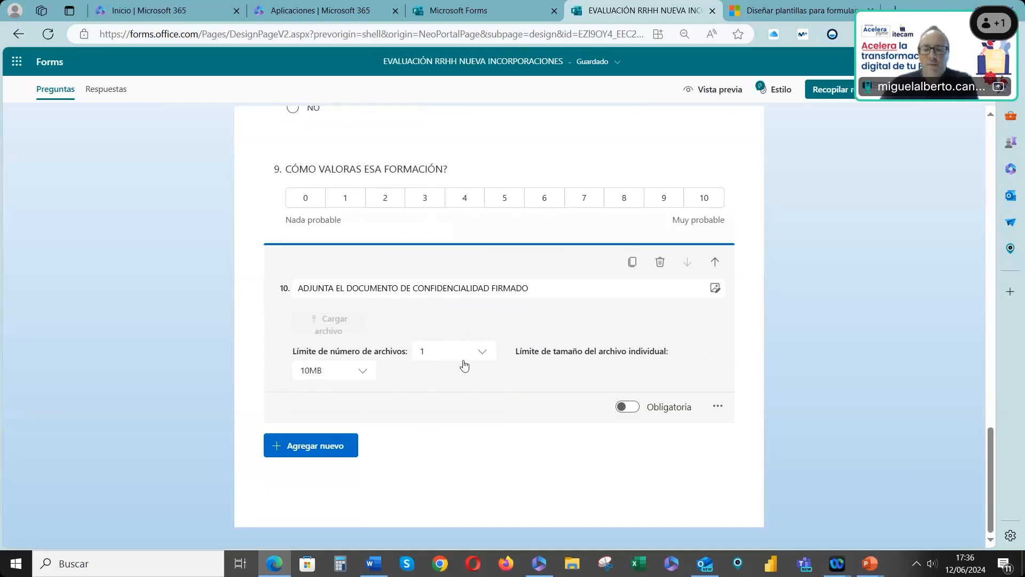
click(464, 364)
click(464, 365)
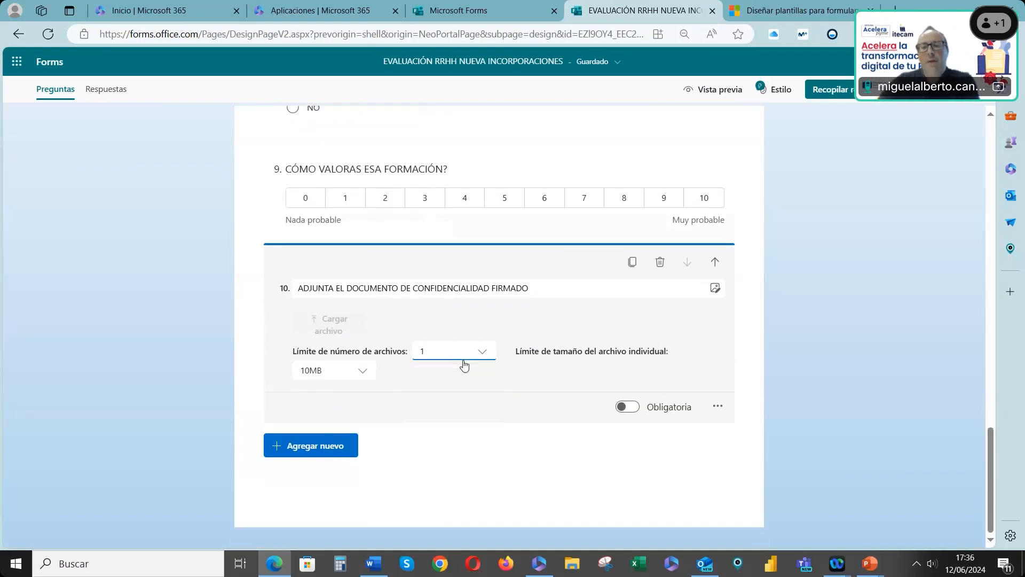
click(361, 368)
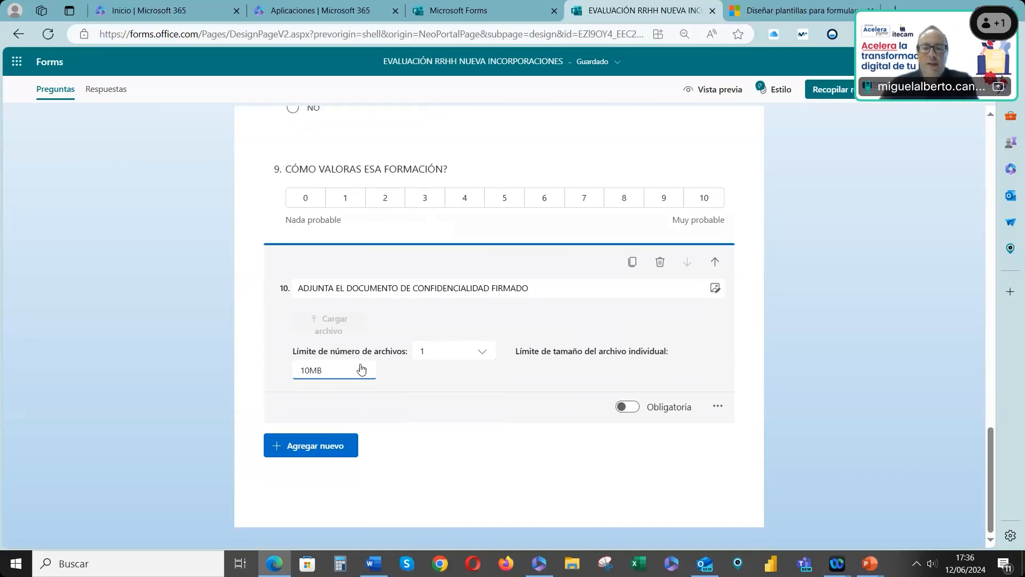
click(361, 369)
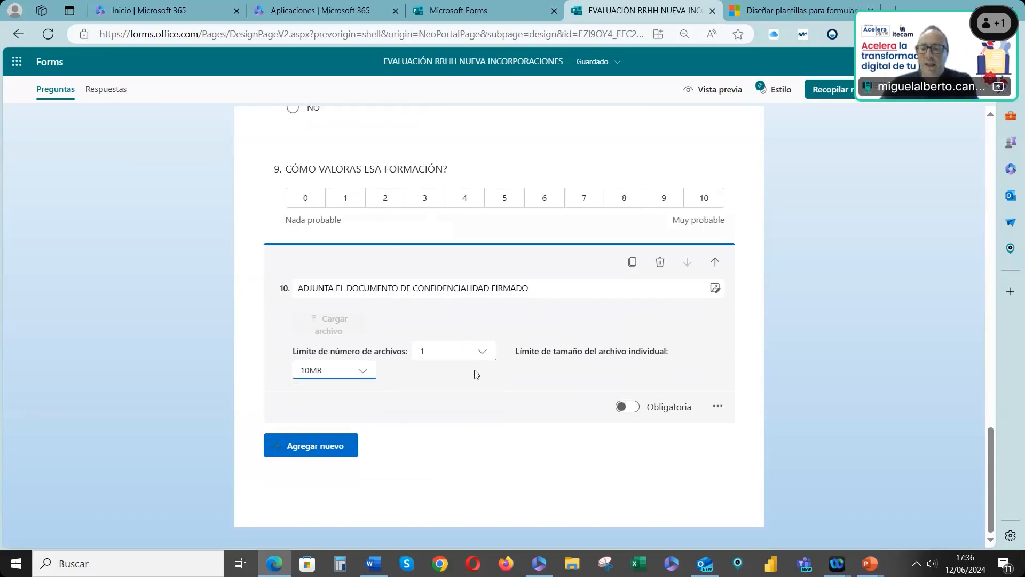
Restrict the upload question's allowed file types to PDF and Imagen only
click(718, 409)
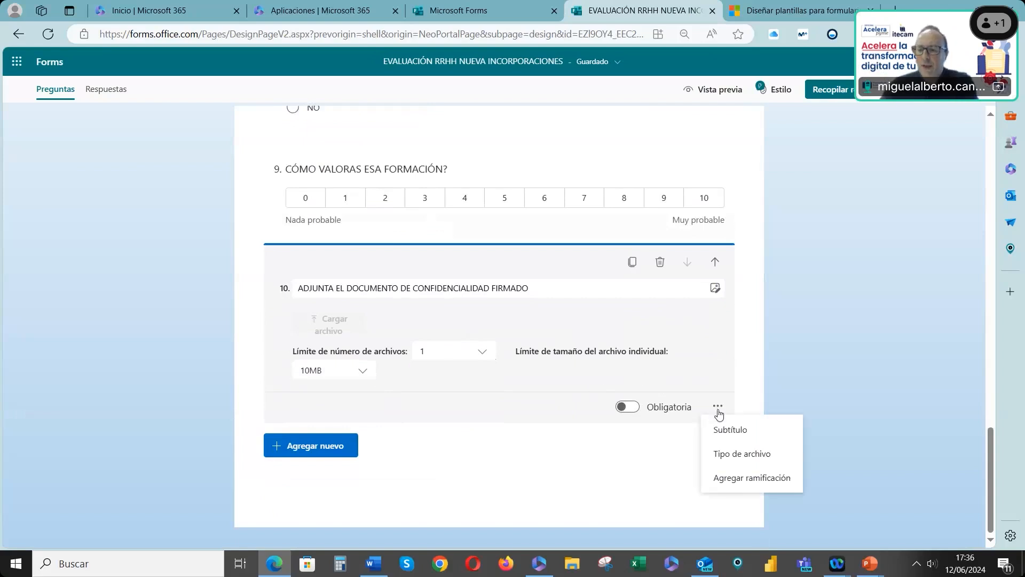
click(732, 455)
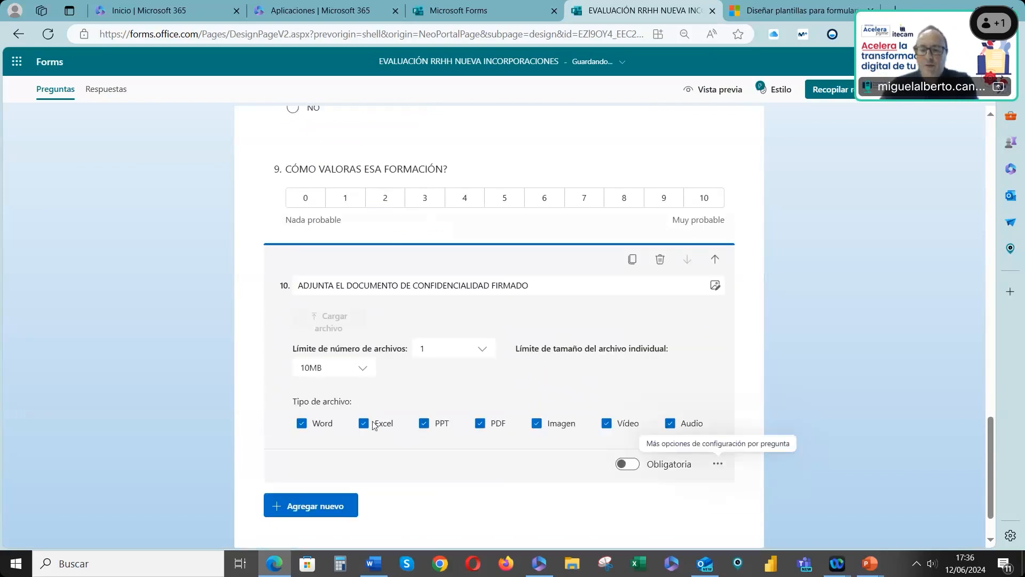
click(303, 425)
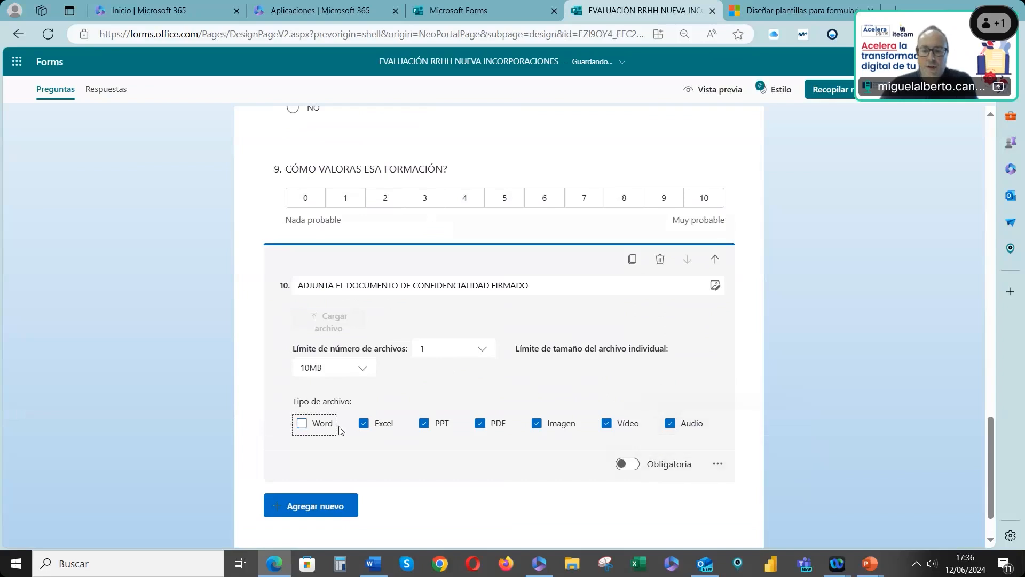
click(363, 425)
click(424, 425)
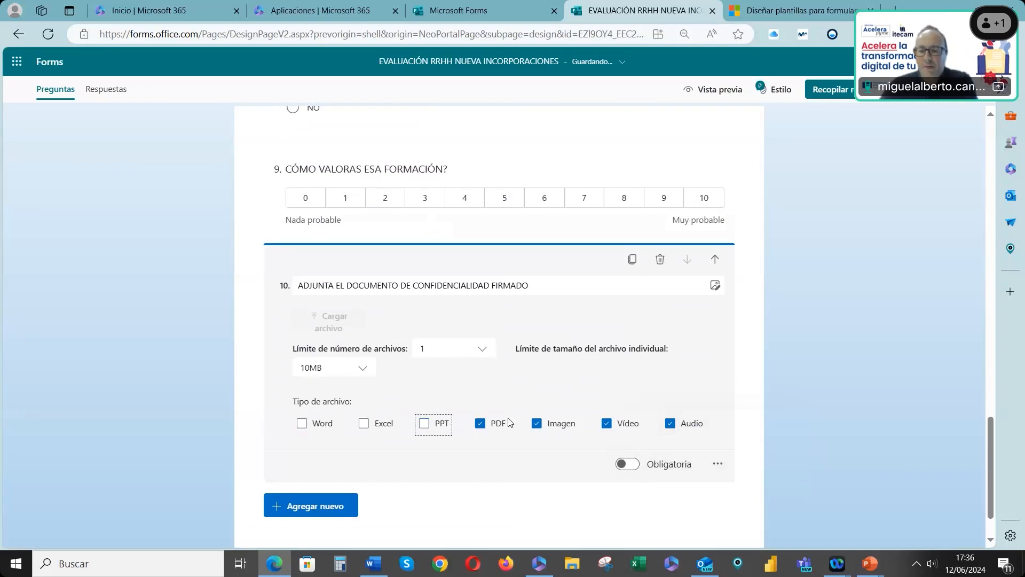
click(609, 423)
click(671, 425)
Change the branching so answering NO on the PRL question goes to question 10, ADJUNTA EL DOCUMENTO DE CONFIDENCIALIDAD FIRMADO
scroll(463, 388, down, 1)
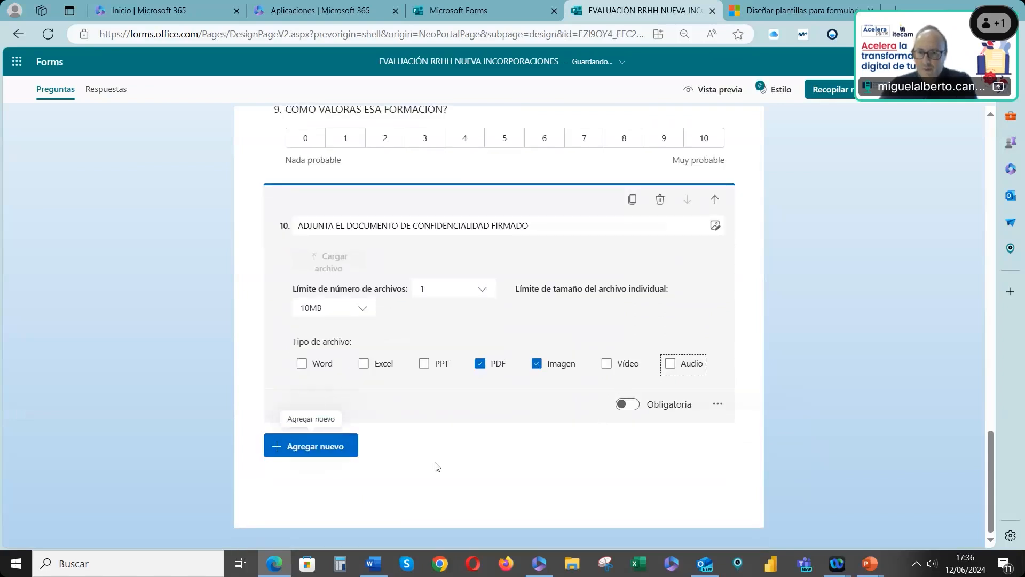
scroll(699, 303, up, 2)
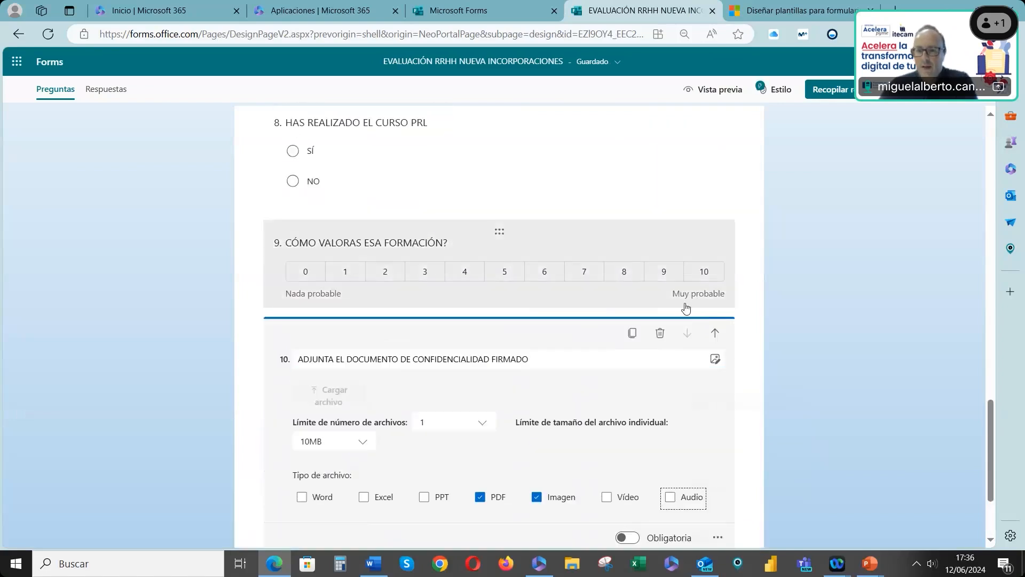
click(651, 310)
click(718, 353)
click(730, 403)
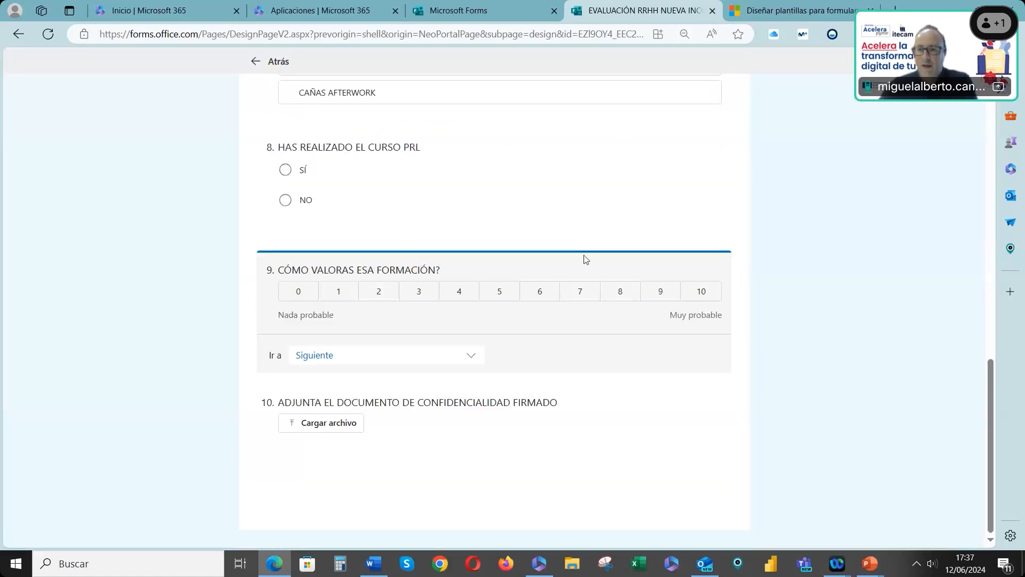
click(582, 219)
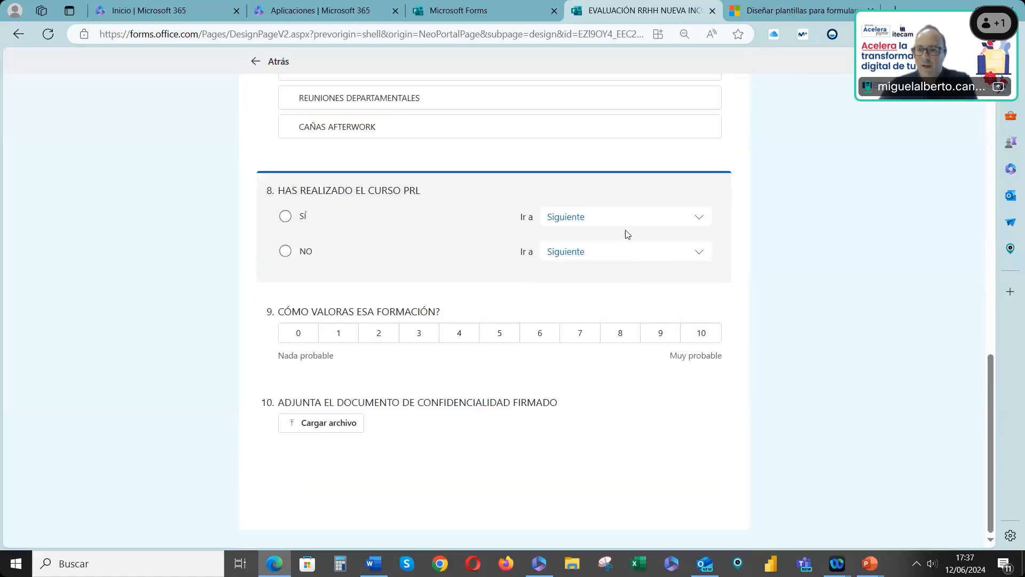
click(627, 257)
scroll(639, 418, down, 3)
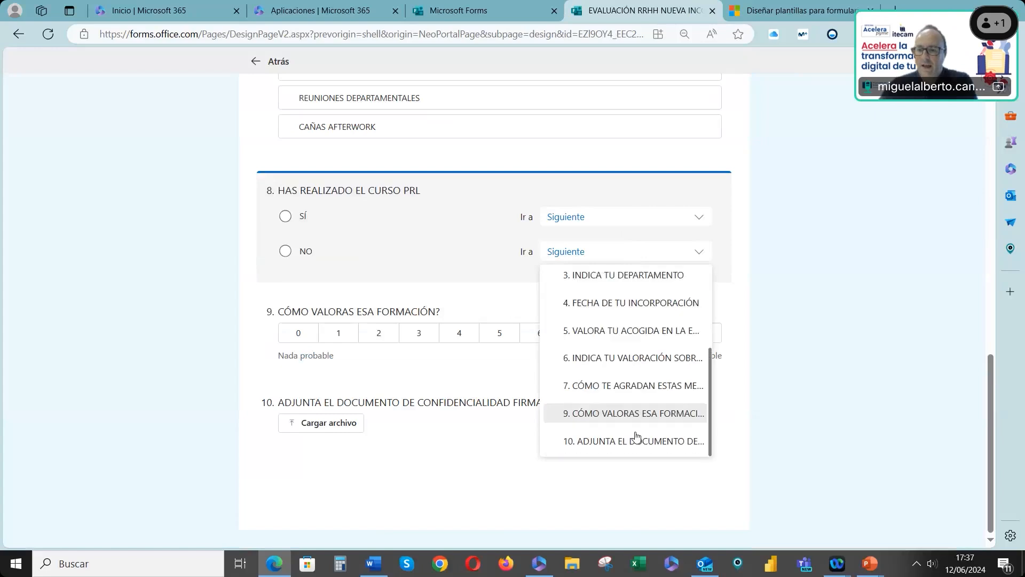
click(623, 441)
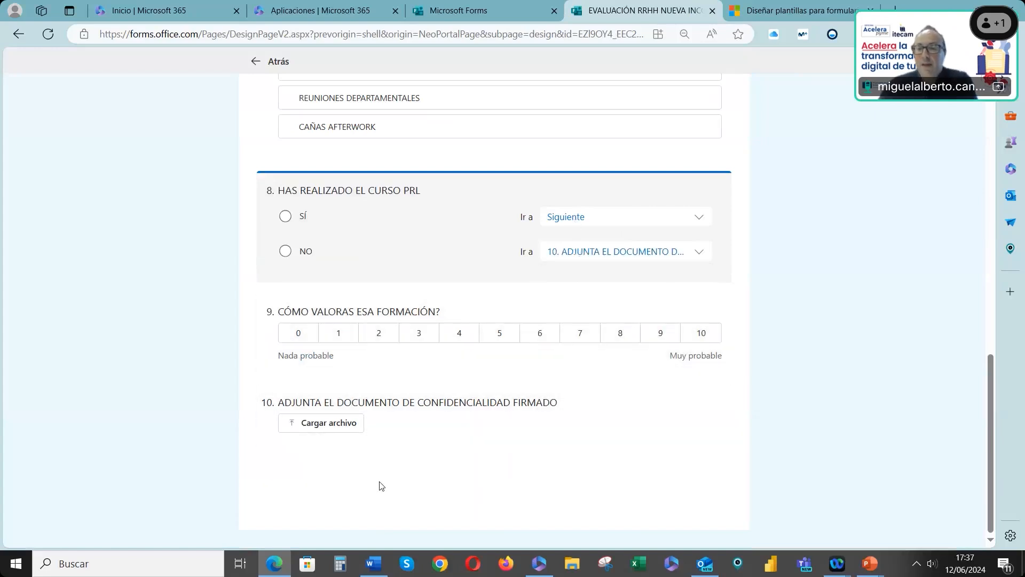
scroll(382, 459, up, 10)
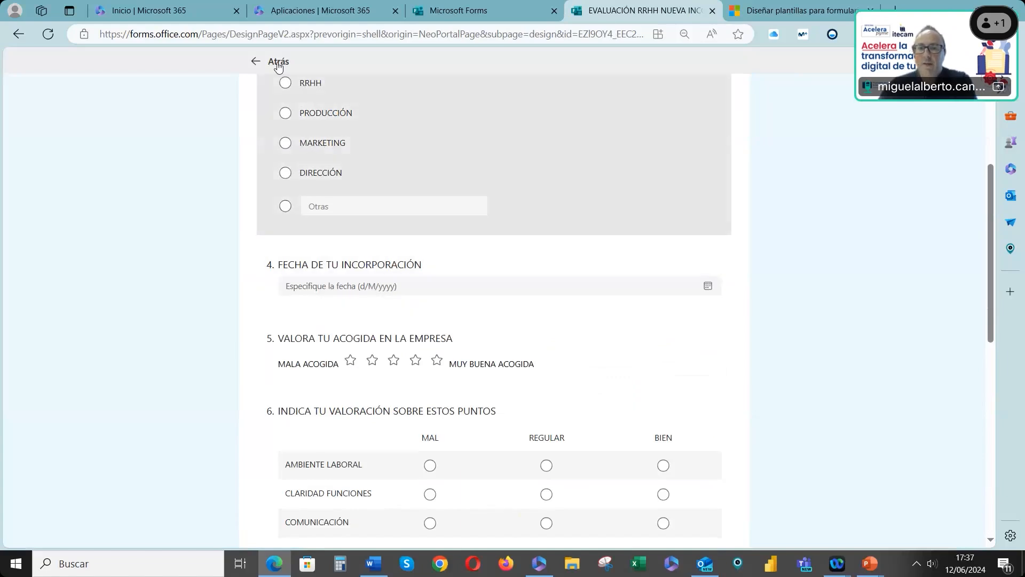
click(278, 64)
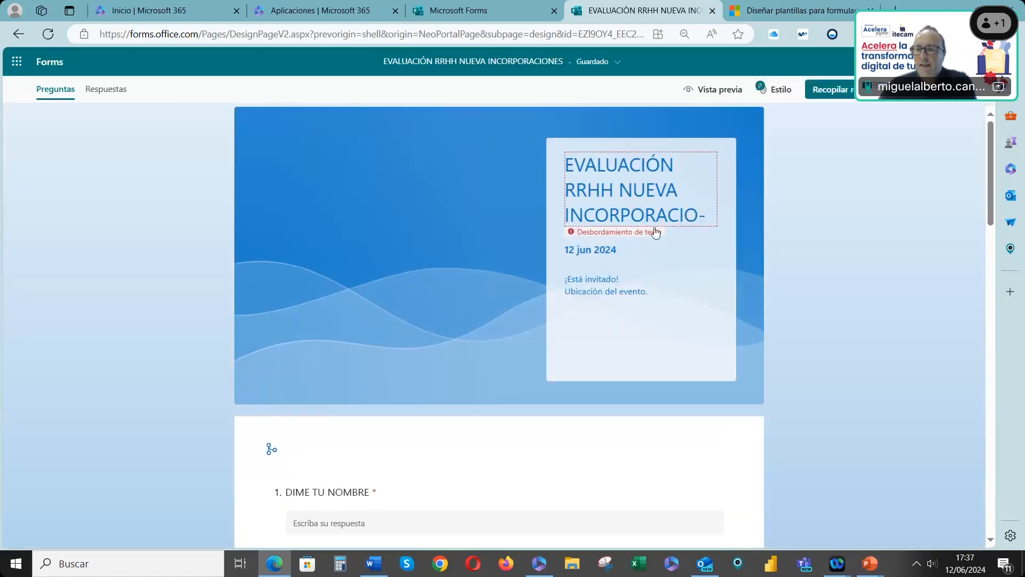
Shorten the form title to EVALUACIÓN INCORPORACIONES by removing RRHH and NUEVA
click(615, 190)
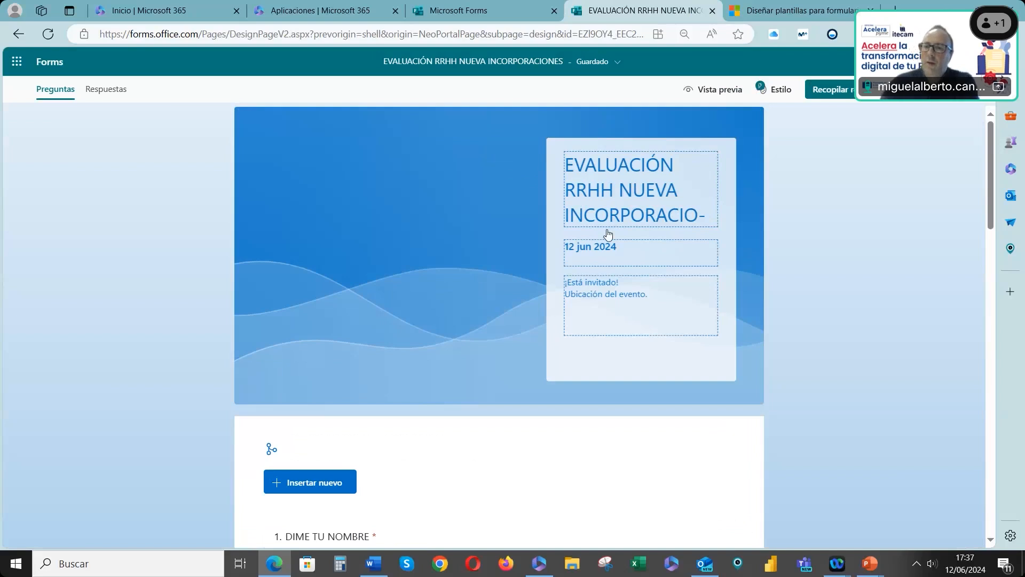
key(BackSpace)
key(BackSpace)
key(BackSpace)
key(BackSpace)
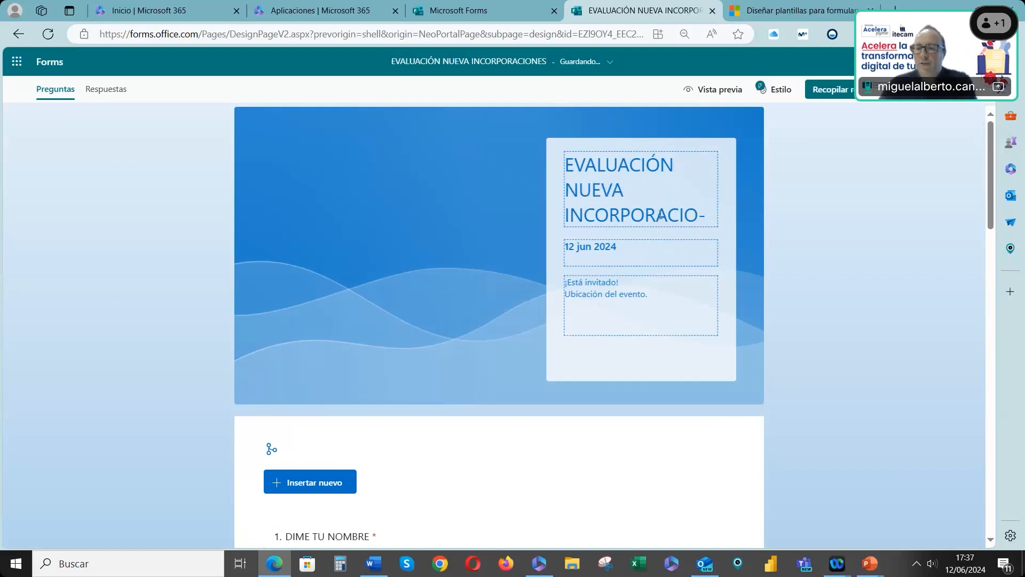
double_click(634, 187)
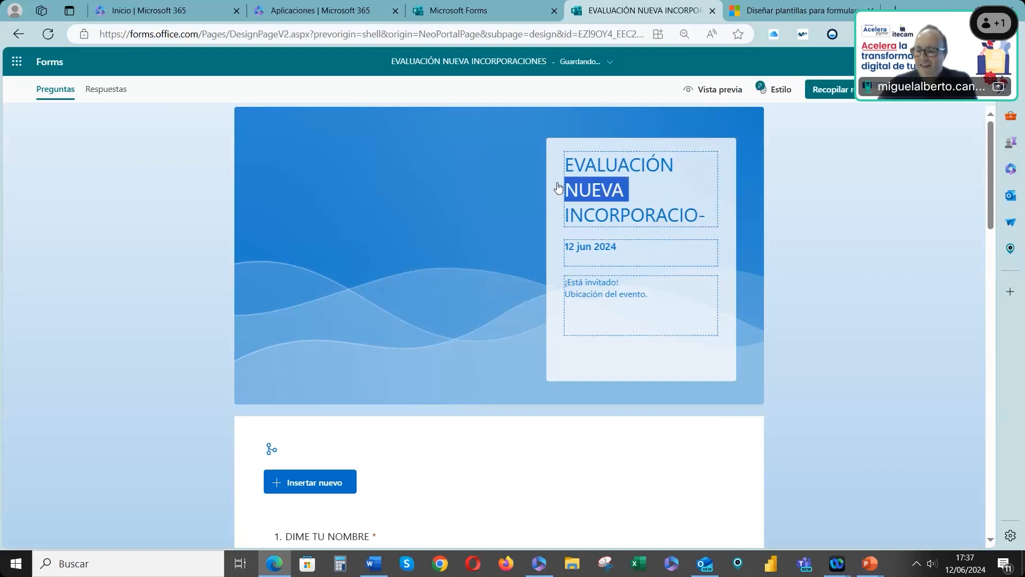
key(BackSpace)
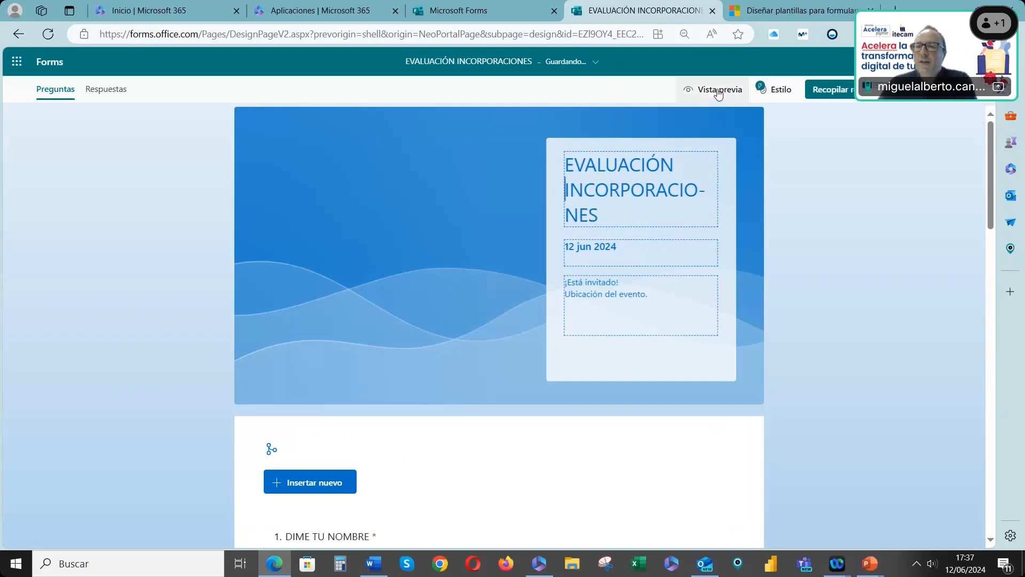
Open the form preview and start filling in the form
click(718, 91)
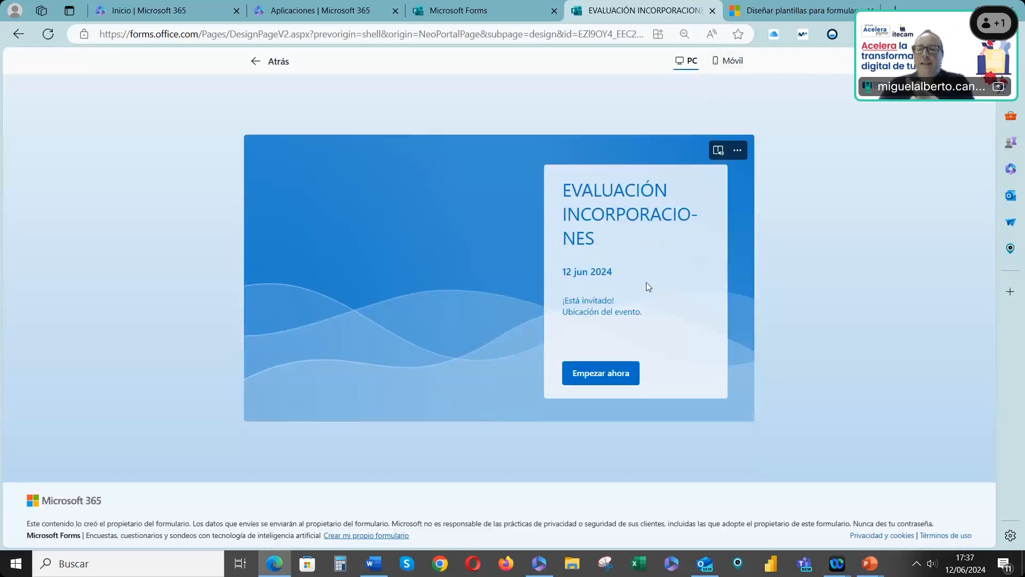
click(600, 374)
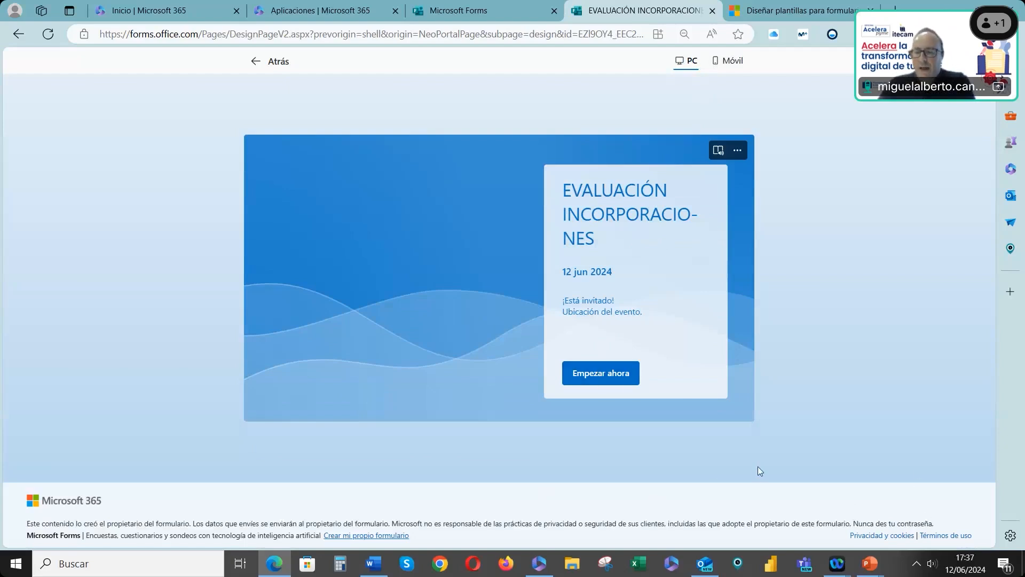
click(599, 374)
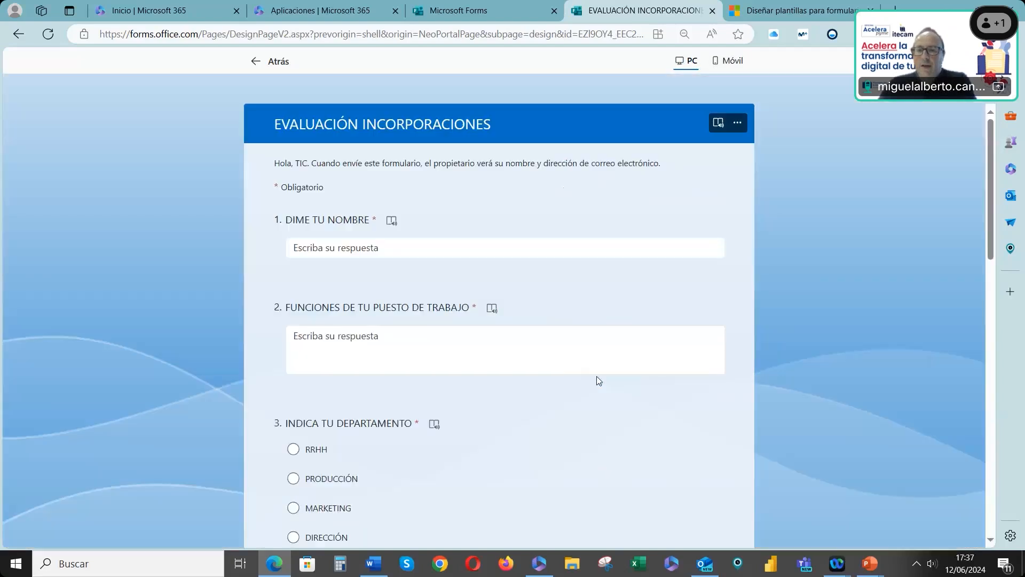
Enter a sample respondent name and the job functions answer ASDHFASLDJFLAKS DJALSDJF ÑA in the preview
click(320, 249)
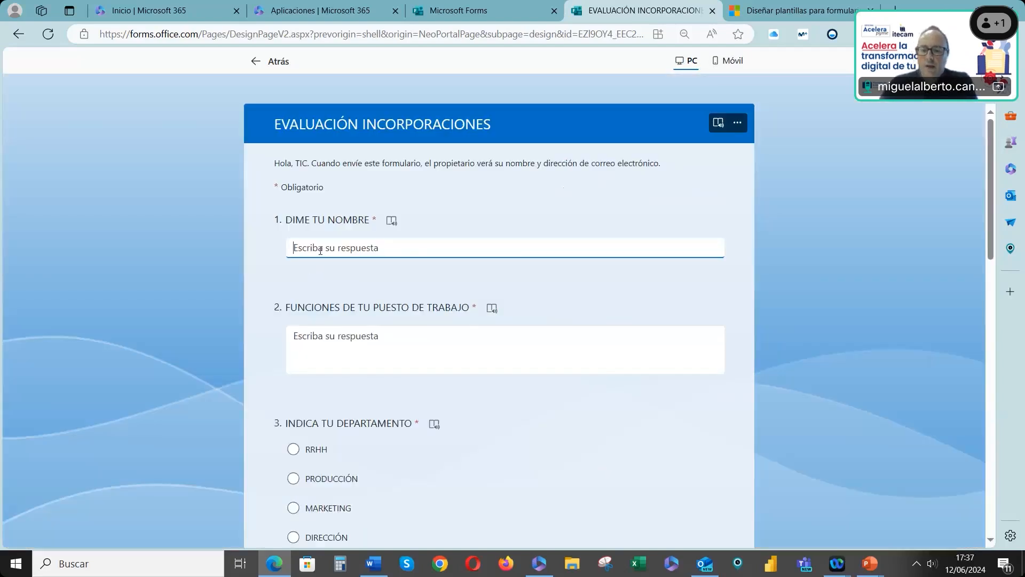
text(CONCHA QUETA)
click(361, 342)
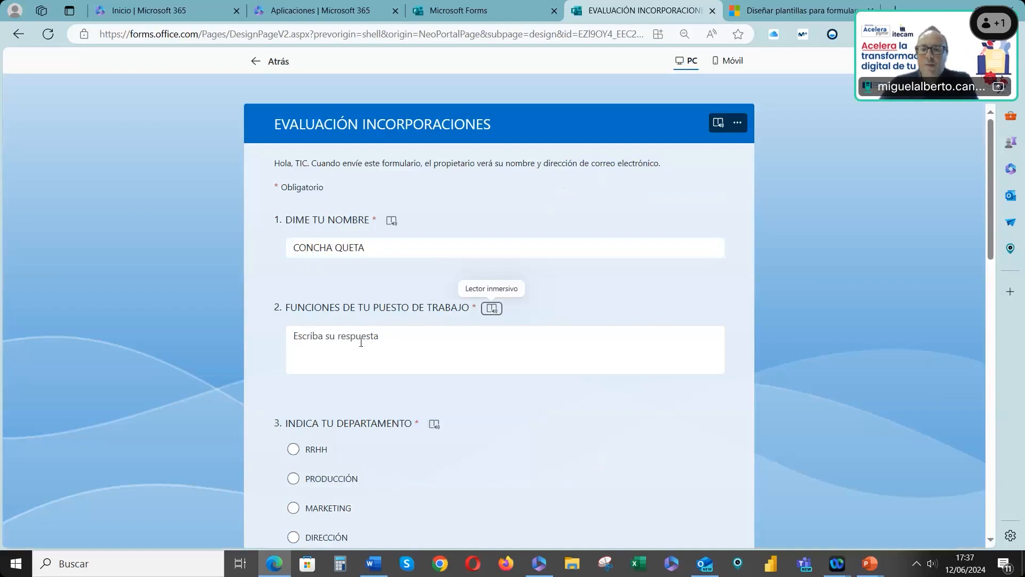
text(ASDHFASLDJFLAKS DJALSDJF ÑA)
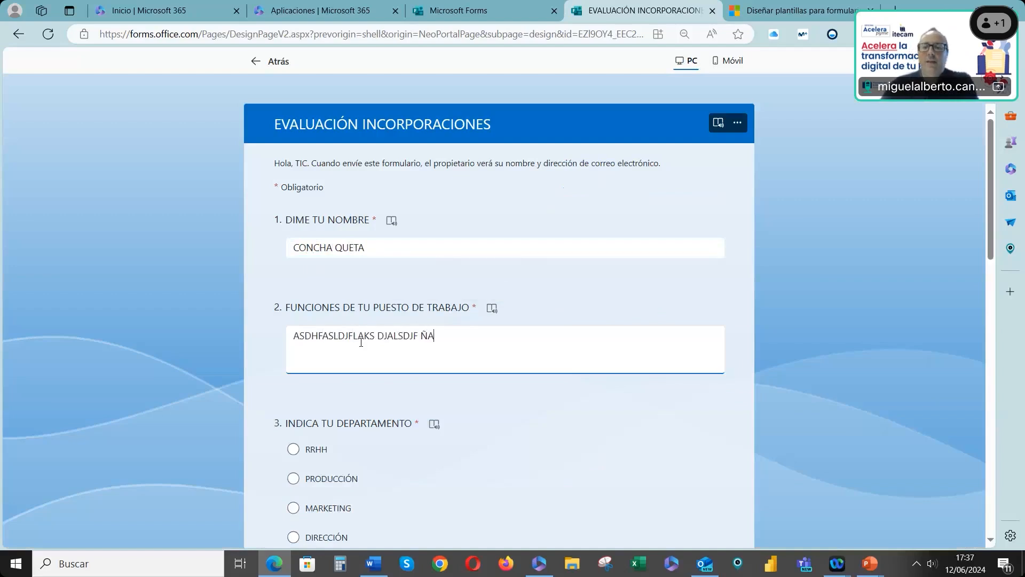
Answer the department question in the preview by choosing the Otras option and entering FORMACIÓN
scroll(381, 356, down, 3)
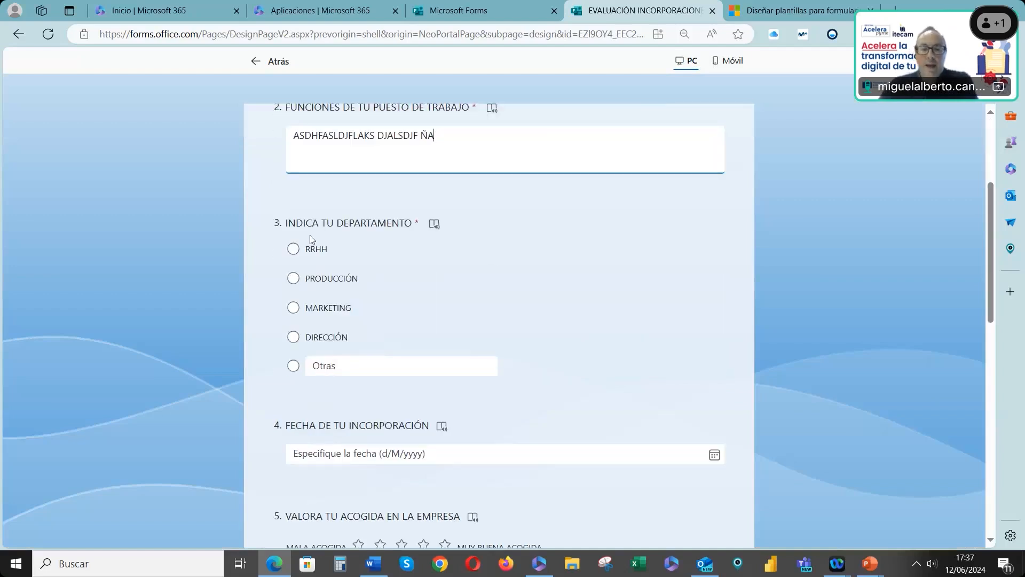
click(294, 307)
click(293, 278)
click(293, 308)
click(293, 337)
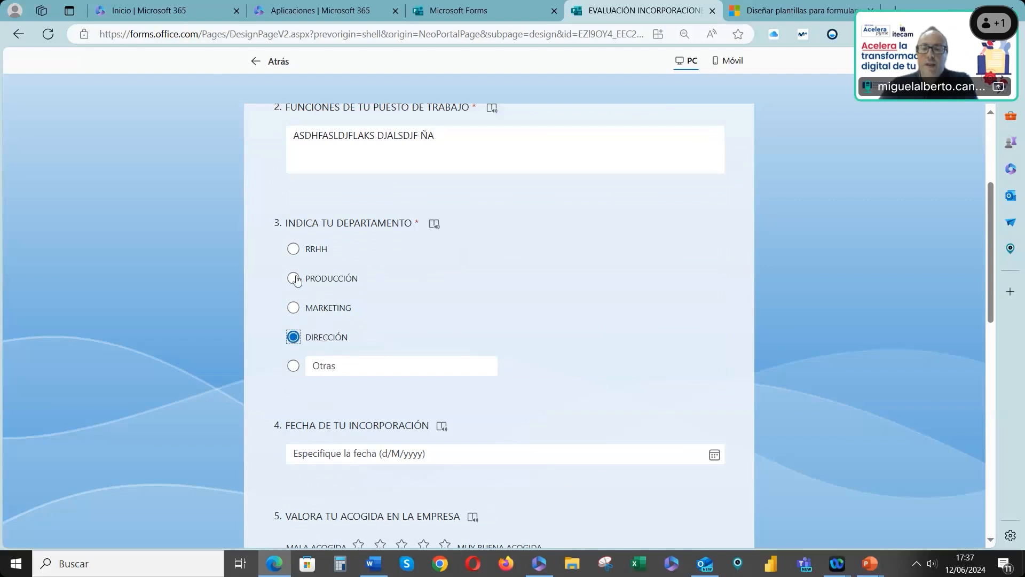
click(293, 278)
click(319, 374)
text(ASDFASD)
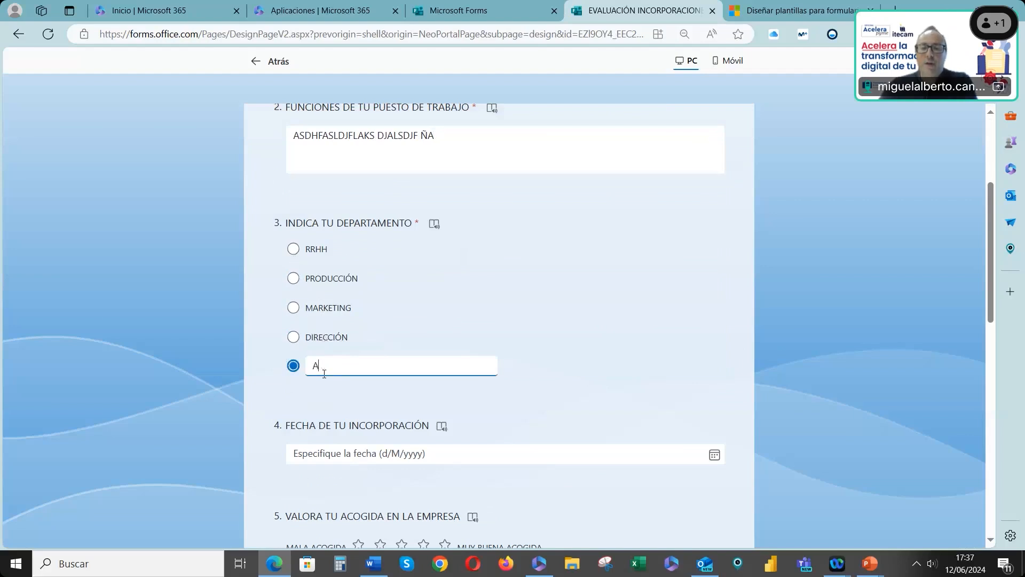
key(BackSpace)
key(BackSpace)
key(BackSpace)
key(BackSpace)
key(BackSpace)
key(BackSpace)
key(BackSpace)
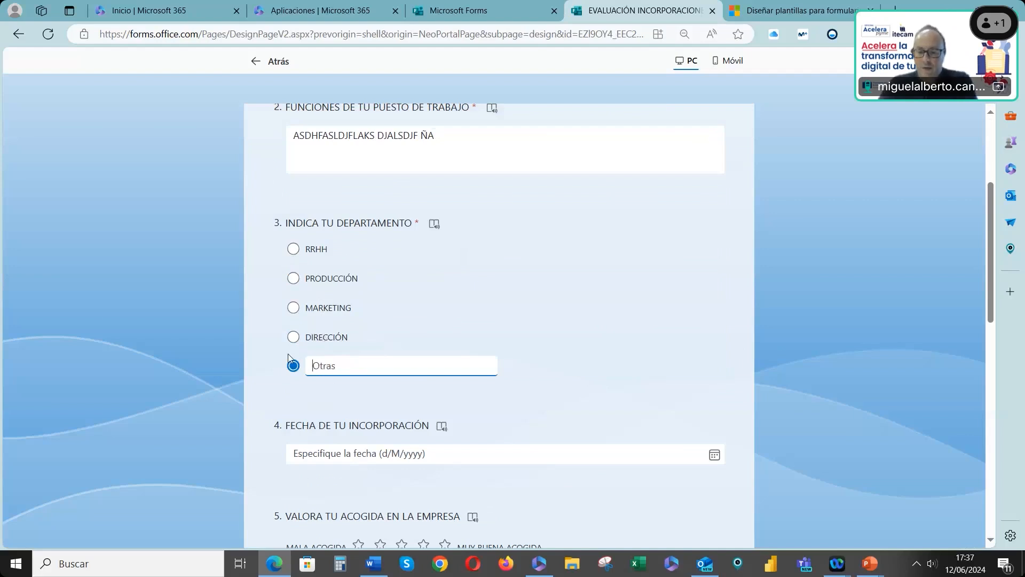
text(FORMACIÓN)
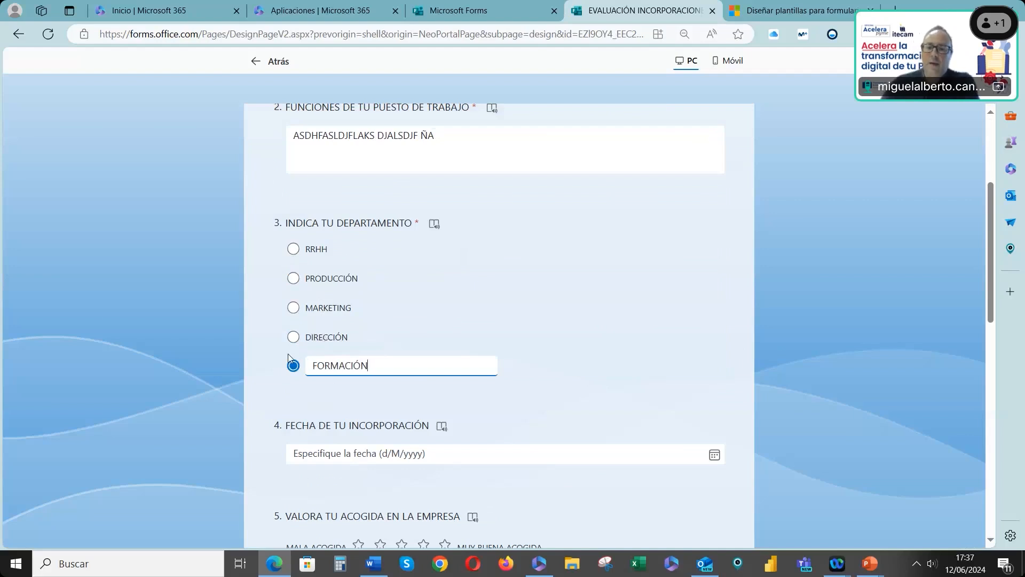
Pick 3/6/2024 as the incorporation date from the calendar
scroll(374, 406, down, 1)
click(458, 386)
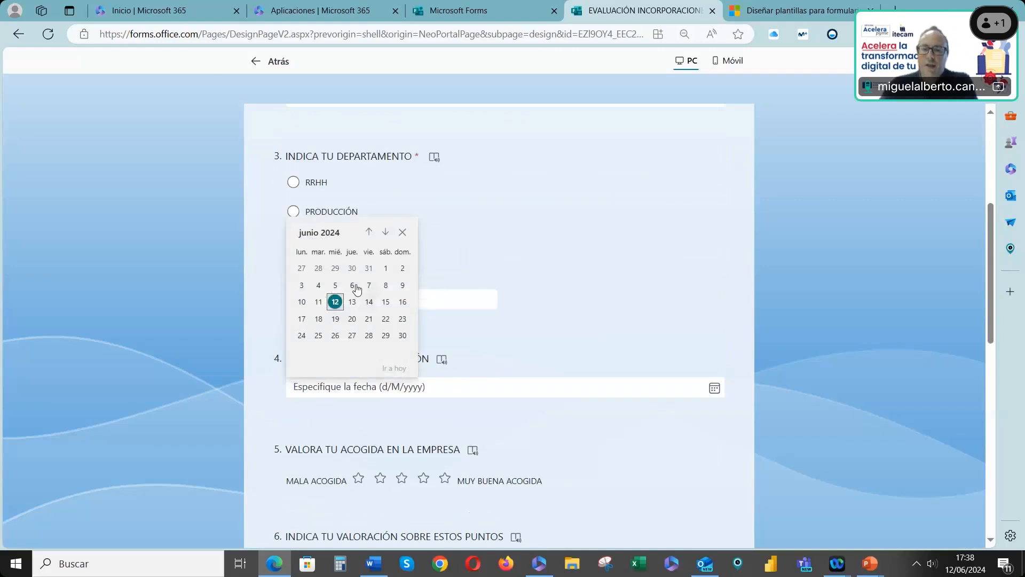
click(306, 282)
Give the welcome rating question four stars
scroll(346, 393, down, 2)
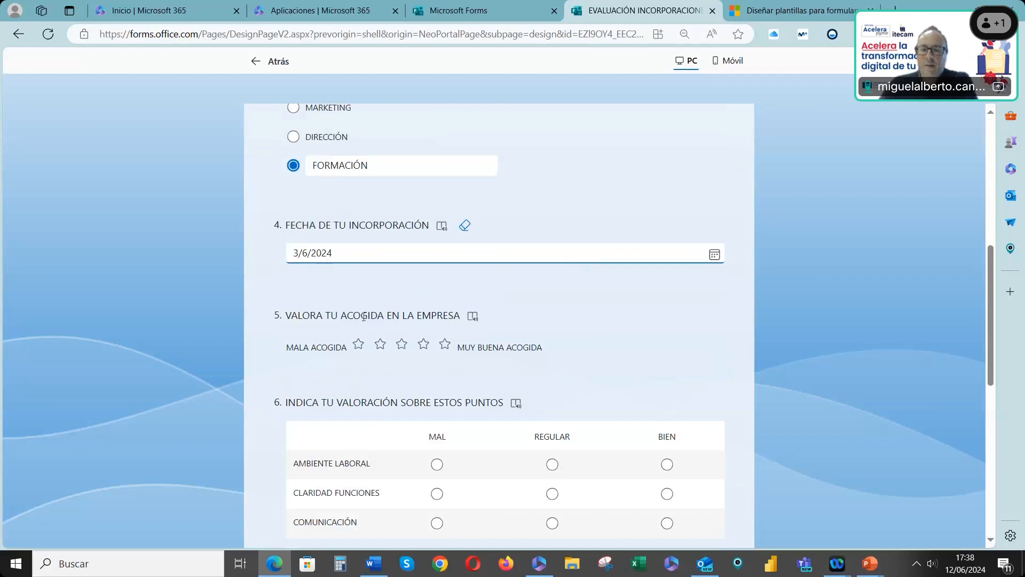
scroll(422, 307, down, 1)
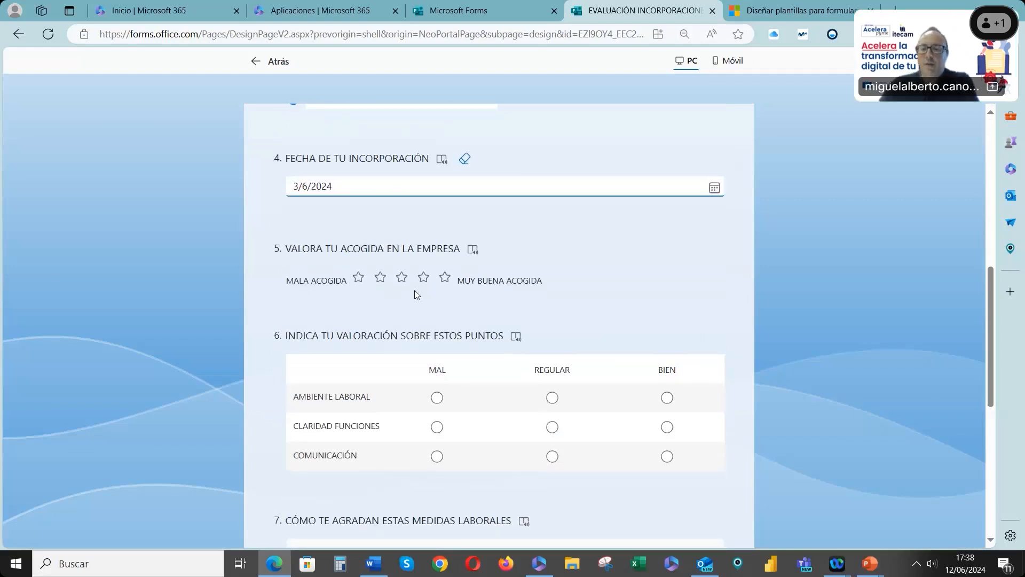
click(424, 280)
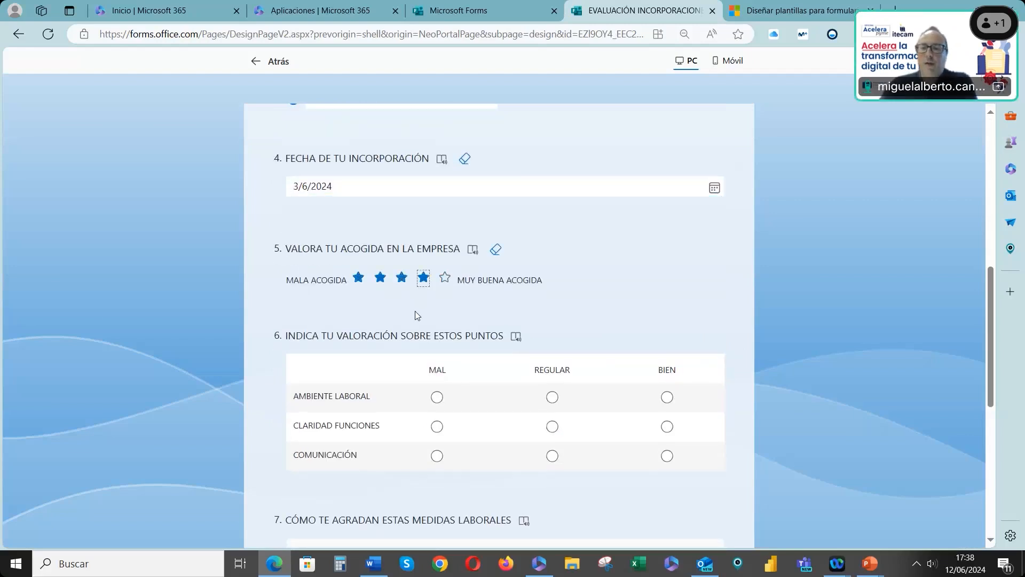
Rate AMBIENTE LABORAL as BIEN, CLARIDAD FUNCIONES as REGULAR, COMUNICACIÓN as MAL, and move CAÑAS AFTERWORK to the top of the ranking
scroll(418, 320, down, 2)
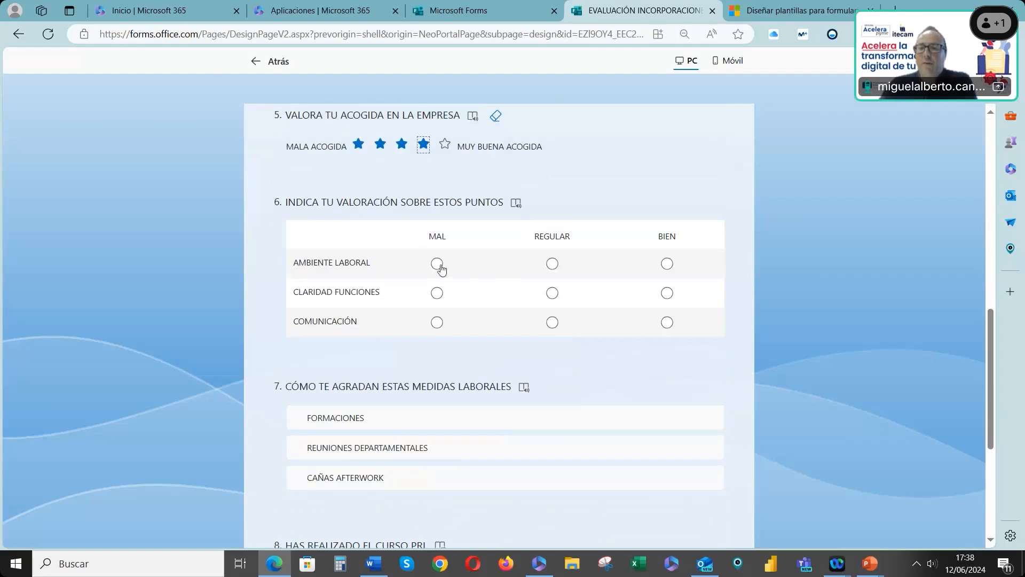
click(666, 264)
click(552, 293)
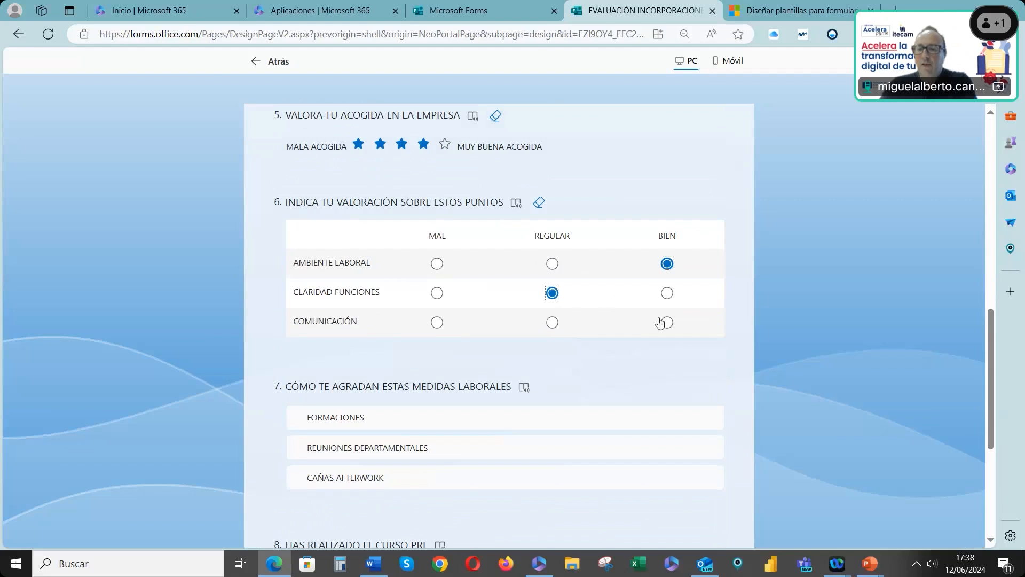
click(436, 323)
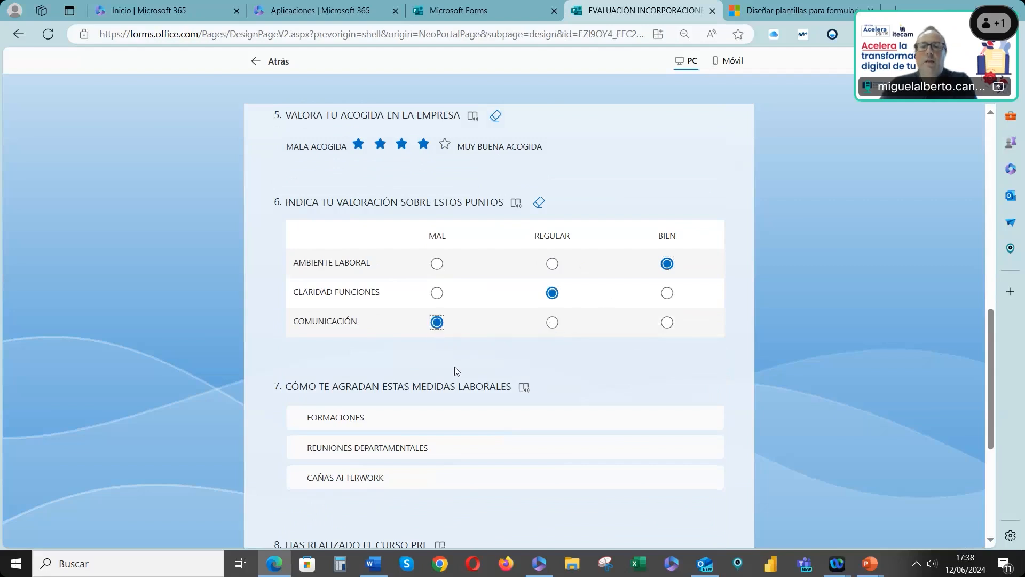
scroll(470, 360, down, 2)
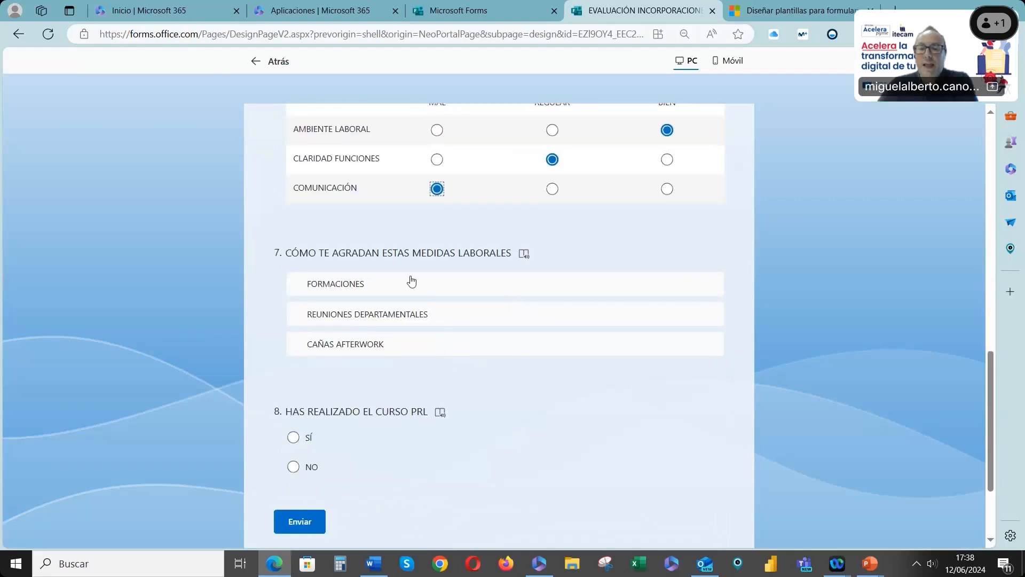
mouse_move(416, 318)
mouse_down()
mouse_move(421, 283)
mouse_move(423, 332)
mouse_move(410, 359)
mouse_move(414, 320)
mouse_move(416, 333)
mouse_up()
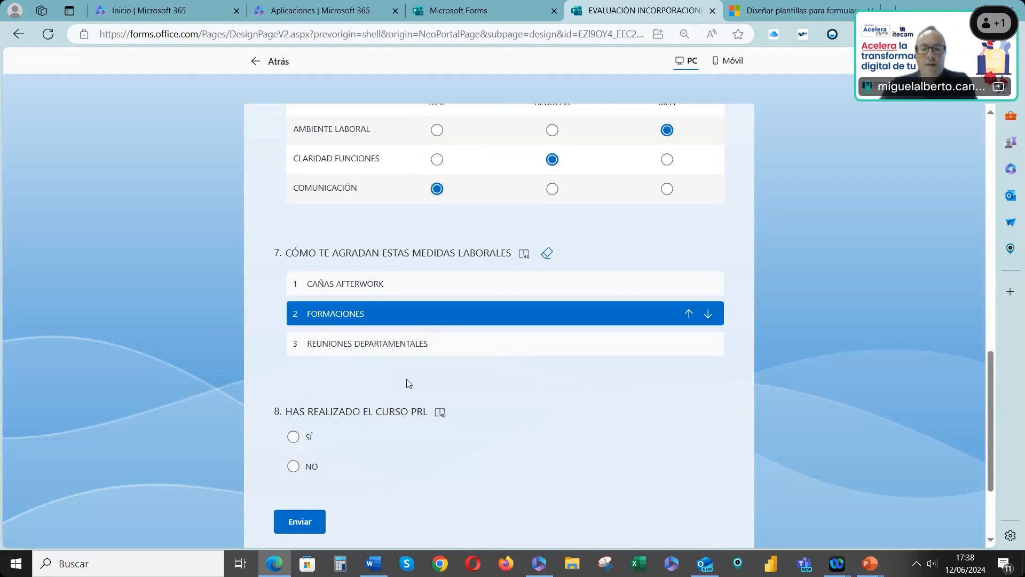
Answer SÍ, NO and then SÍ again on the PRL course question to test its branching
scroll(375, 377, down, 3)
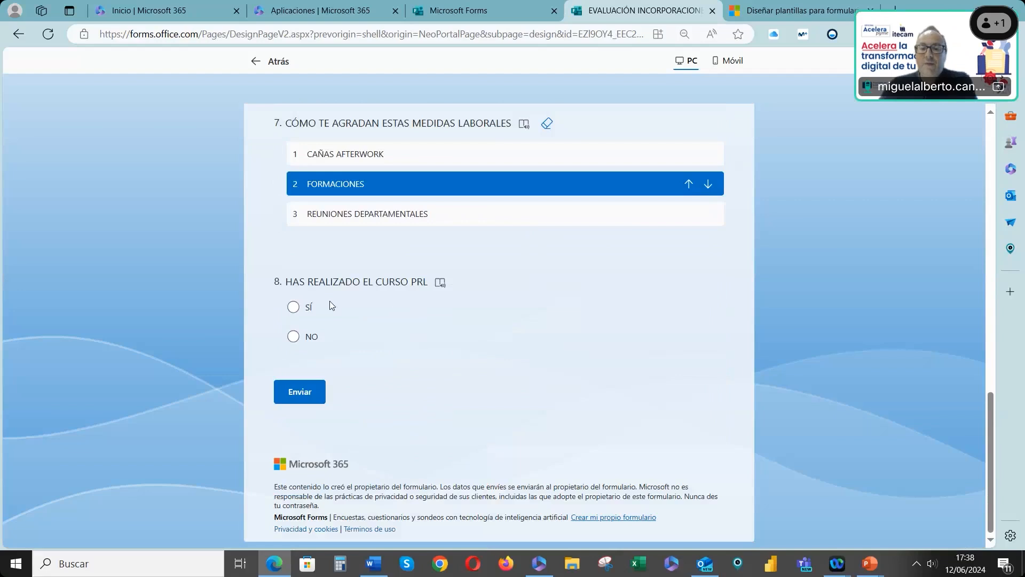
click(294, 308)
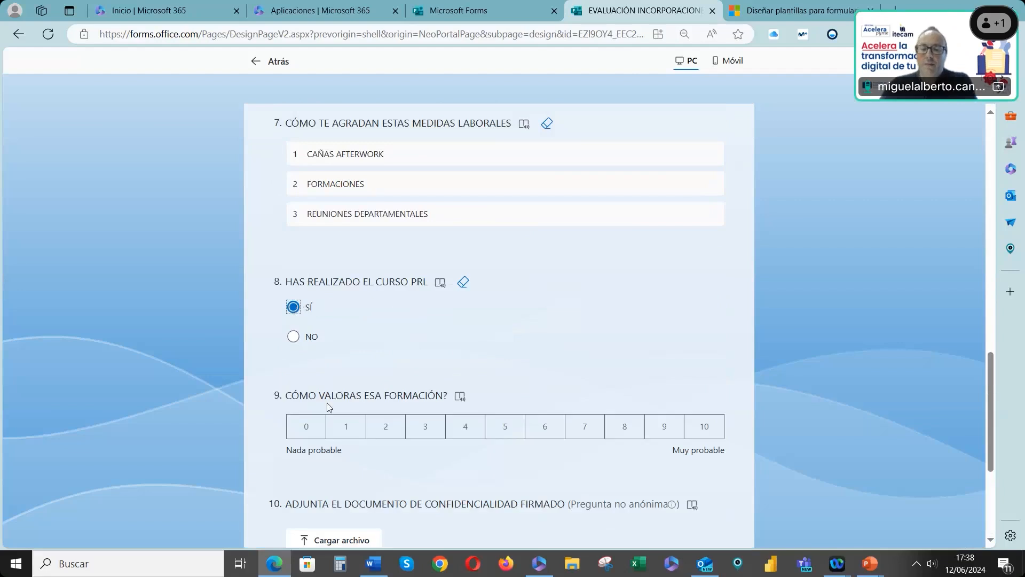
click(293, 336)
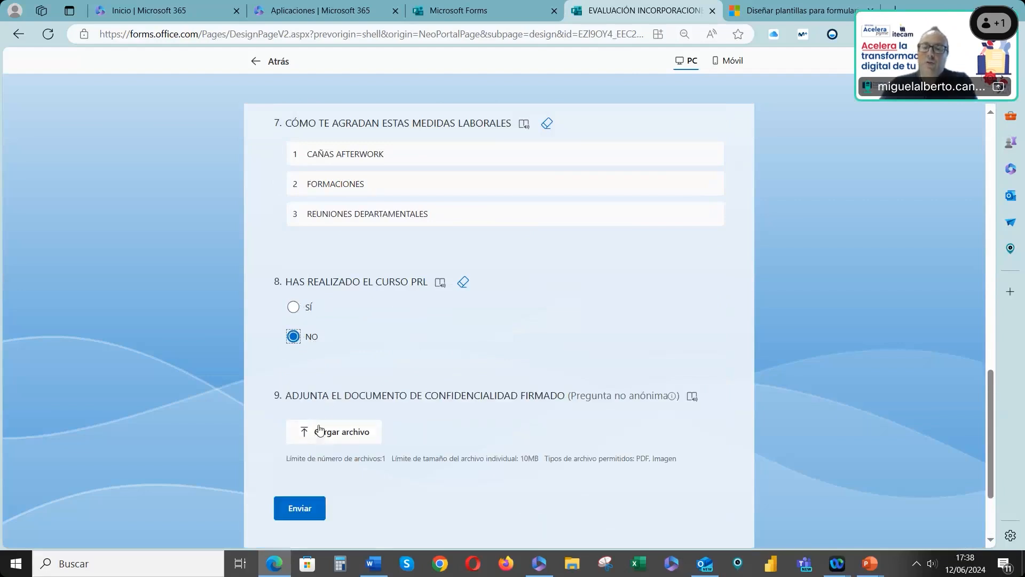
click(294, 307)
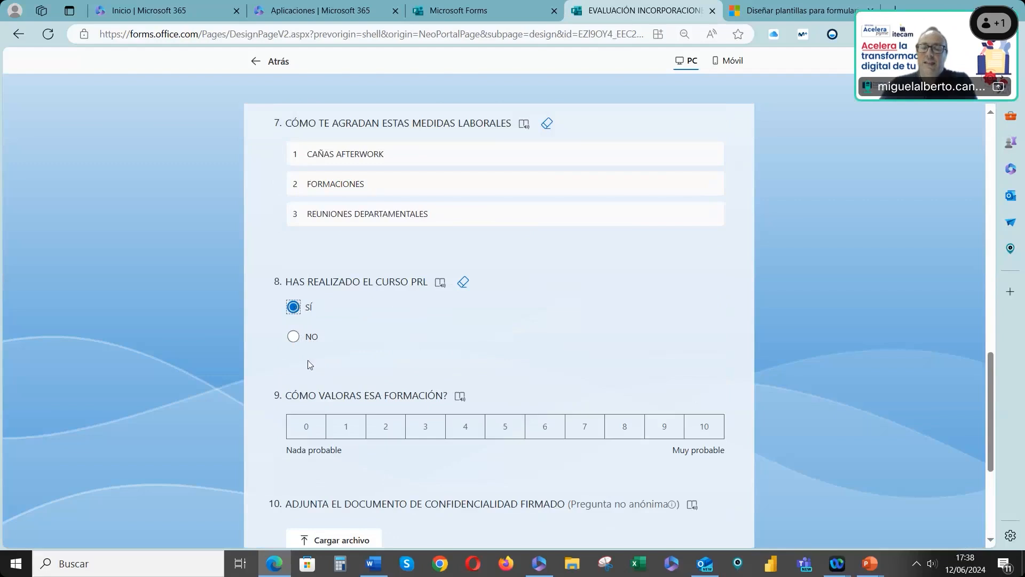
Rate the training 9 and attach Datos de Expediente.pdf as the signed confidentiality document
click(663, 434)
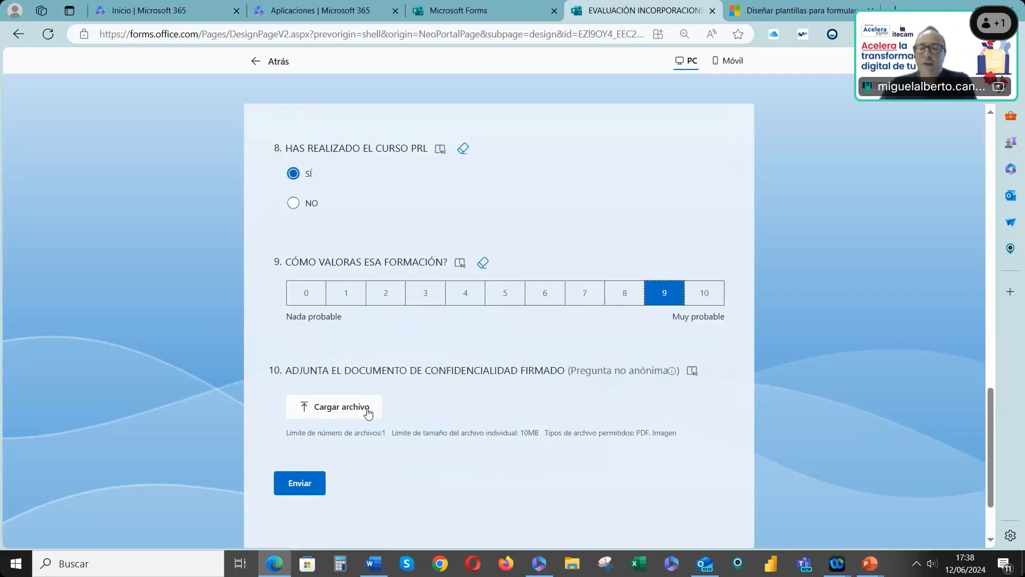
click(374, 408)
double_click(254, 167)
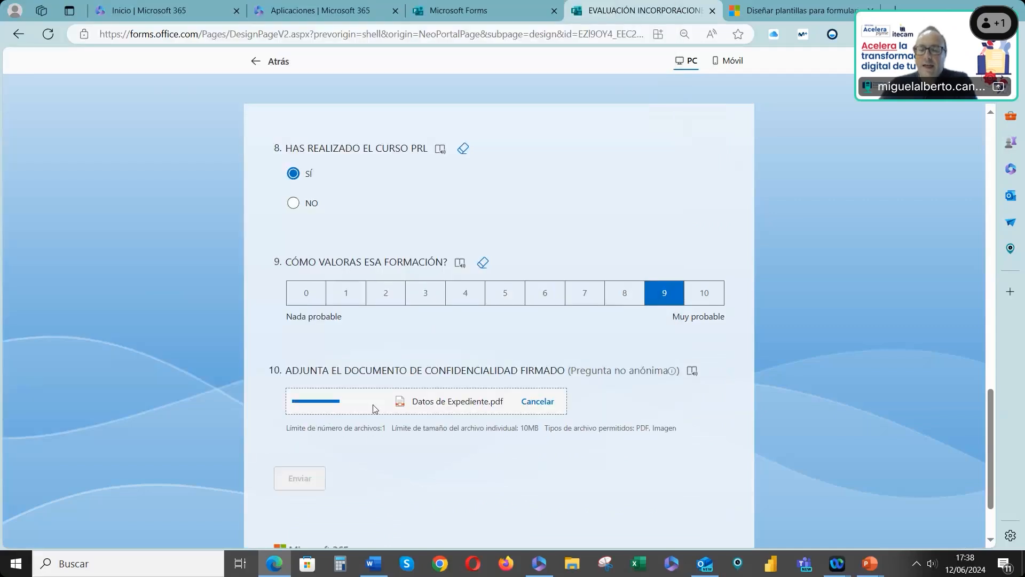
Submit the test response and go back to the form editor
click(310, 479)
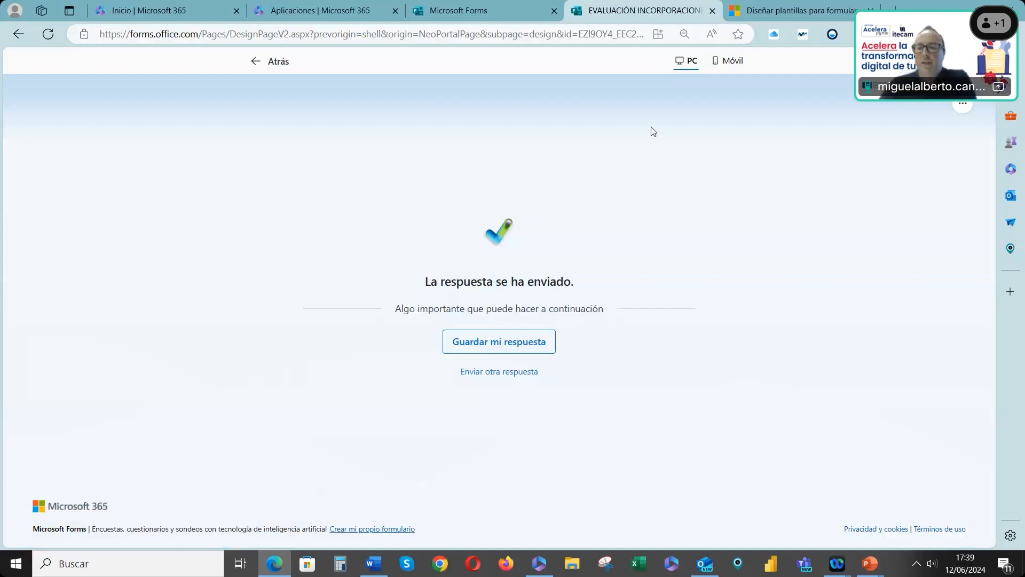
click(279, 65)
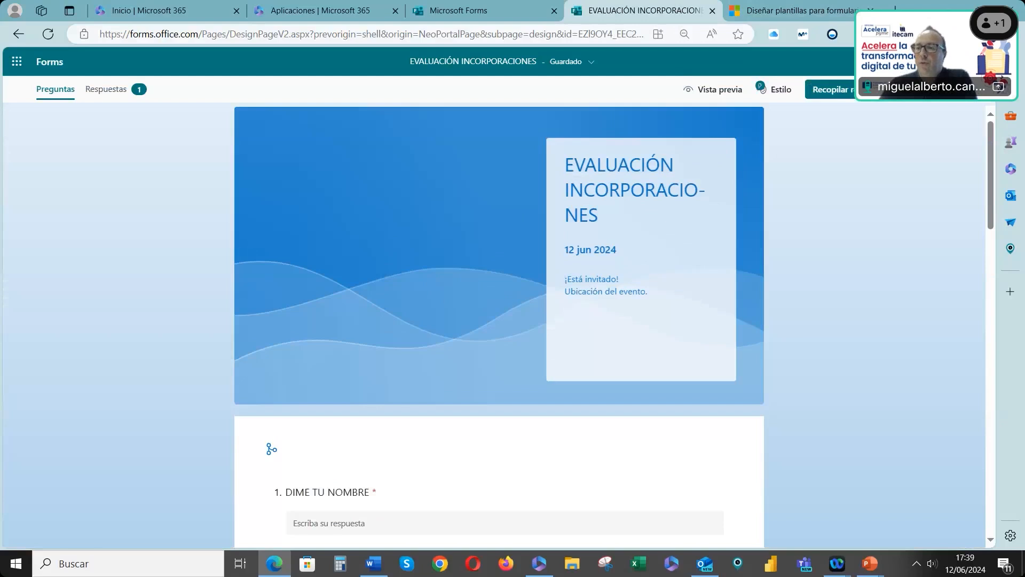
Apply the dark blue wave style theme with a large bold title to the form
click(780, 101)
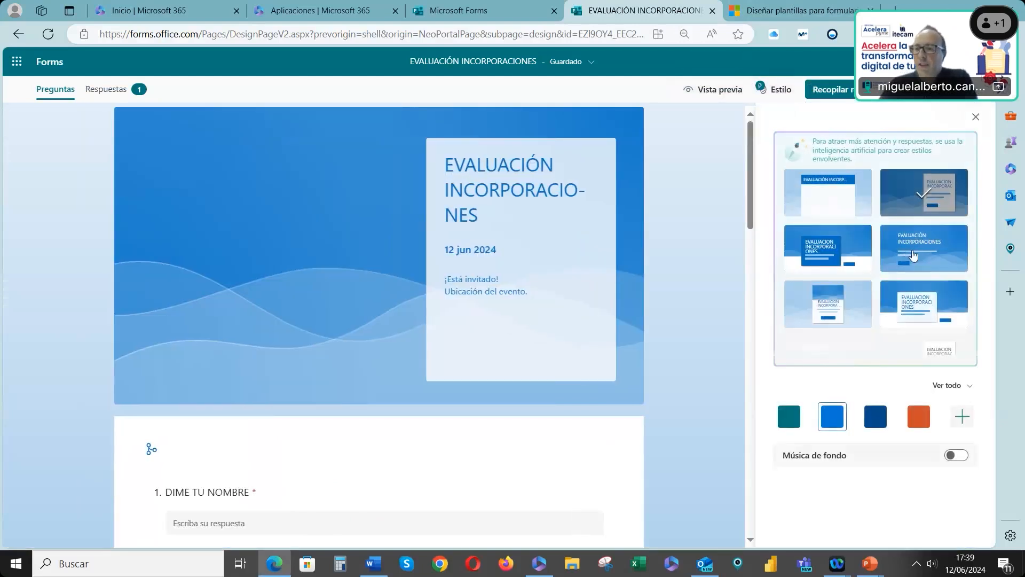
click(913, 257)
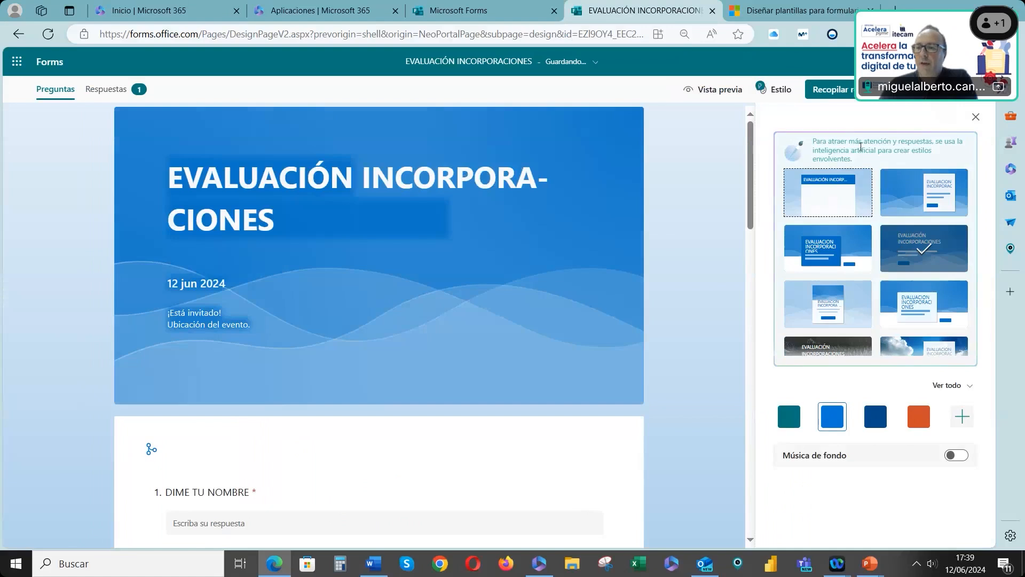
Preview the form in the PC and mobile layouts, then view the responses summary
click(733, 90)
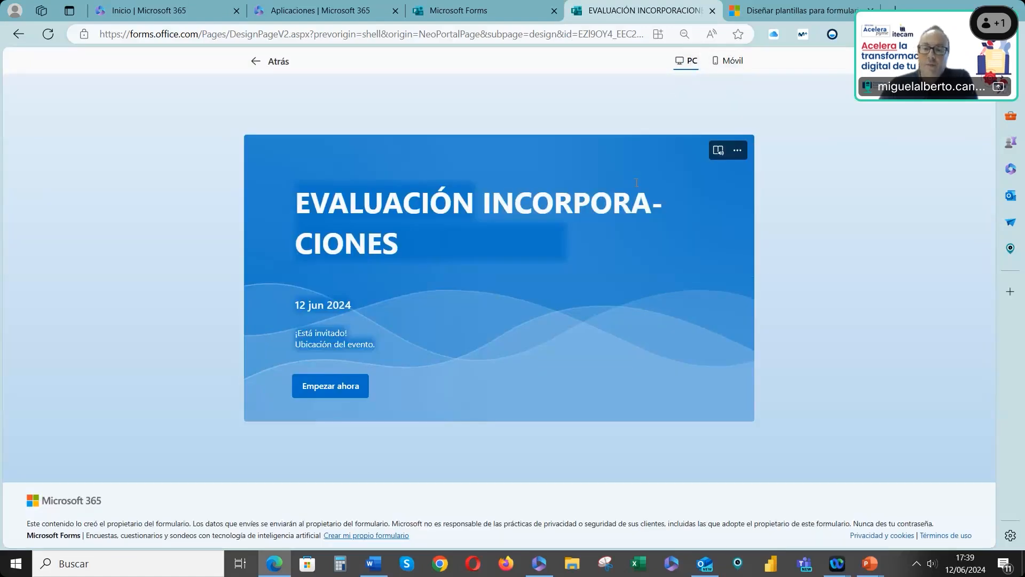
click(732, 60)
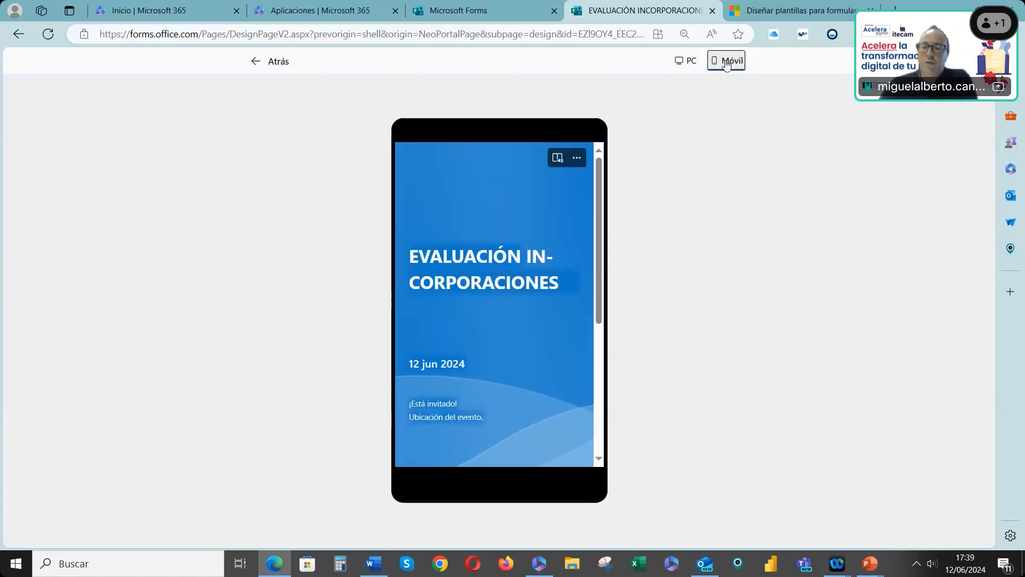
scroll(538, 342, down, 5)
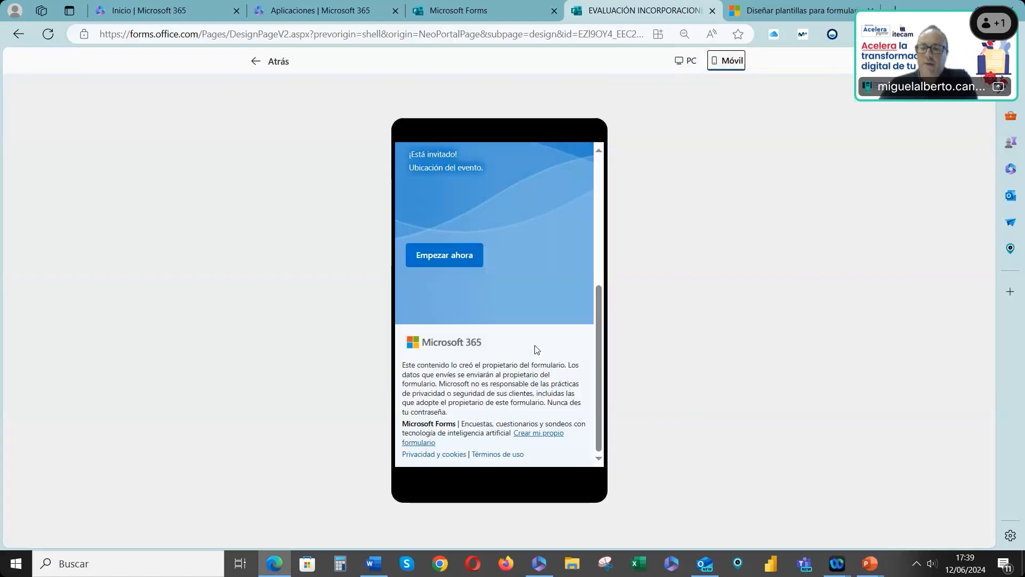
scroll(534, 299, up, 2)
click(283, 67)
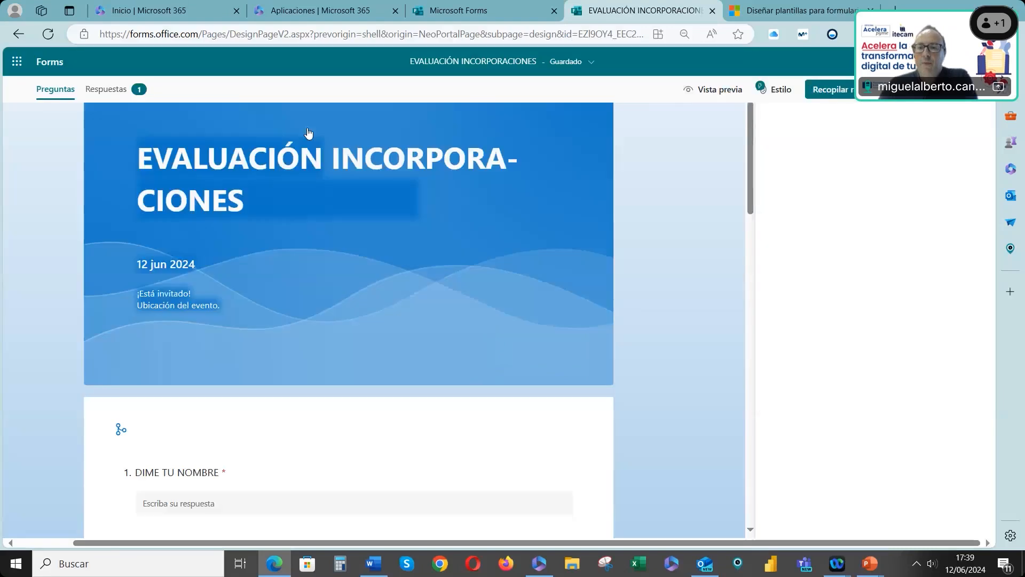
click(100, 91)
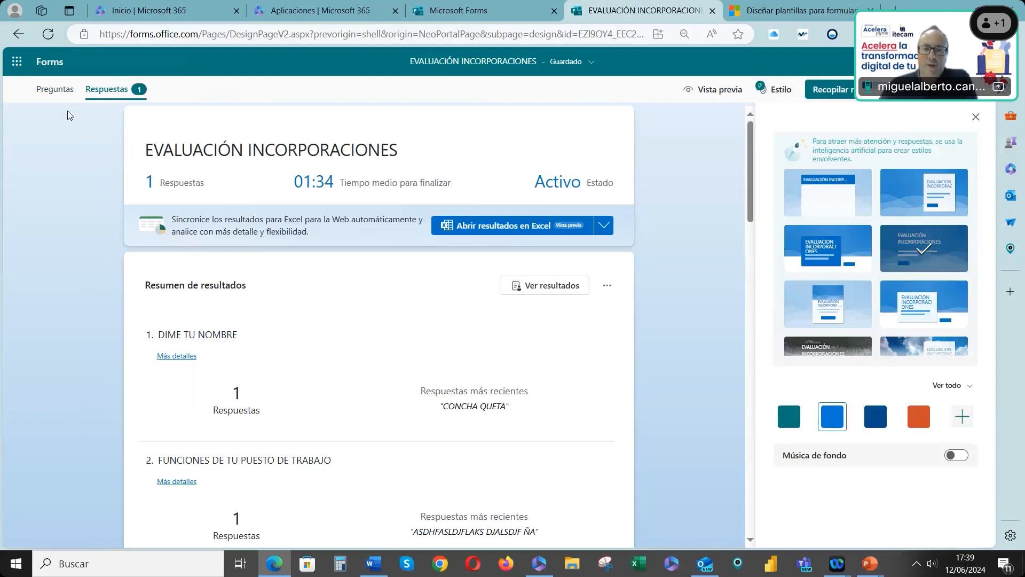
Return to the Forms home and open the Cuestionario de evaluación del Prevención de Riesgos Laborales form
click(59, 66)
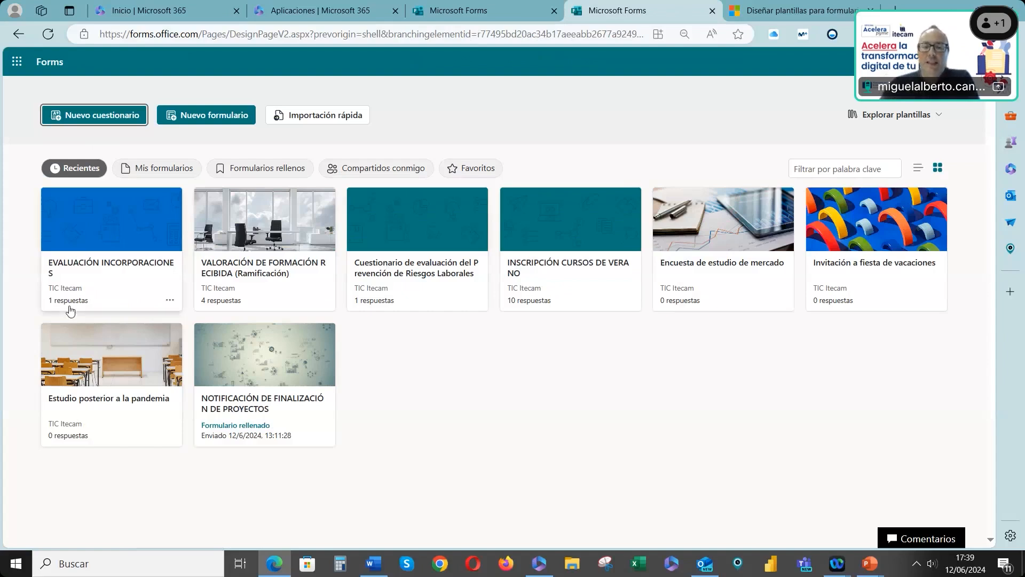
click(147, 169)
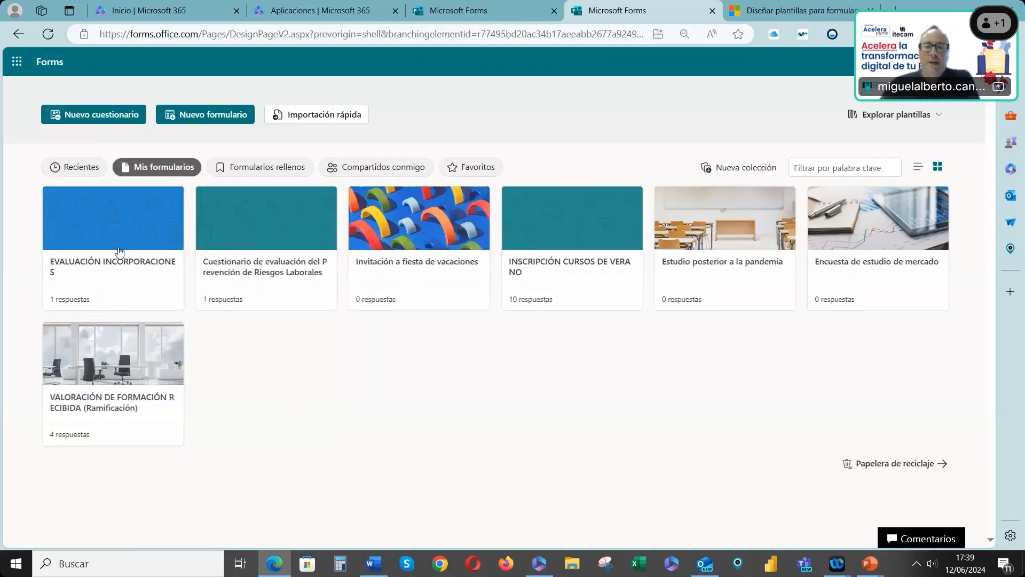
click(91, 169)
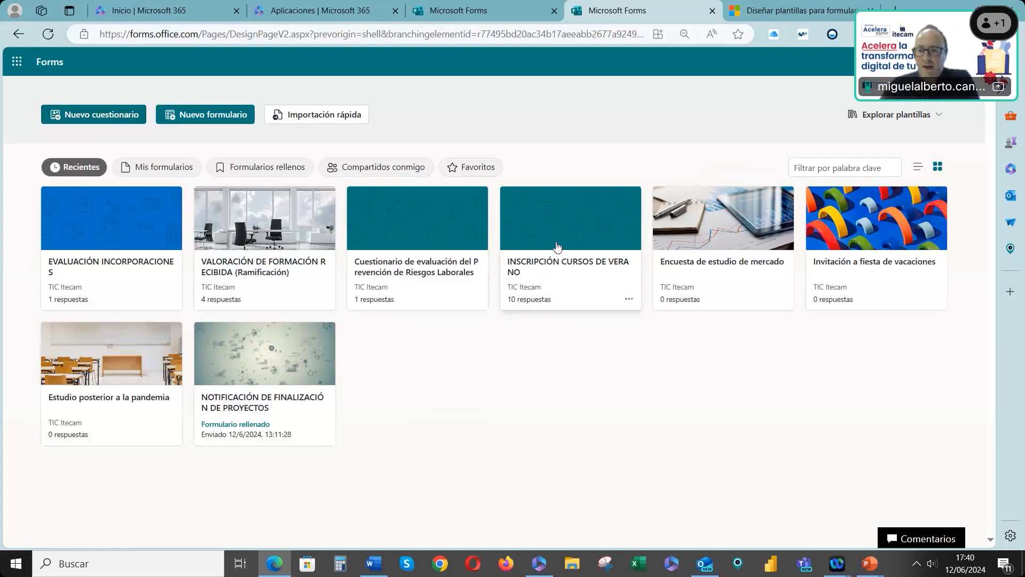
click(442, 270)
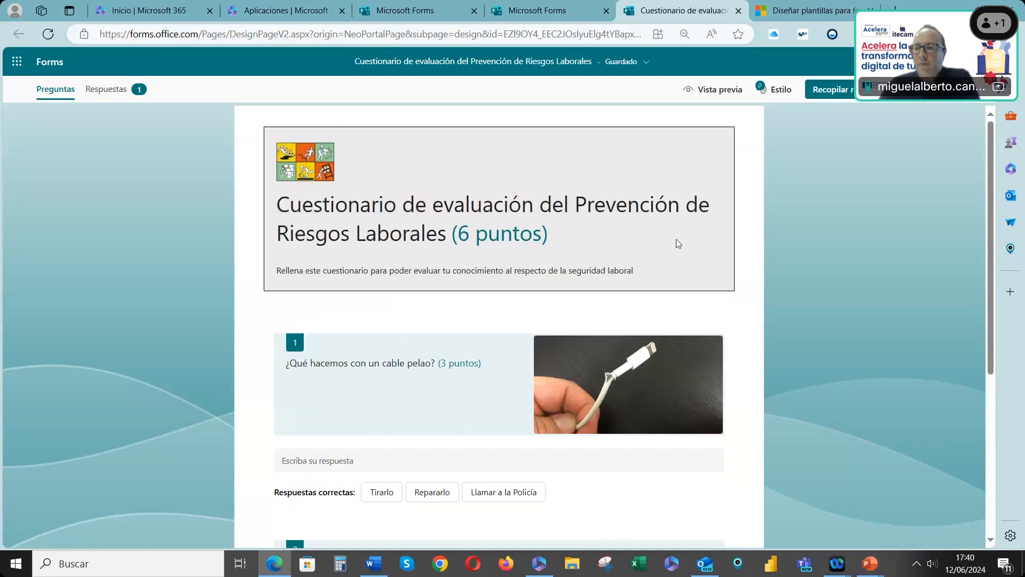
Delete the picture from the quiz's header
click(681, 219)
click(680, 183)
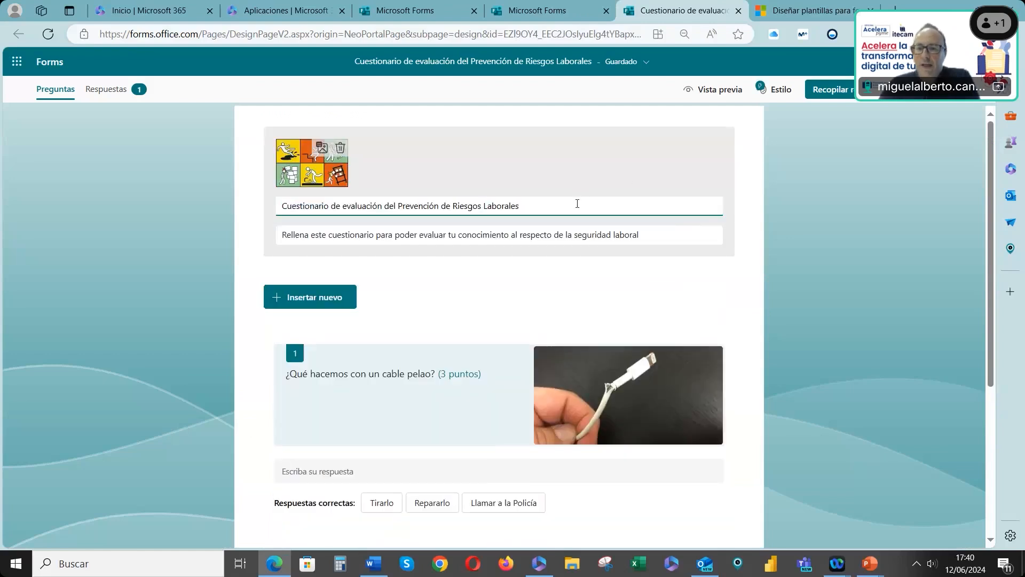
click(340, 148)
click(378, 176)
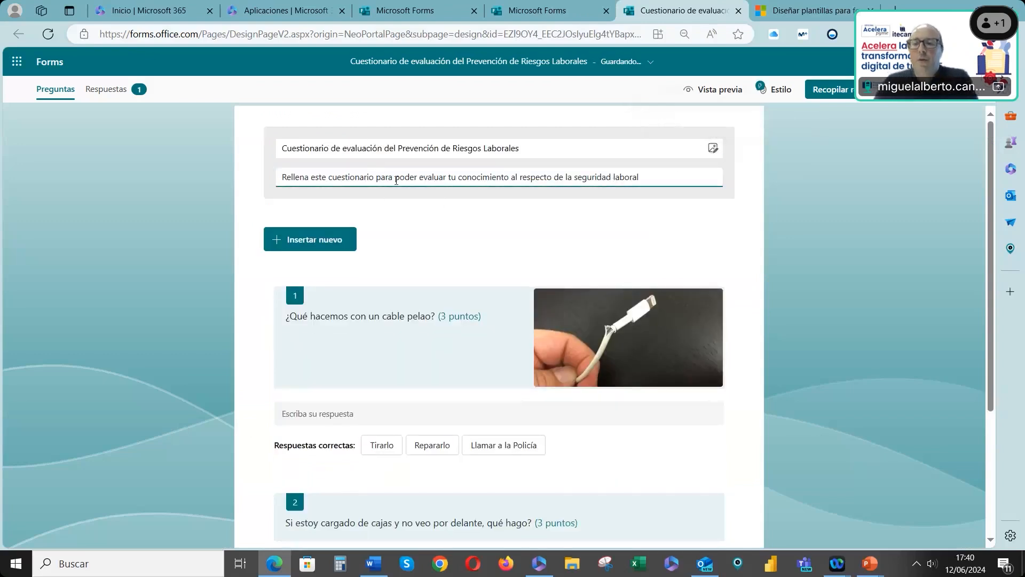
click(709, 155)
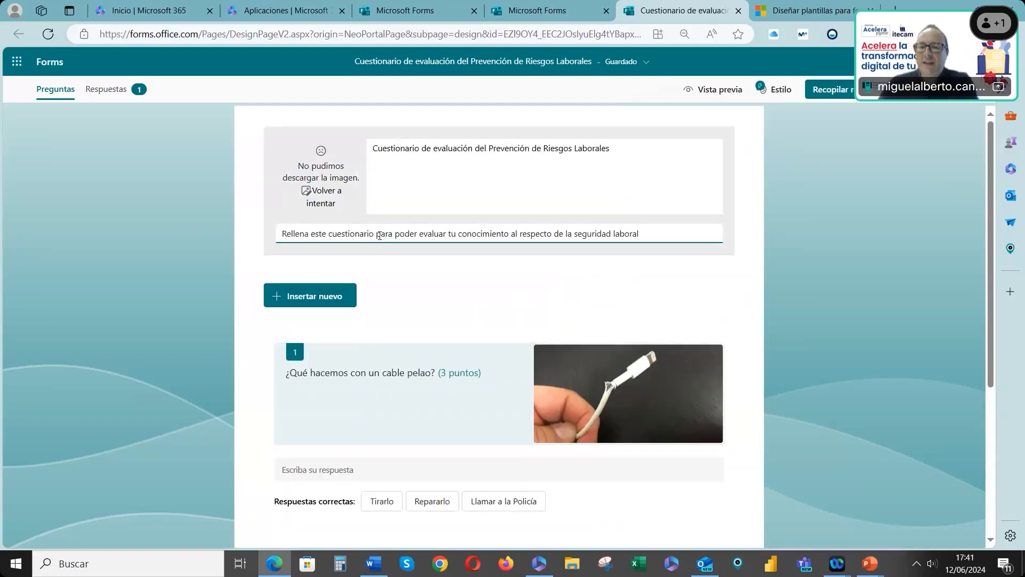
triple_click(379, 235)
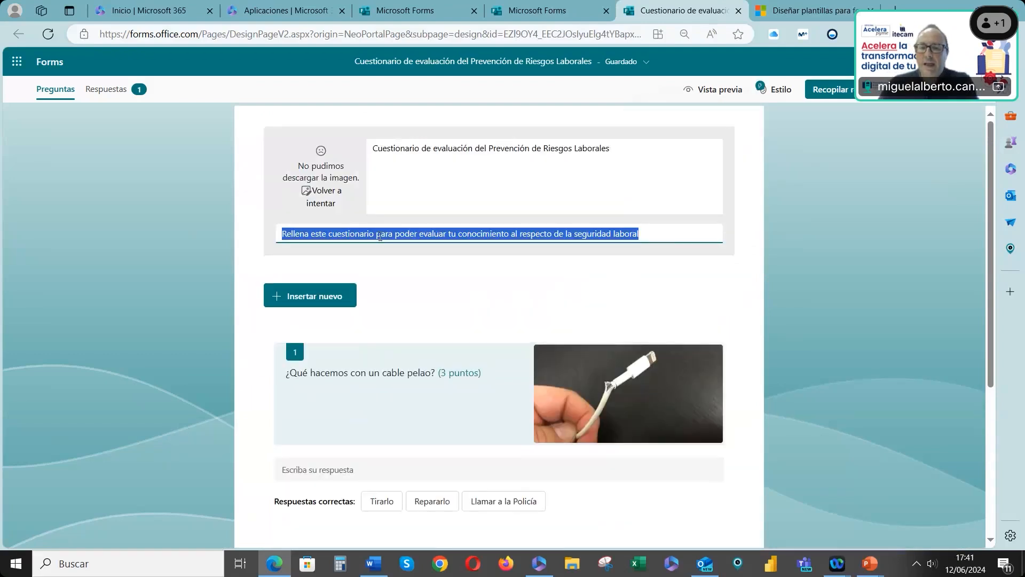
scroll(380, 238, down, 1)
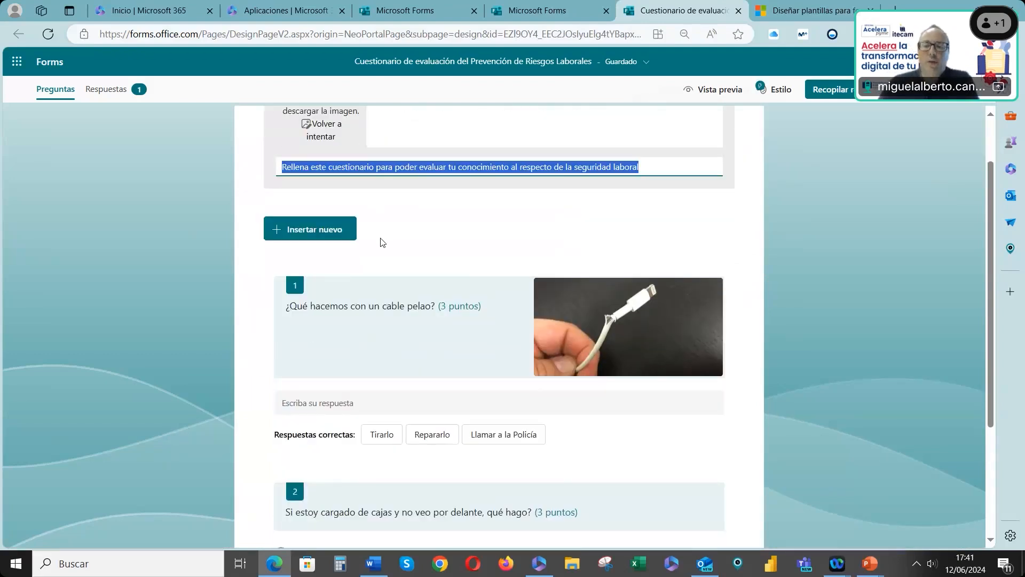
scroll(387, 249, down, 1)
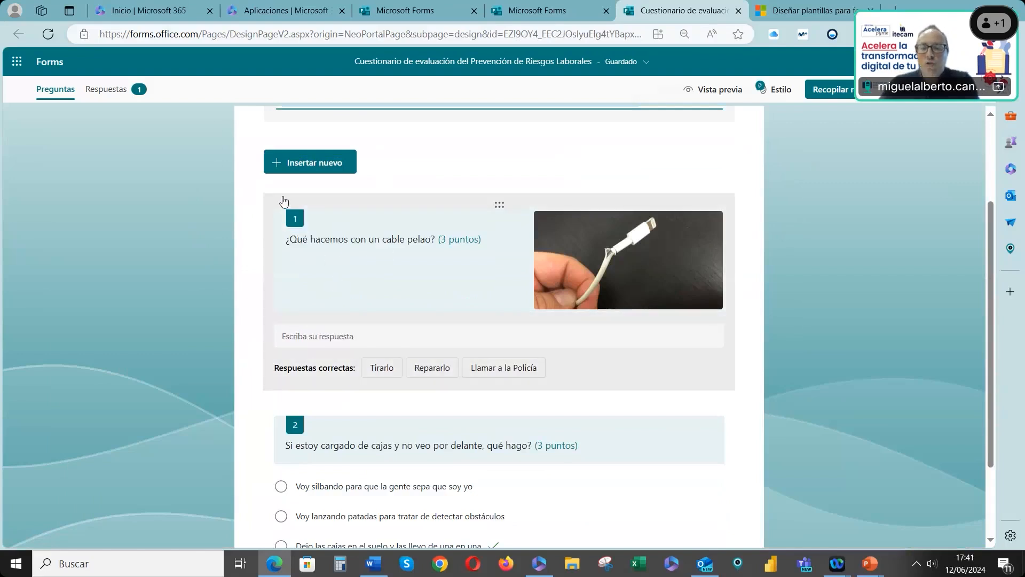
Insert a new choice question at the top reading "QUÉ TENGO QUE HACER SI TENGO UNA HERIDA POR UNA CONTUSIÓN?"
click(295, 164)
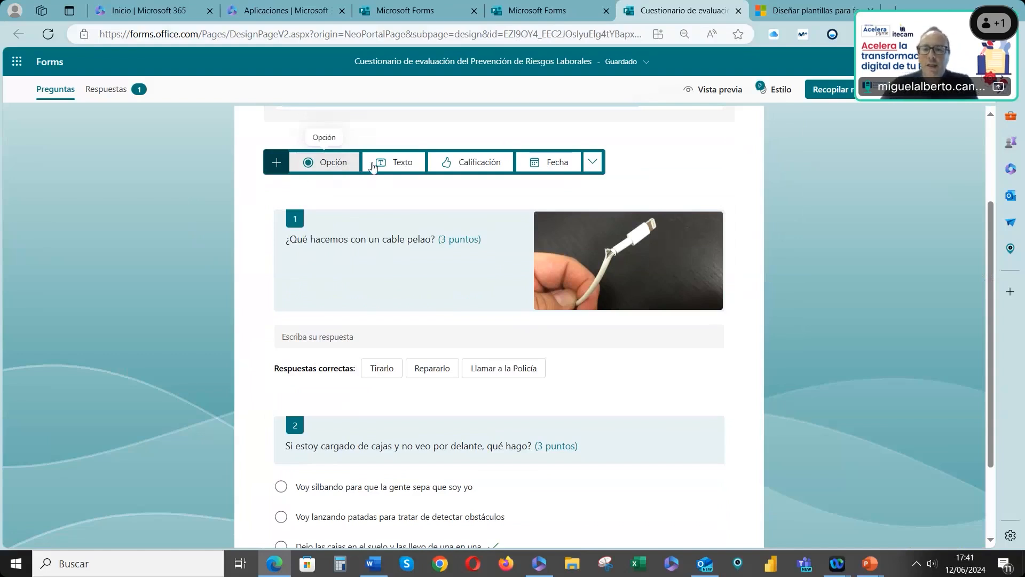
click(347, 166)
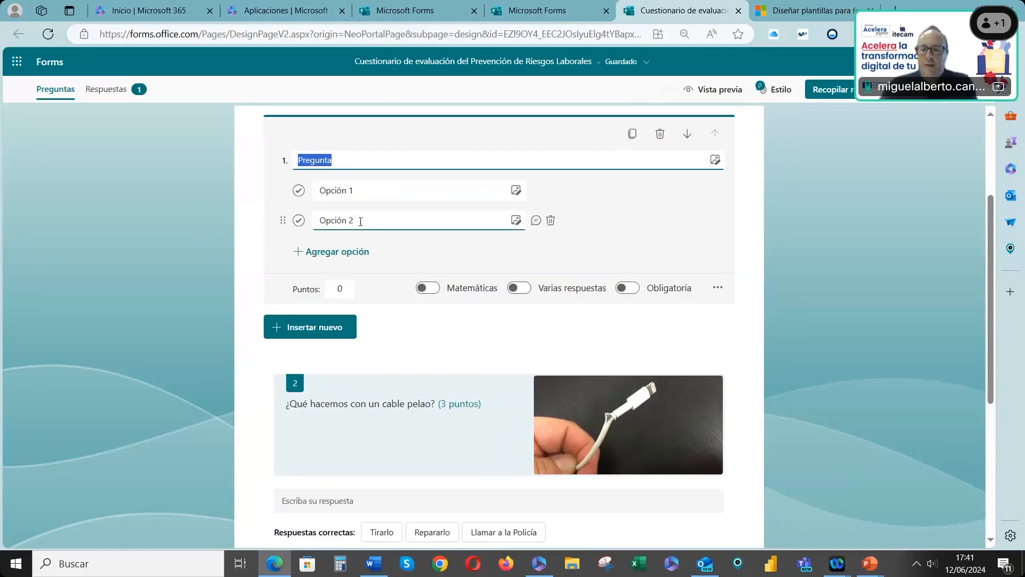
text(QUÉ TENGO )
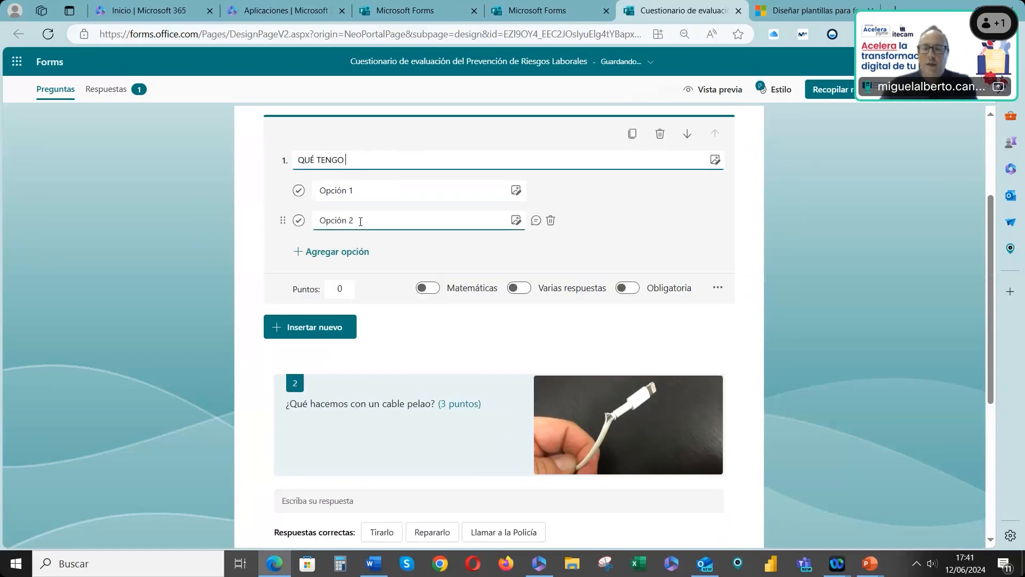
text(QUE HACER SI)
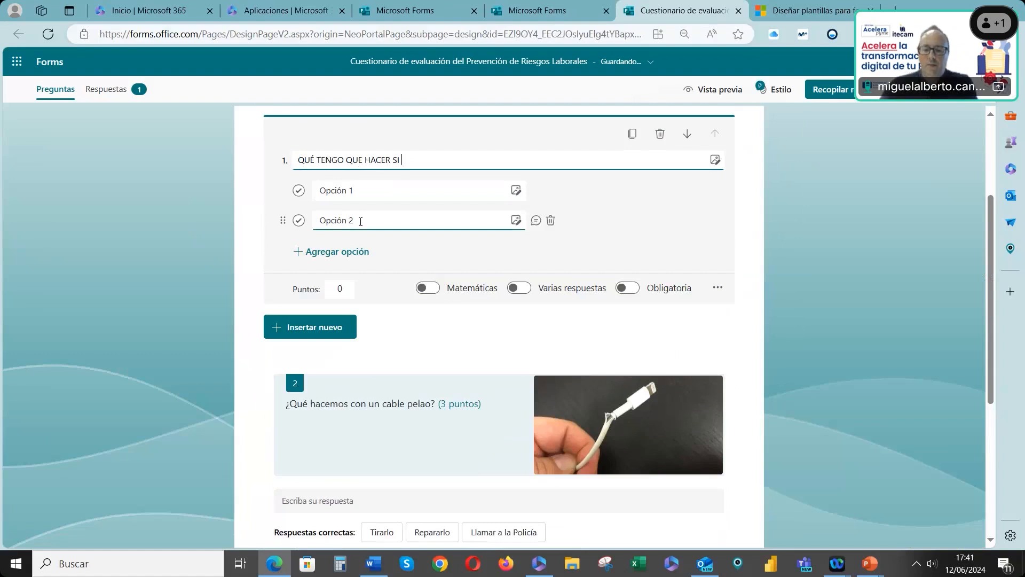
text( TENGO UNA HERIDA POR UNA CONTUSIÓN?)
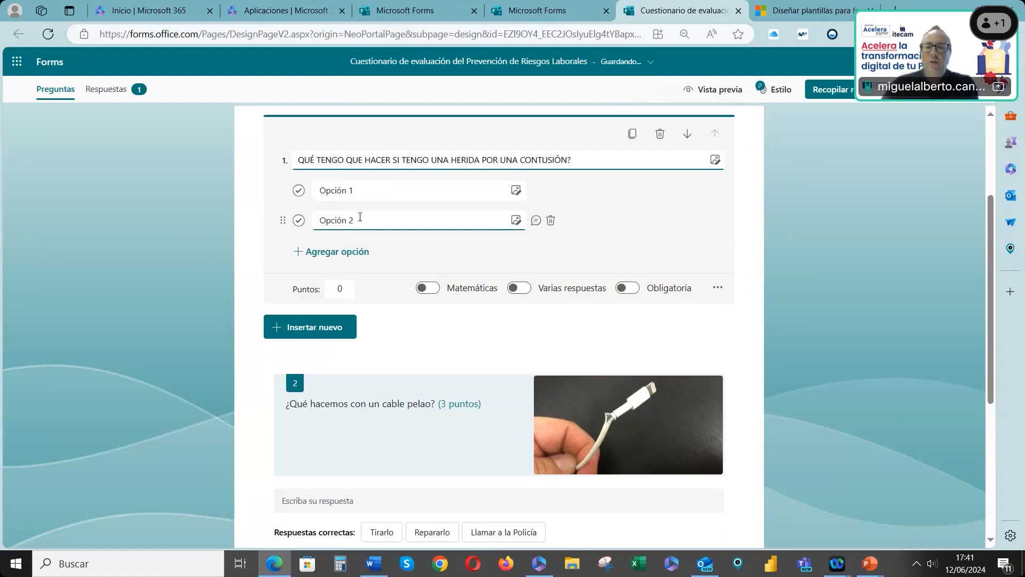
Fill in the options LLAMAR A UN MÉDICO, GRITAR FUERTE and a third option LLORAR EN UN RINCÓN
click(358, 192)
text(LLAMAR A UN MÉDICO)
click(368, 213)
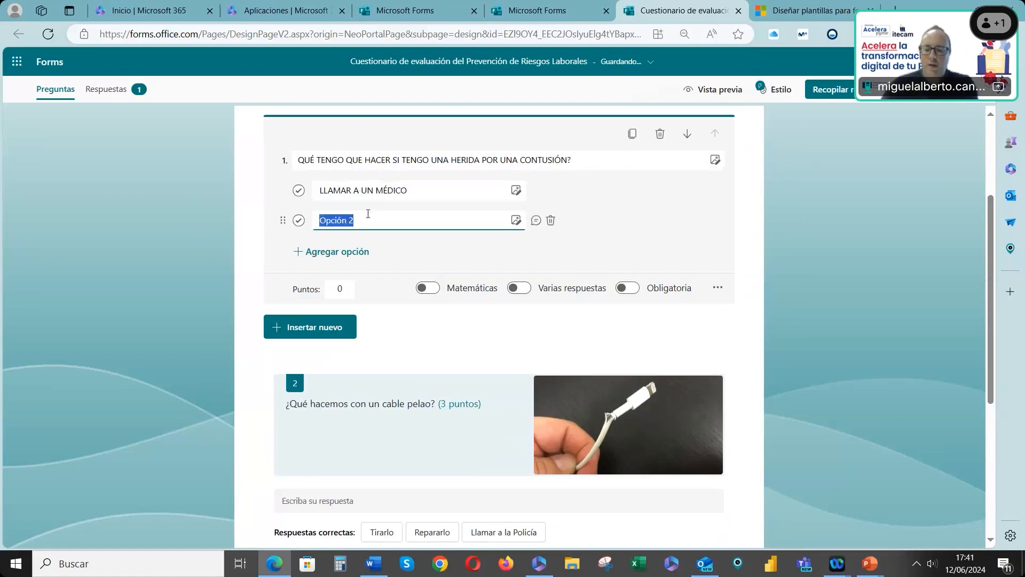
text(GRITAR FUERTE)
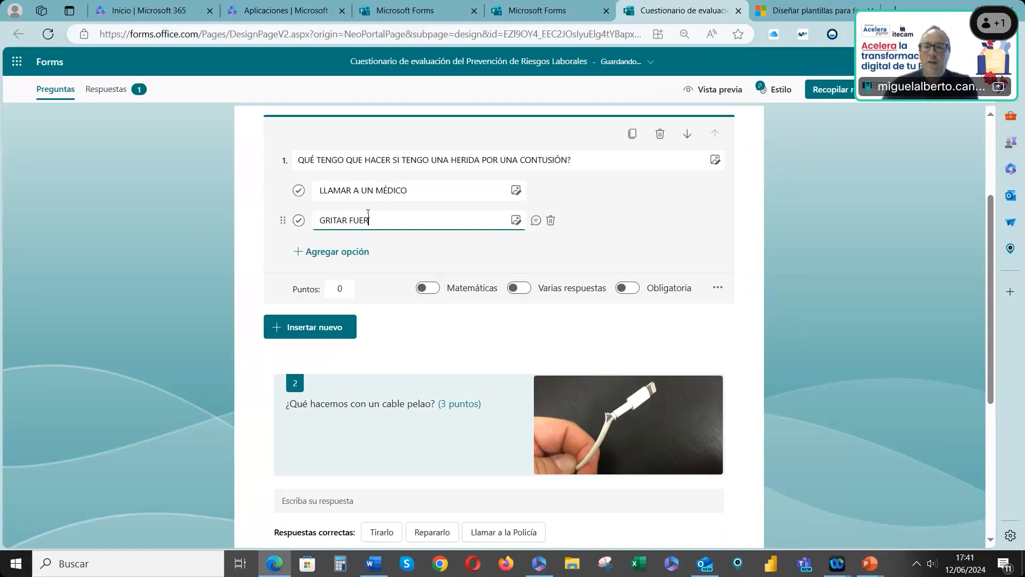
click(351, 252)
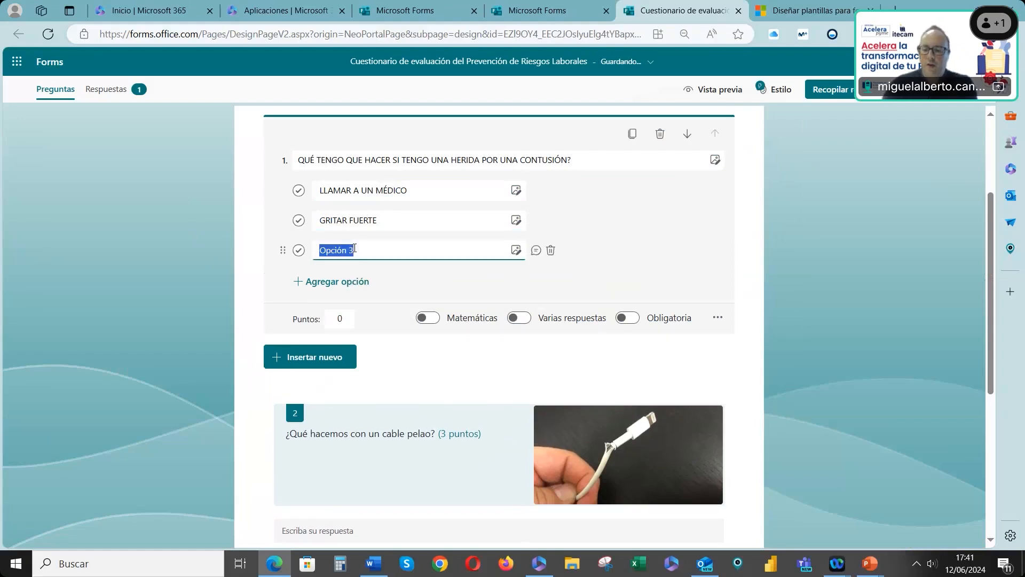
text(LLORAR EN UN RINCÓN)
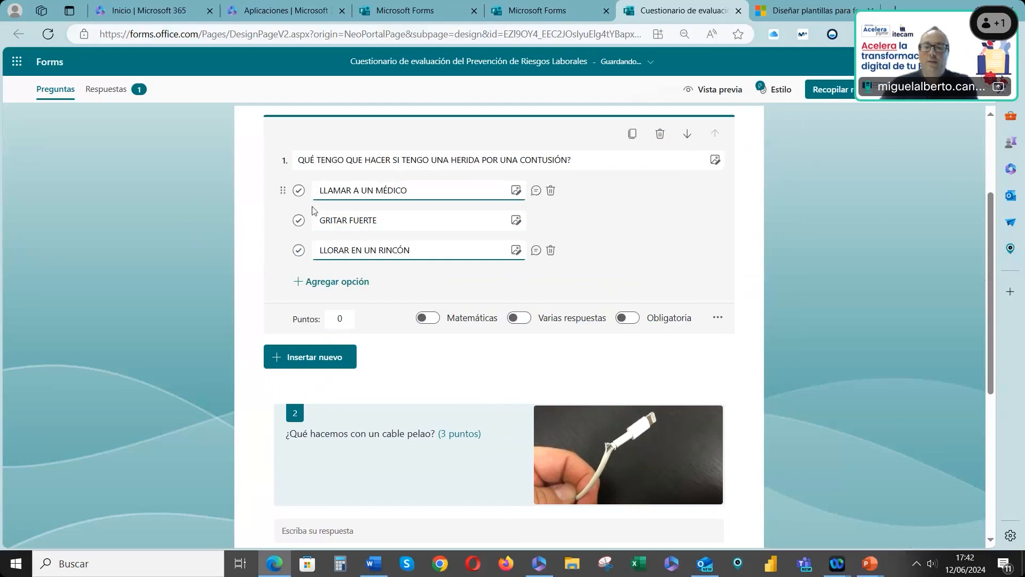
Mark LLAMAR A UN MÉDICO as the correct answer and give the question 3 points
click(298, 220)
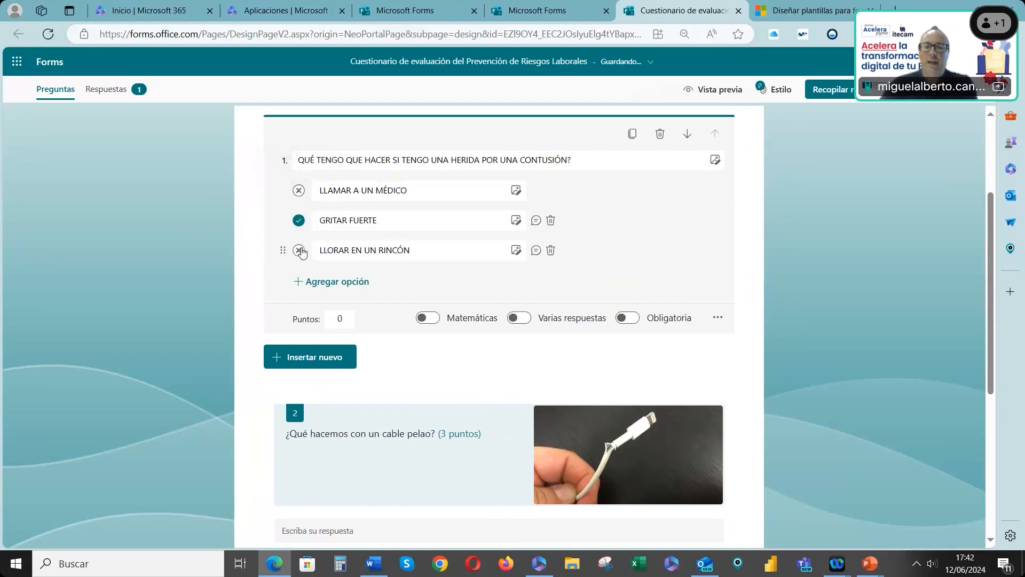
click(300, 194)
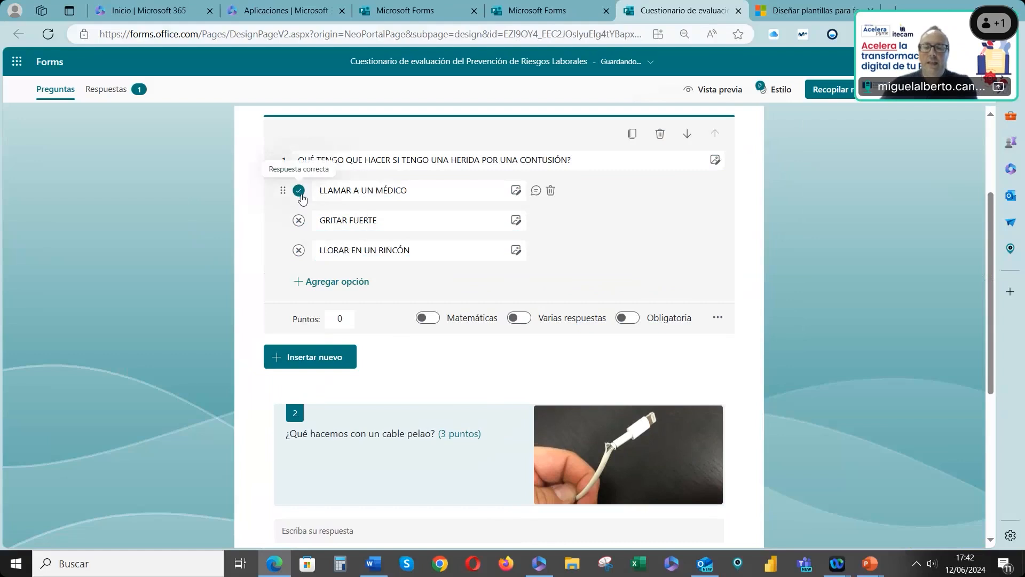
click(339, 316)
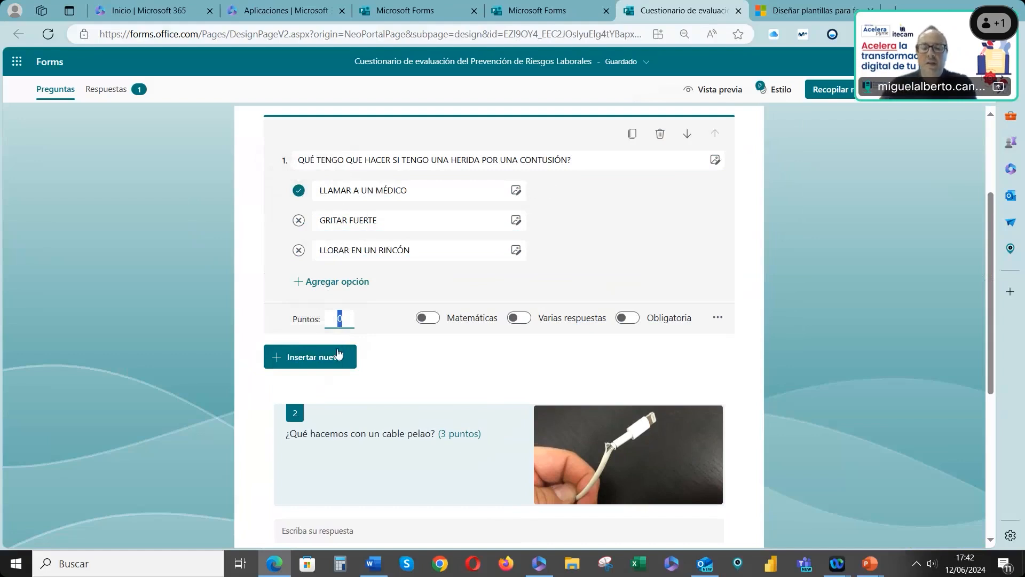
text(3)
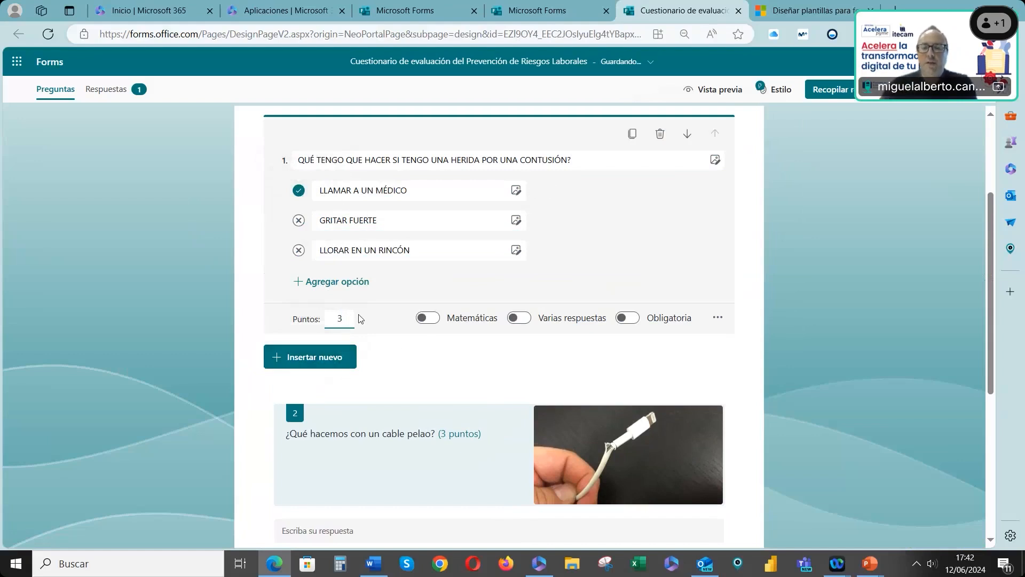
key(BackSpace)
text(4)
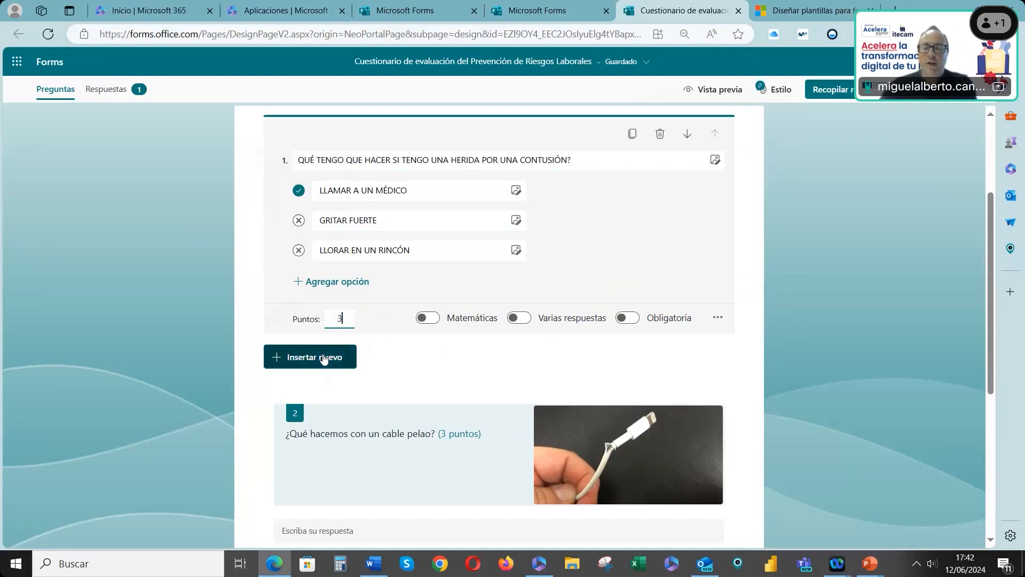
Insert a text question below it reading "CÓMO ACTUARÉ ANTE LA PÉRDIDA DE VISIÓN?"
click(325, 358)
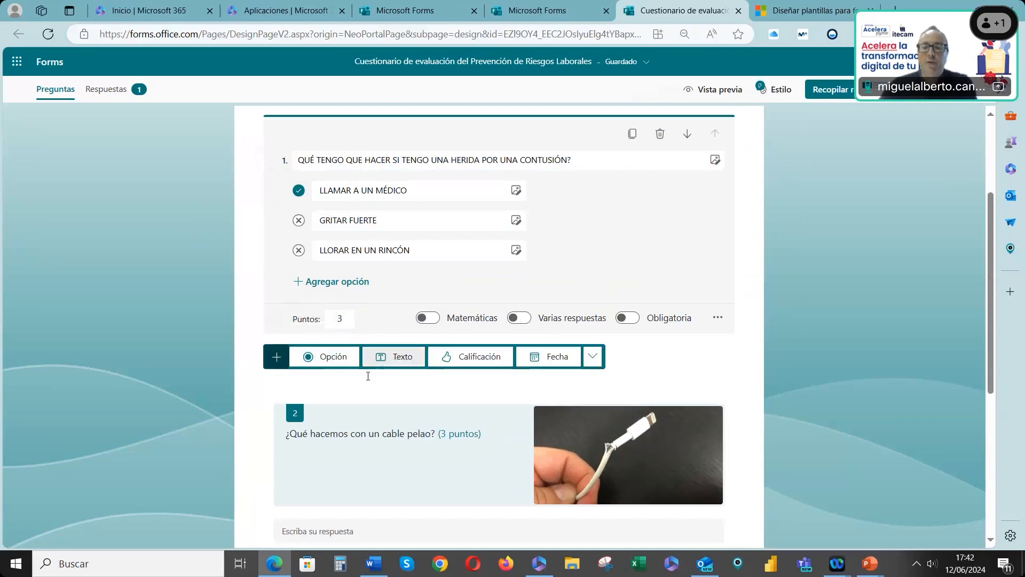
click(393, 357)
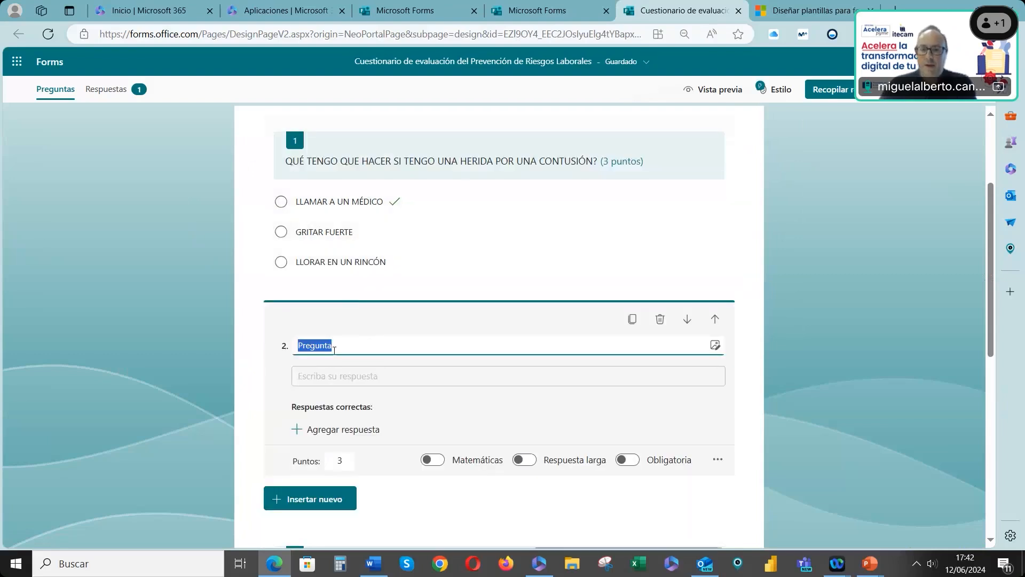
text(CÓMO ACTUARÉ ANTE )
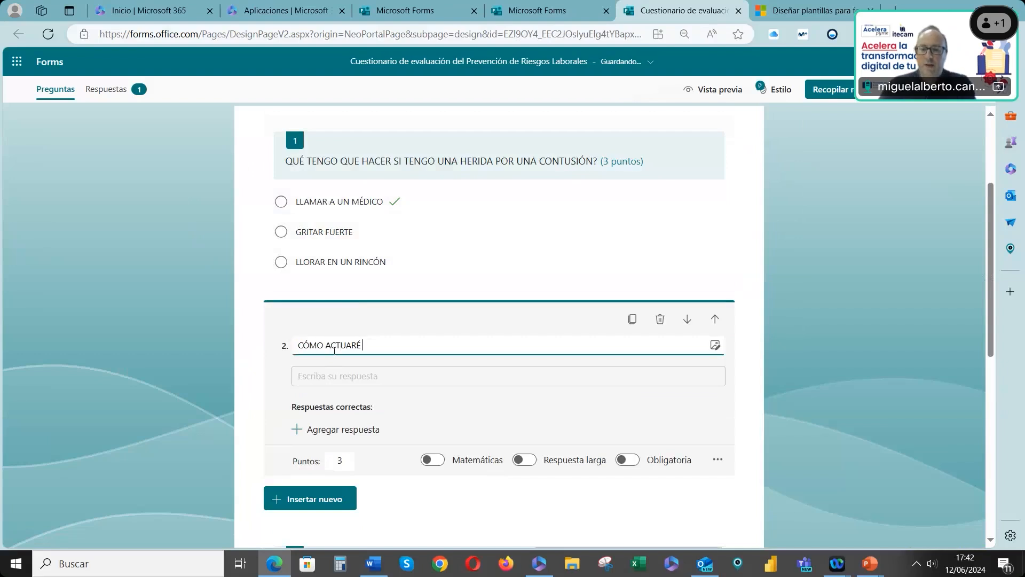
text(LA PÉRDIDA DE VISIÓN)
text(?)
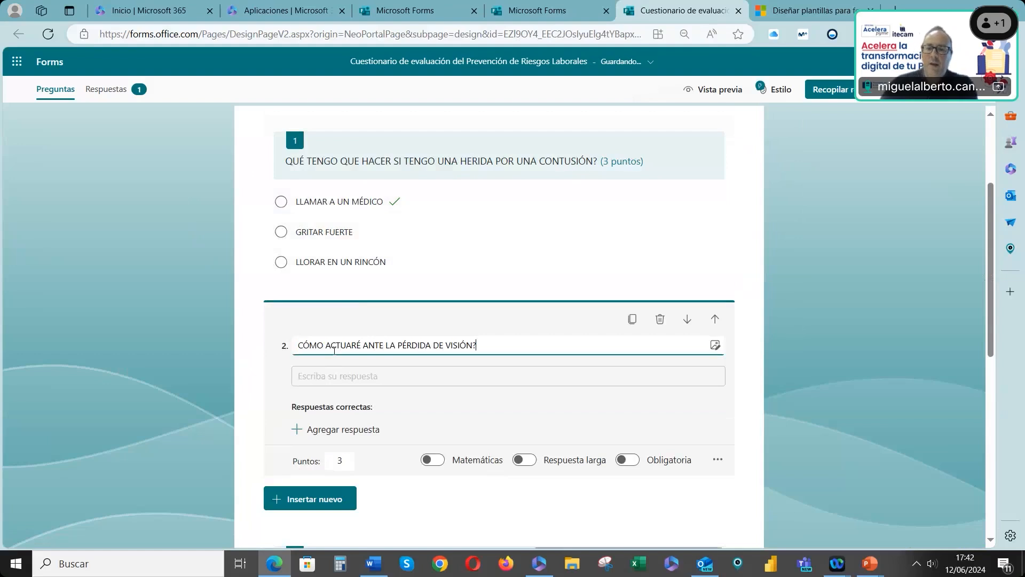
Add PONERME LAS GAFAS and AVISAR A MIS COMPAÑEROS as correct answers to the text question
scroll(337, 373, down, 1)
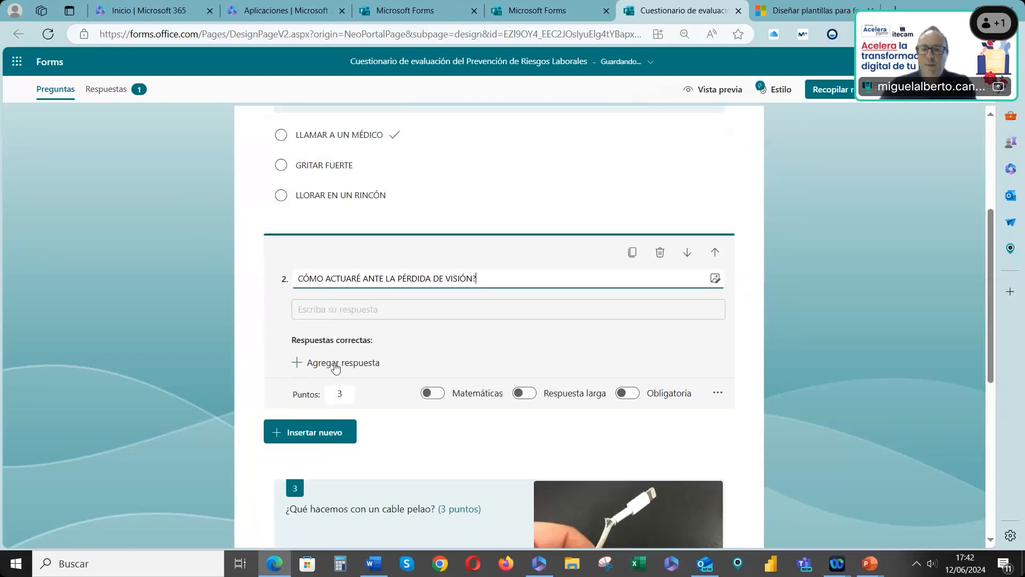
click(335, 366)
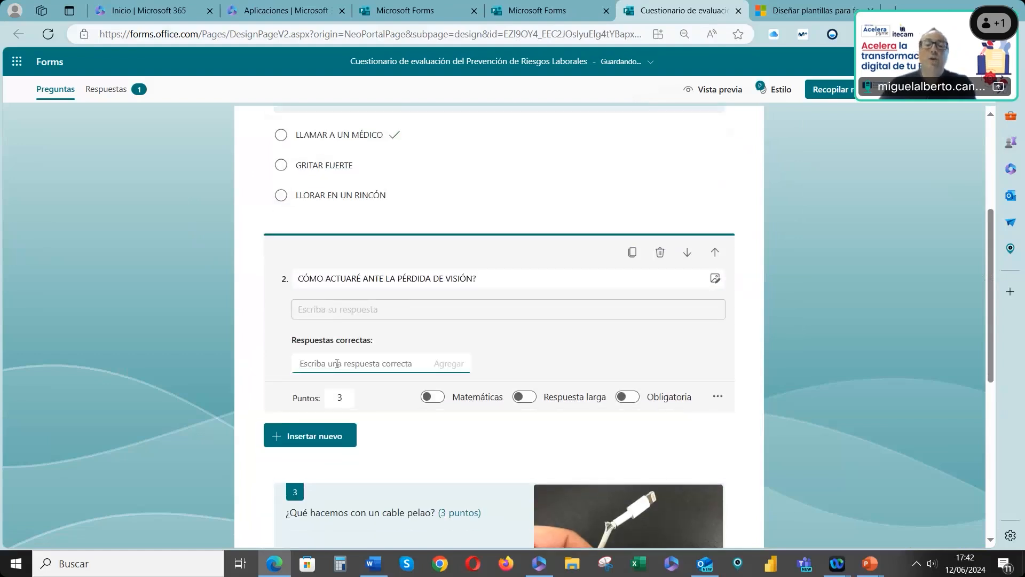
text(PONERME LAS GAFAS)
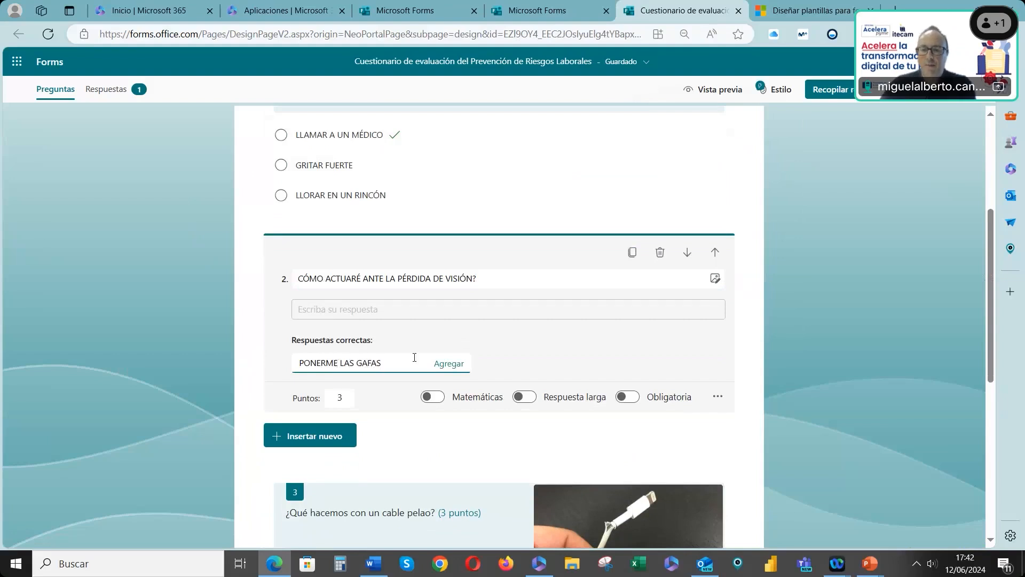
click(444, 363)
text(AVISAR A)
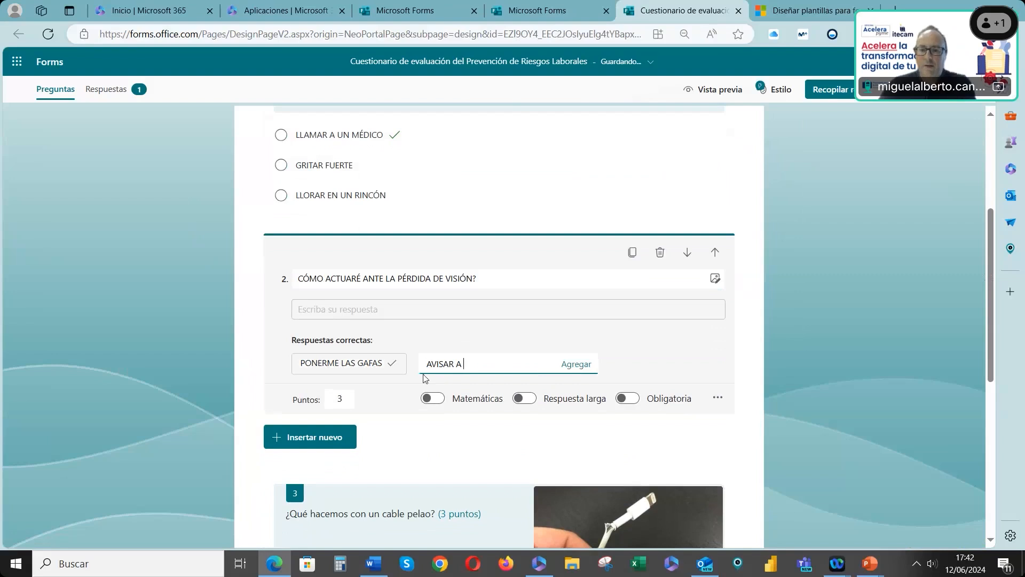
text( MIS COMPAÑEROS)
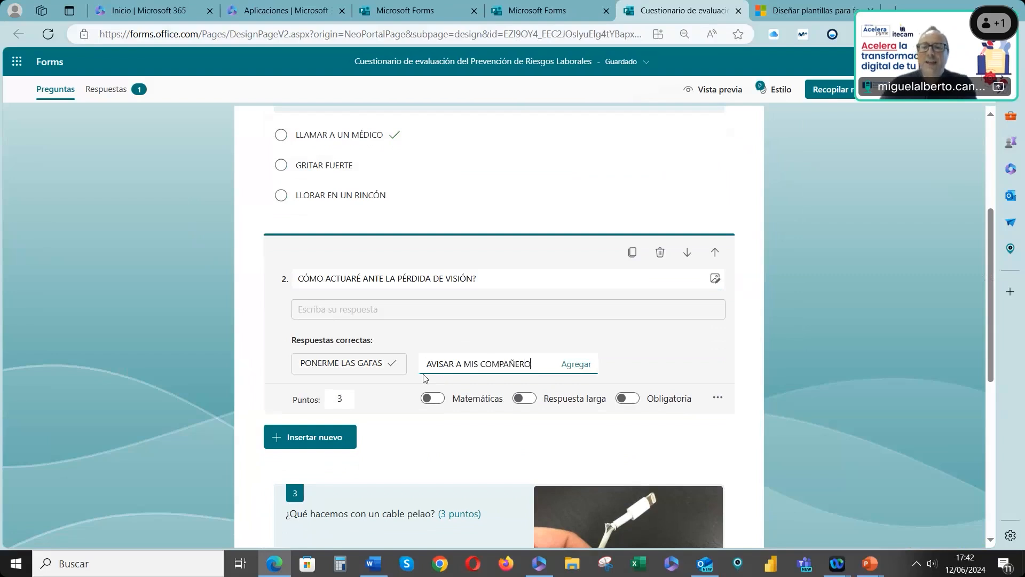
click(577, 364)
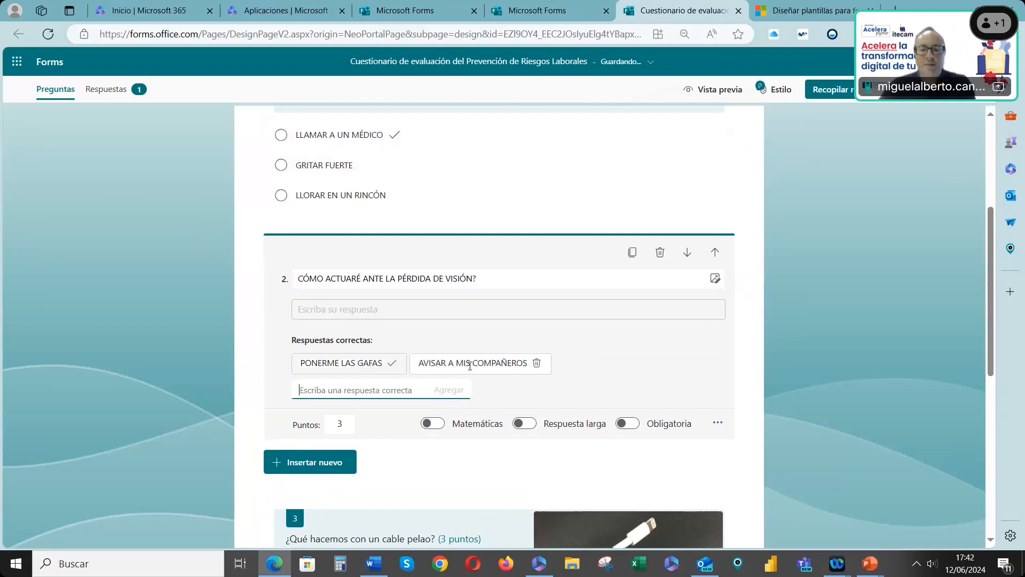
Set the text question to 1 point and make it required
double_click(339, 423)
text(1)
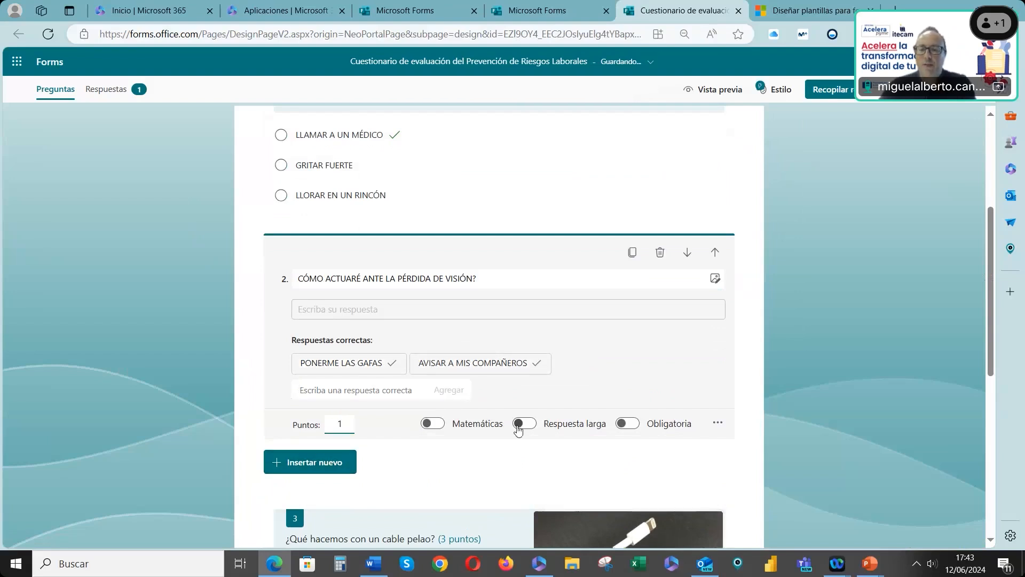
click(629, 425)
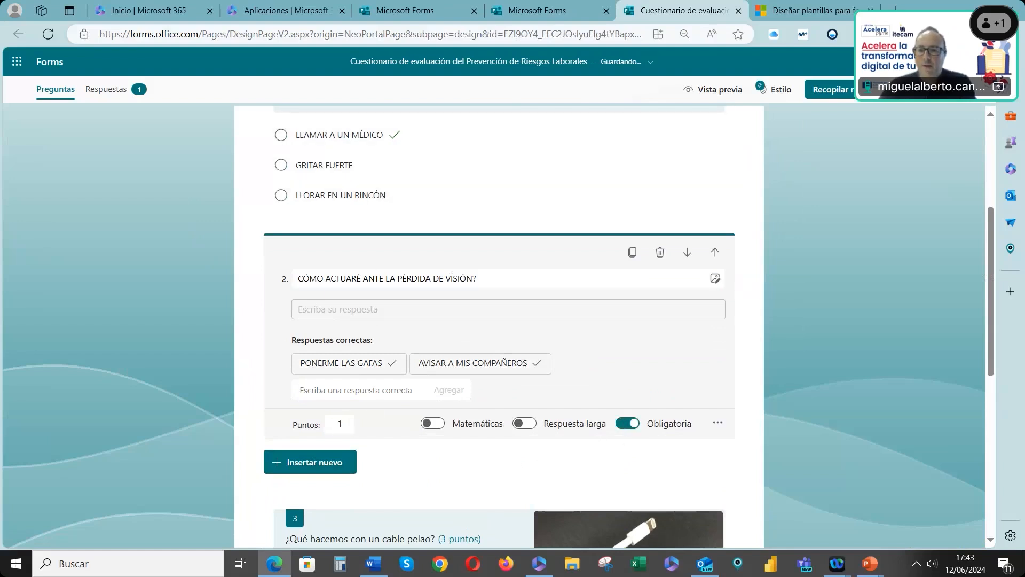
Preview the quiz and choose LLAMAR A UN MÉDICO in the first question
scroll(584, 194, up, 1)
click(716, 89)
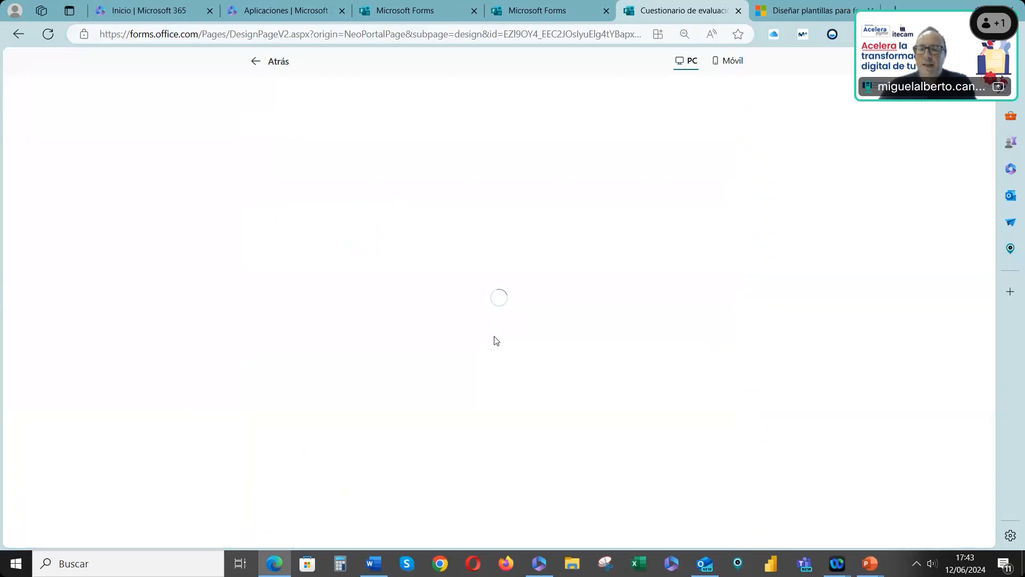
scroll(456, 362, down, 3)
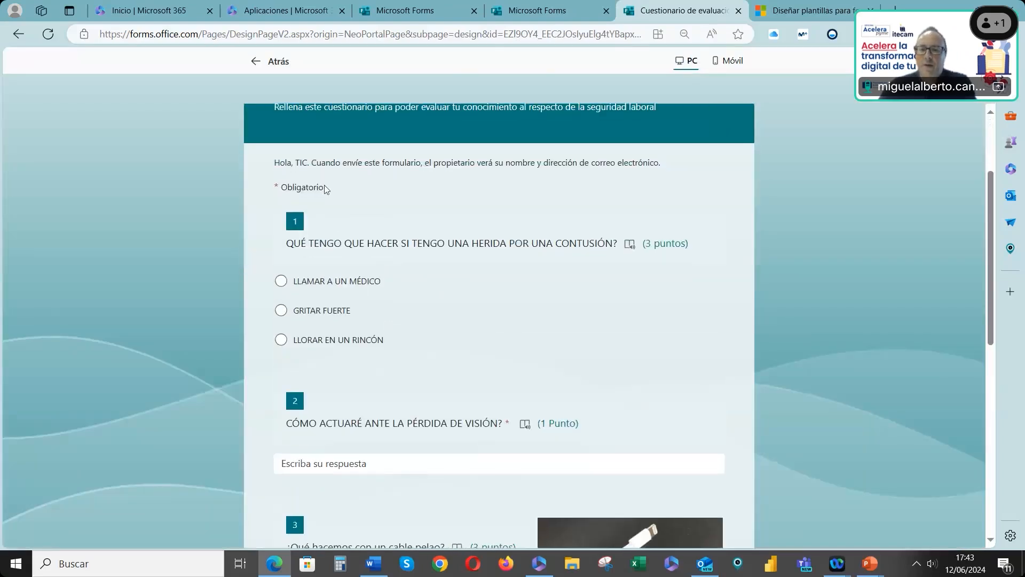
scroll(344, 172, up, 1)
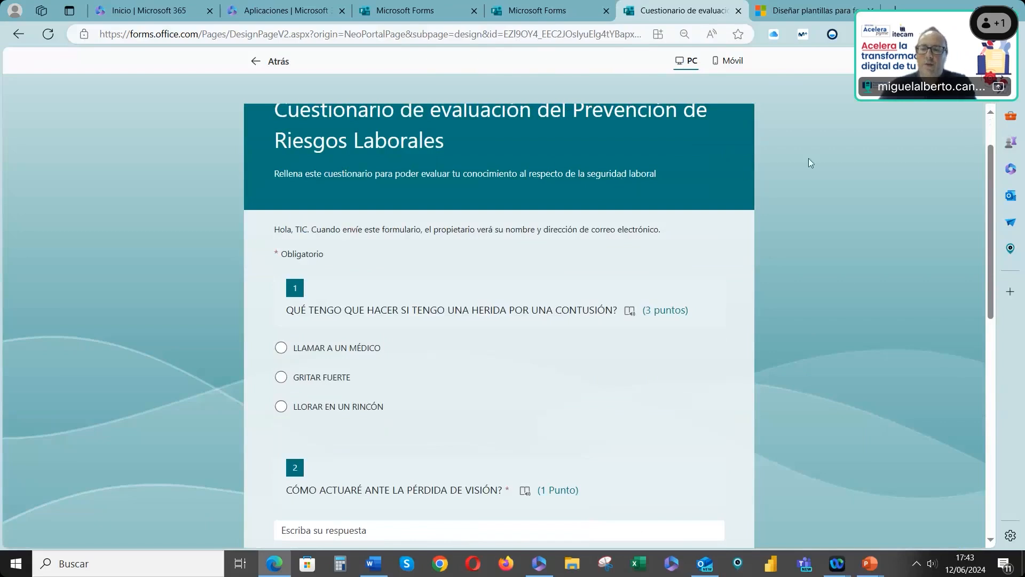
scroll(316, 323, down, 1)
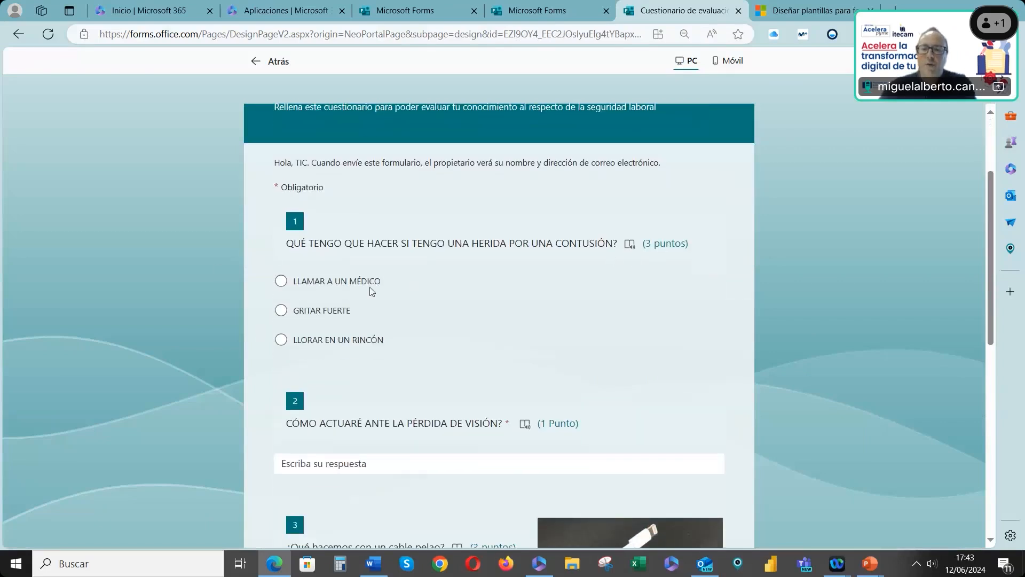
click(282, 281)
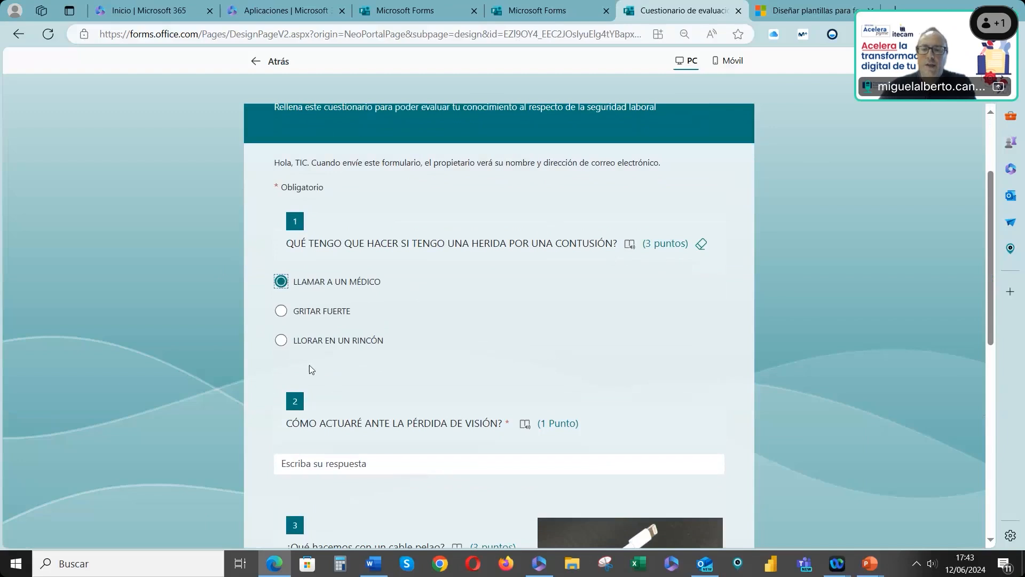
Answer the vision-loss question with DESPERTÁNDOME in the quiz preview
scroll(310, 364, down, 2)
click(330, 334)
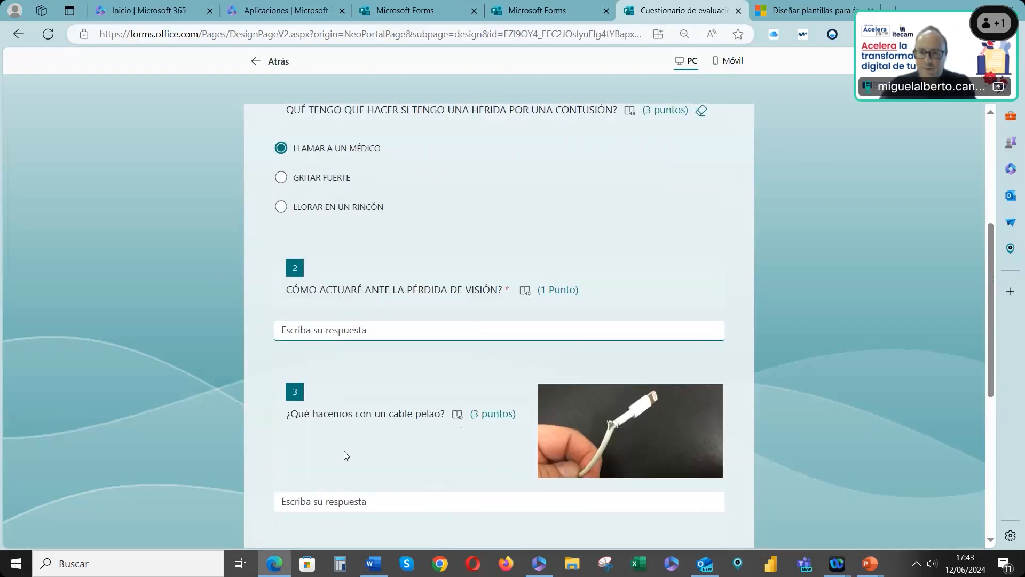
text(DO)
key(BackSpace)
key(BackSpace)
text(DESPERTÁNDOME)
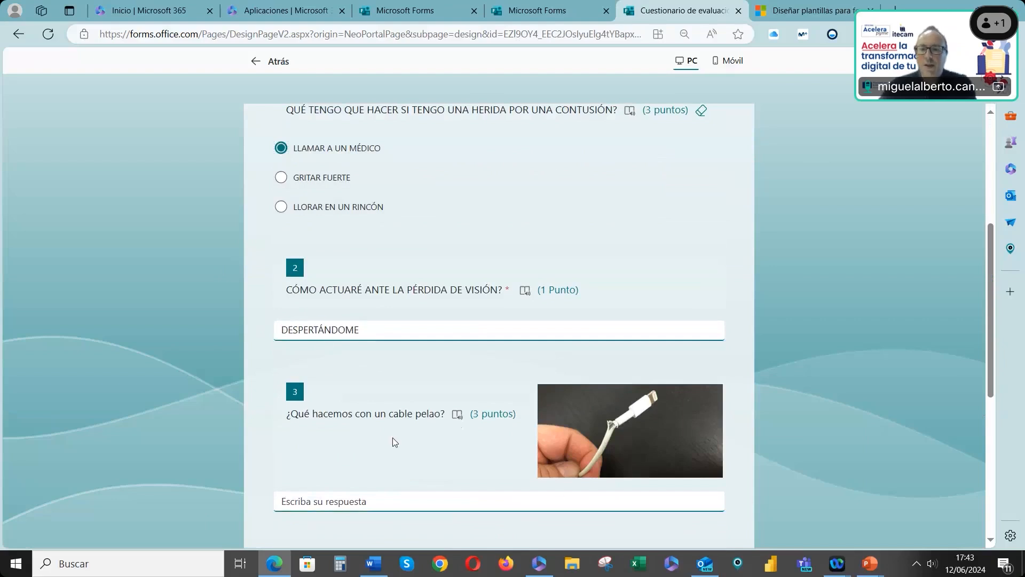
Answer the bare-cable question with CHUPARLO
scroll(393, 437, down, 3)
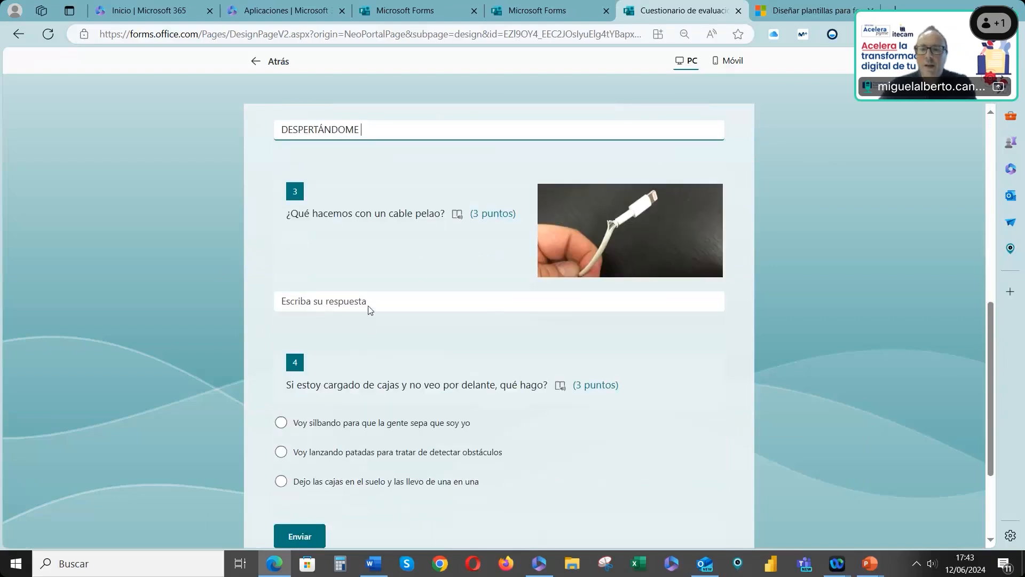
click(364, 300)
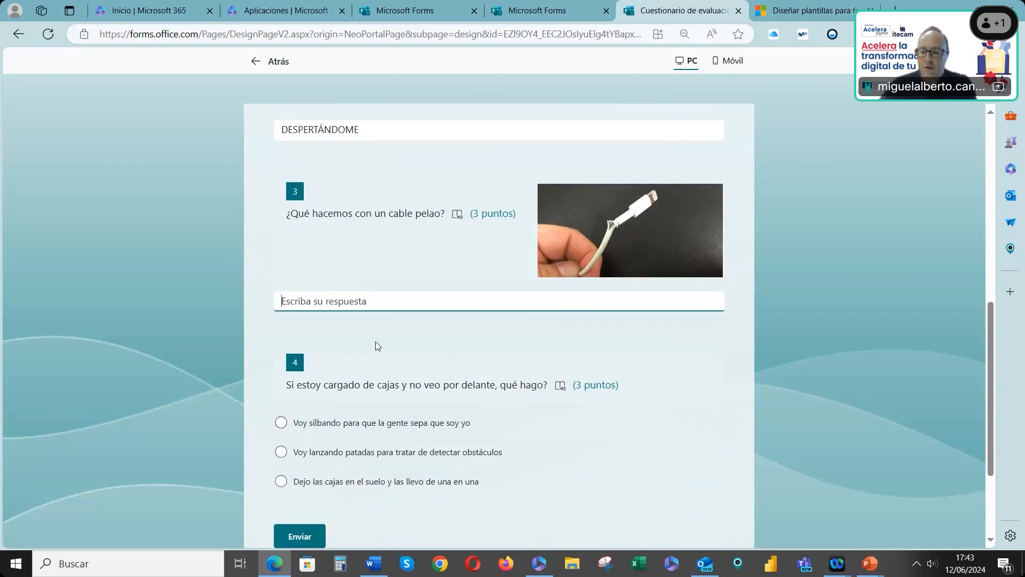
text(CHUPARLO)
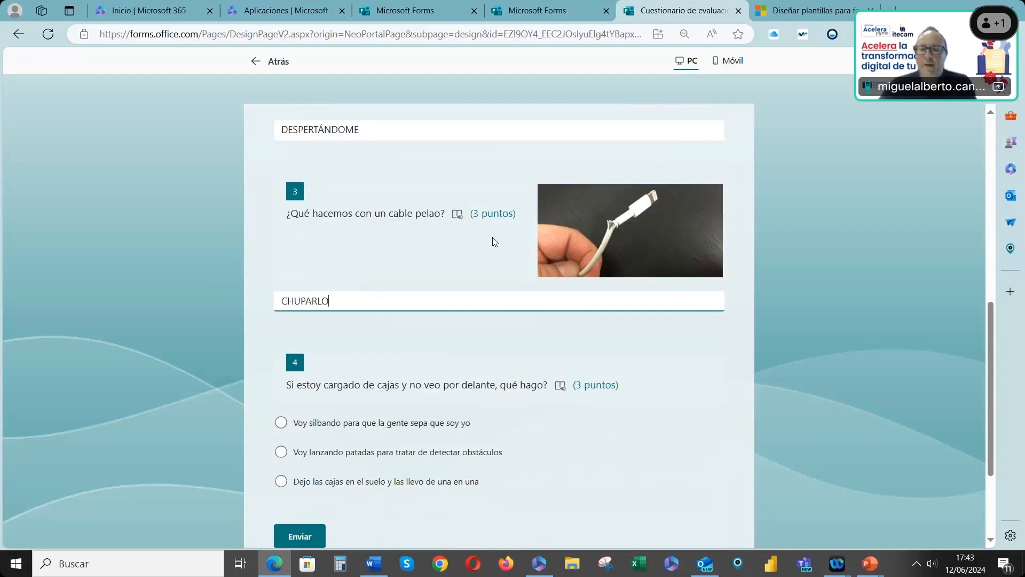
Choose "Dejo las cajas en el suelo y las llevo de una en una" for the boxes question and submit the quiz
scroll(492, 237, down, 2)
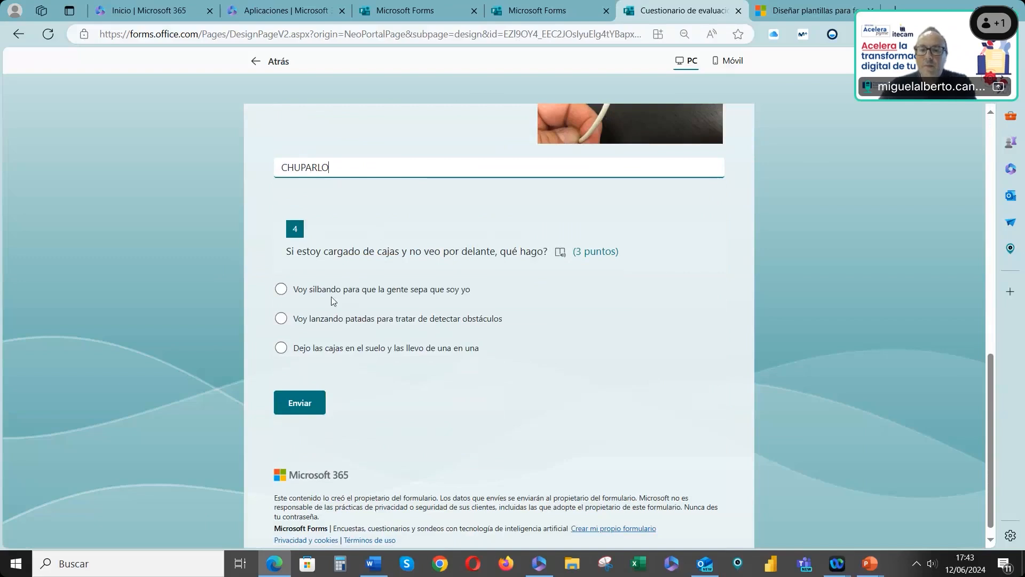
click(282, 348)
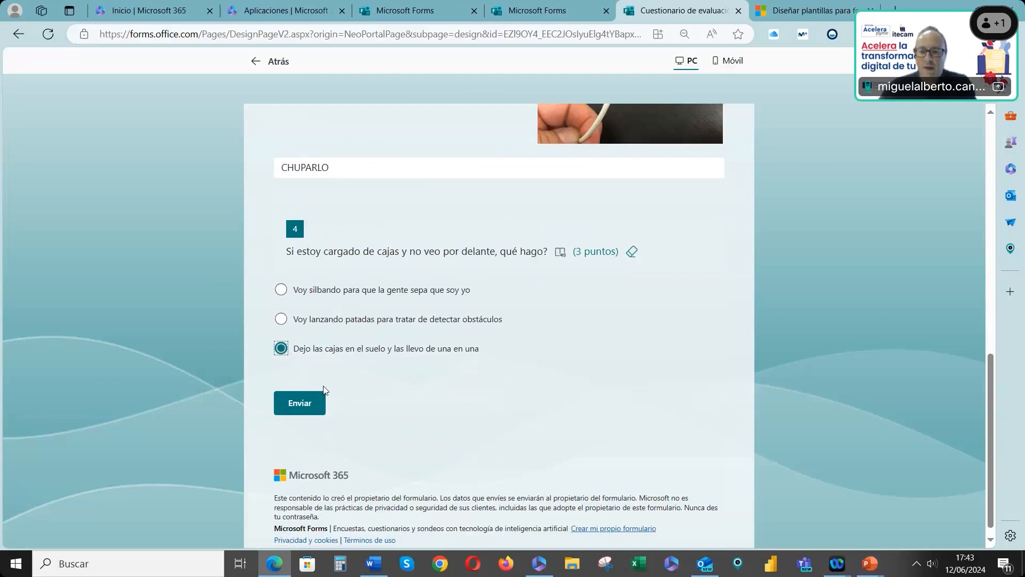
click(307, 407)
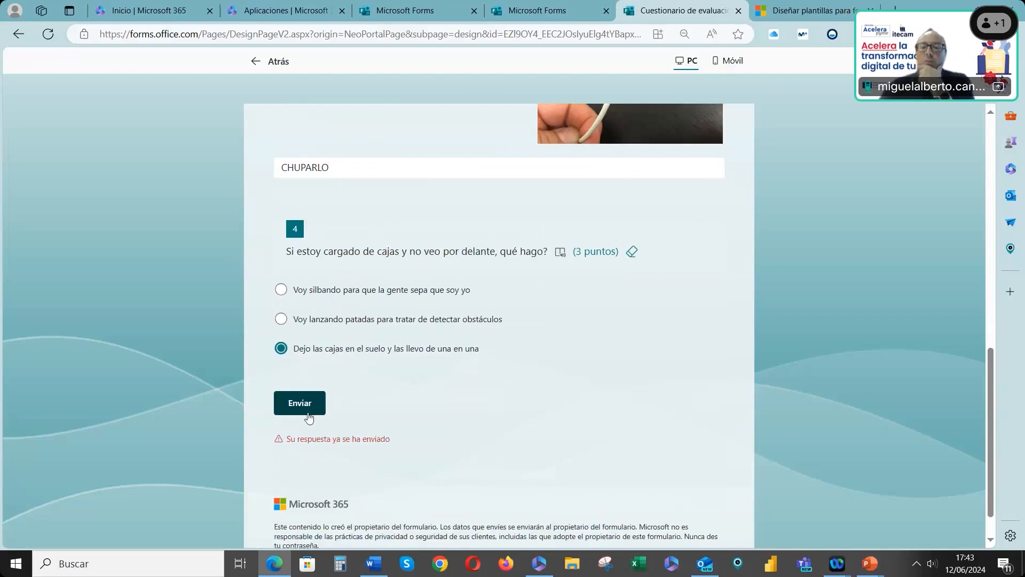
Leave the preview and review the quiz's response summary for each question
scroll(334, 428, down, 1)
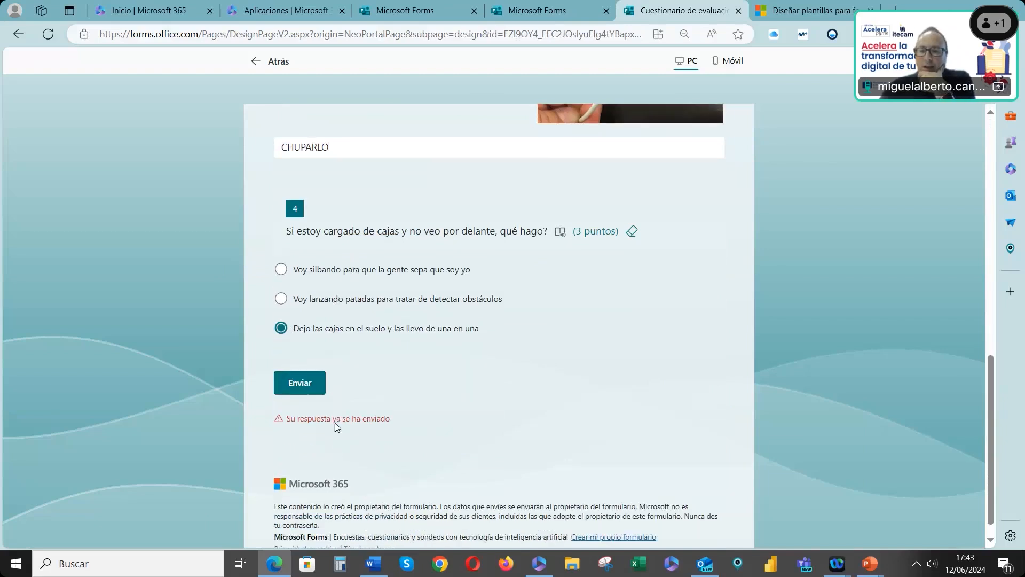
scroll(335, 412, up, 10)
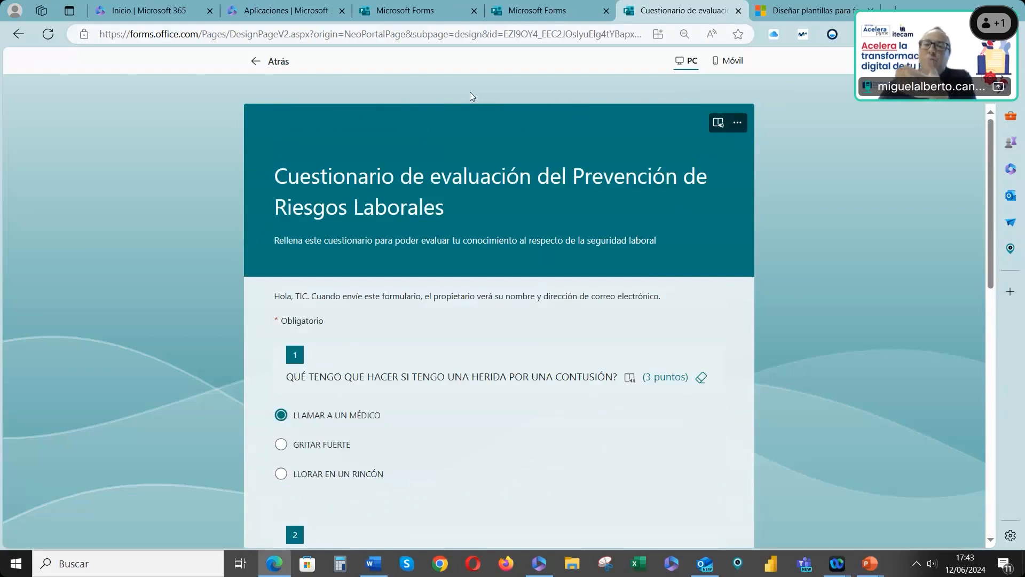
click(286, 63)
click(134, 100)
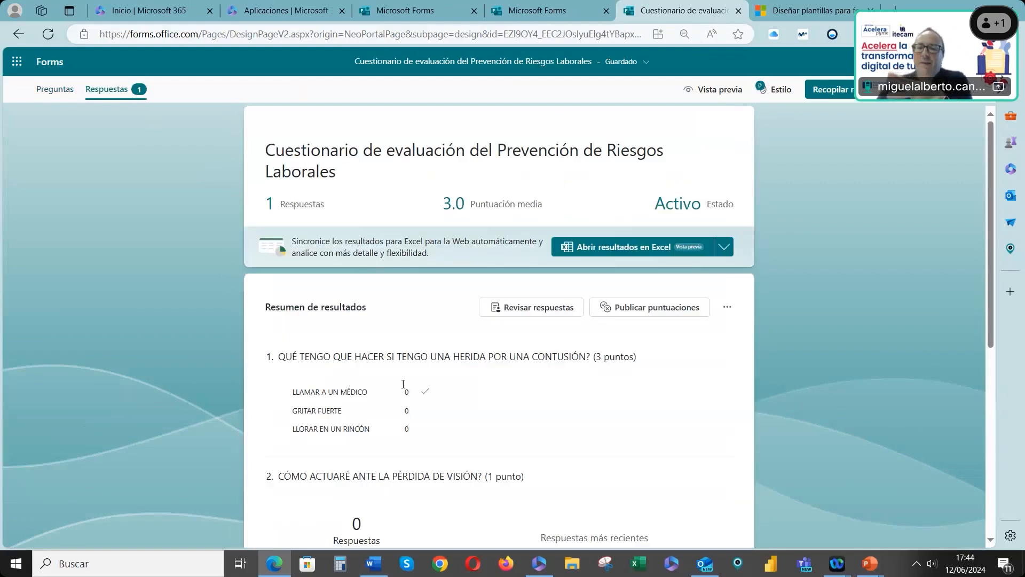
scroll(417, 395, down, 3)
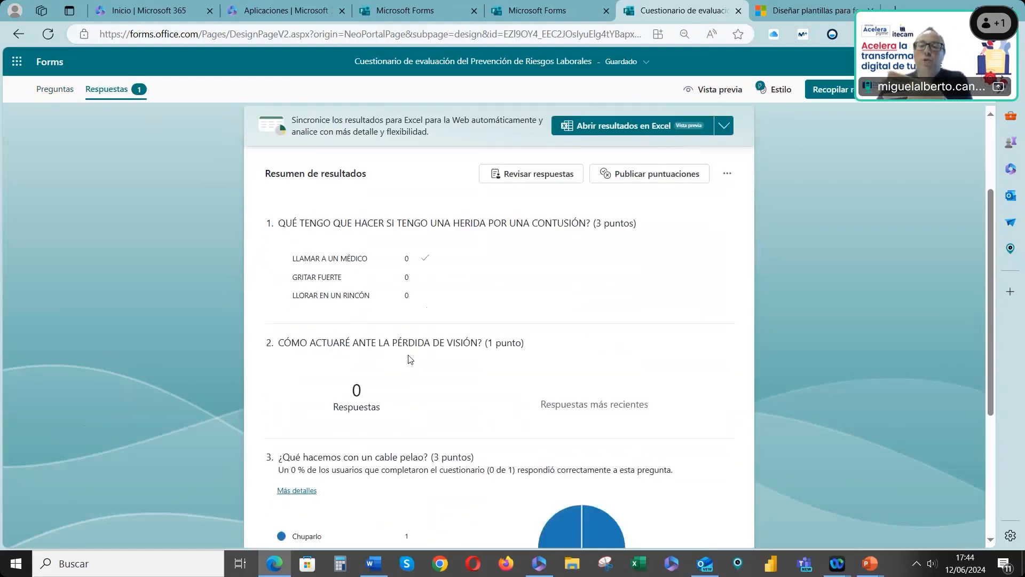
scroll(410, 359, up, 3)
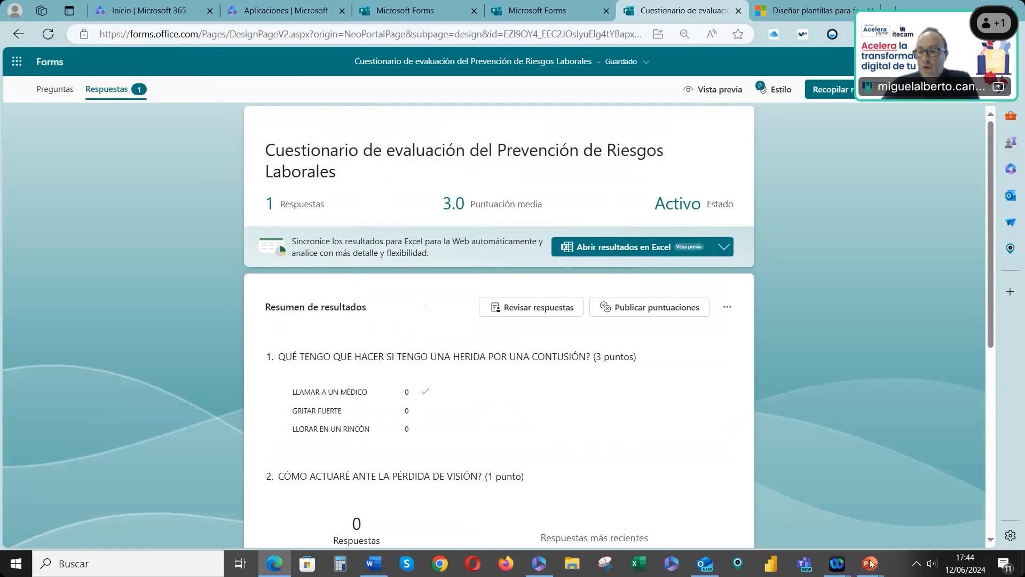
Switch to the slideshow and advance to the Importación y plantillas slide
mouse_move(869, 563)
click(923, 505)
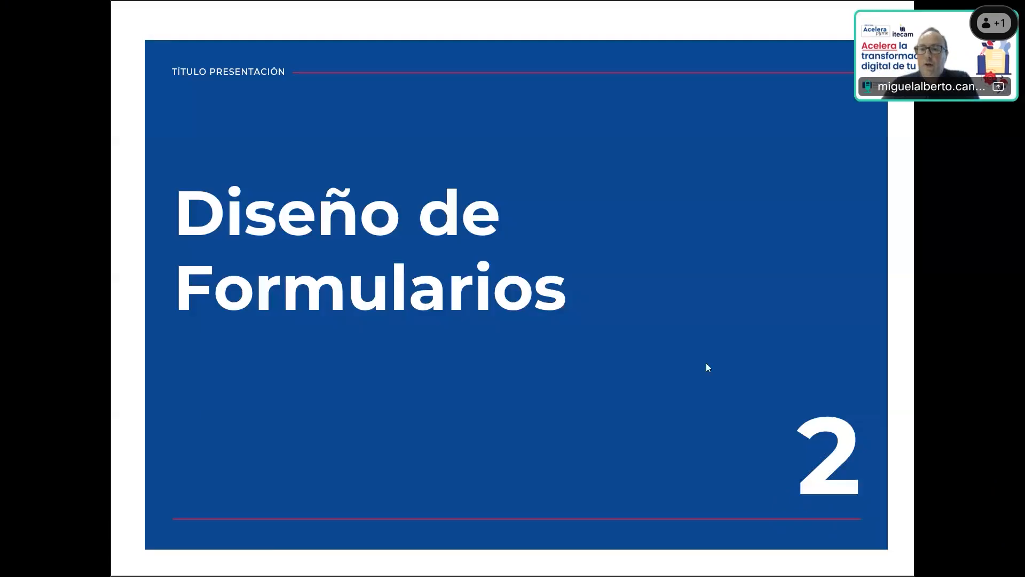
key(Right)
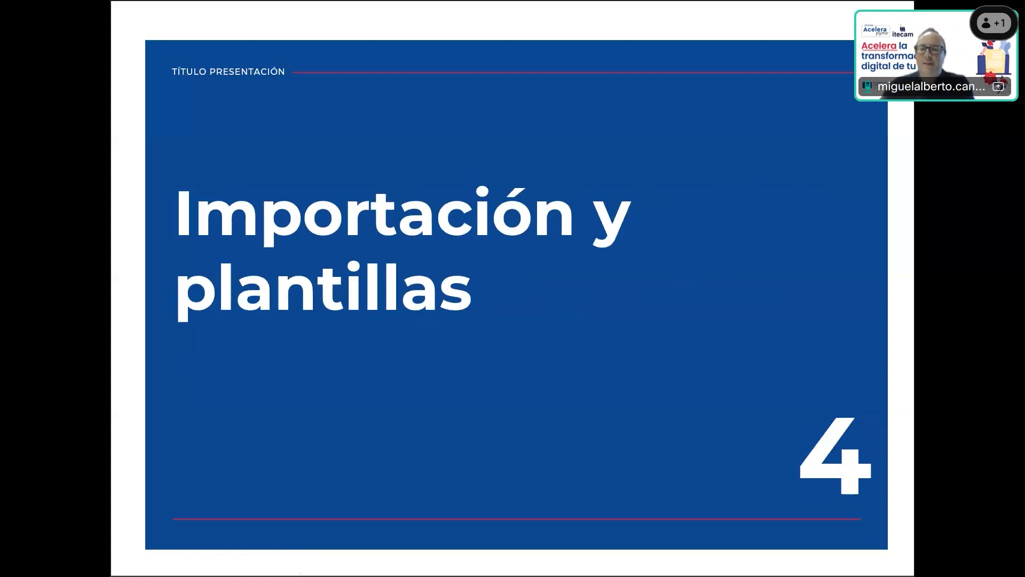
Return to the Forms home page and inspect the ALTA INSCRIPCIÓN CURSO VERANO ENOLOGÍA Word document
key(alt+Tab)
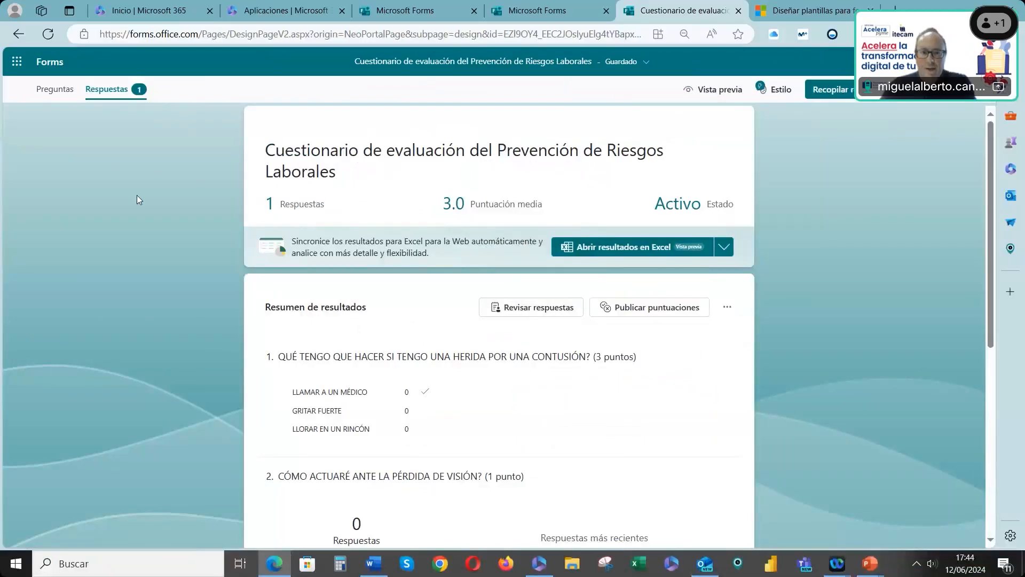
click(59, 63)
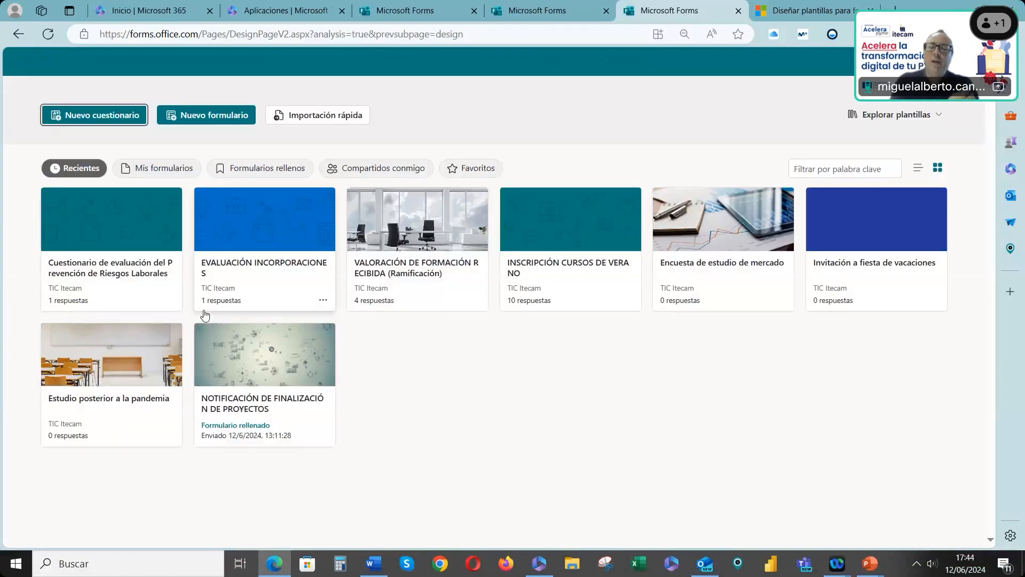
click(374, 564)
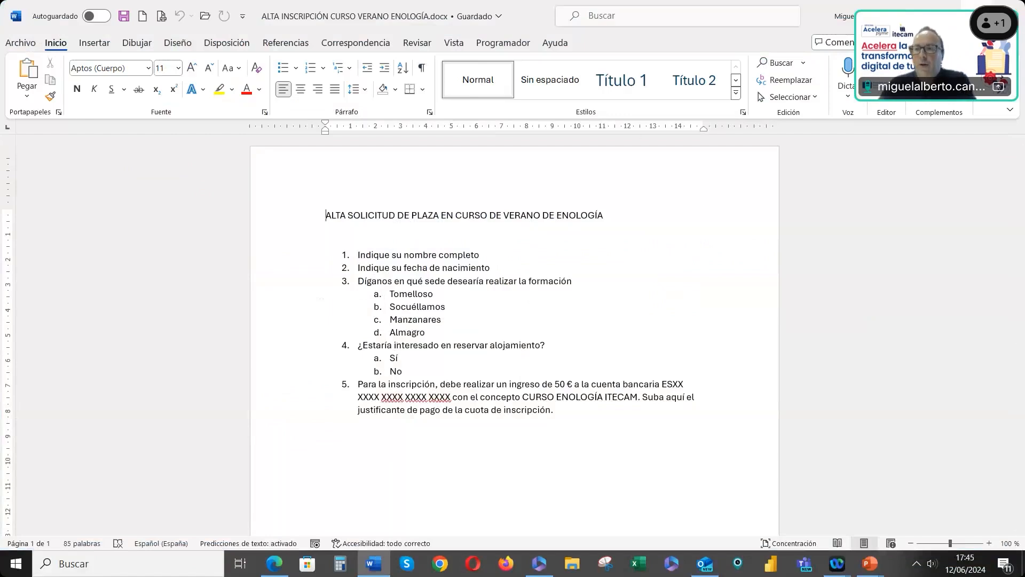
click(1009, 7)
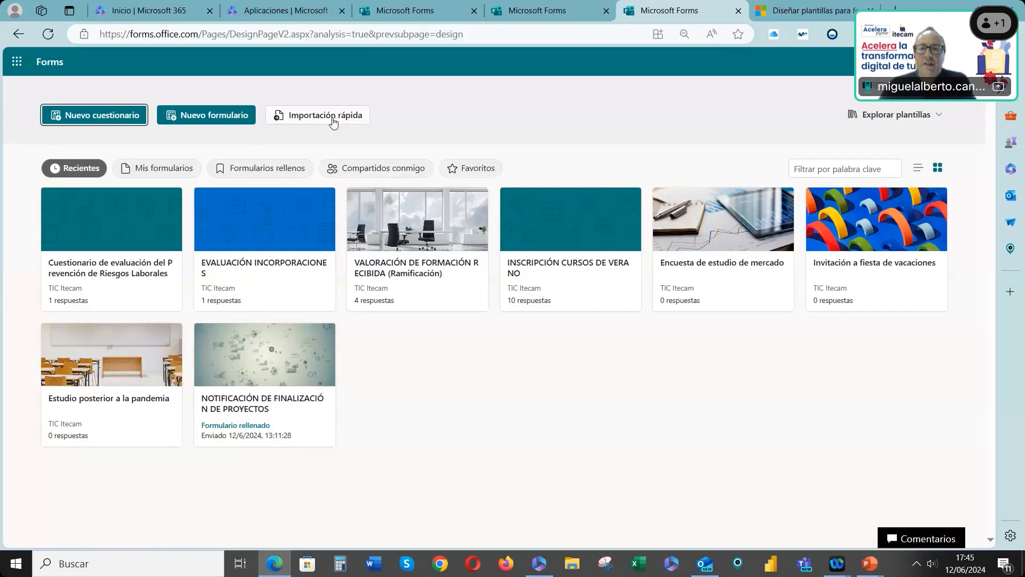
Quick-import the enology course Word document as a form rather than a quiz
click(333, 122)
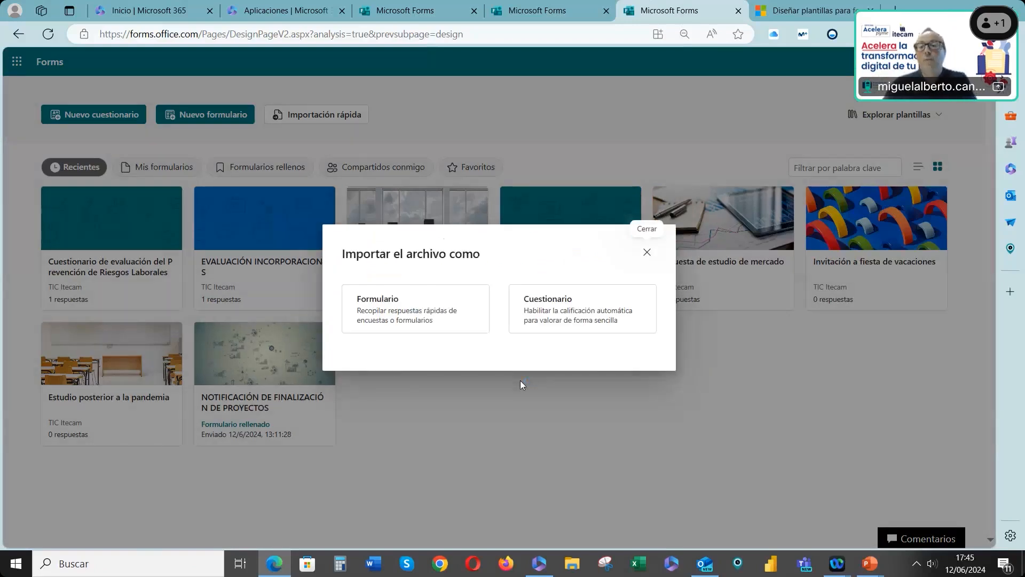
click(415, 319)
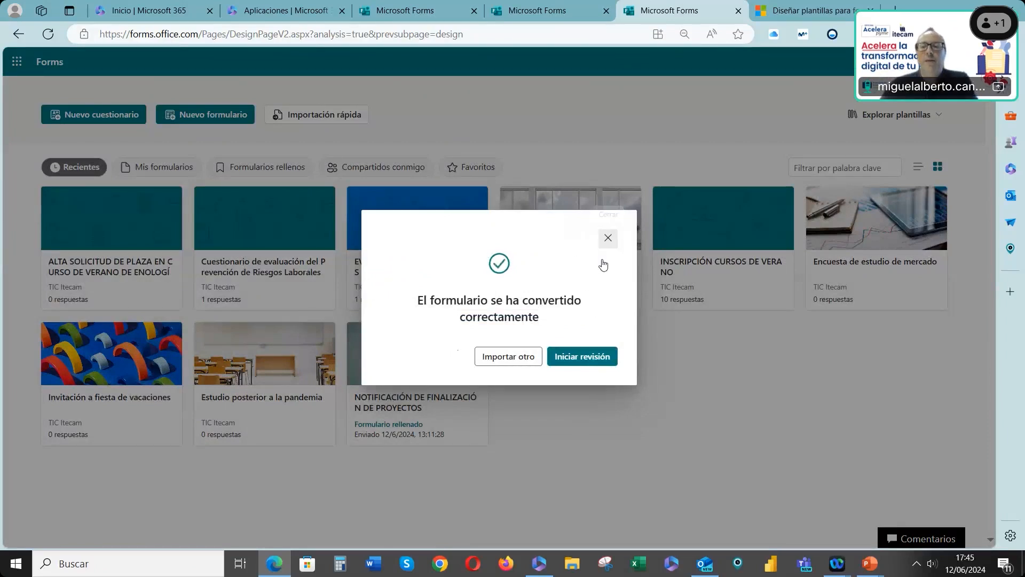
click(607, 237)
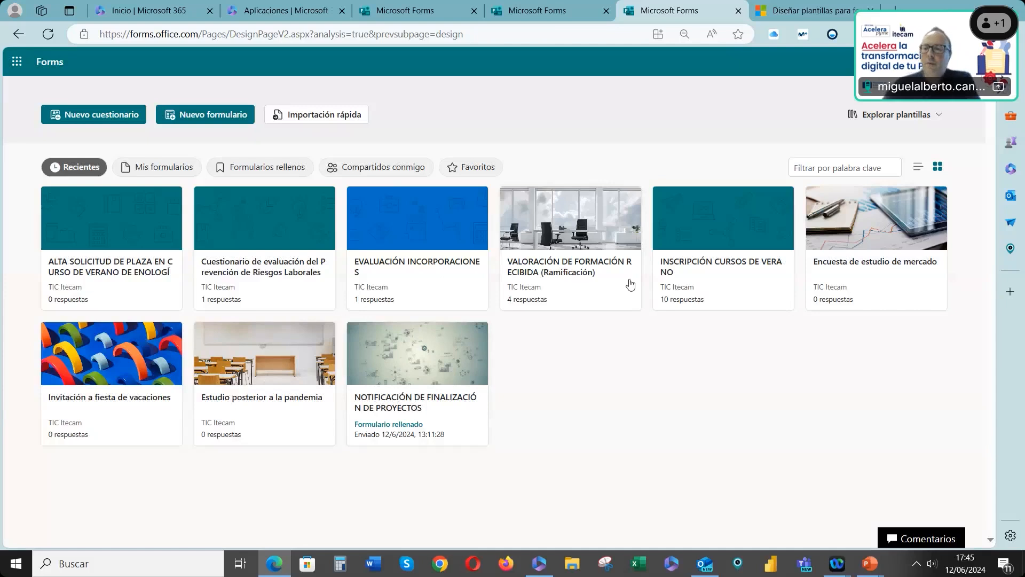
Open the imported ALTA SOLICITUD DE PLAZA EN CURSO DE VERANO DE ENOLOGÍA form and review its questions
click(90, 240)
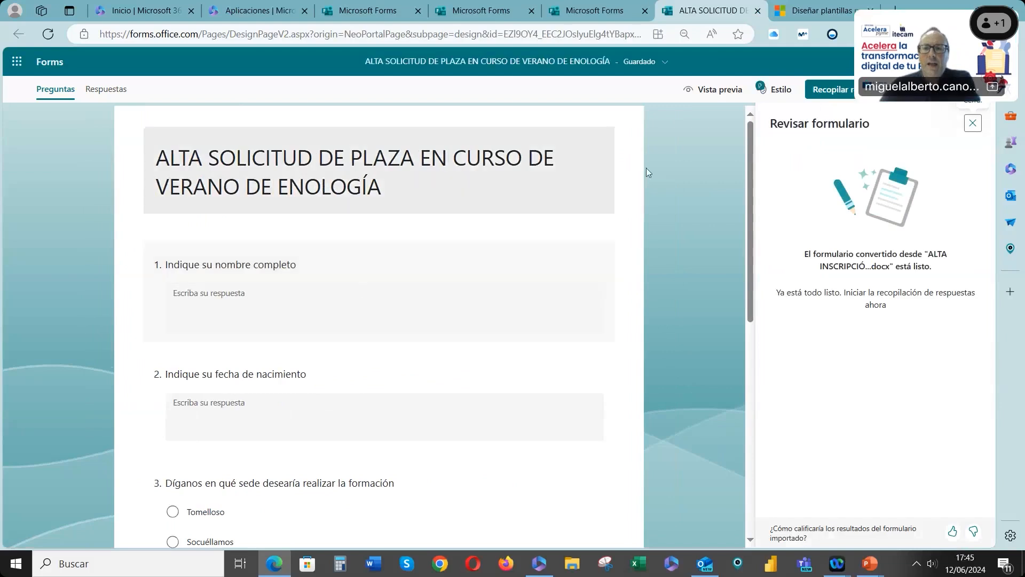
scroll(358, 299, down, 1)
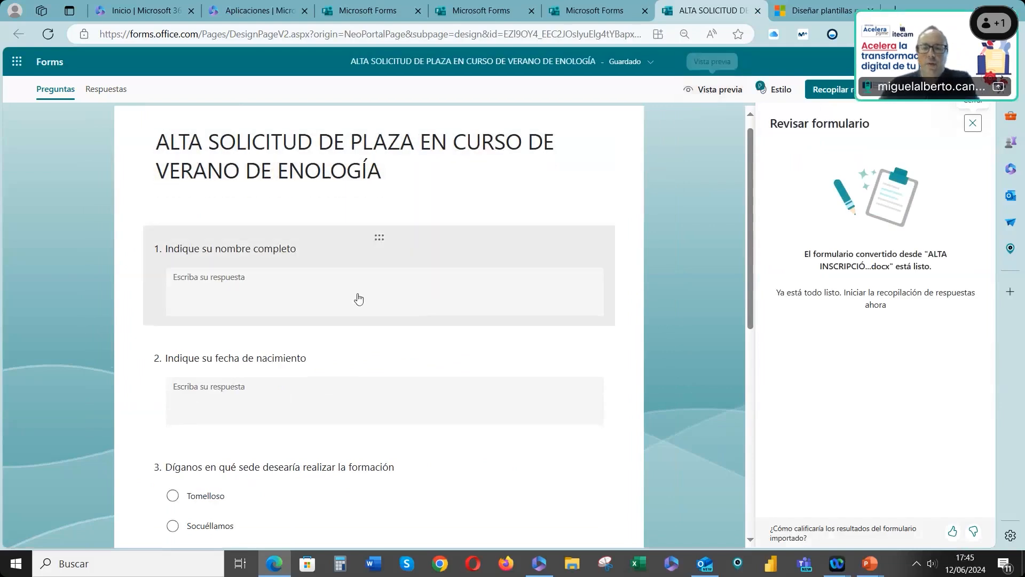
scroll(358, 298, down, 2)
click(264, 278)
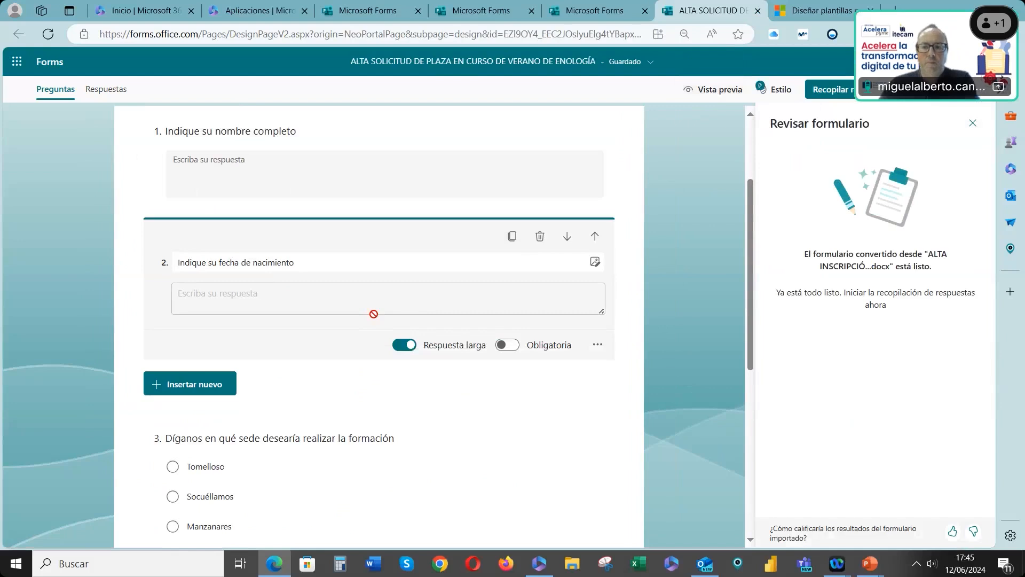
scroll(359, 370, down, 2)
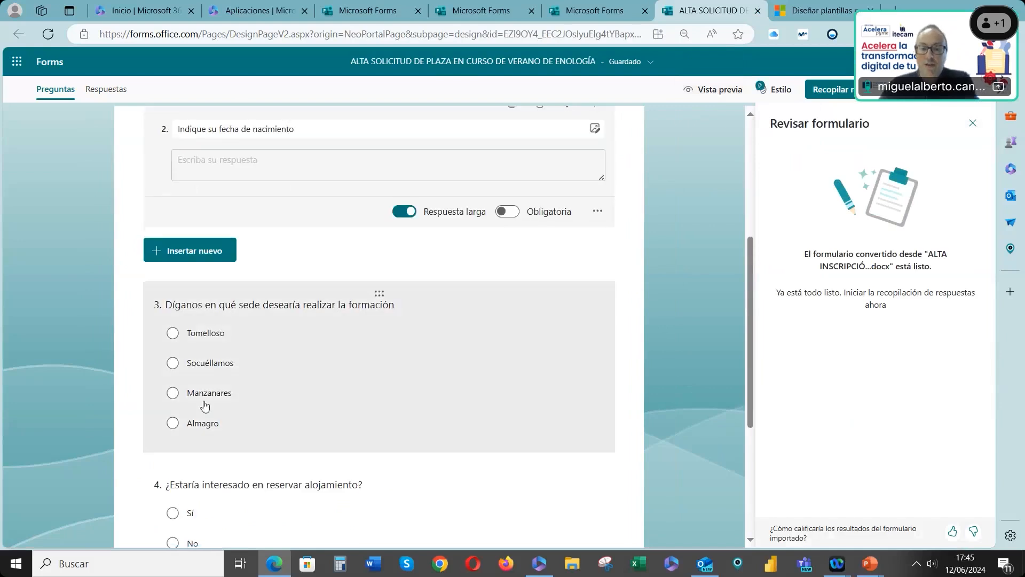
scroll(229, 390, down, 2)
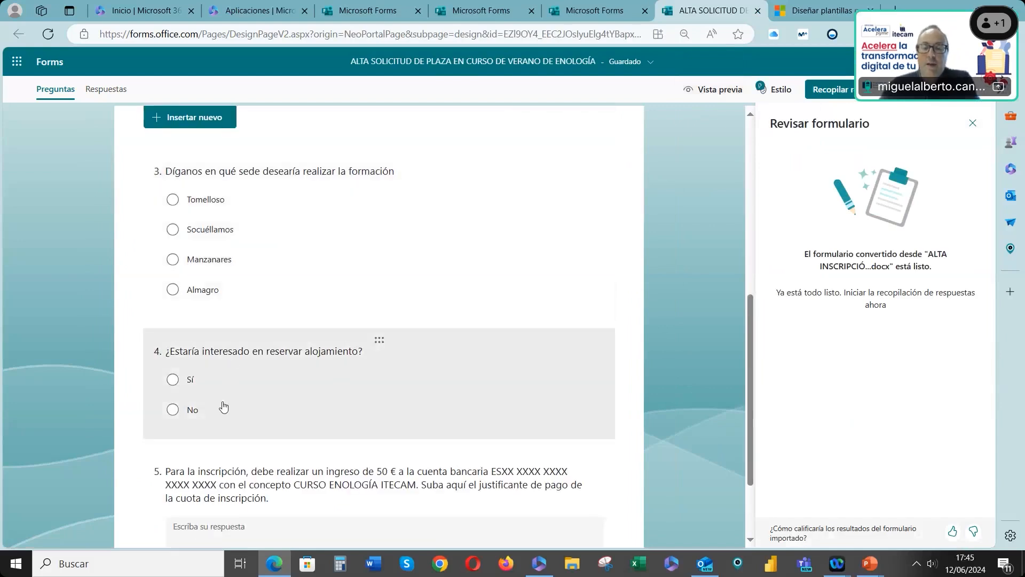
scroll(224, 406, down, 1)
scroll(240, 431, down, 1)
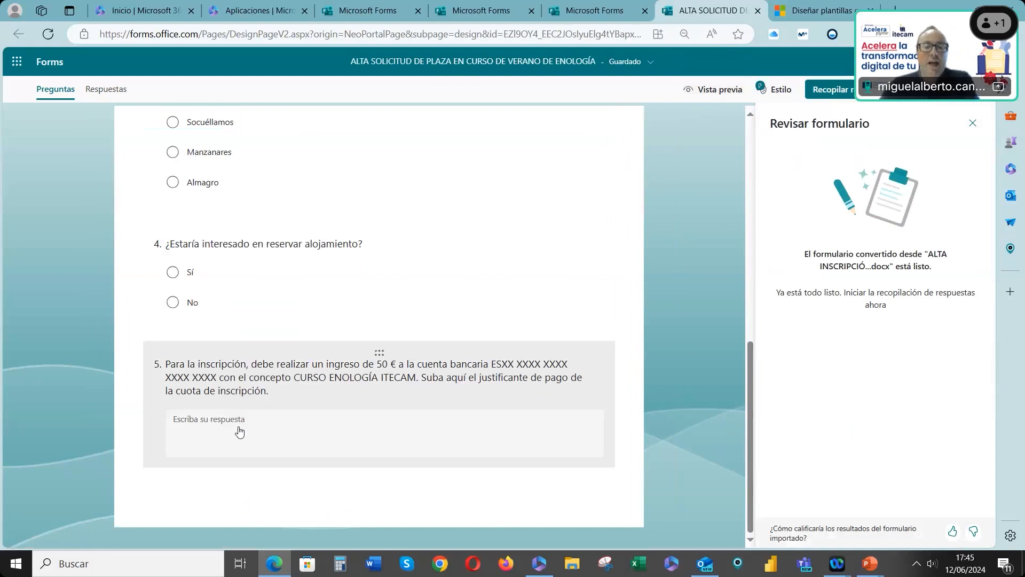
Copy the text of question 5 about the registration payment and delete that question
click(375, 369)
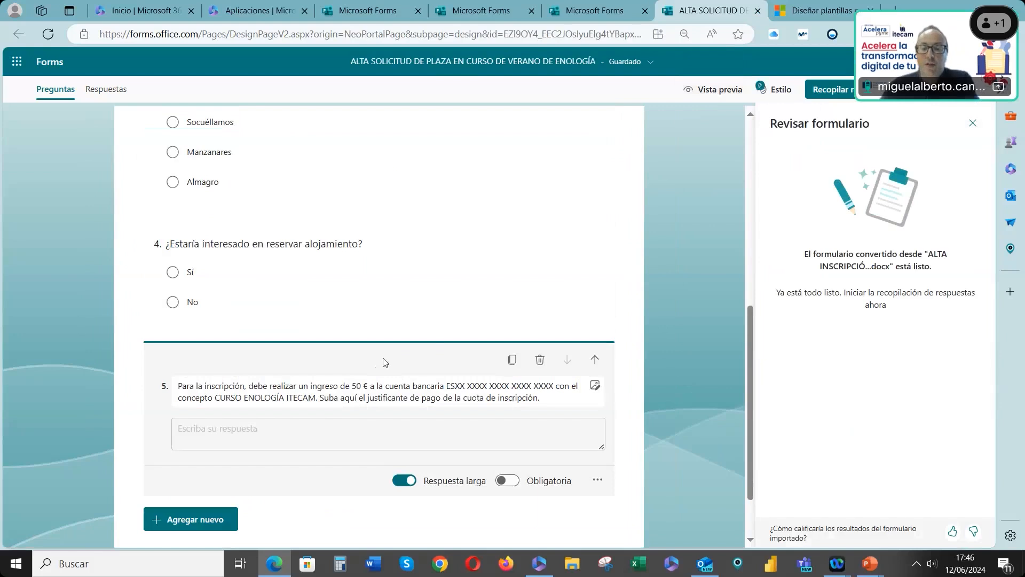
triple_click(518, 396)
key(ctrl+c)
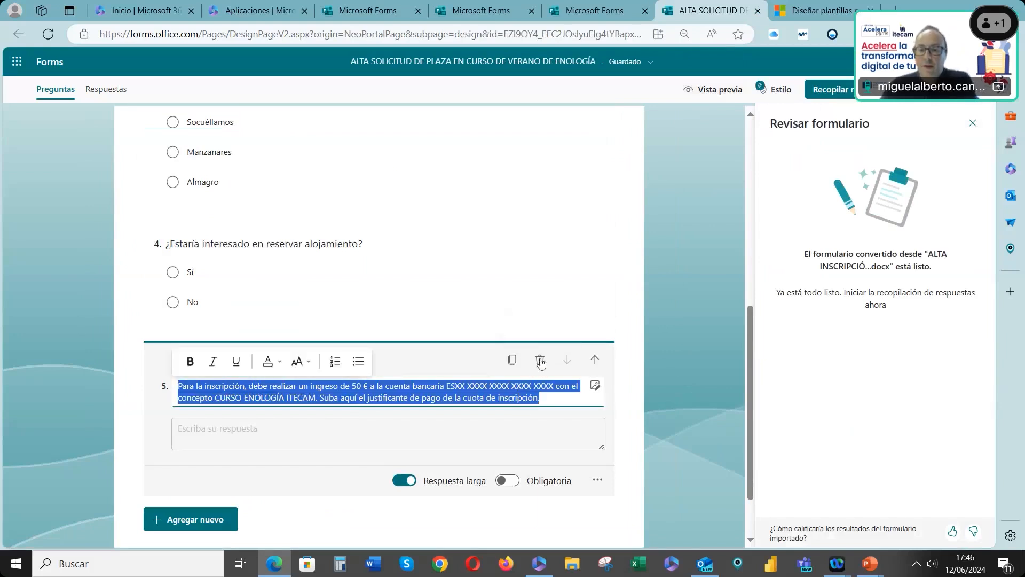
click(540, 360)
Add a file upload question with the copied payment instructions as its text, then return to the Forms home page
click(223, 452)
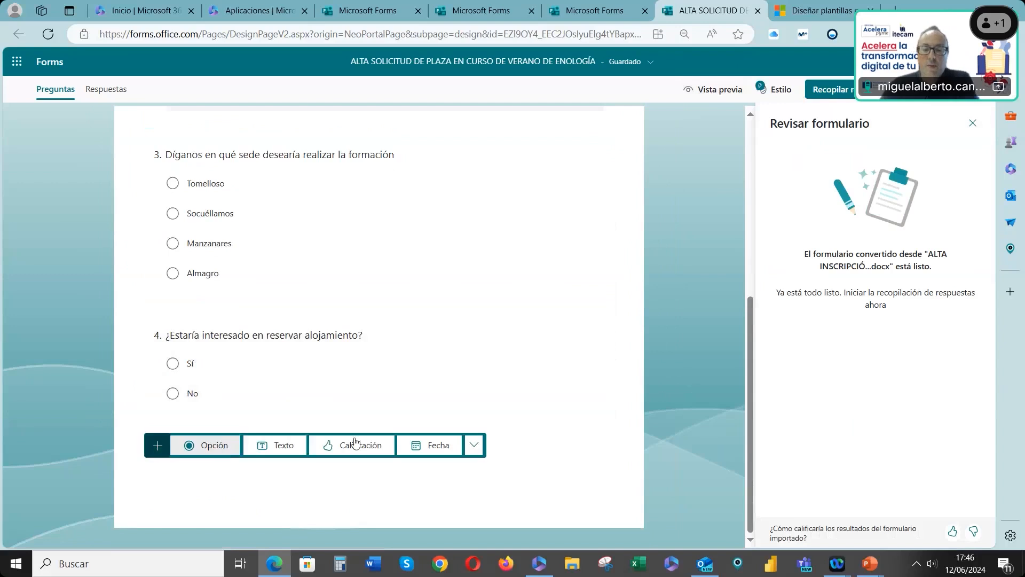
click(474, 446)
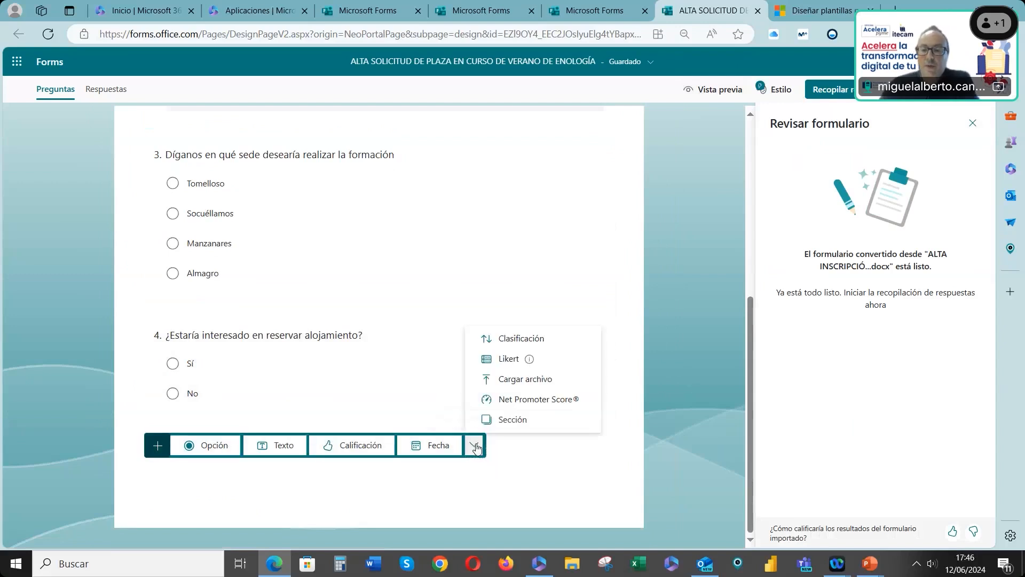
click(514, 385)
key(ctrl+v)
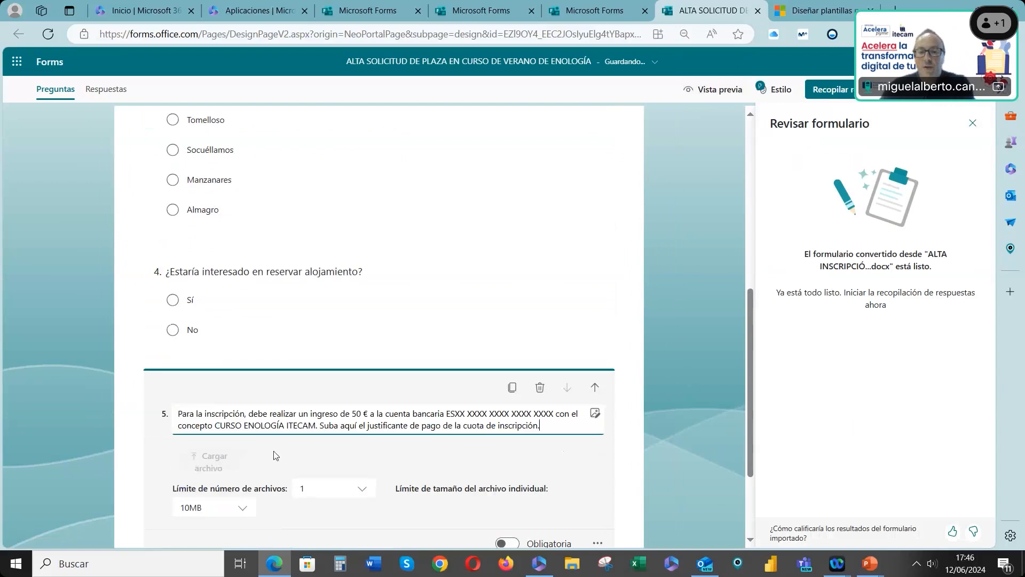
scroll(362, 441, down, 3)
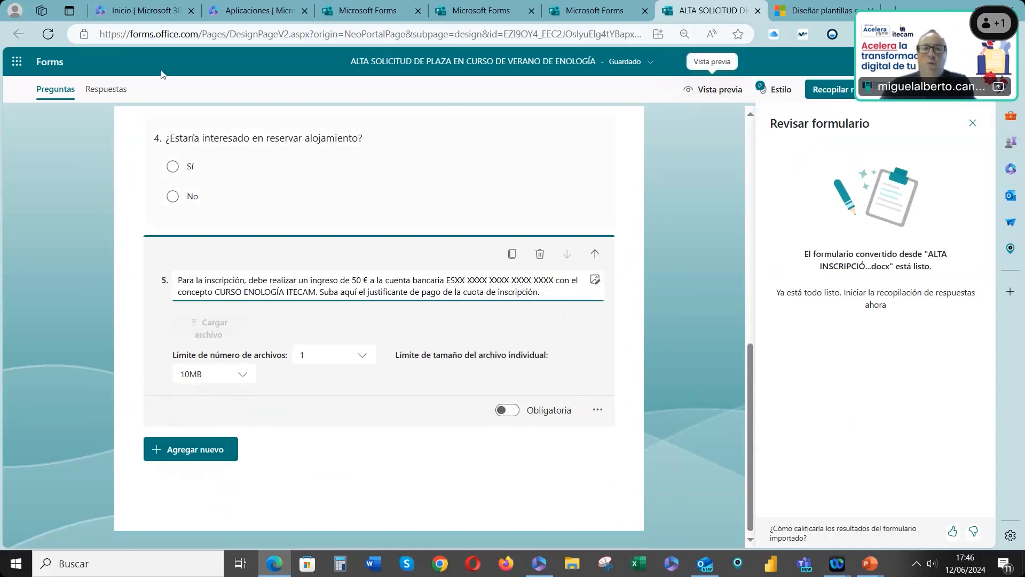
click(49, 62)
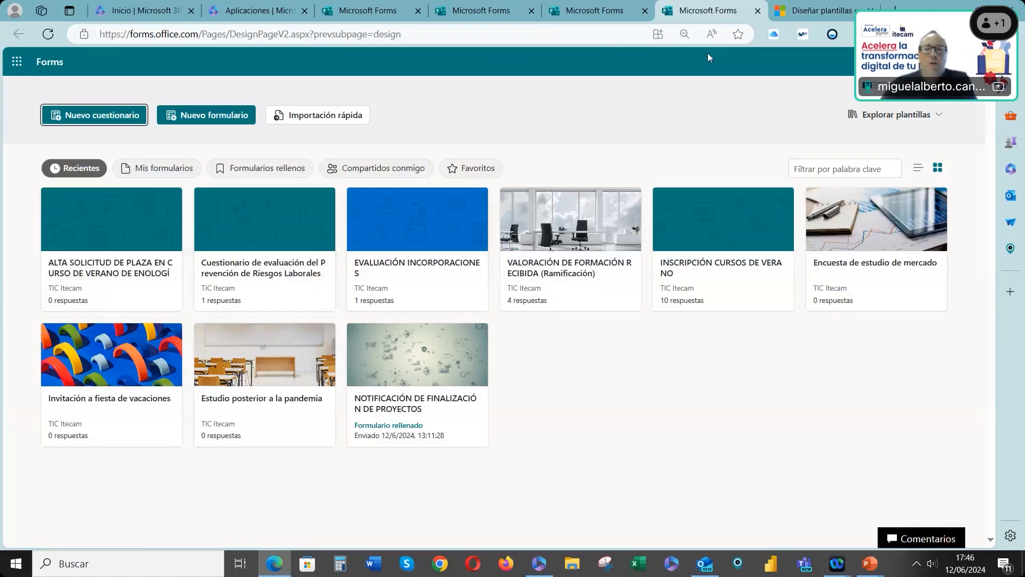
Create a new form from the Encuesta de satisfacción sobre el desarrollo de la carrera profesional template in the full template gallery
click(898, 113)
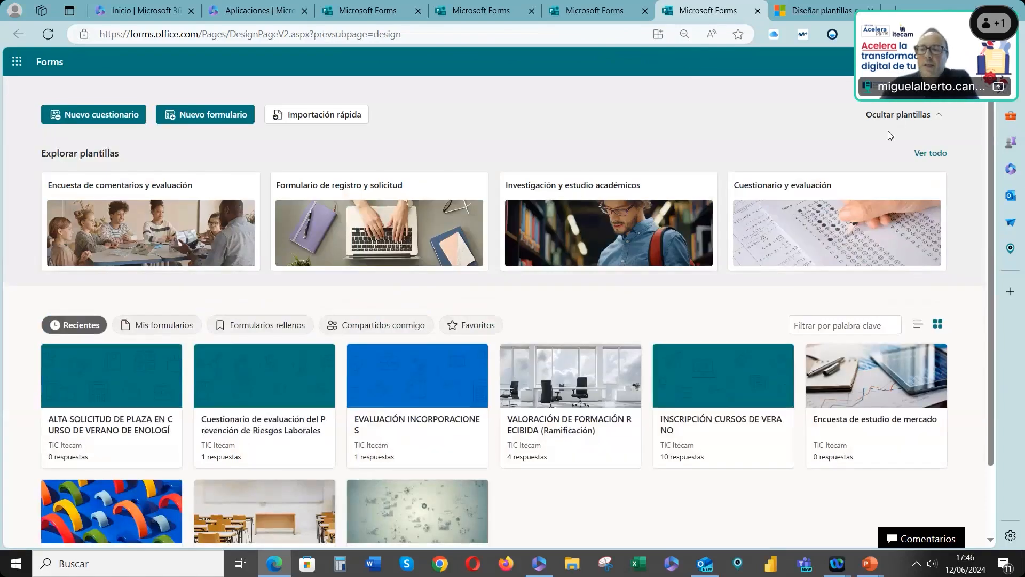
click(929, 154)
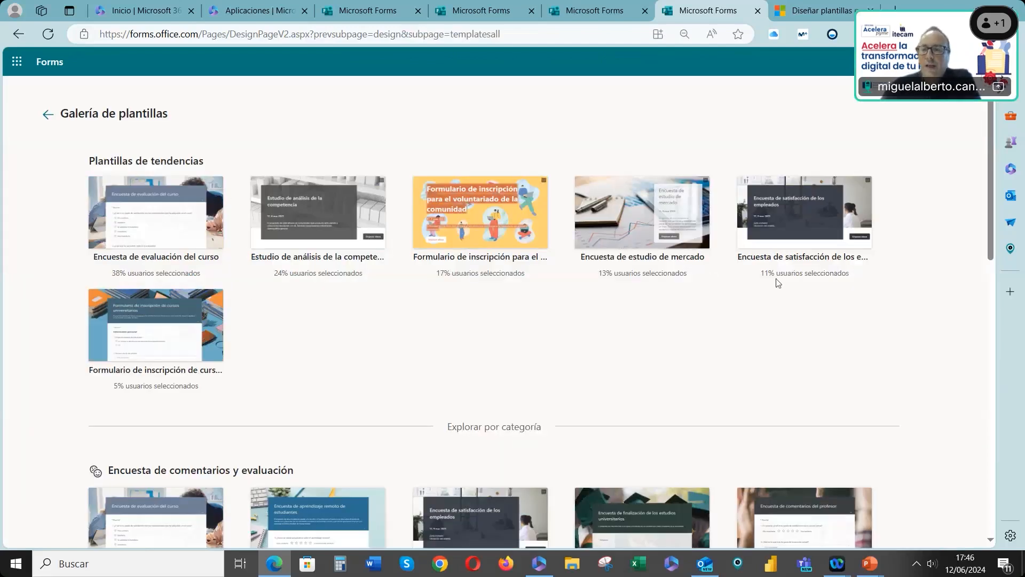
scroll(717, 291, down, 4)
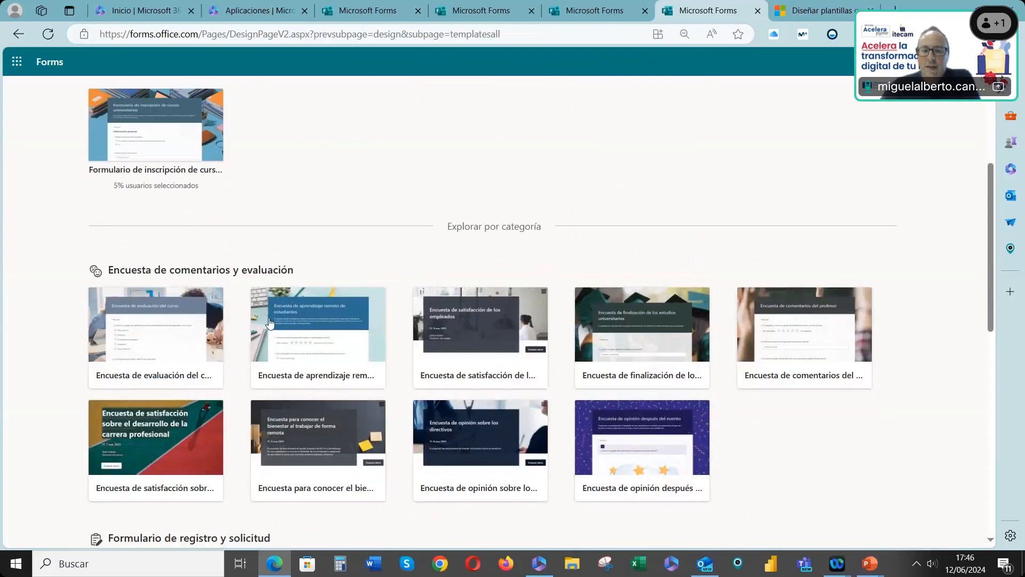
scroll(272, 320, down, 1)
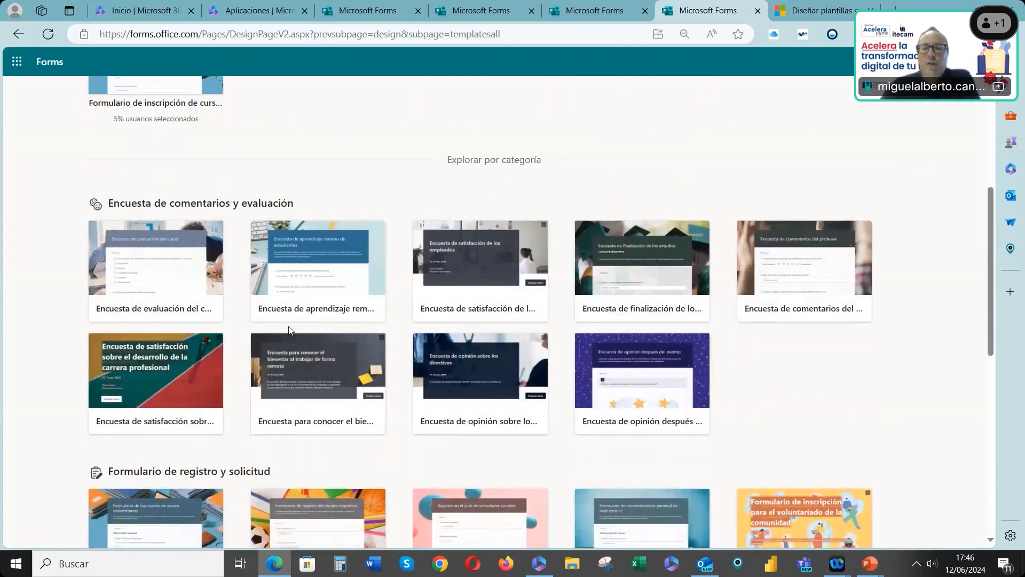
click(160, 357)
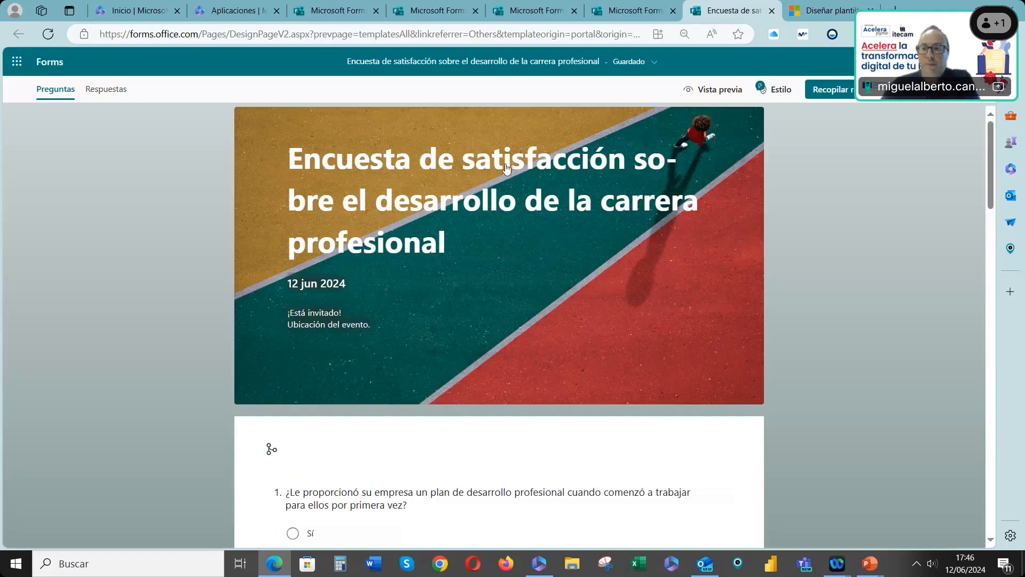
Review the template's questions and add an "Otras" option to question 7 about wanting a career development plan
click(447, 192)
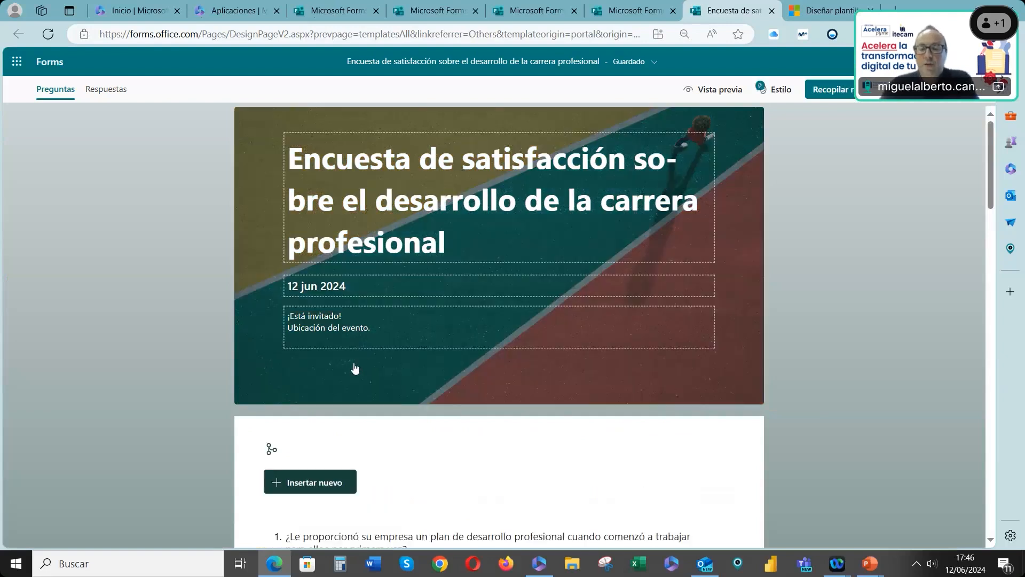
scroll(355, 369, down, 6)
scroll(338, 342, down, 1)
scroll(462, 347, down, 1)
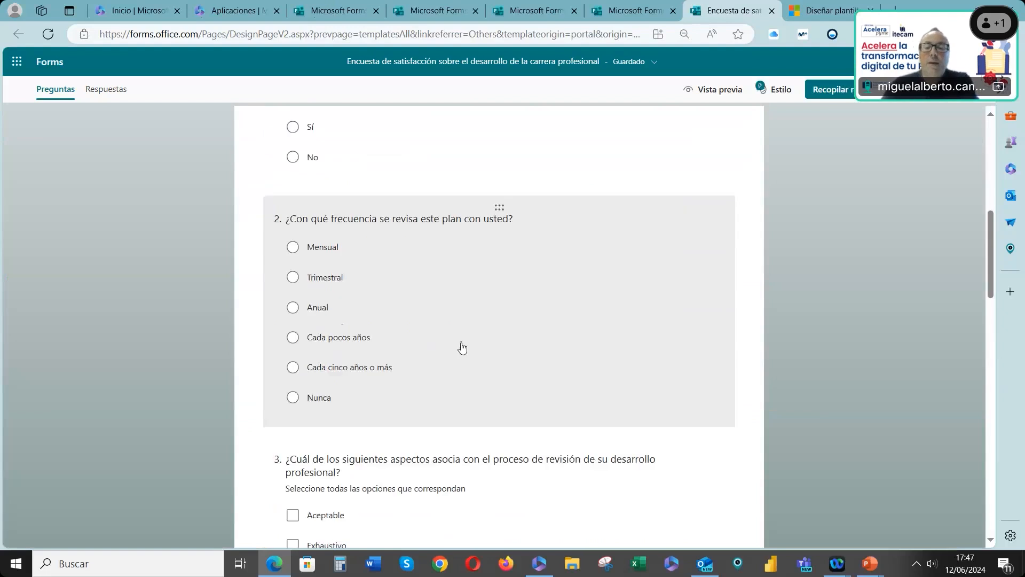
scroll(463, 347, down, 5)
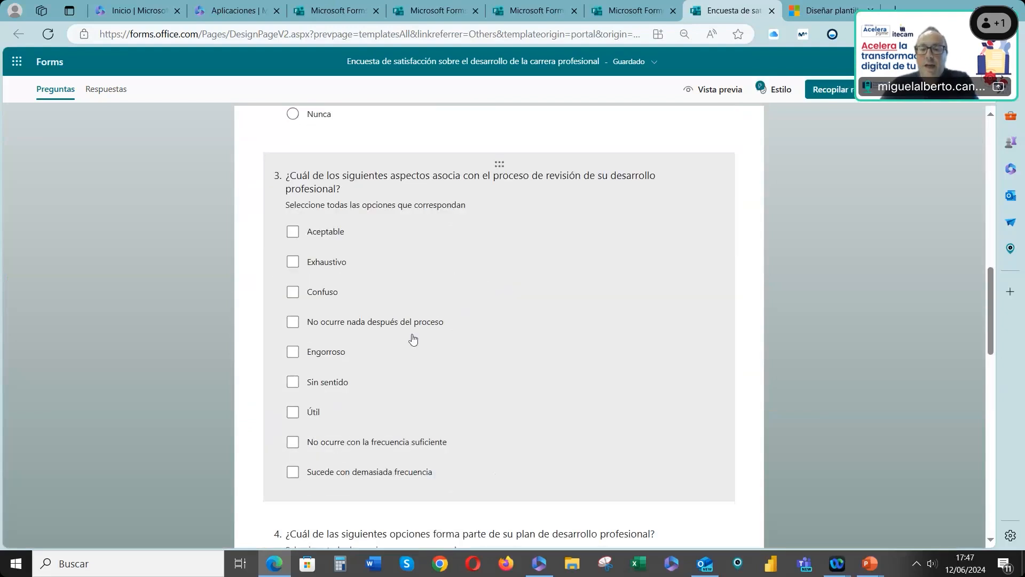
scroll(413, 339, down, 6)
drag(500, 186, 539, 201)
click(540, 219)
click(660, 151)
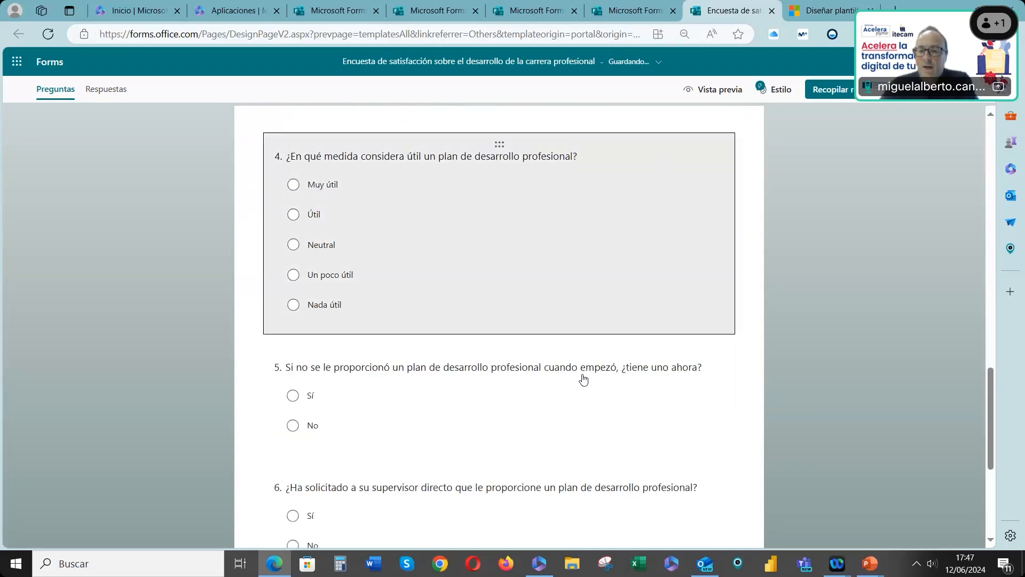
scroll(553, 397, down, 5)
click(393, 398)
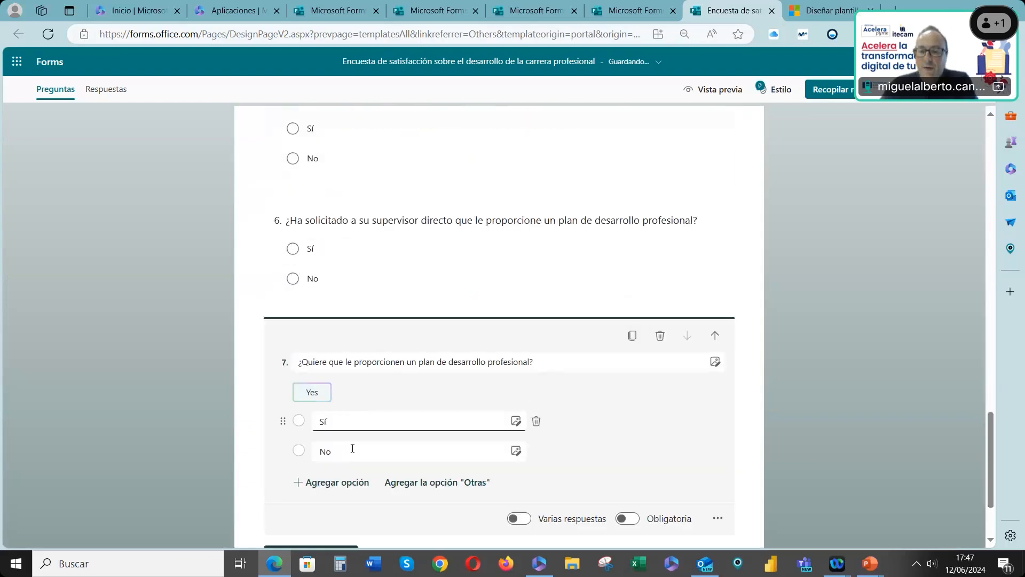
click(419, 487)
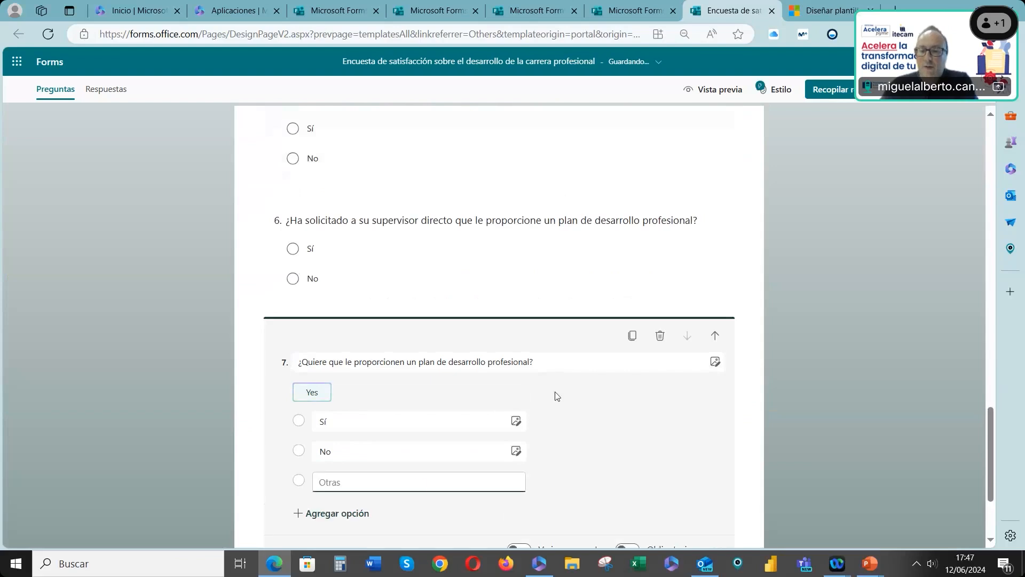
Preview the form on PC, start it, then go back to editing and return to the Forms home page
scroll(561, 406, down, 3)
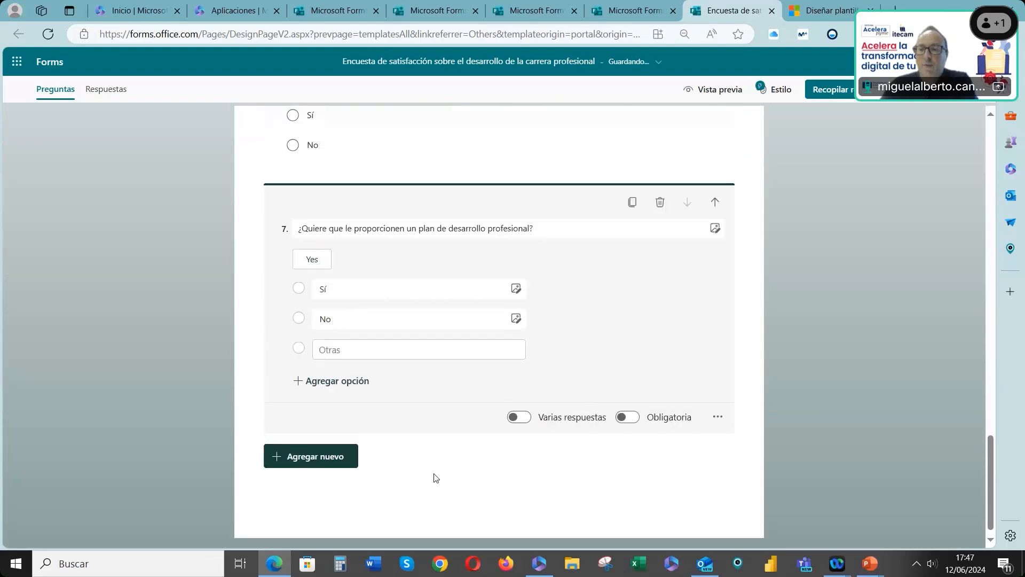
scroll(553, 426, up, 15)
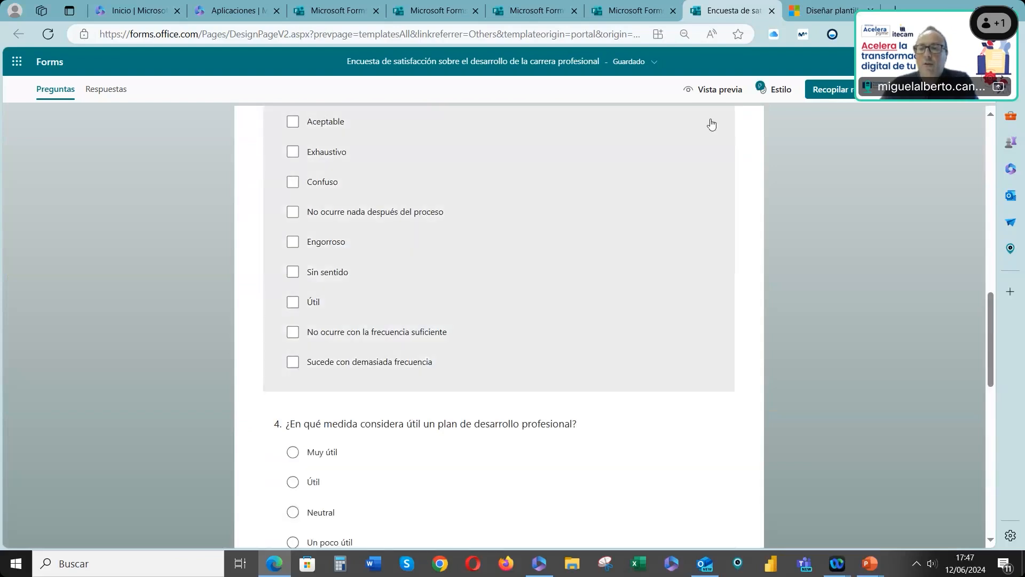
click(709, 96)
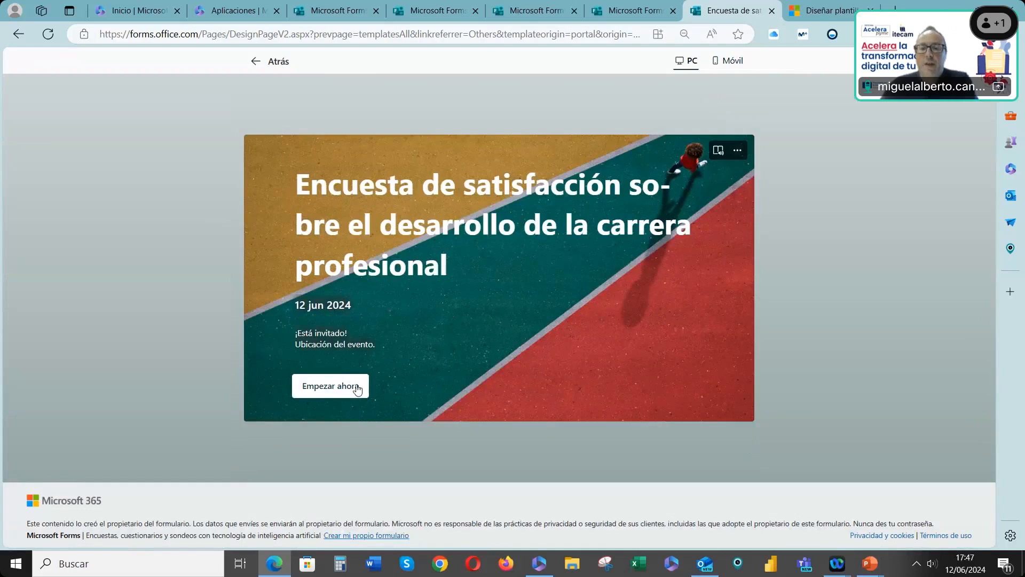
click(336, 386)
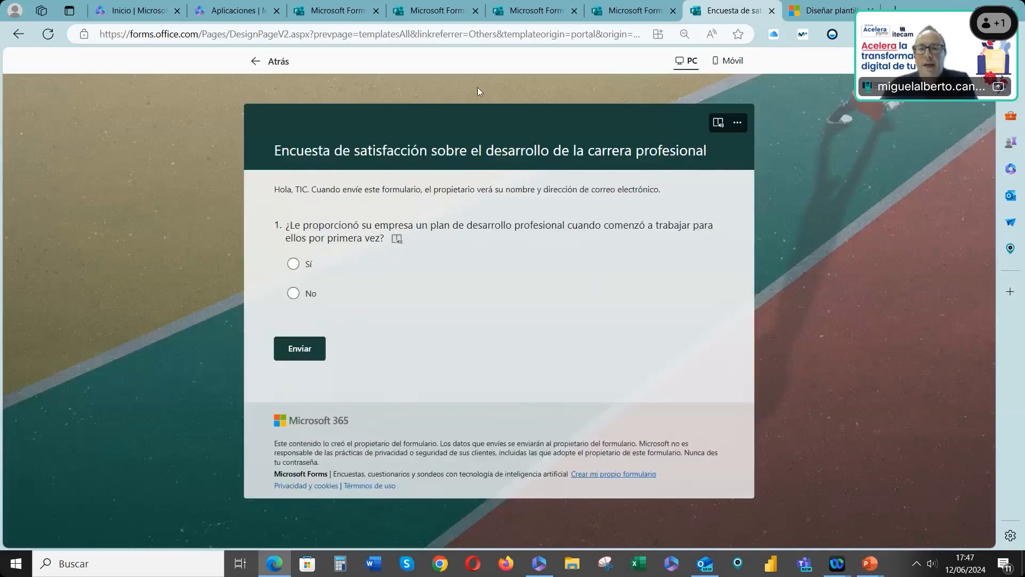
click(270, 61)
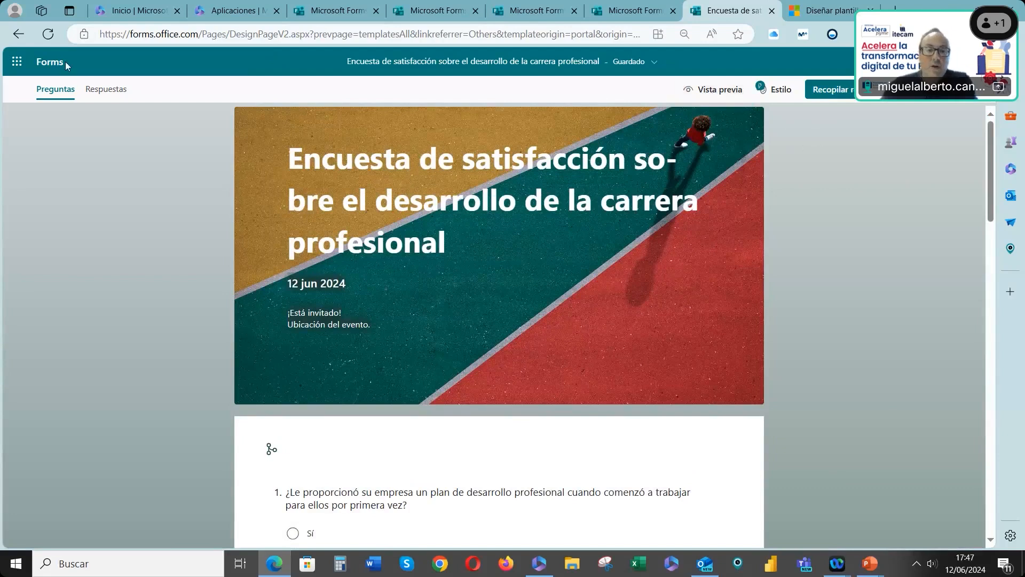
click(51, 87)
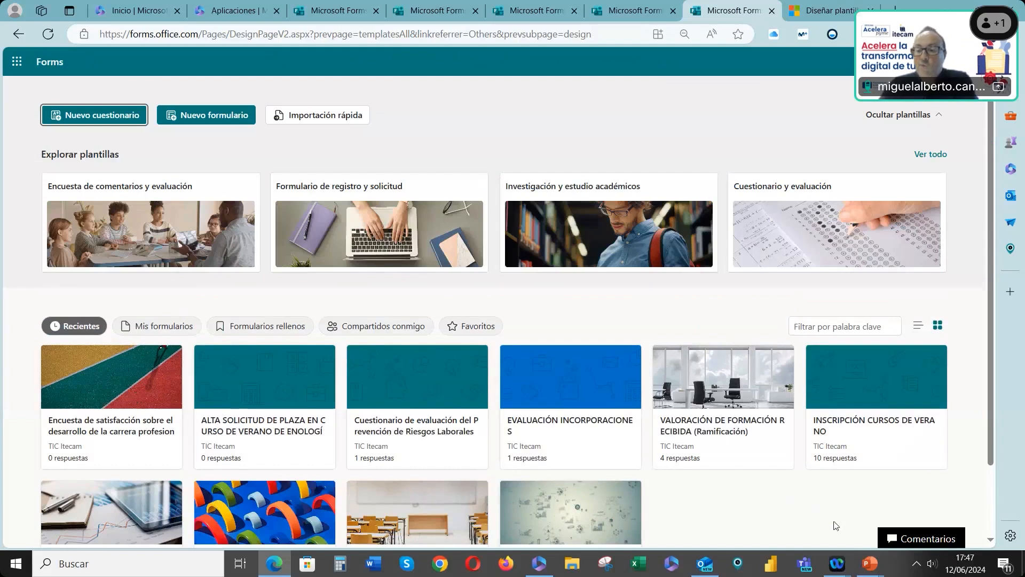
Switch to the presentation showing the sharing and collecting responses slide, then back to the browser
key(alt+Tab)
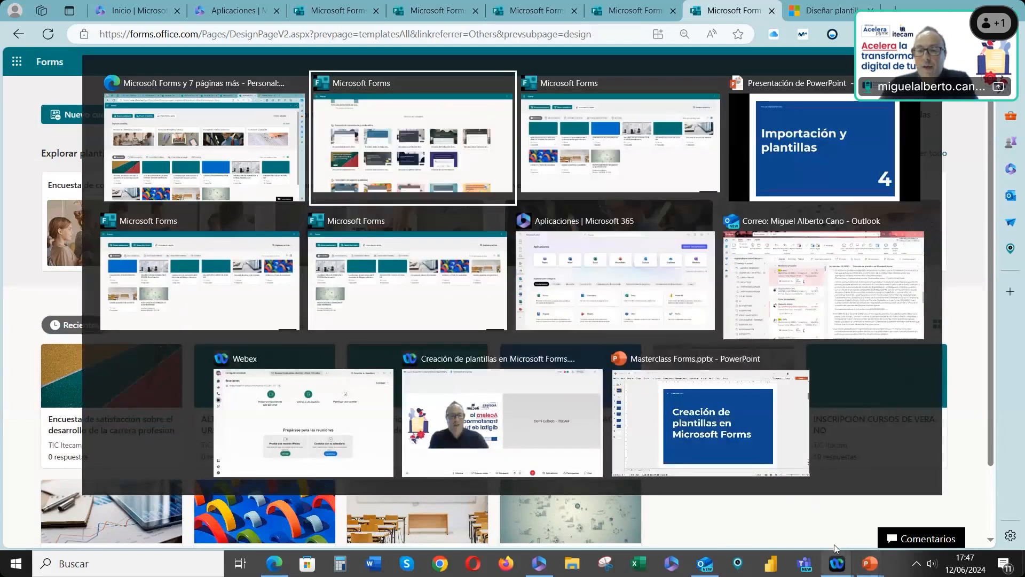
key(alt+Tab)
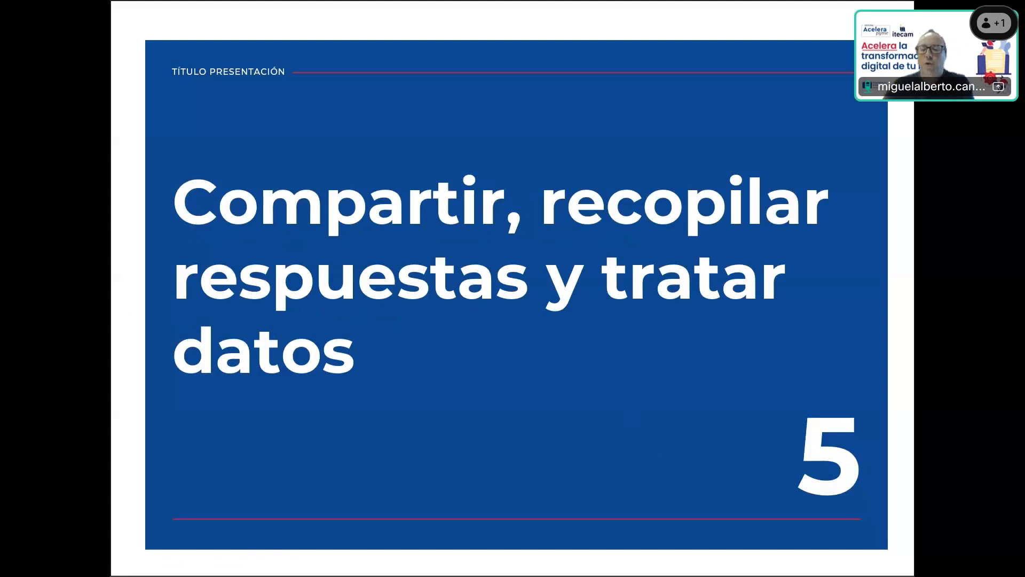
key(alt+Tab)
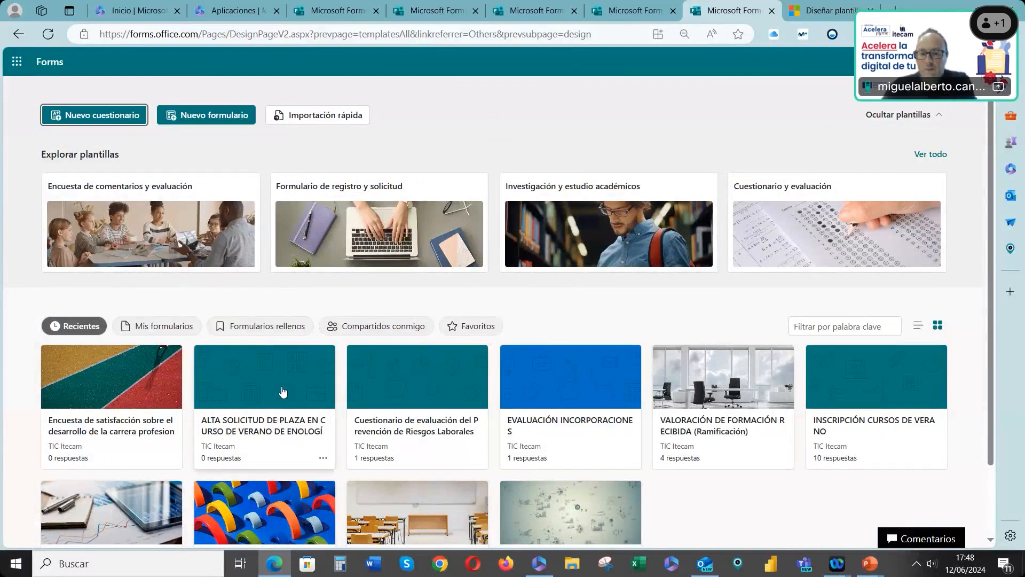
Open the EVALUACIÓN INCORPORACIONES form, view its style options, and open the send and collect responses dialog
scroll(632, 441, down, 1)
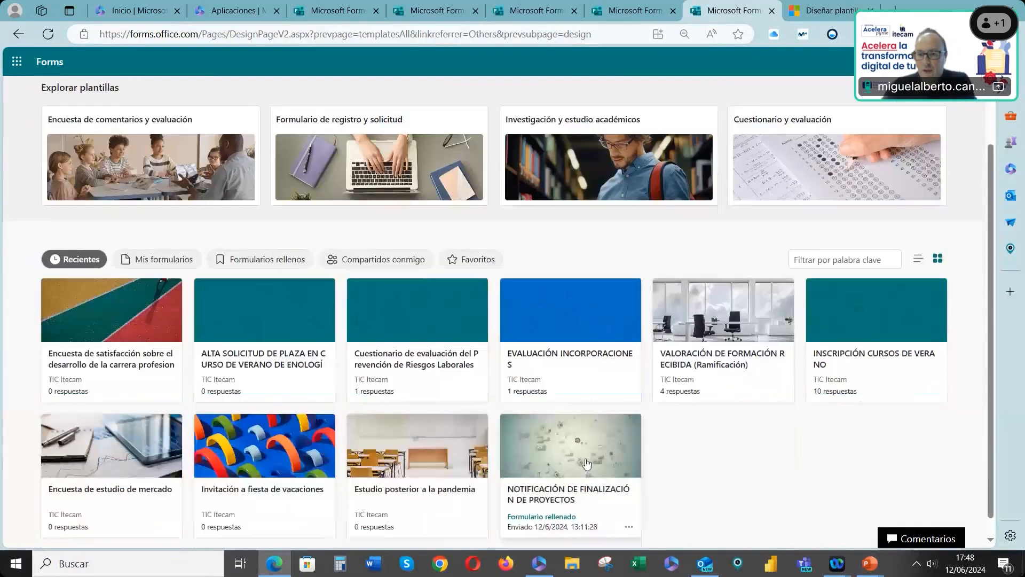
click(557, 313)
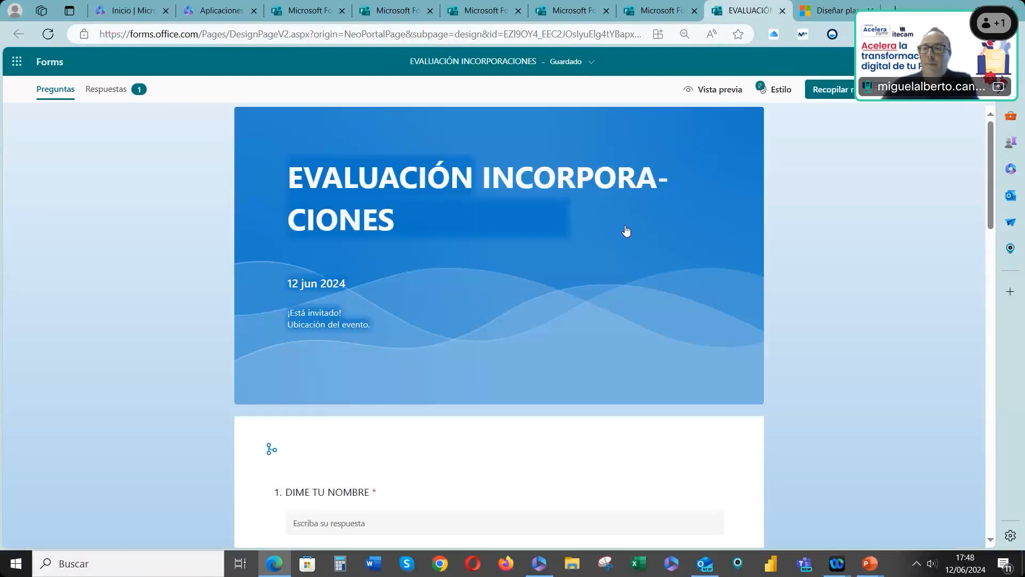
click(778, 89)
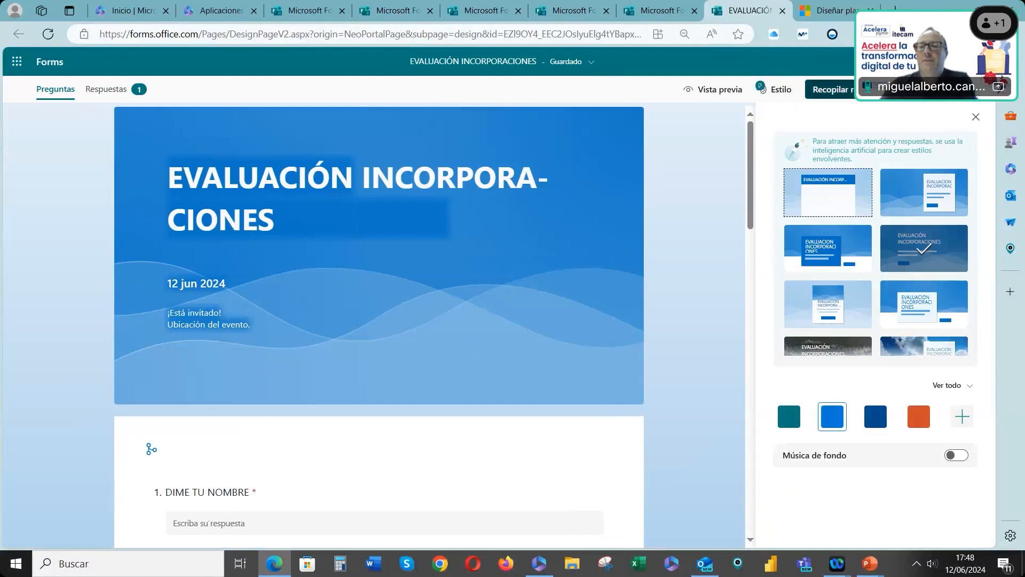
click(877, 99)
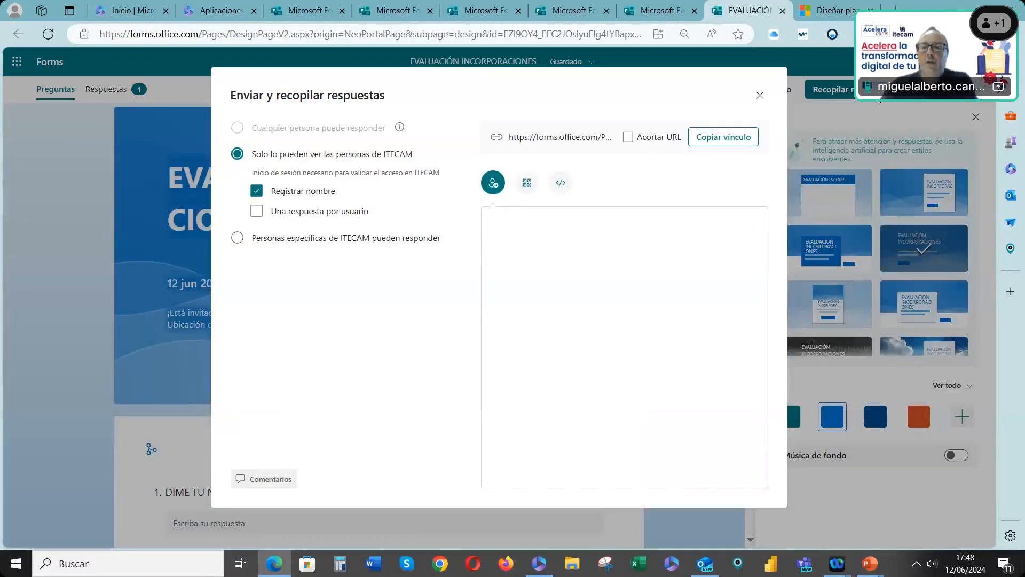
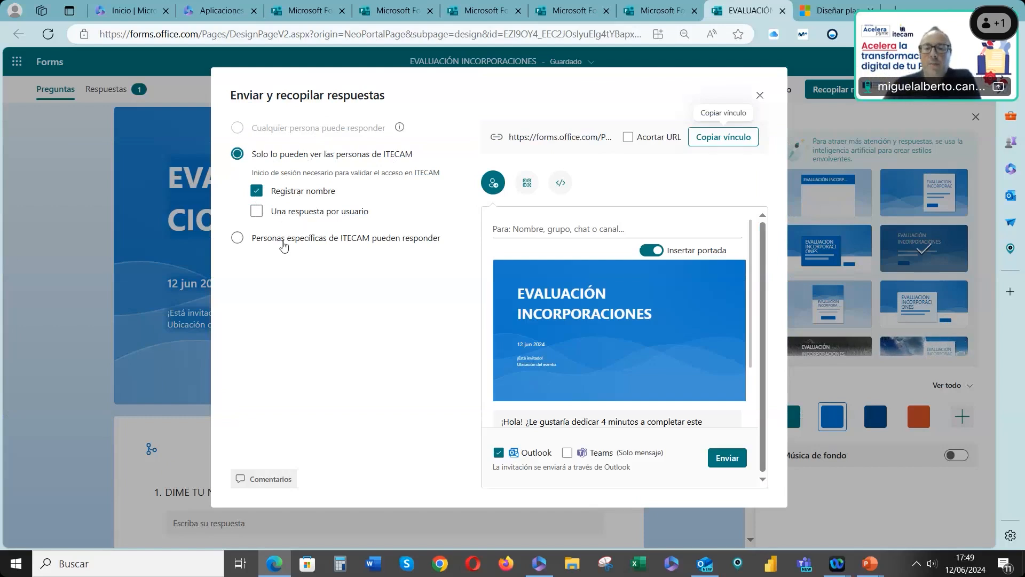
Keep responses limited to ITECAM members, shorten the form's URL and copy the link
click(237, 238)
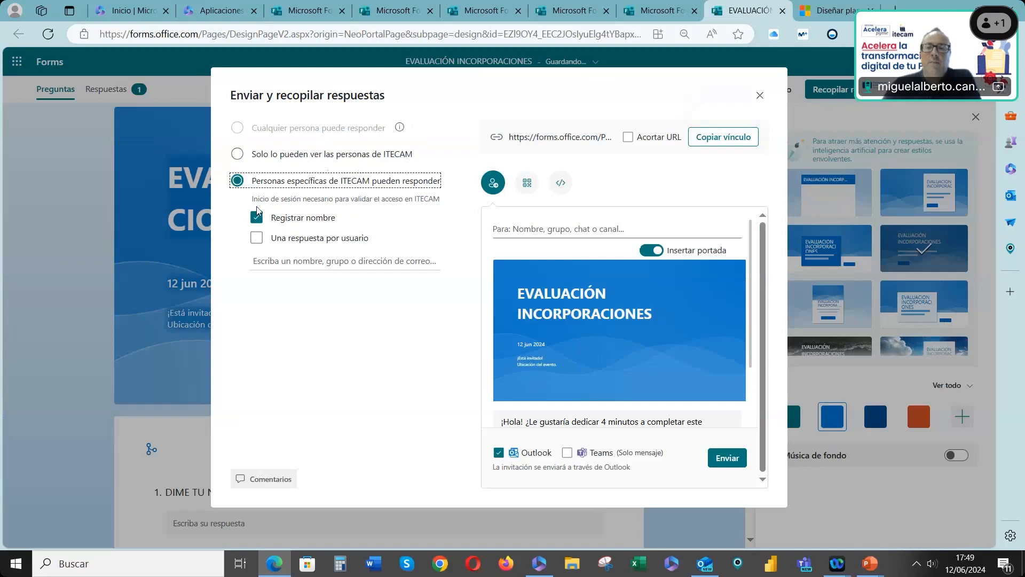
click(239, 154)
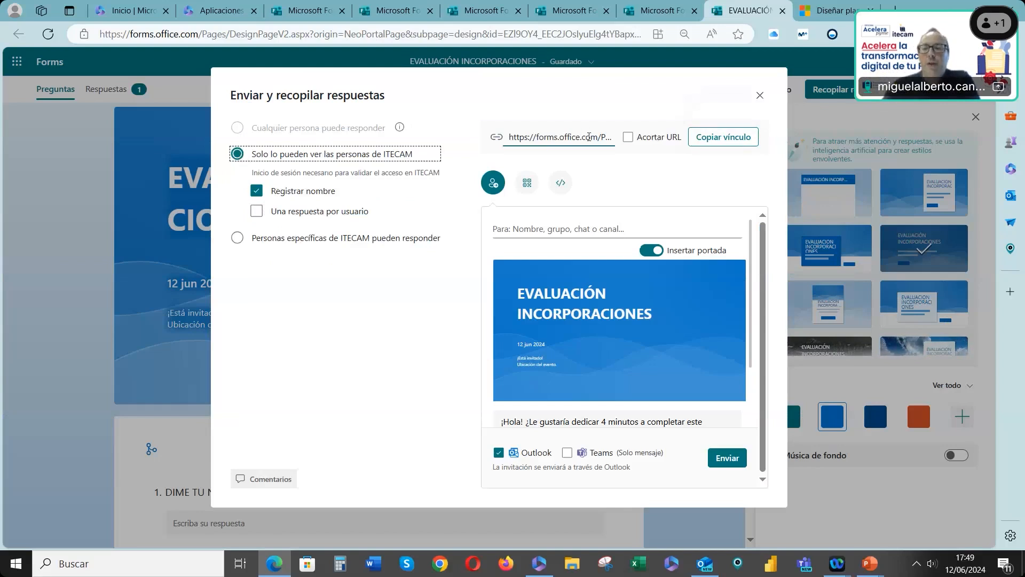
click(628, 138)
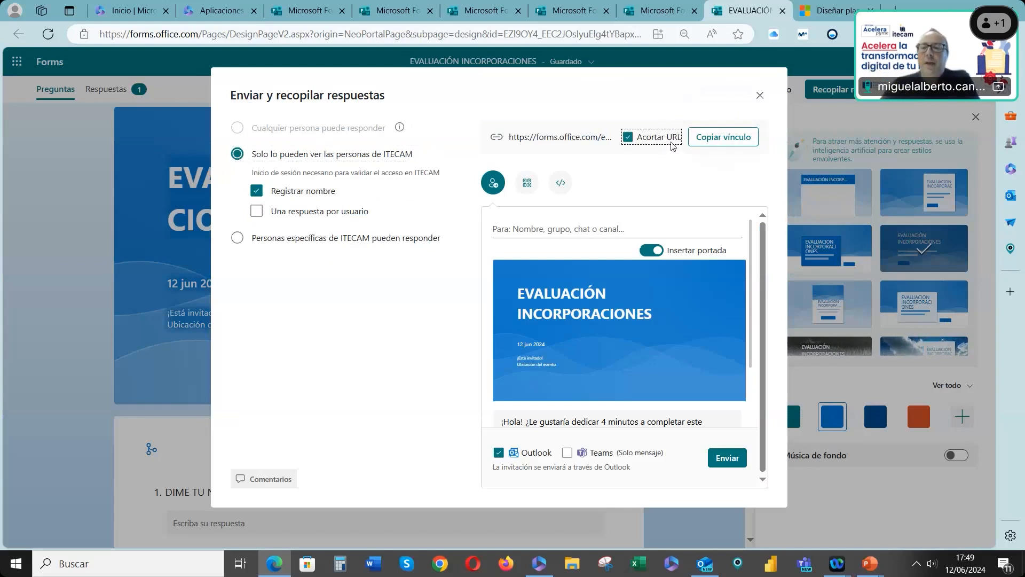
click(724, 137)
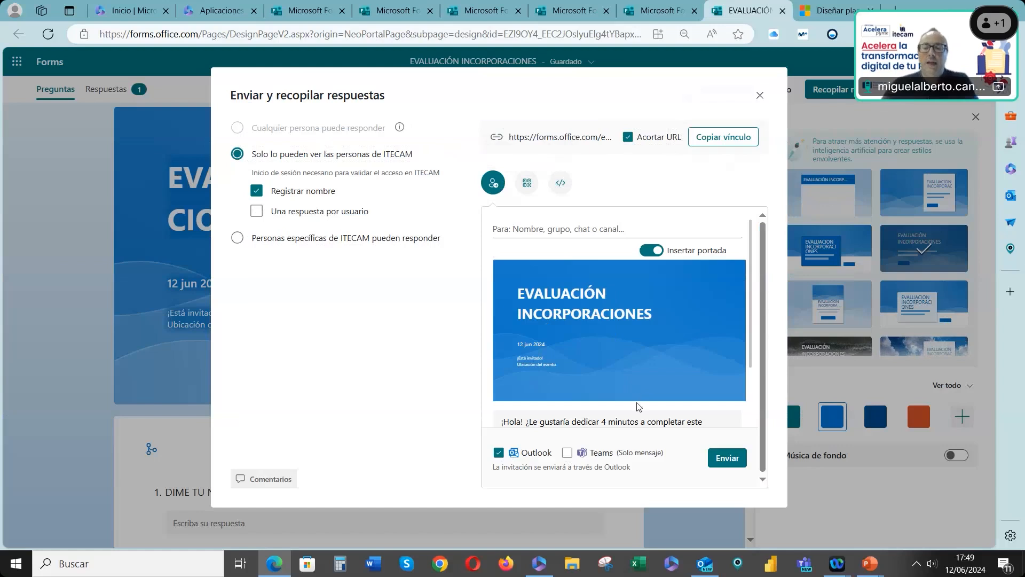
Review the e-mail invitation, QR code and embed code sharing options, then close the sharing dialog
scroll(638, 403, down, 1)
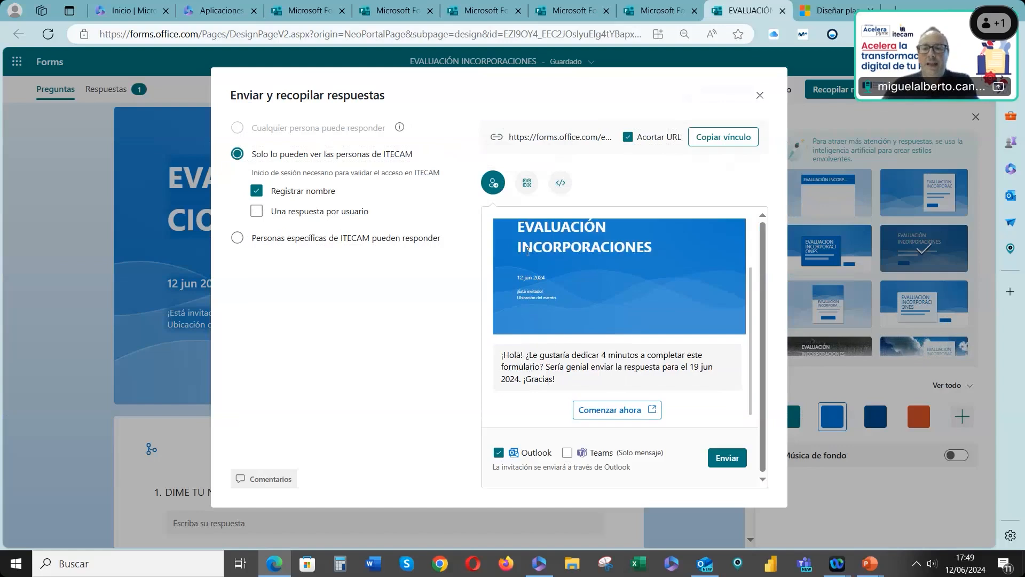
scroll(578, 232, up, 1)
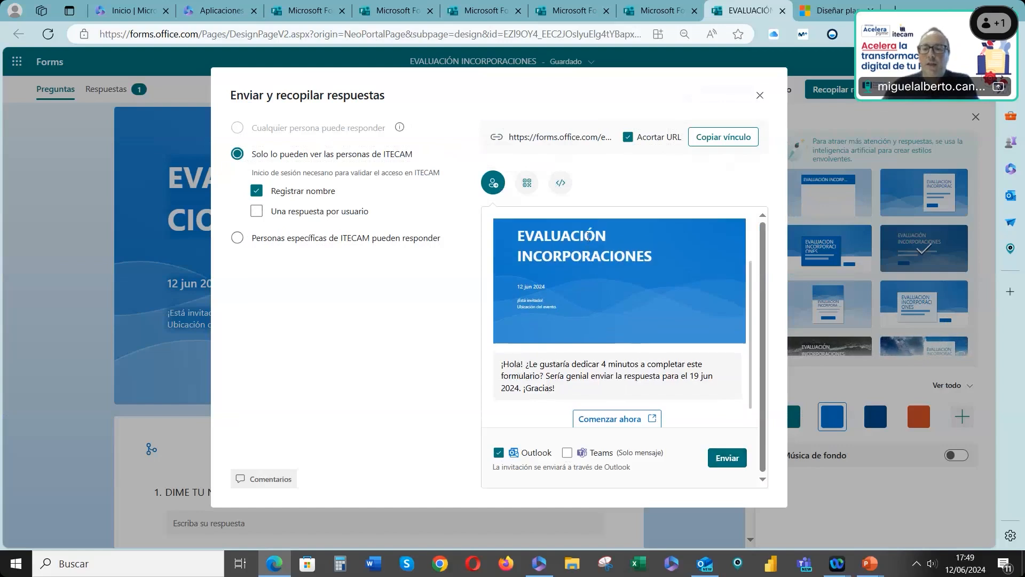
click(527, 183)
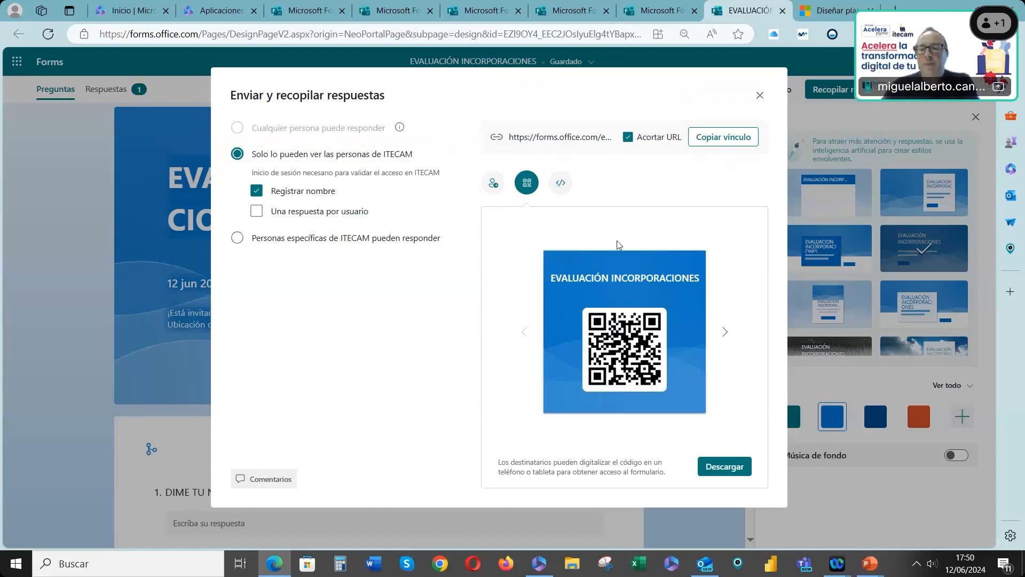
click(571, 193)
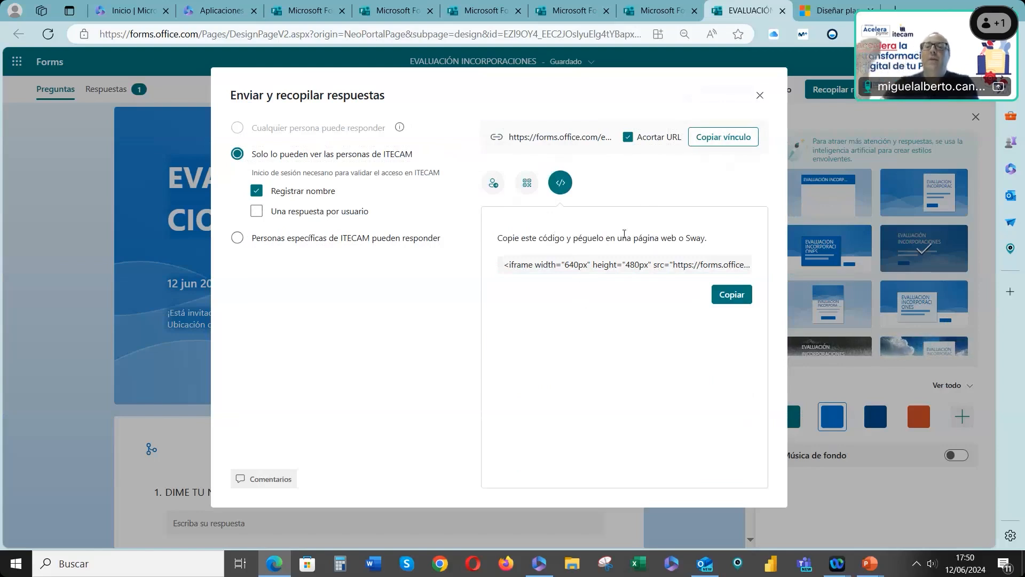
click(760, 97)
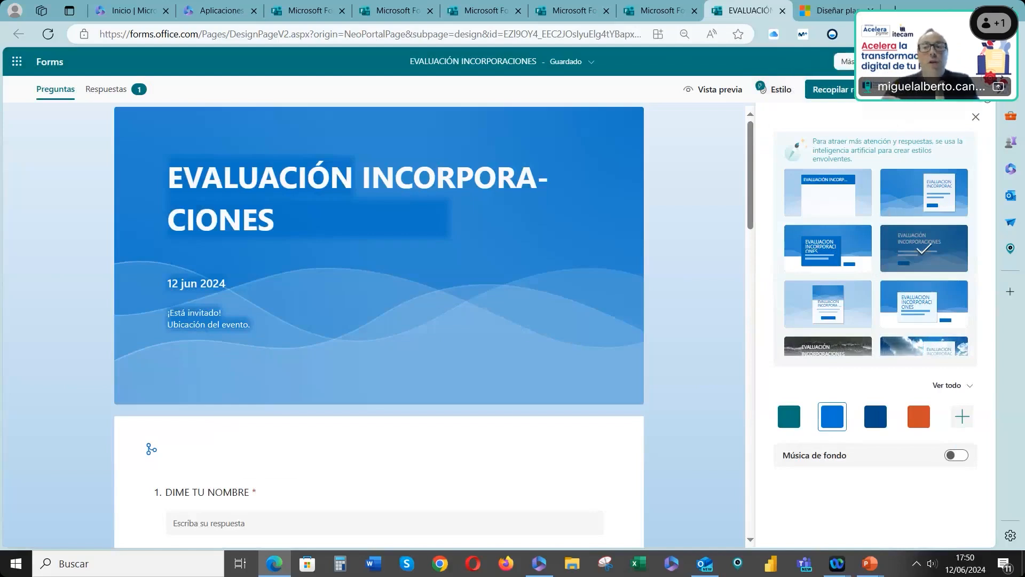
Create a collaboration link so others can edit the form and view its results
click(963, 94)
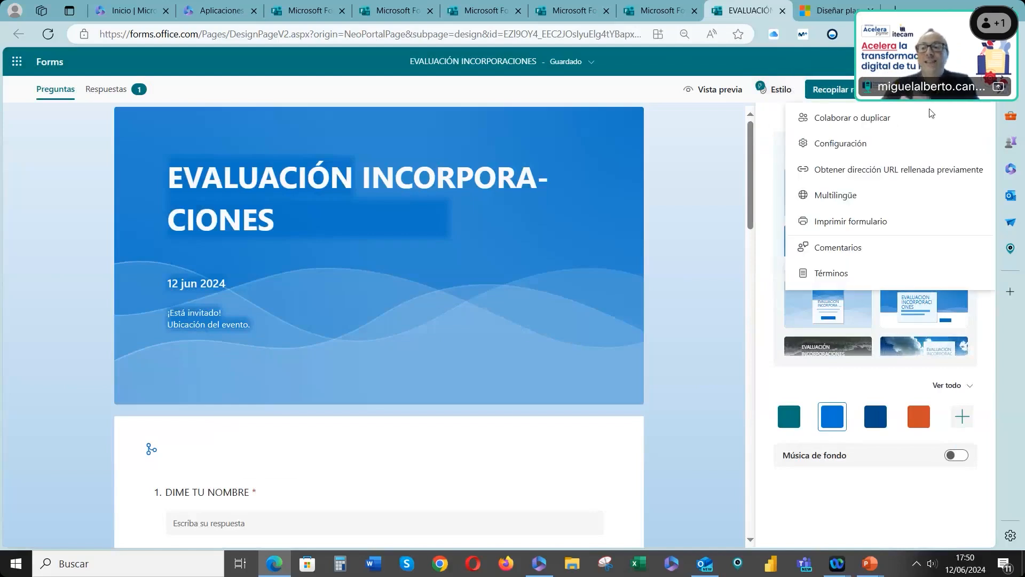
click(884, 126)
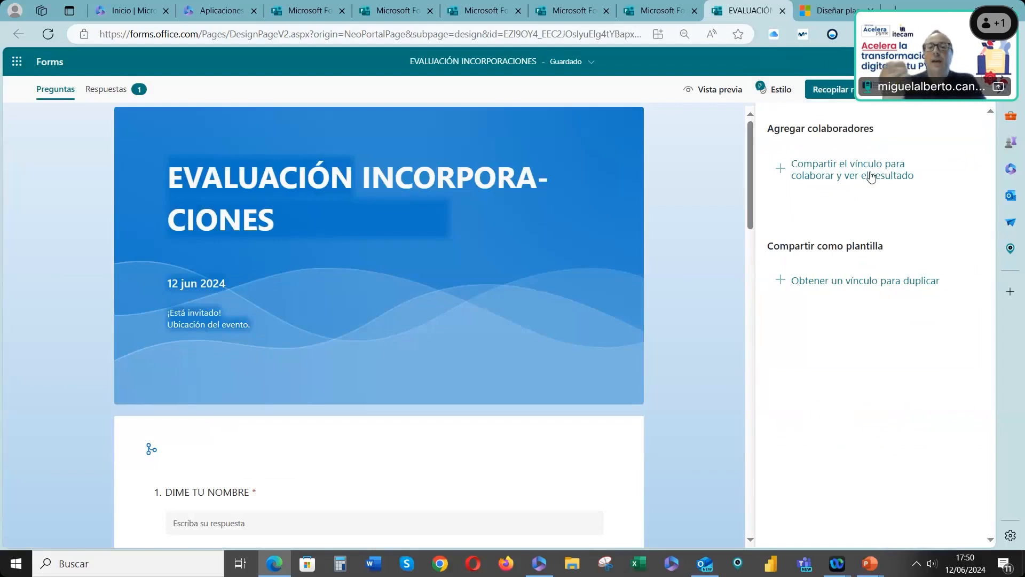
click(878, 171)
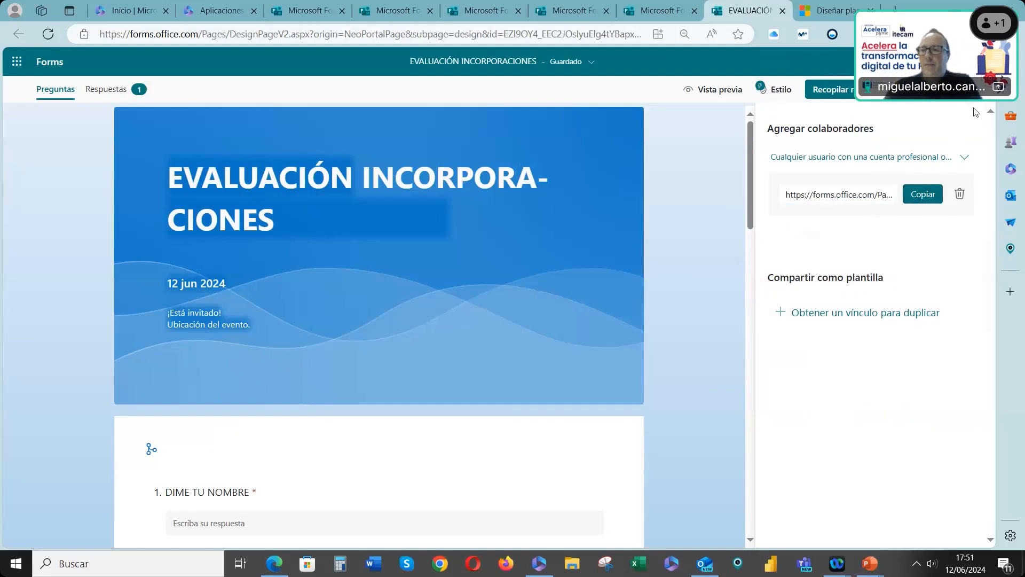
Open the form settings and try enabling a start date and end date for responses, then clear both
click(977, 89)
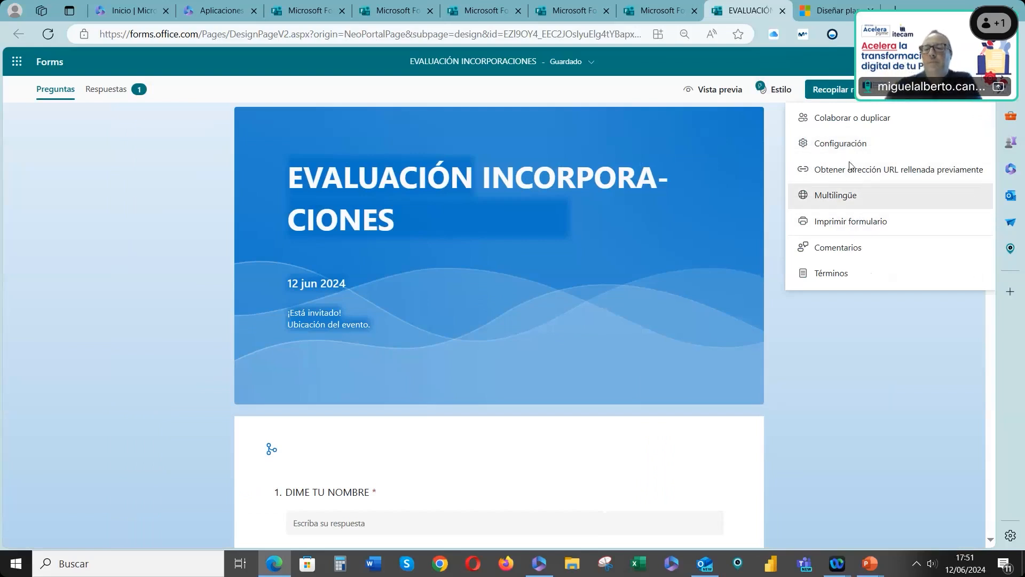
click(851, 144)
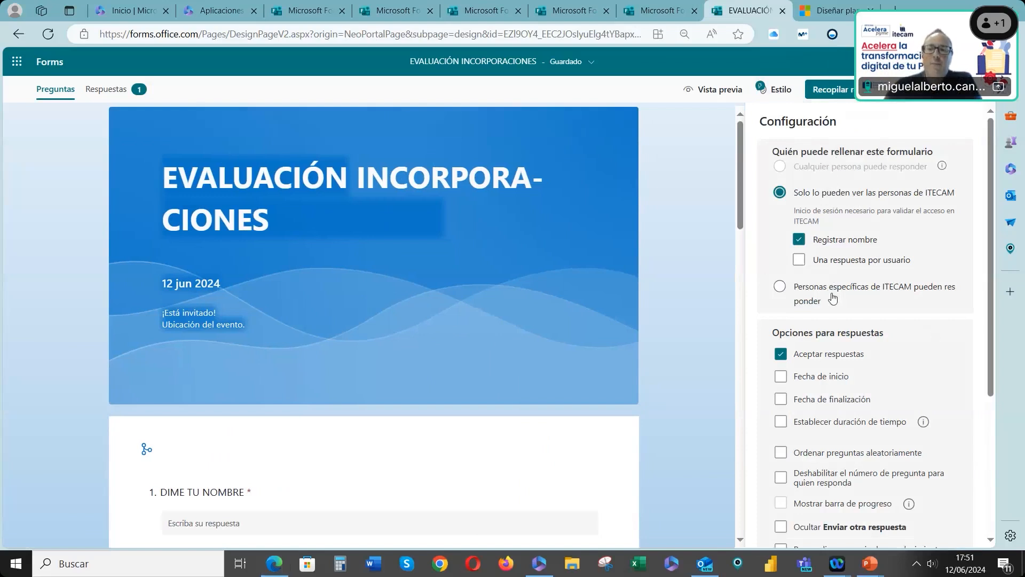
scroll(833, 297, down, 2)
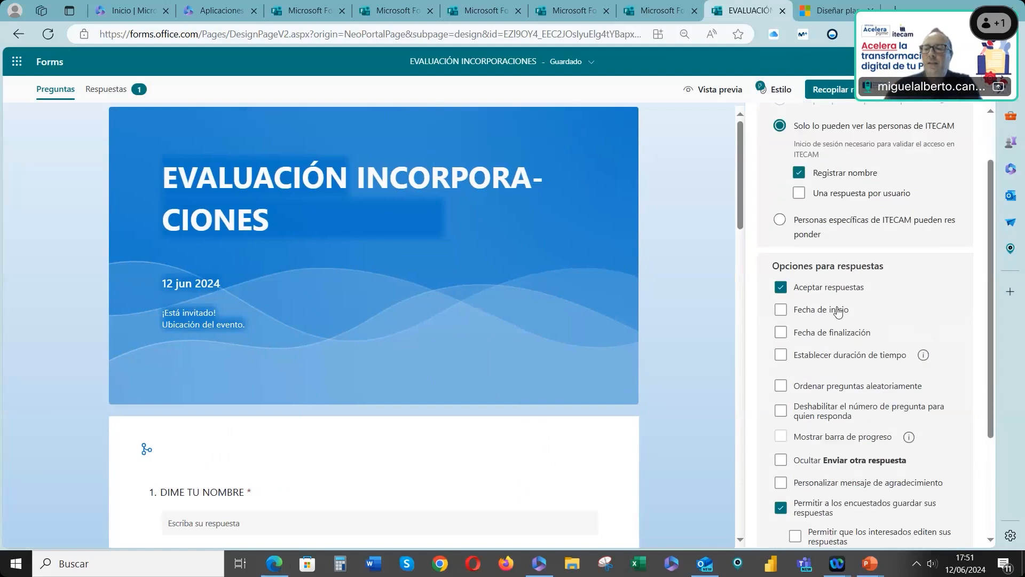
scroll(830, 297, down, 1)
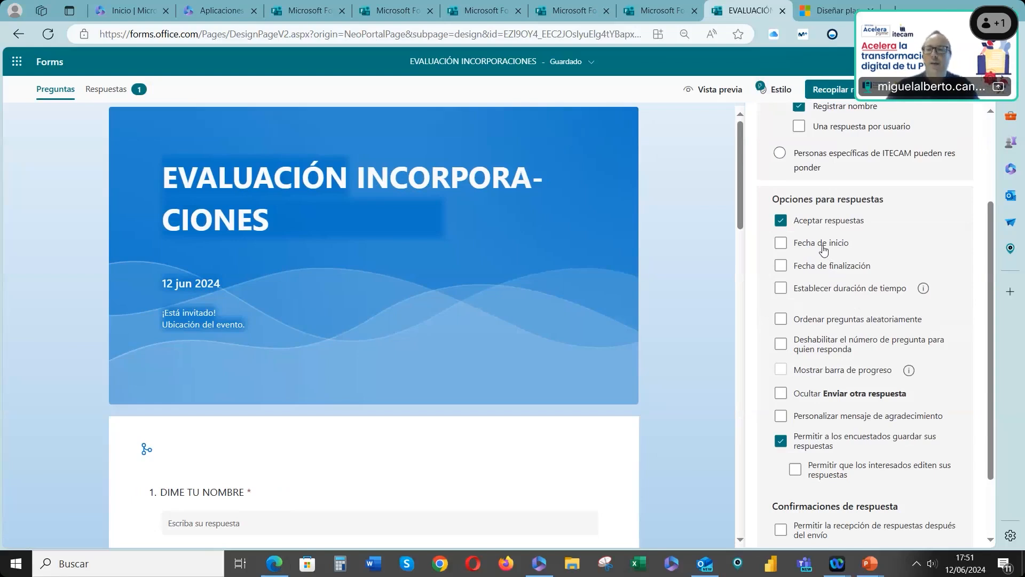
click(824, 250)
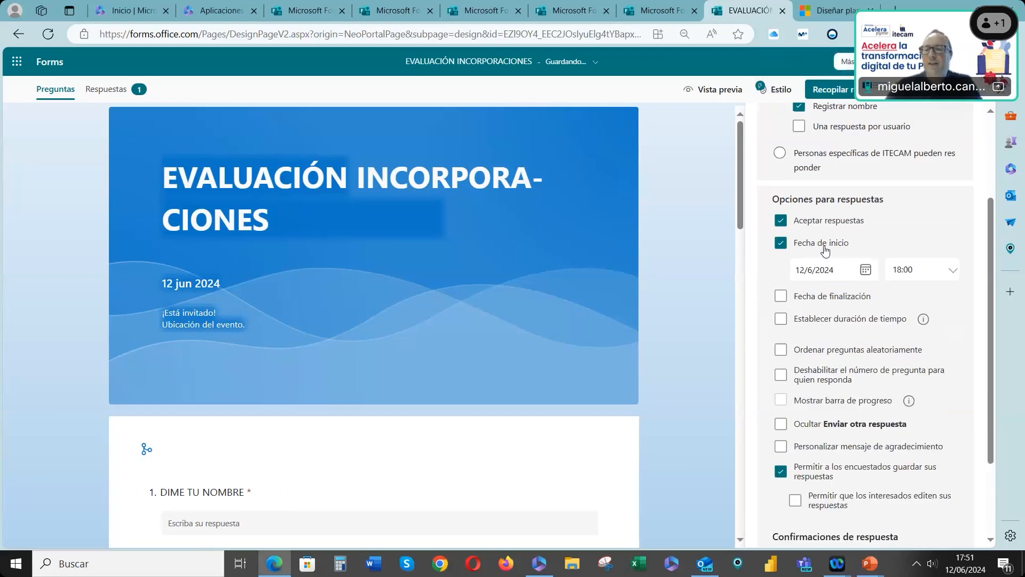
click(821, 302)
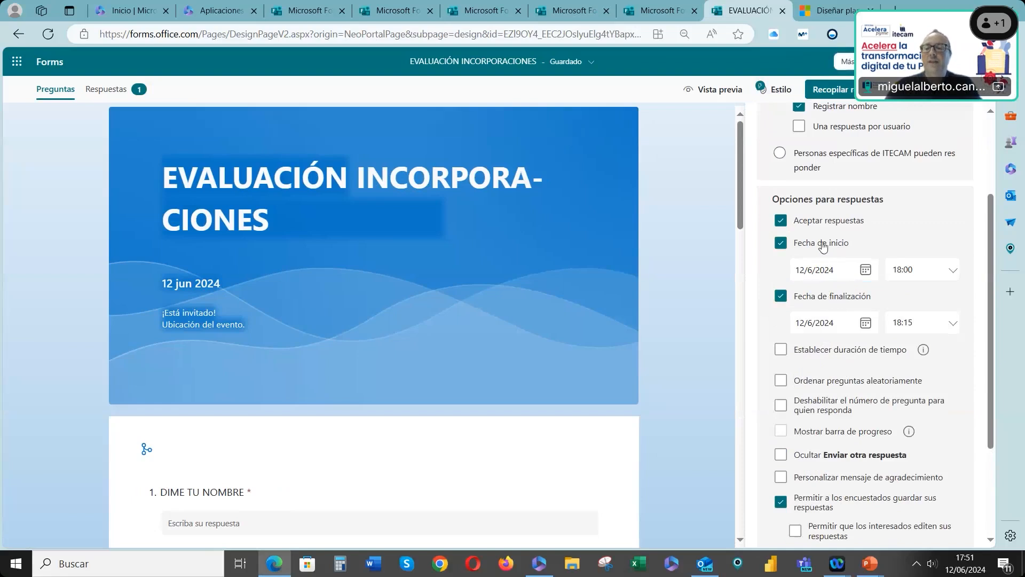
click(781, 242)
click(781, 265)
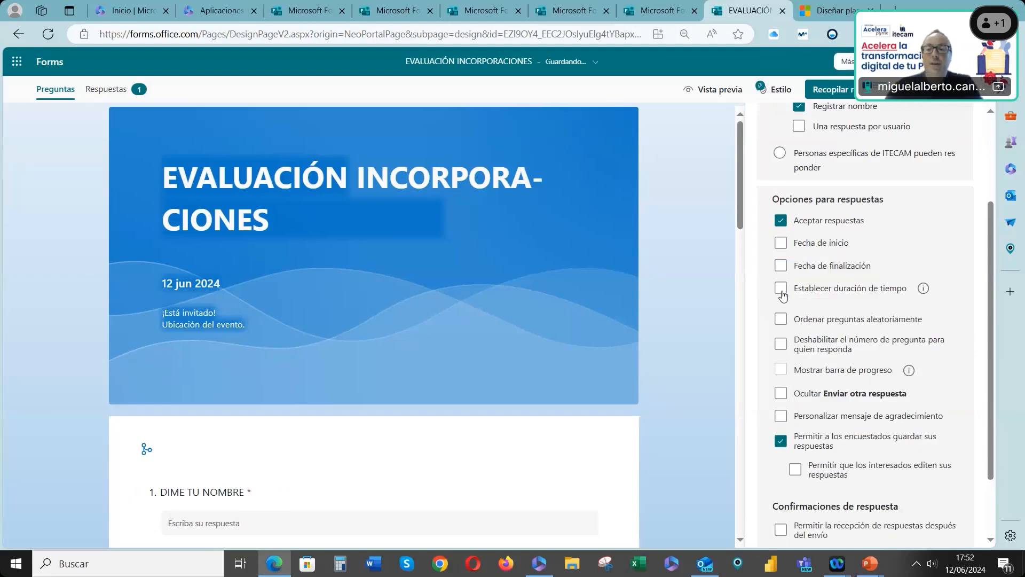
Try a 30-minute time limit and random question order, then turn both off
click(781, 291)
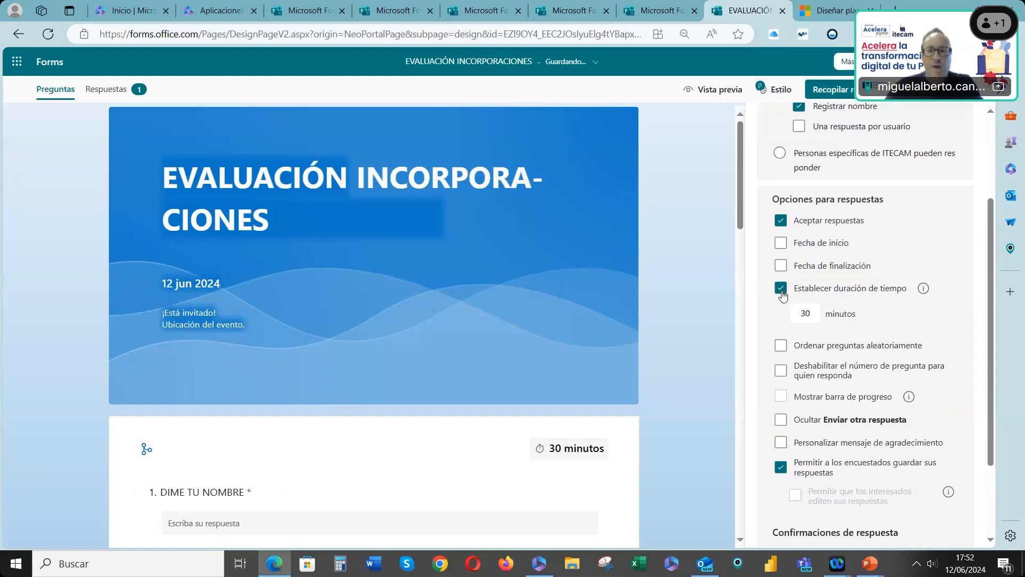
click(781, 291)
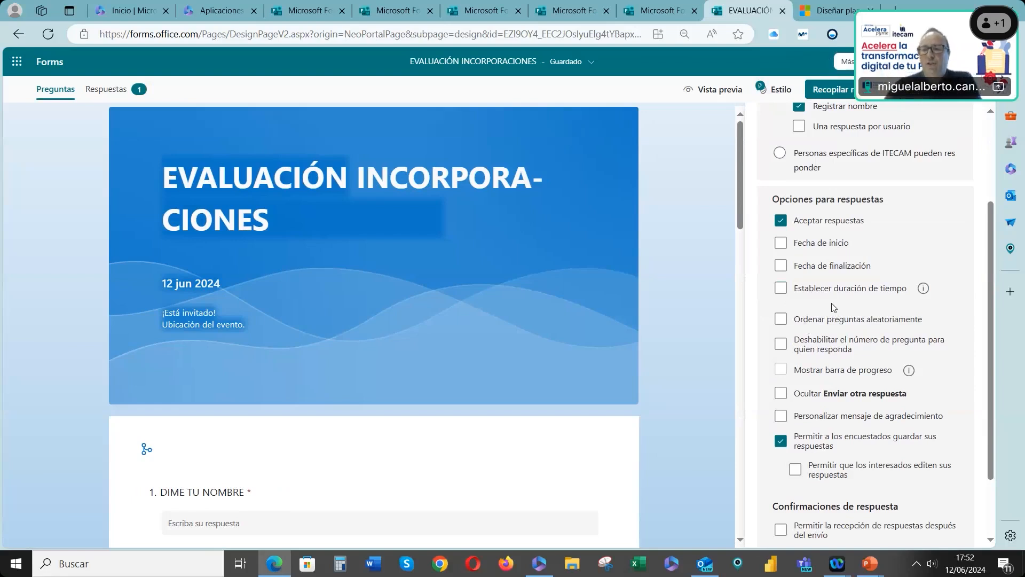
click(811, 320)
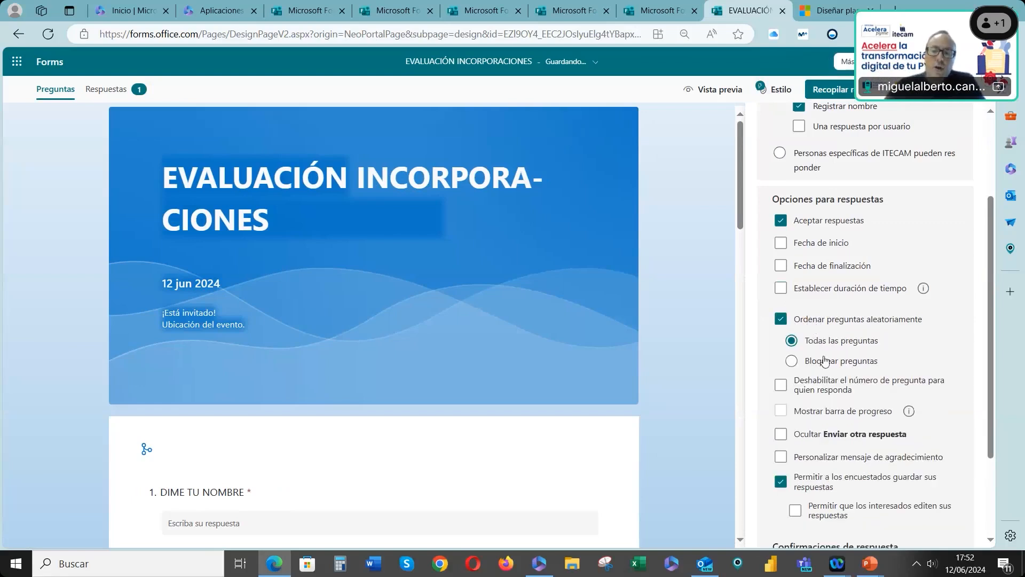
click(828, 320)
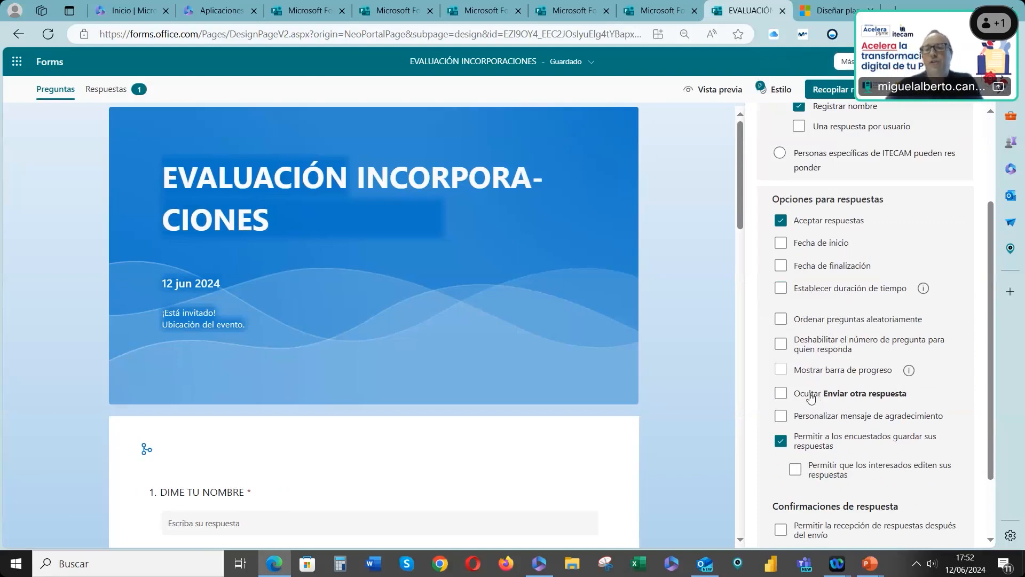
Enable a customized thank-you message reading "La respuesta se ha enviado."
scroll(813, 398, down, 1)
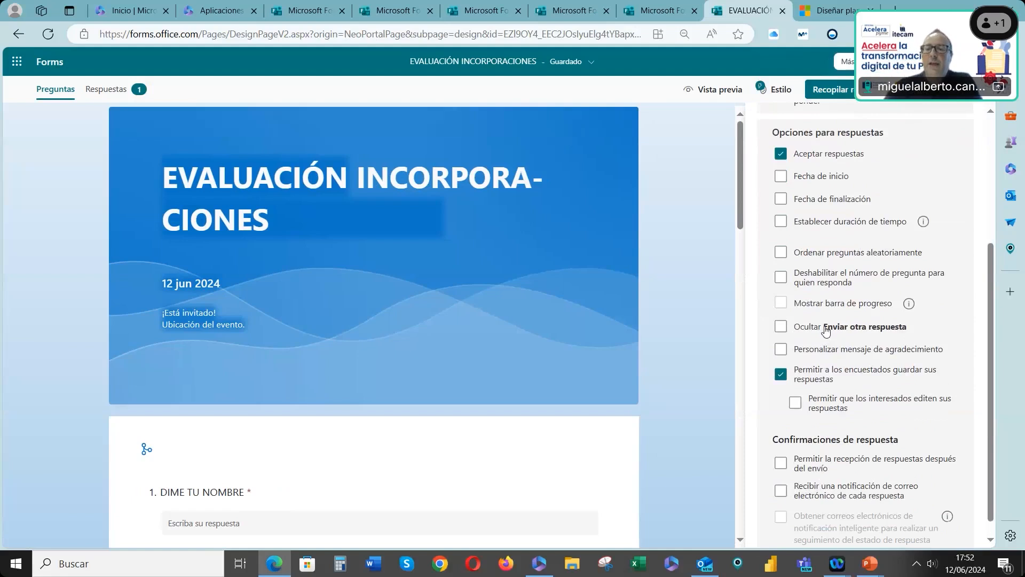
click(801, 351)
drag(821, 375, 778, 378)
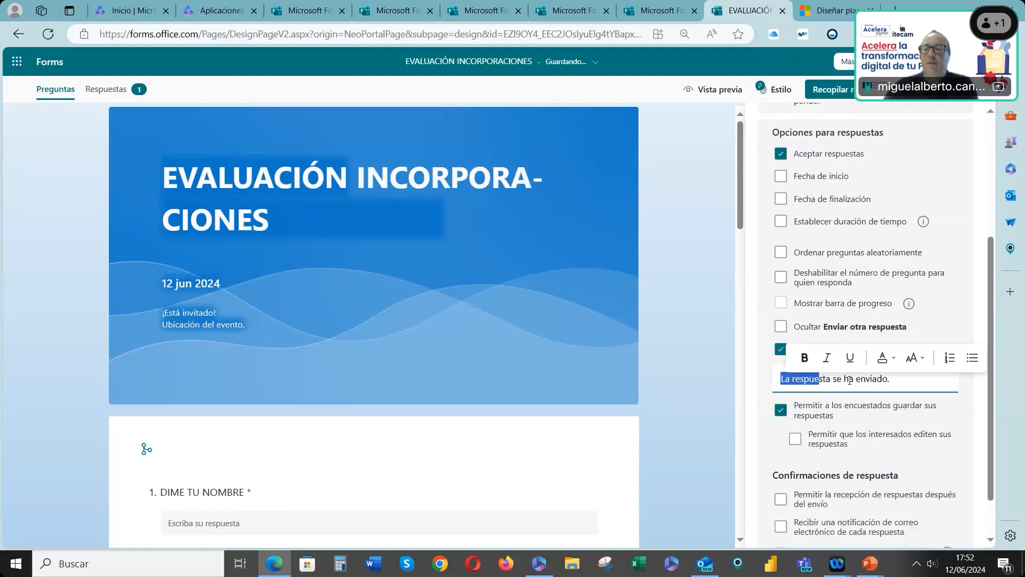
drag(898, 381, 683, 391)
click(683, 390)
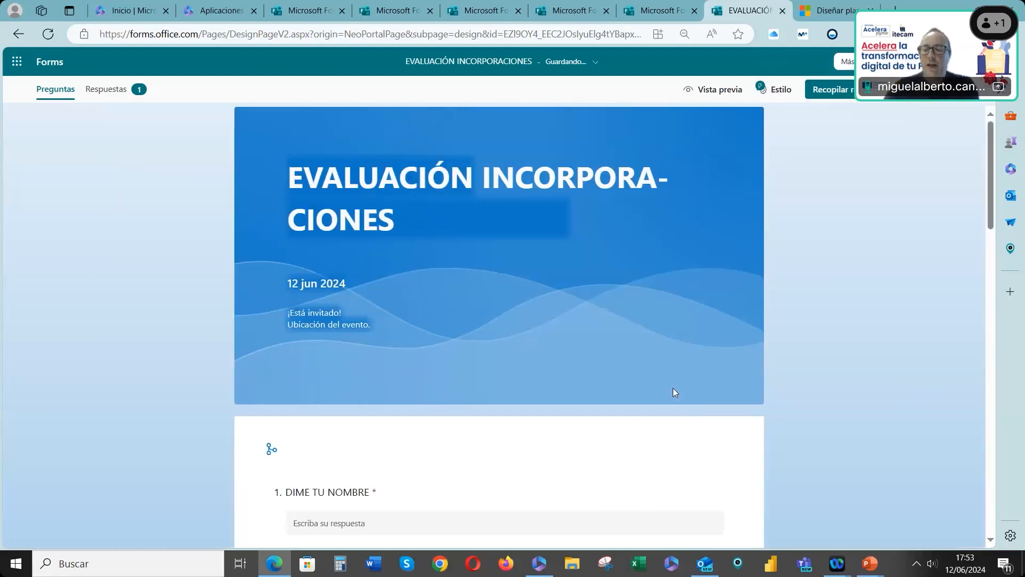
Reopen the form settings and turn on an e-mail notification for each response
click(846, 61)
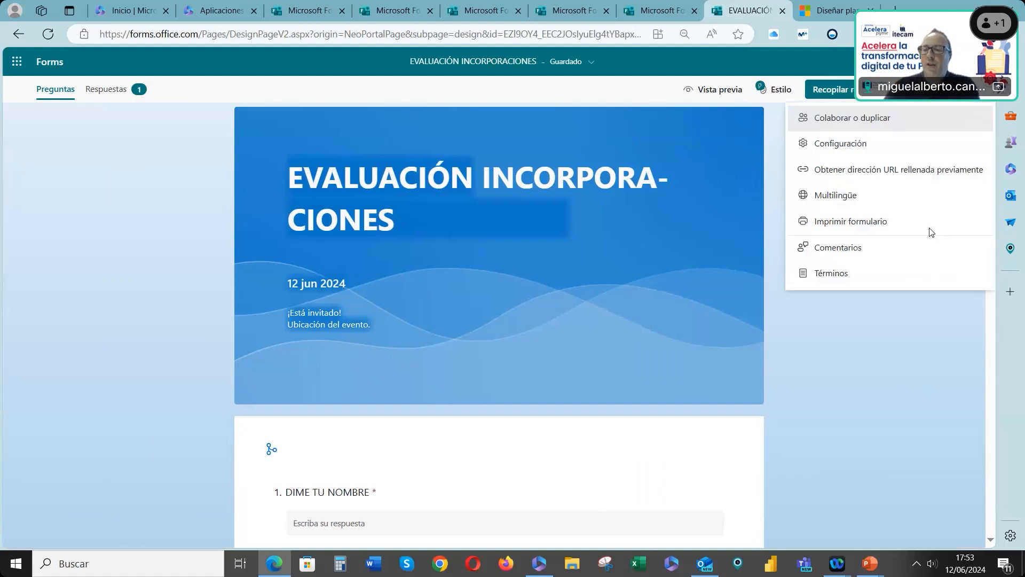
click(841, 143)
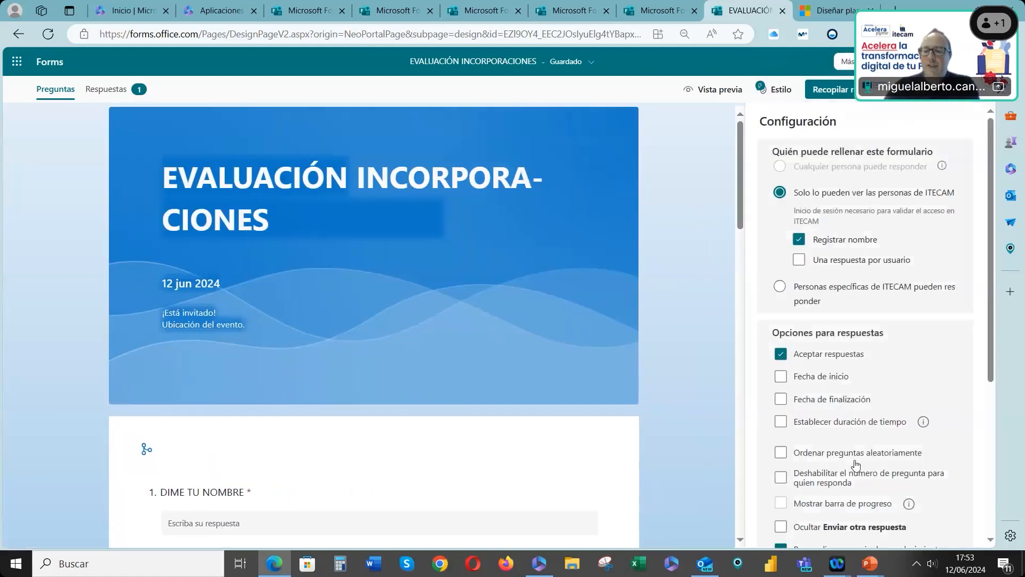
scroll(846, 476, down, 1)
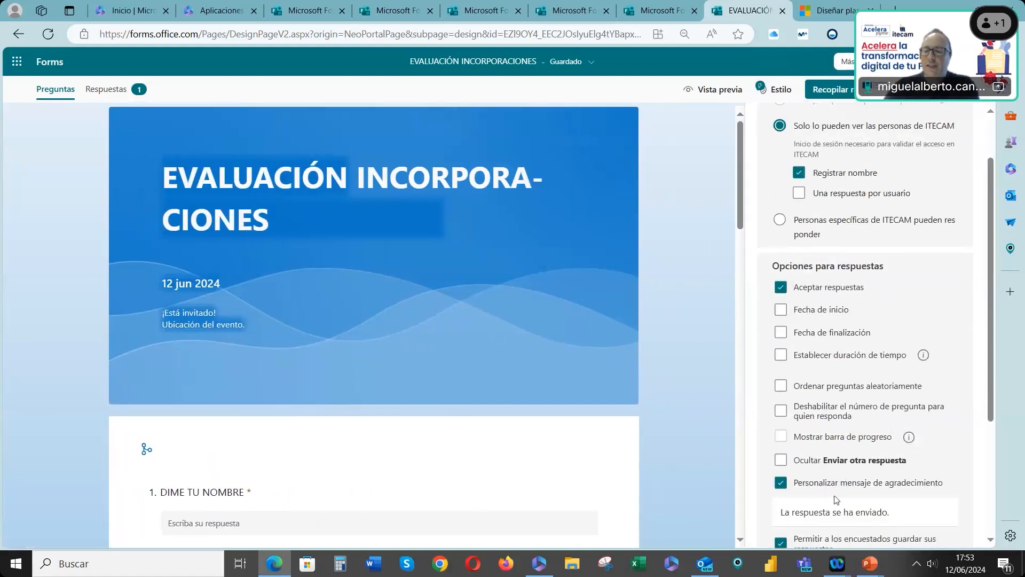
scroll(845, 474, down, 1)
triple_click(902, 450)
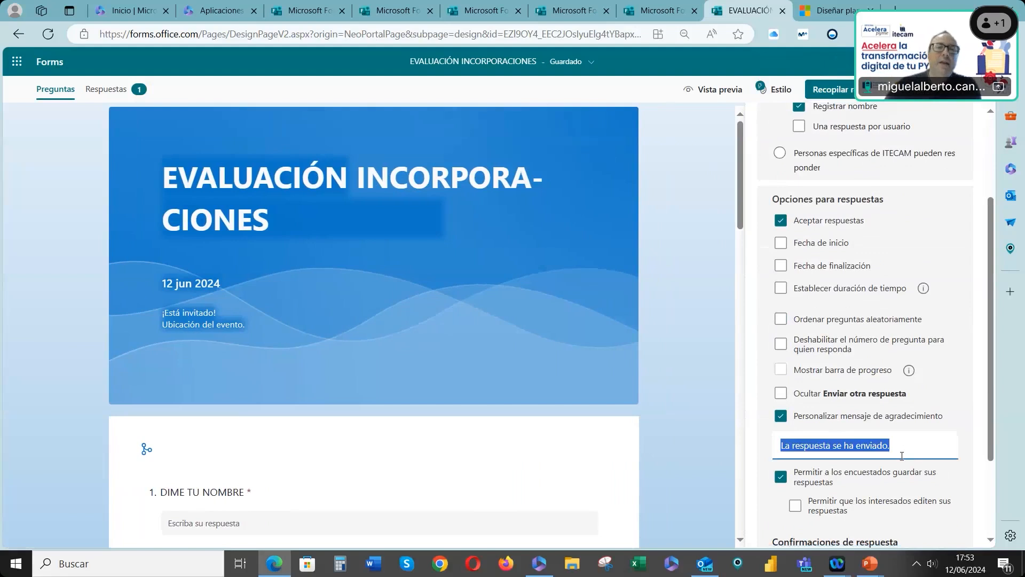
scroll(902, 431, down, 2)
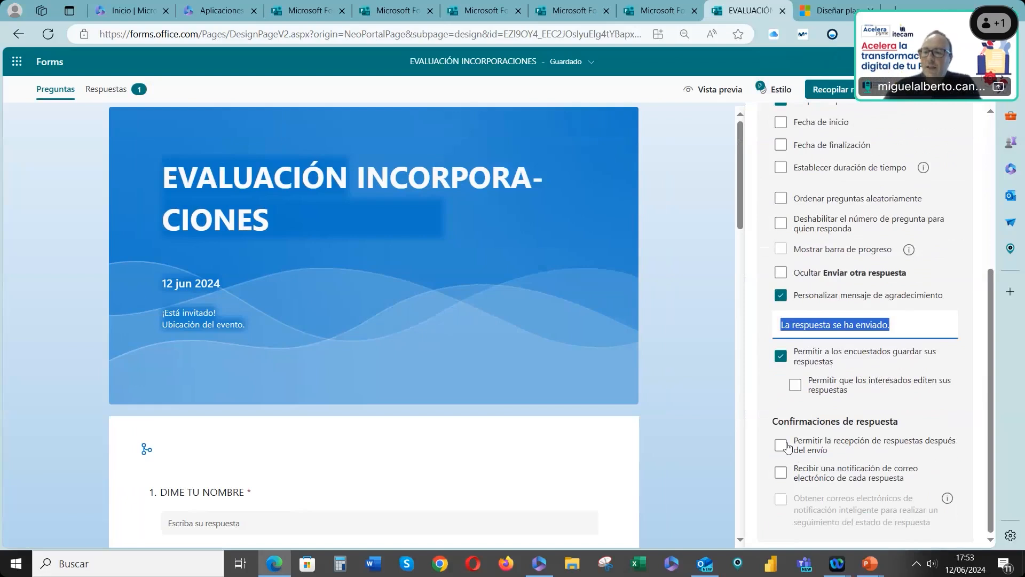
click(782, 479)
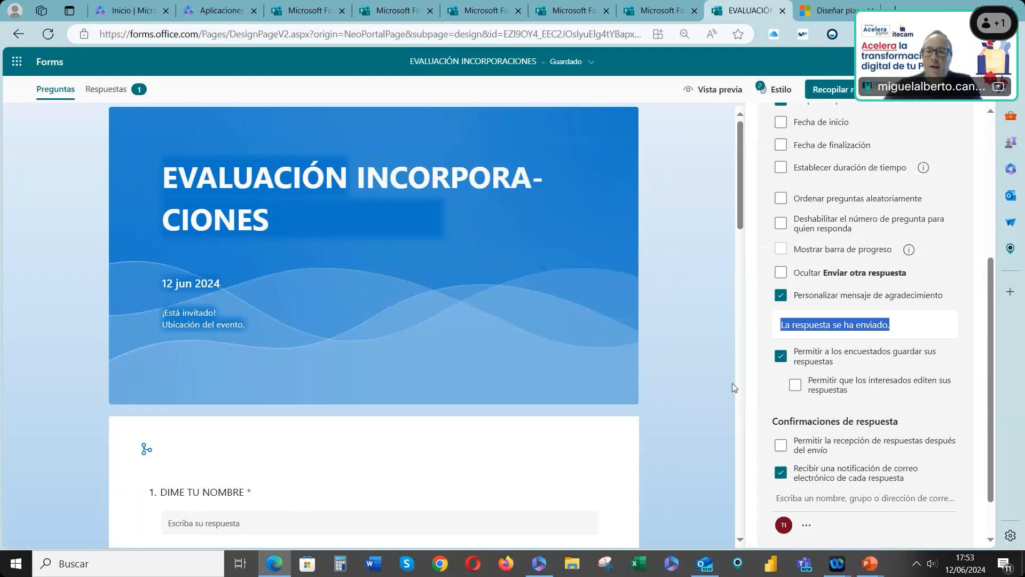
Return to the Forms home page
click(971, 89)
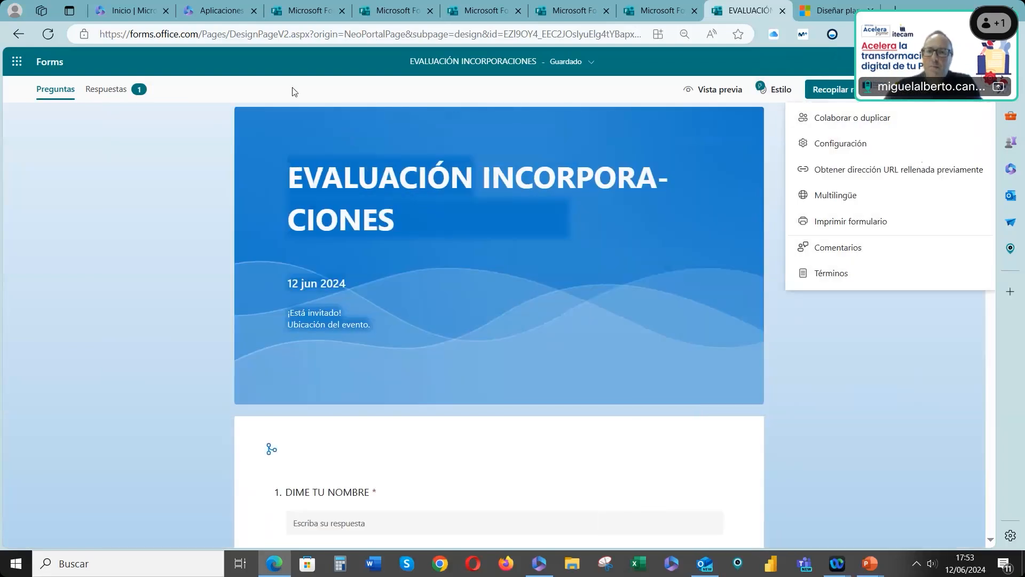
click(48, 62)
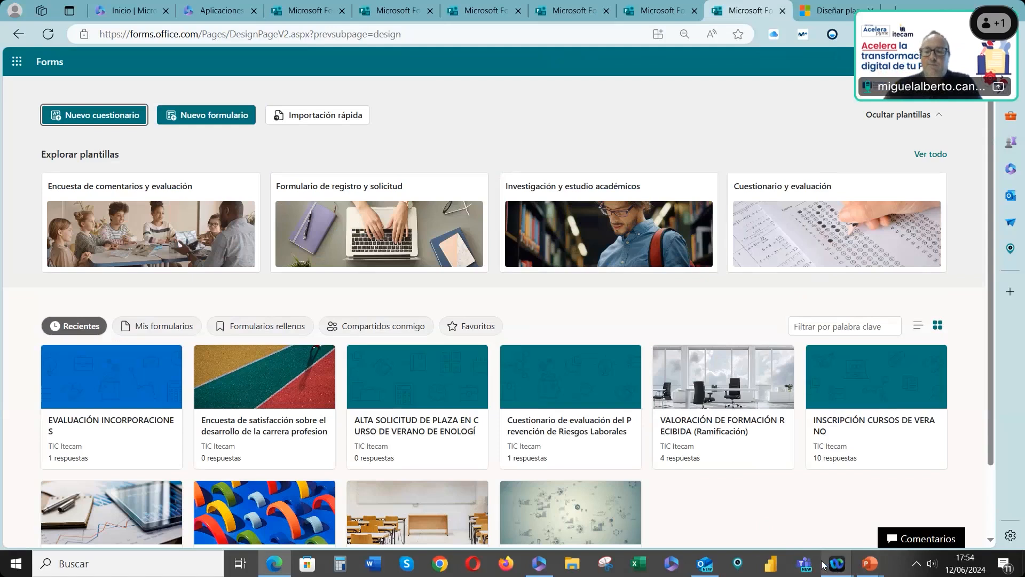
mouse_move(837, 564)
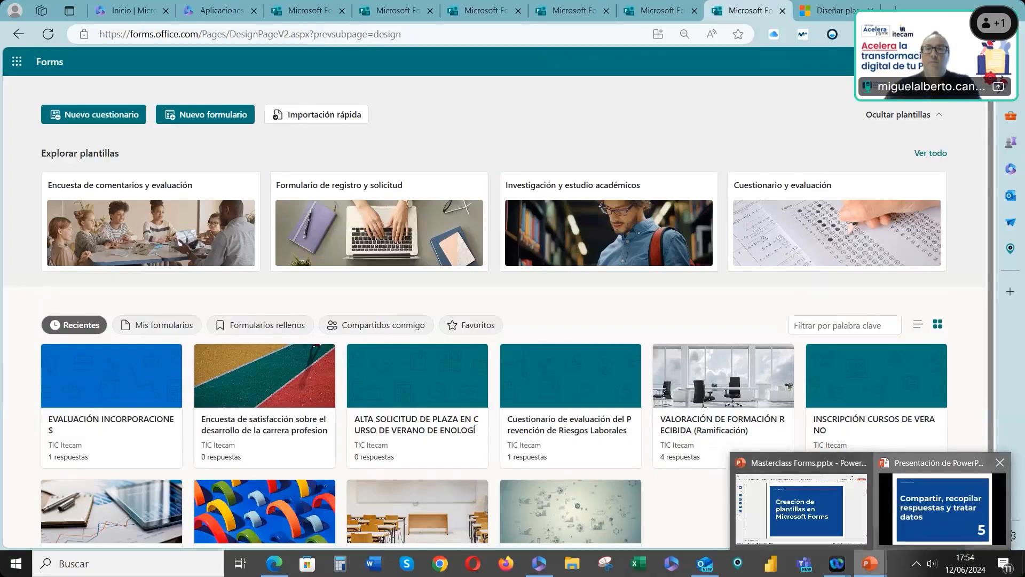
click(904, 509)
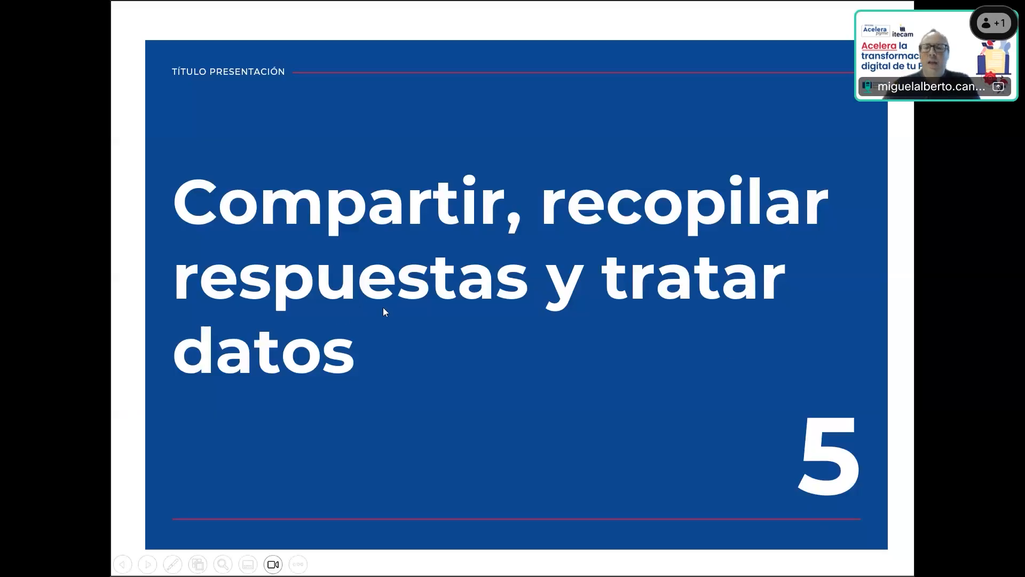
click(342, 315)
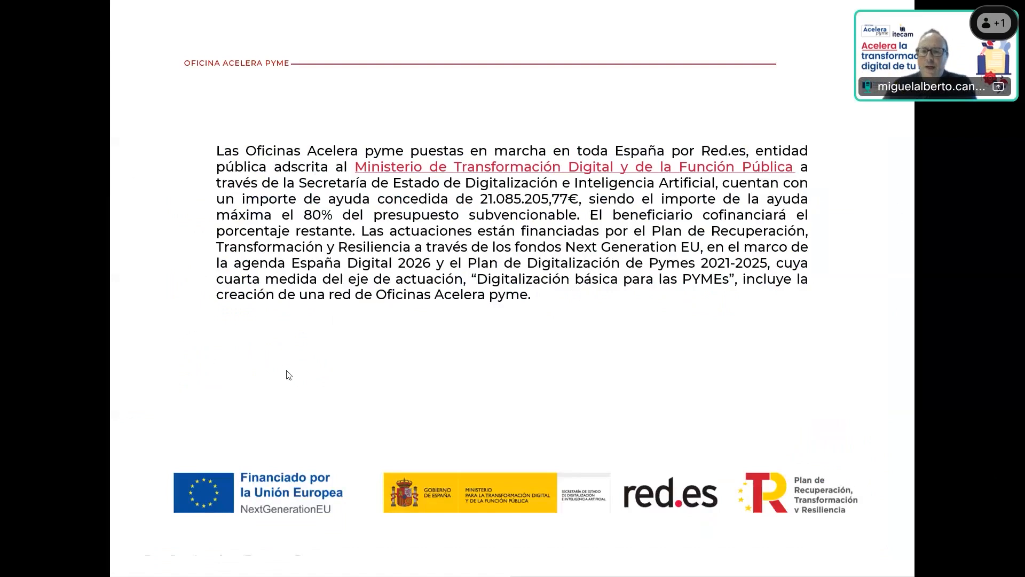
key(alt+Tab)
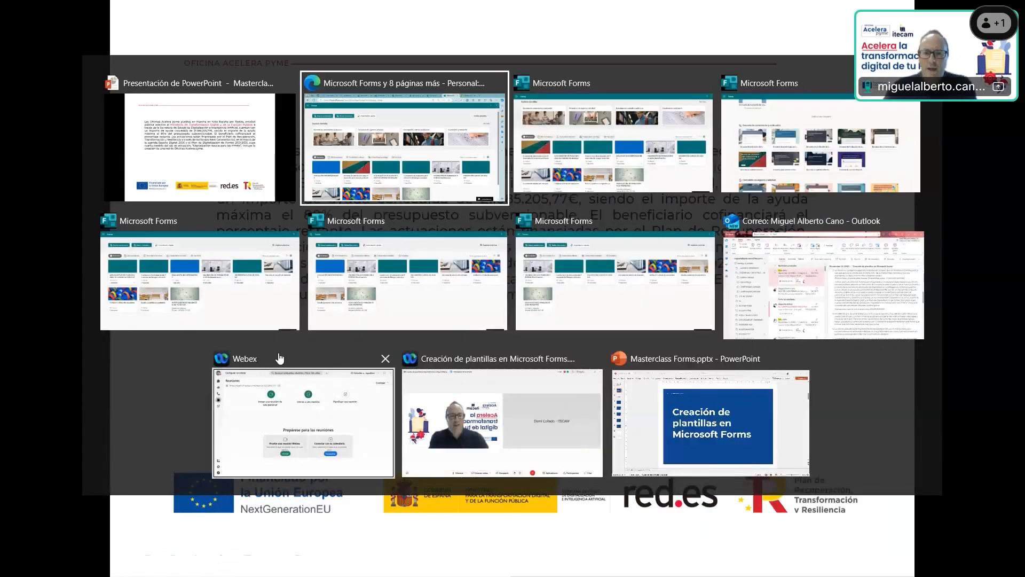
Open the responses of the INSCRIPCIÓN CURSOS DE VERANO form and review the results summary for each question
scroll(174, 368, down, 1)
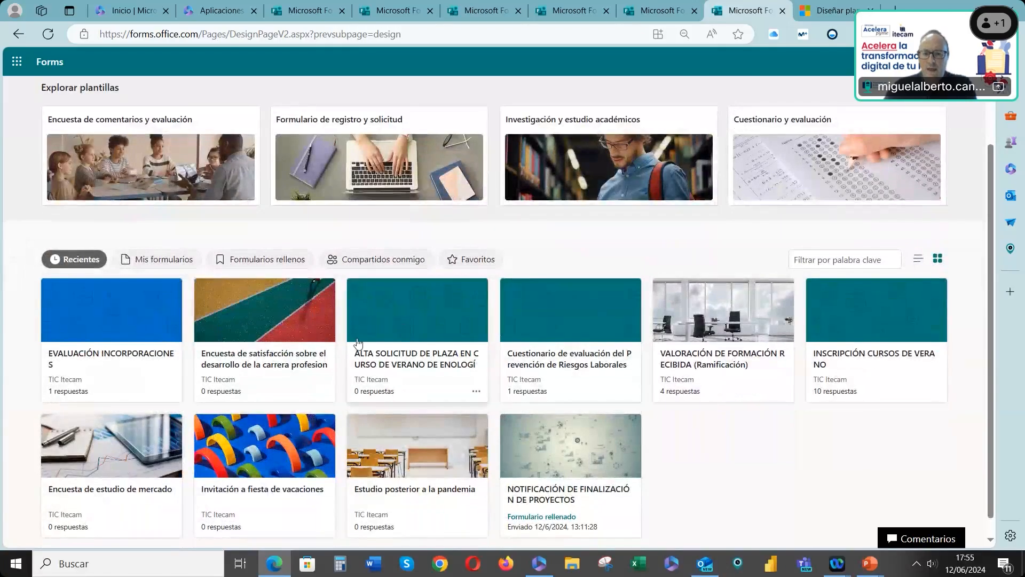
scroll(527, 315, down, 1)
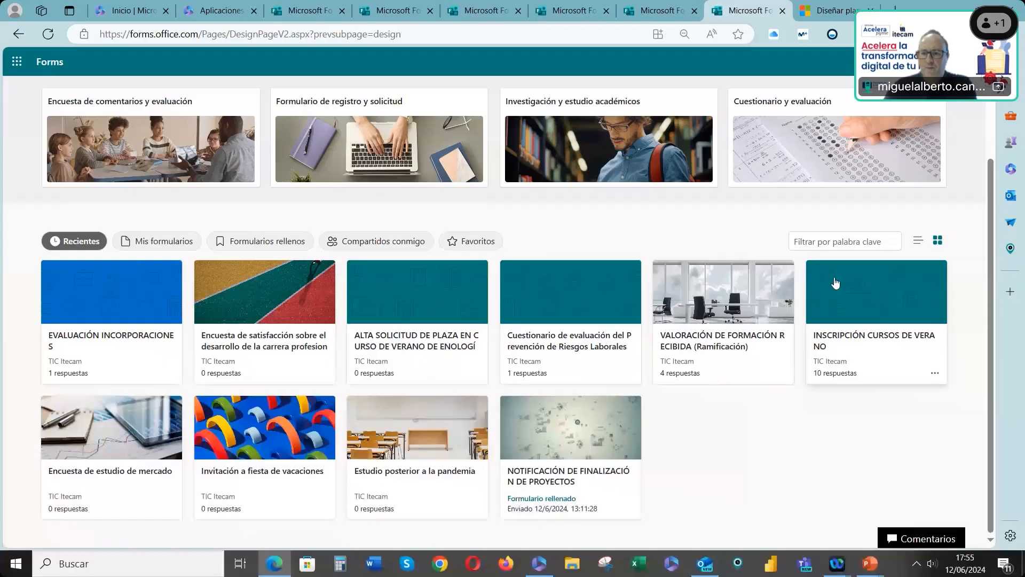
click(835, 284)
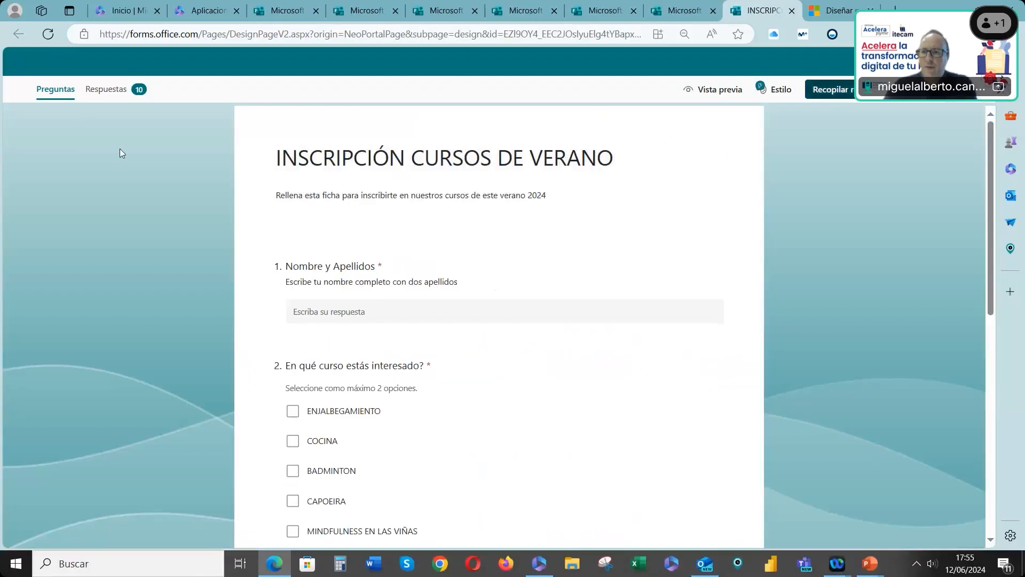
click(110, 90)
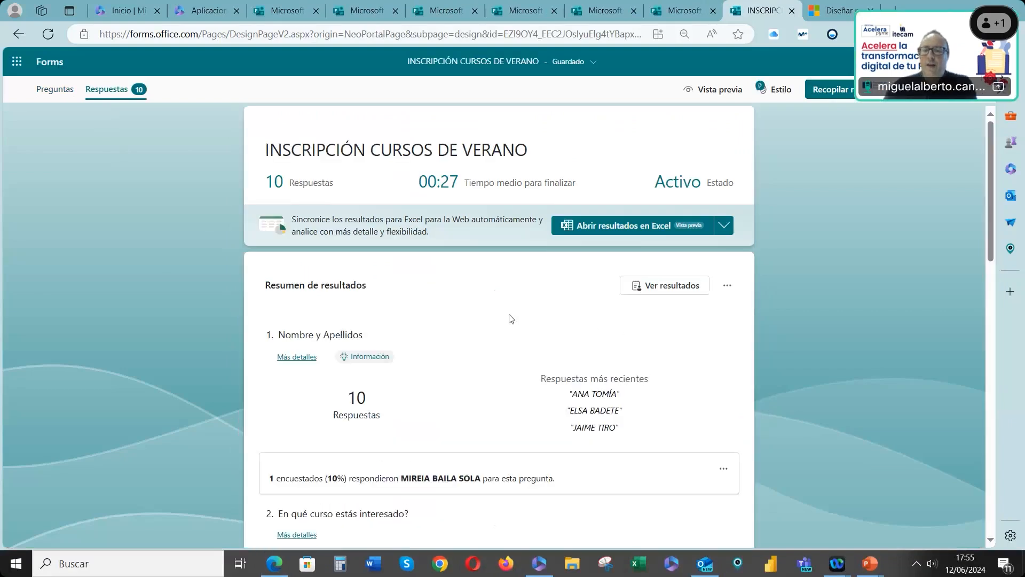
scroll(483, 369, down, 2)
scroll(486, 369, down, 5)
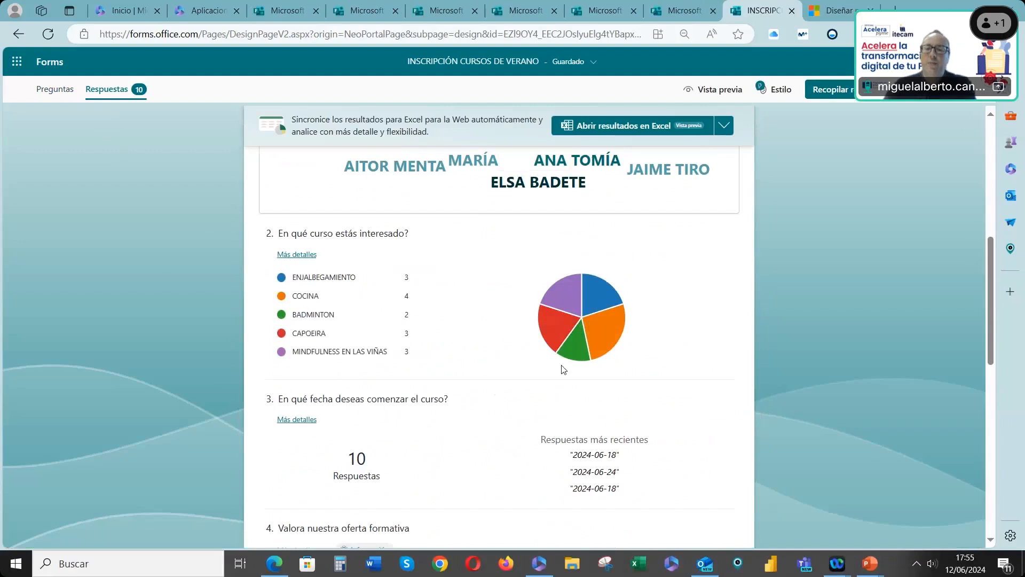
scroll(566, 387, down, 3)
scroll(534, 427, down, 2)
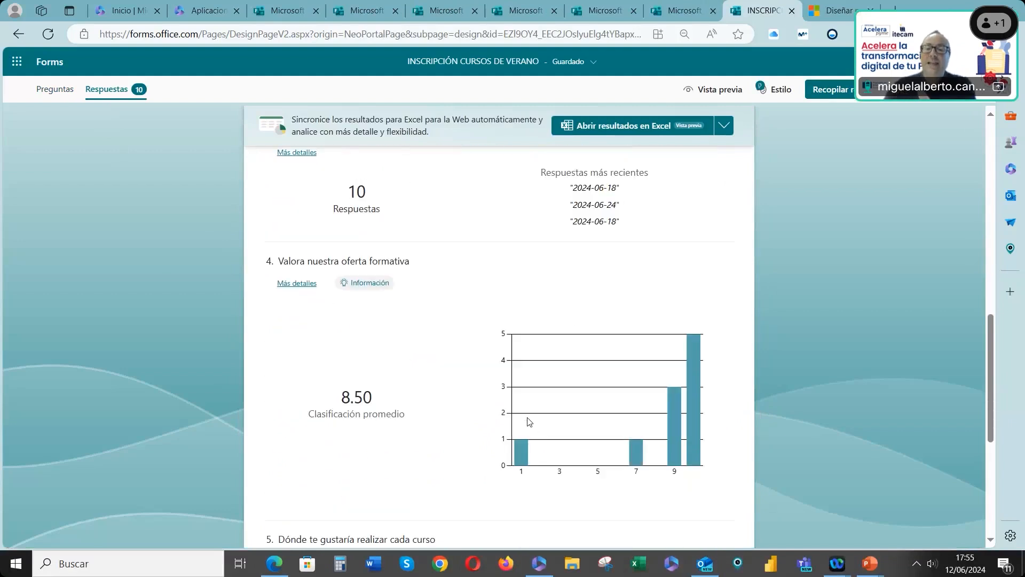
scroll(518, 413, down, 3)
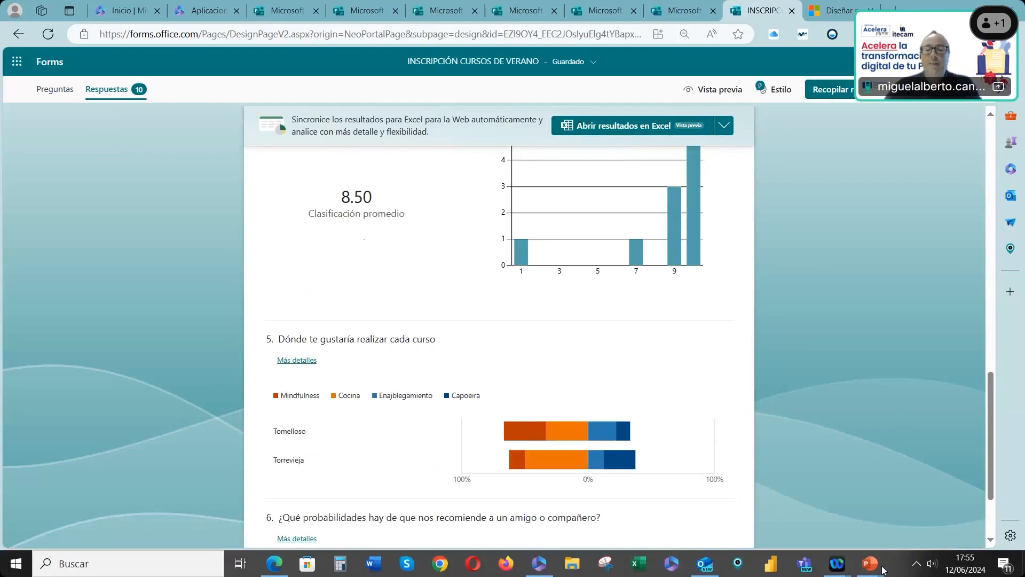
mouse_move(870, 564)
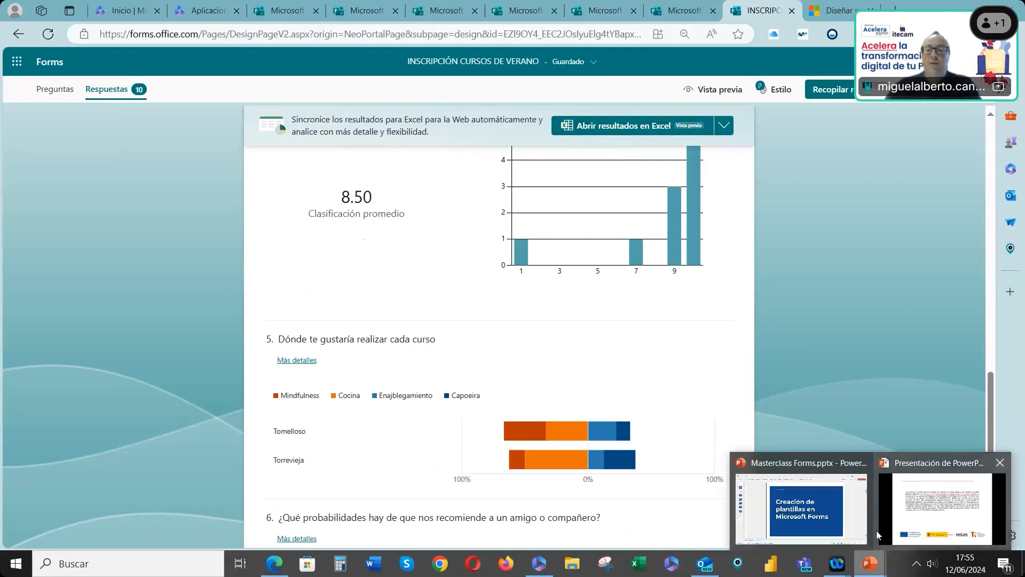
click(915, 522)
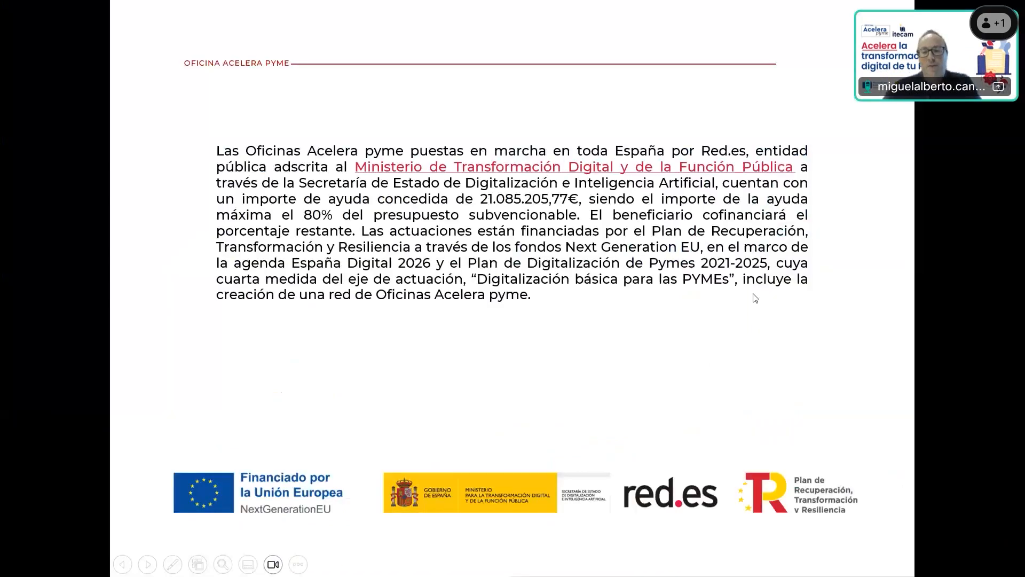